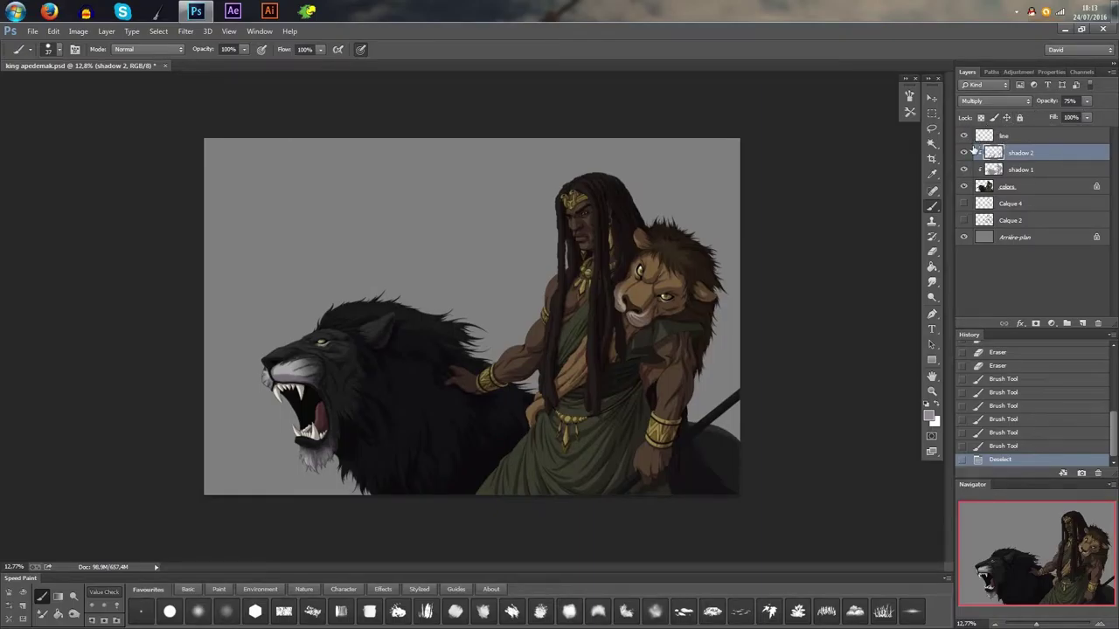
# - Toggle the shadow 2 layer's visibility to compare the artwork with and without the second shadow pass
pyautogui.click(965, 153)
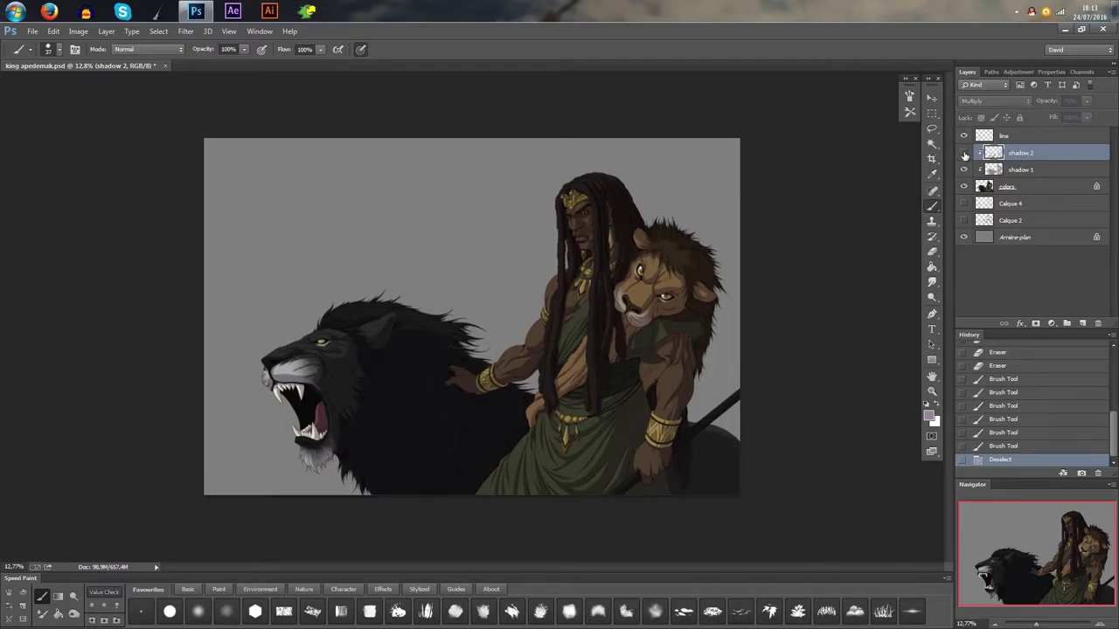
pyautogui.click(964, 153)
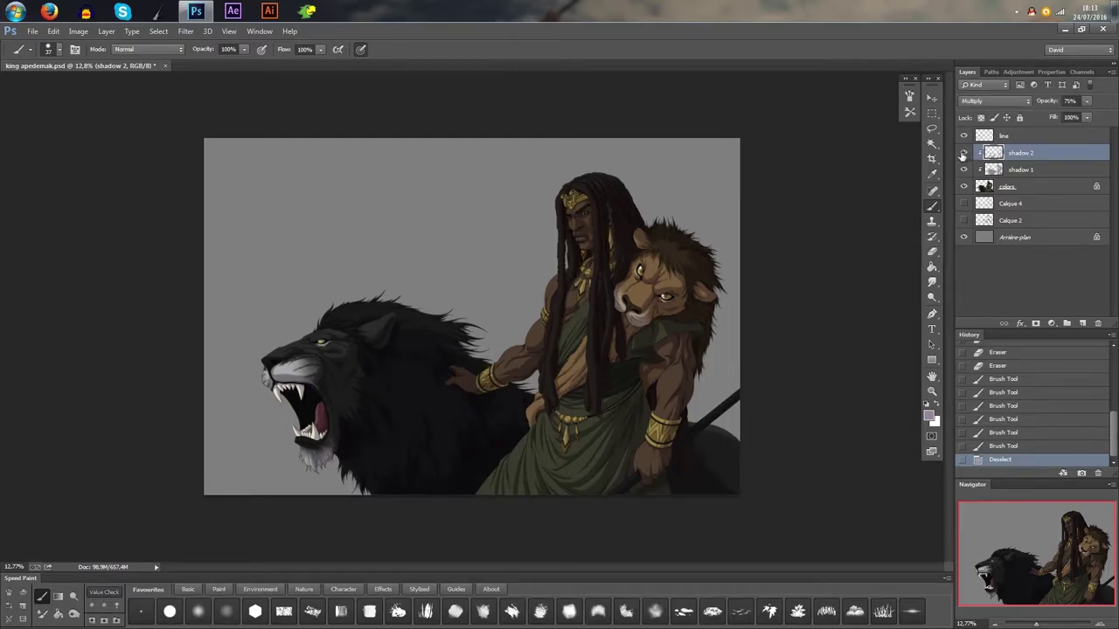
pyautogui.click(964, 153)
pyautogui.hotkey('ctrl', '+')
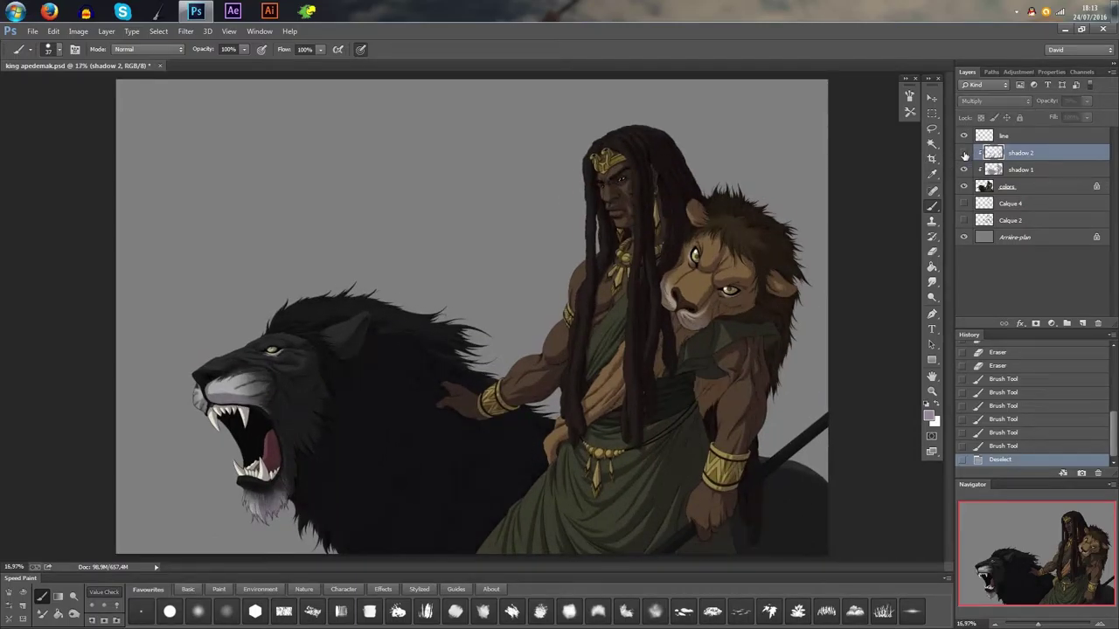
pyautogui.click(964, 153)
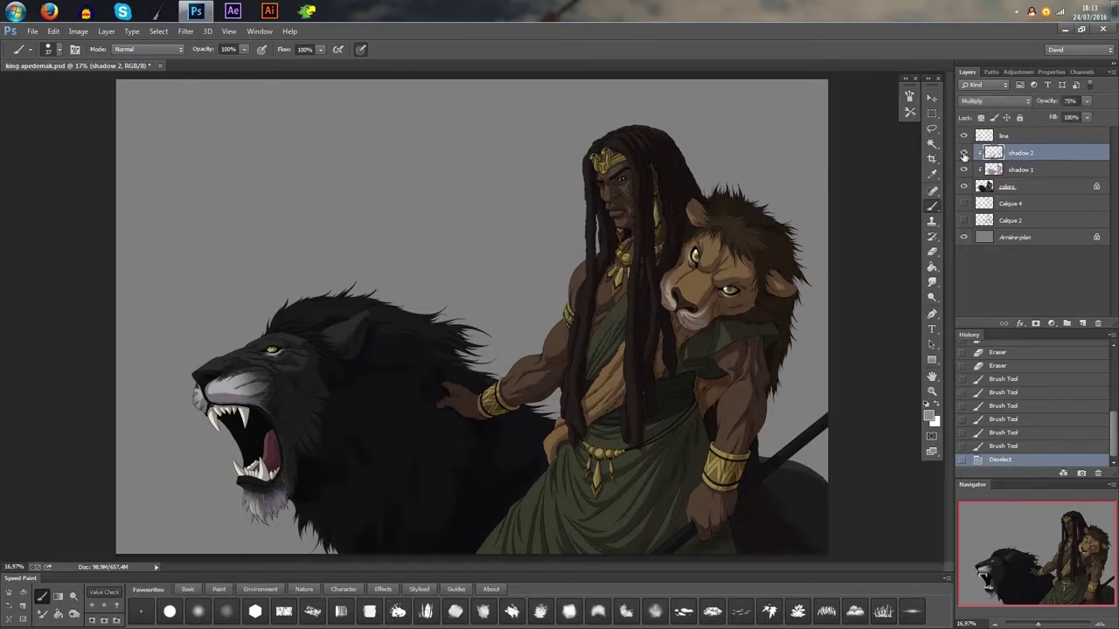
pyautogui.click(965, 153)
pyautogui.click(964, 153)
# - Create a new layer directly above shadow 2, name it "light", and turn it into a clipping mask
pyautogui.click(1082, 324)
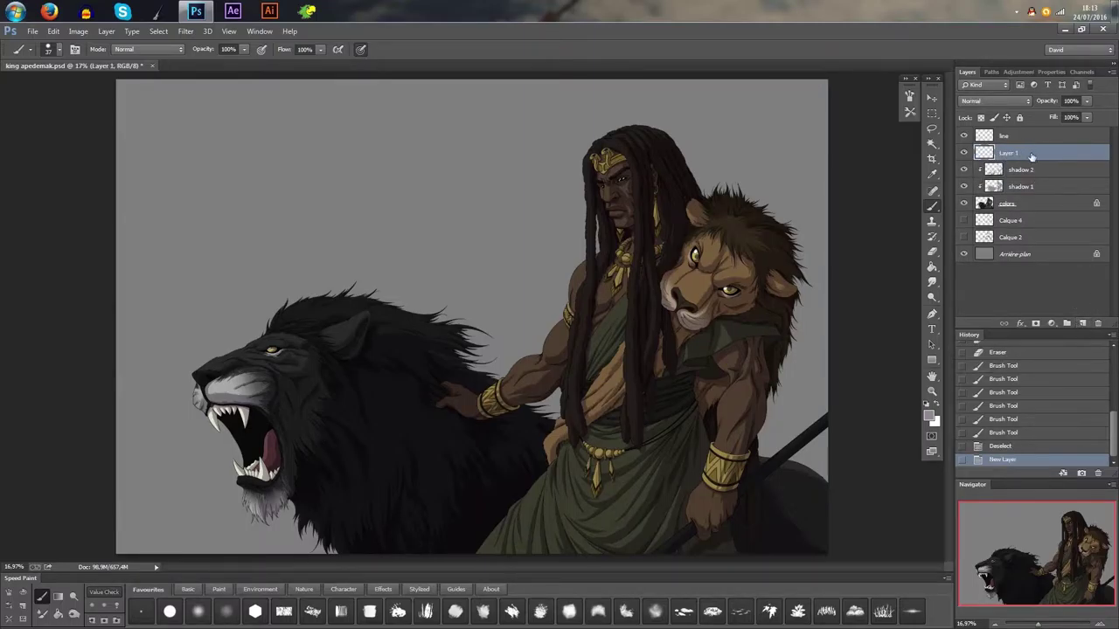
pyautogui.doubleClick(1010, 153)
pyautogui.press('BackSpace')
pyautogui.write('light')
pyautogui.press('Return')
pyautogui.rightClick(1043, 152)
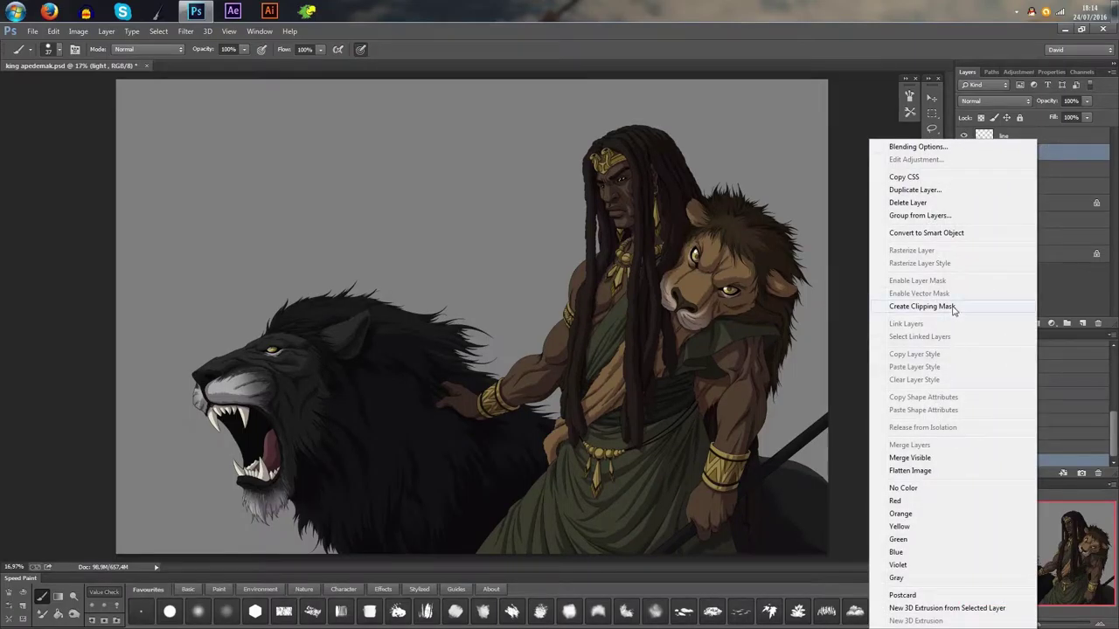
pyautogui.click(954, 308)
# - Set the light layer's blend mode to Overlay and swap the colors so white is the foreground color
pyautogui.click(1003, 102)
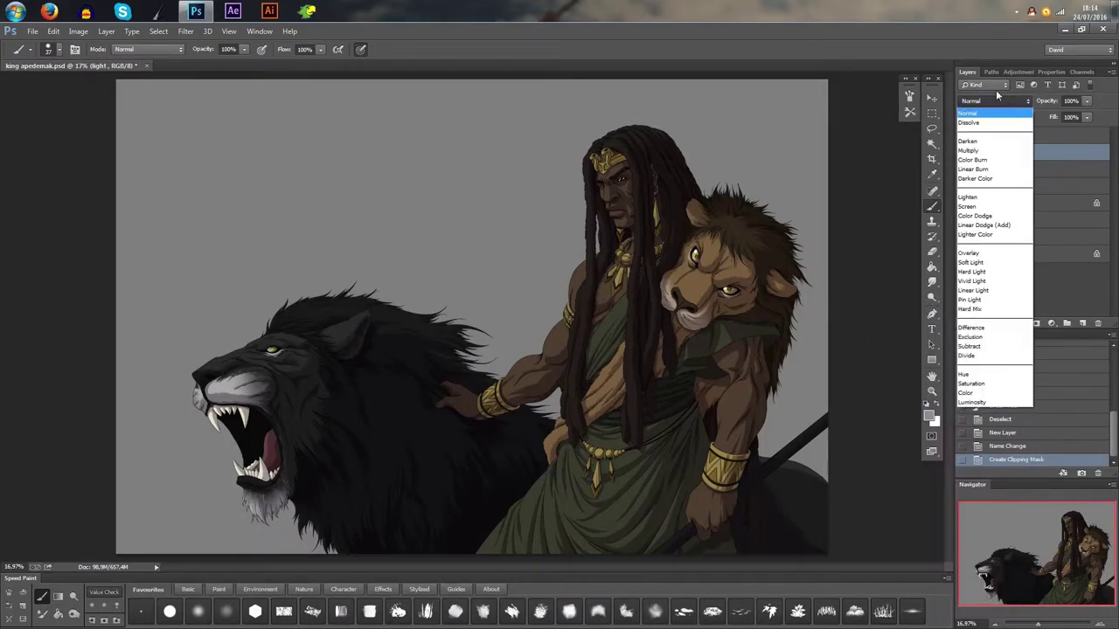
pyautogui.click(982, 255)
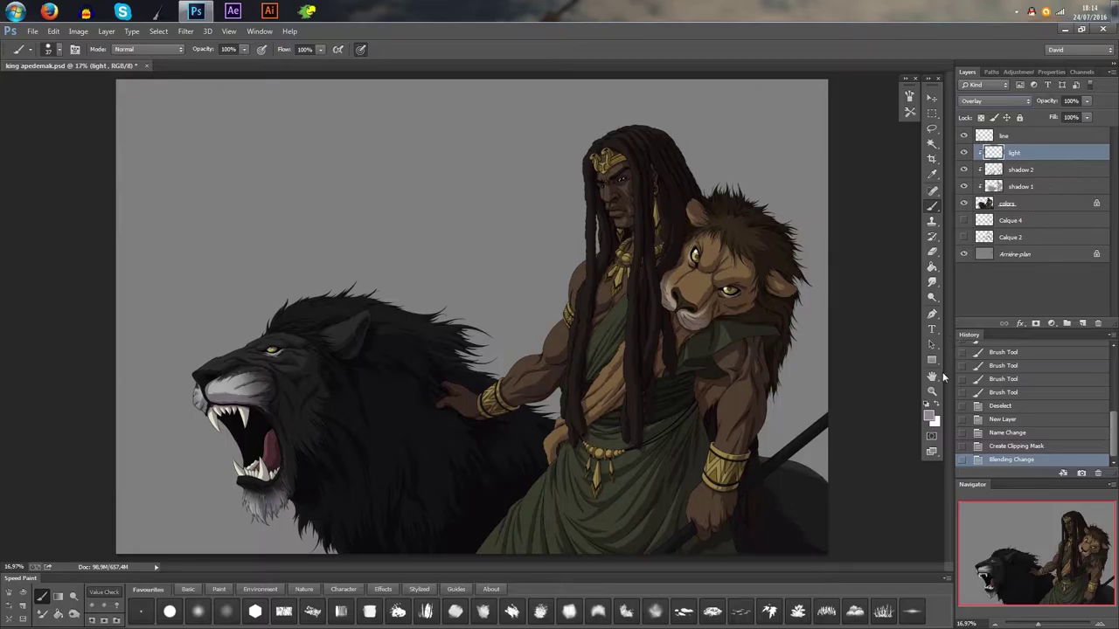
pyautogui.click(937, 406)
pyautogui.scroll(10, 750, 504)
pyautogui.moveTo(576, 220); pyautogui.dragTo(626, 404)
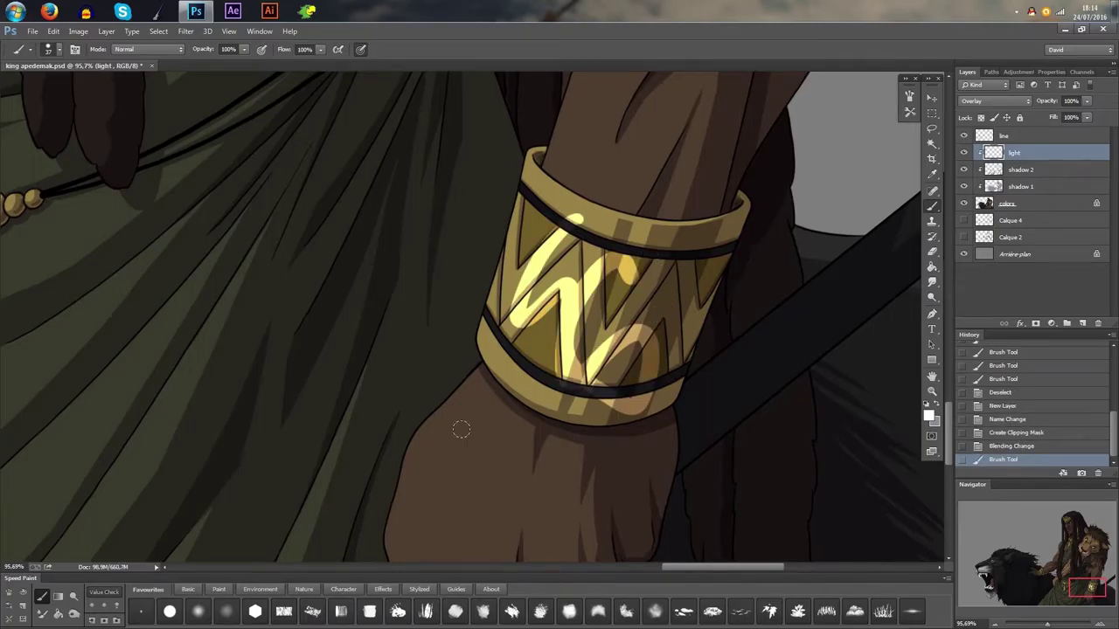
pyautogui.hotkey('ctrl', 'z')
pyautogui.moveTo(500, 400); pyautogui.dragTo(619, 288)
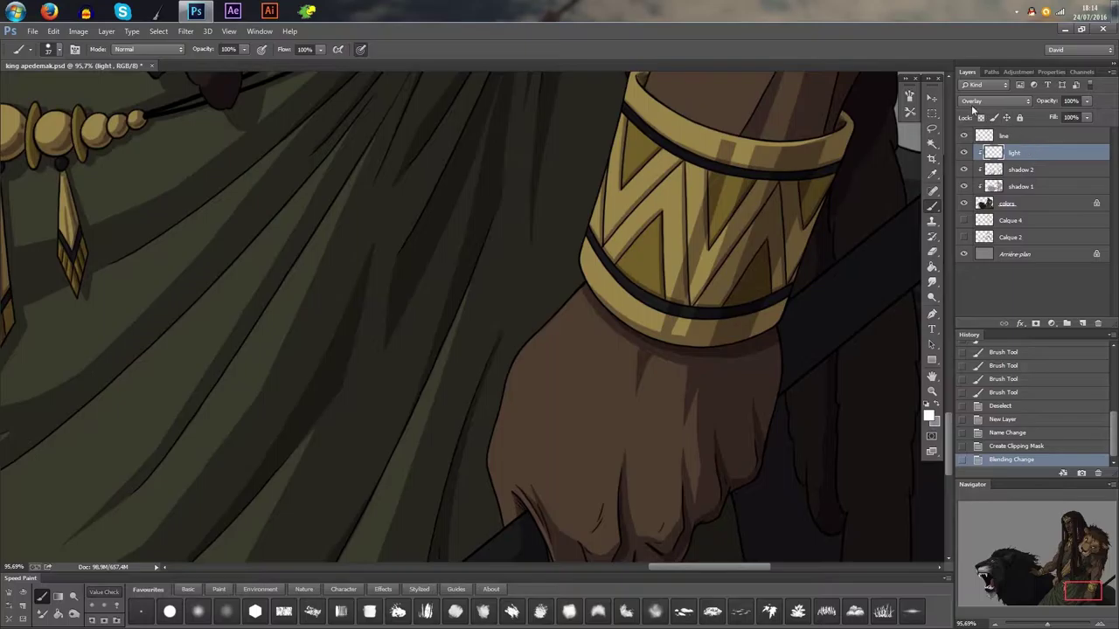
pyautogui.moveTo(582, 296)
pyautogui.mouseDown()
pyautogui.moveTo(559, 320)
pyautogui.moveTo(513, 438)
pyautogui.mouseUp()
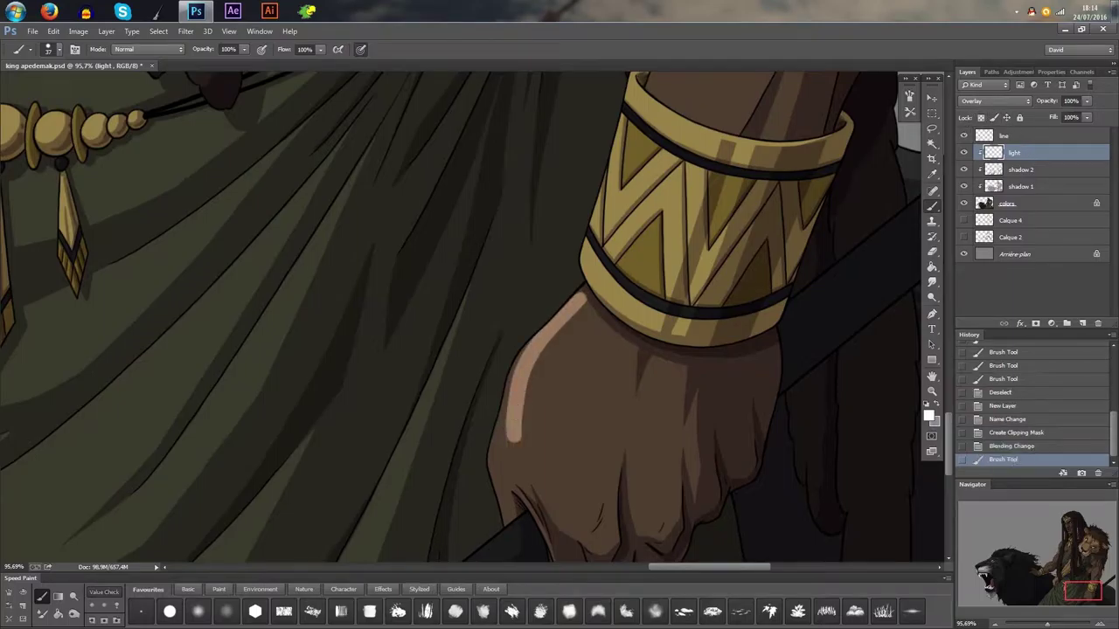
pyautogui.hotkey('ctrl', 'z')
pyautogui.moveTo(790, 147); pyautogui.dragTo(778, 148)
pyautogui.moveTo(652, 278); pyautogui.dragTo(542, 428)
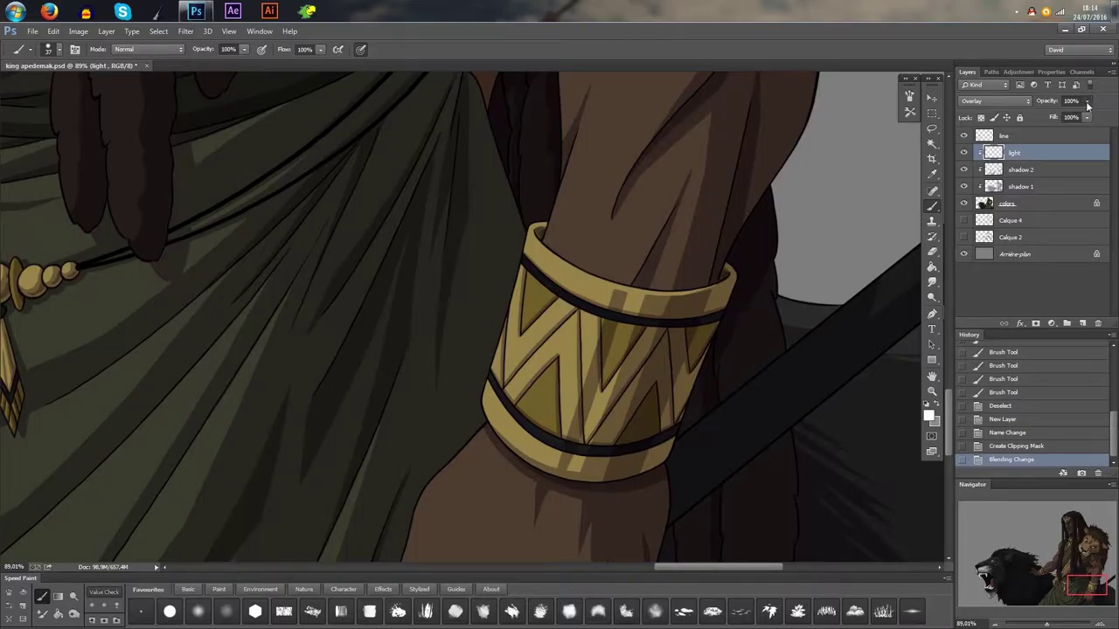
# - Reduce the light layer's opacity to 60%
pyautogui.click(1087, 101)
pyautogui.click(1053, 115)
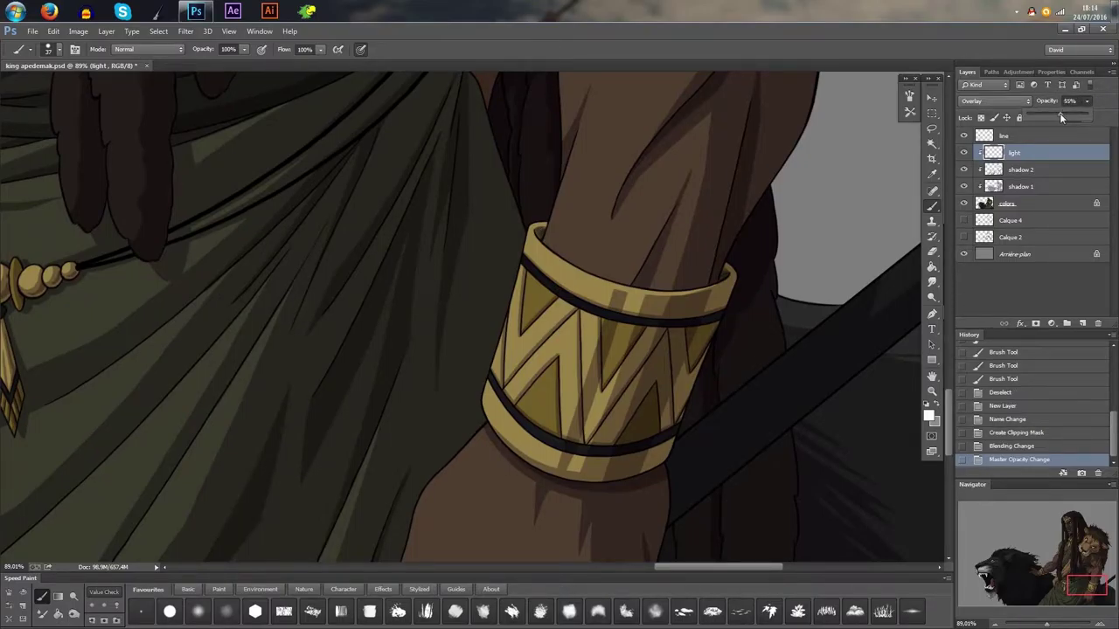
pyautogui.moveTo(1064, 117); pyautogui.dragTo(1065, 117)
pyautogui.click(738, 40)
# - Select the wrist bracelet's gold areas on the colors layer with the Magic Wand and hide the selection outline
pyautogui.scroll(2, 562, 329)
pyautogui.moveTo(562, 327); pyautogui.dragTo(565, 174)
pyautogui.moveTo(575, 310); pyautogui.dragTo(484, 425)
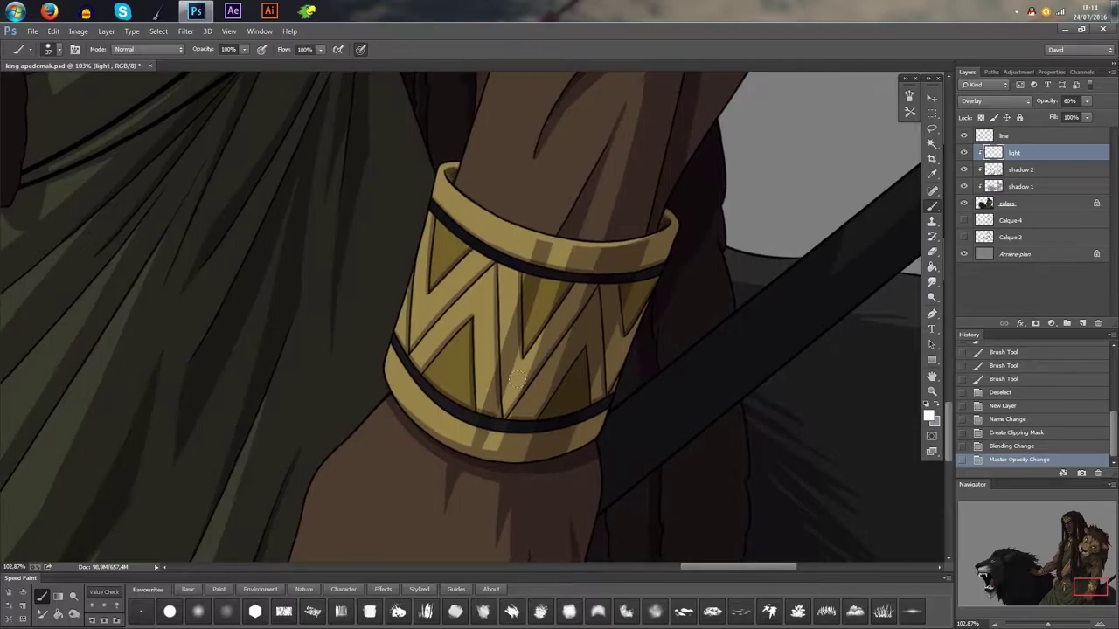
pyautogui.click(1040, 204)
pyautogui.click(932, 142)
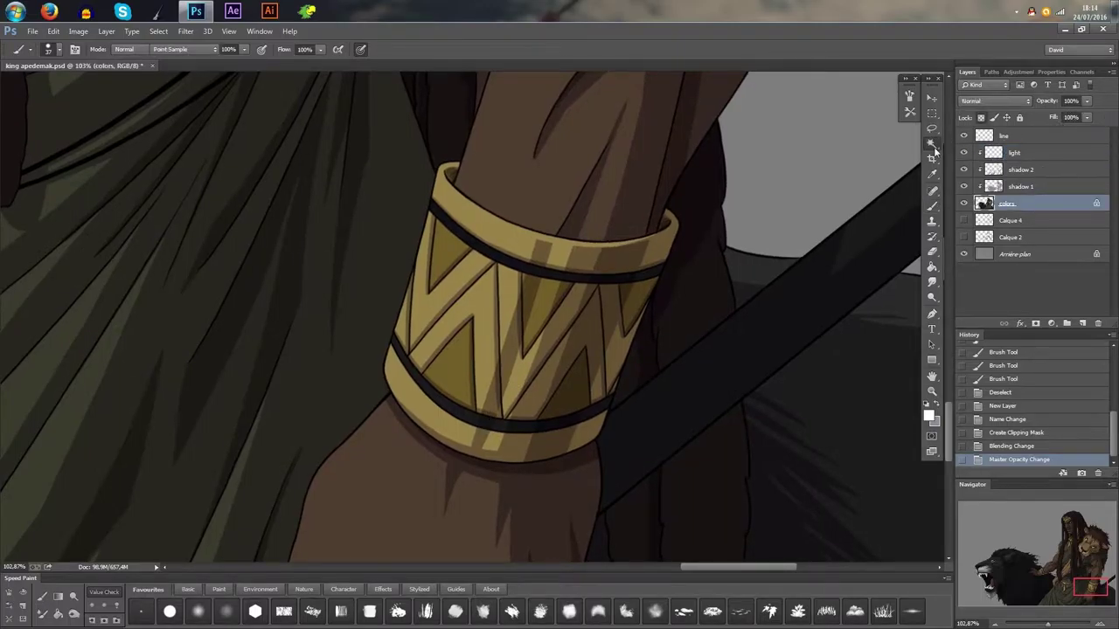
pyautogui.click(500, 231)
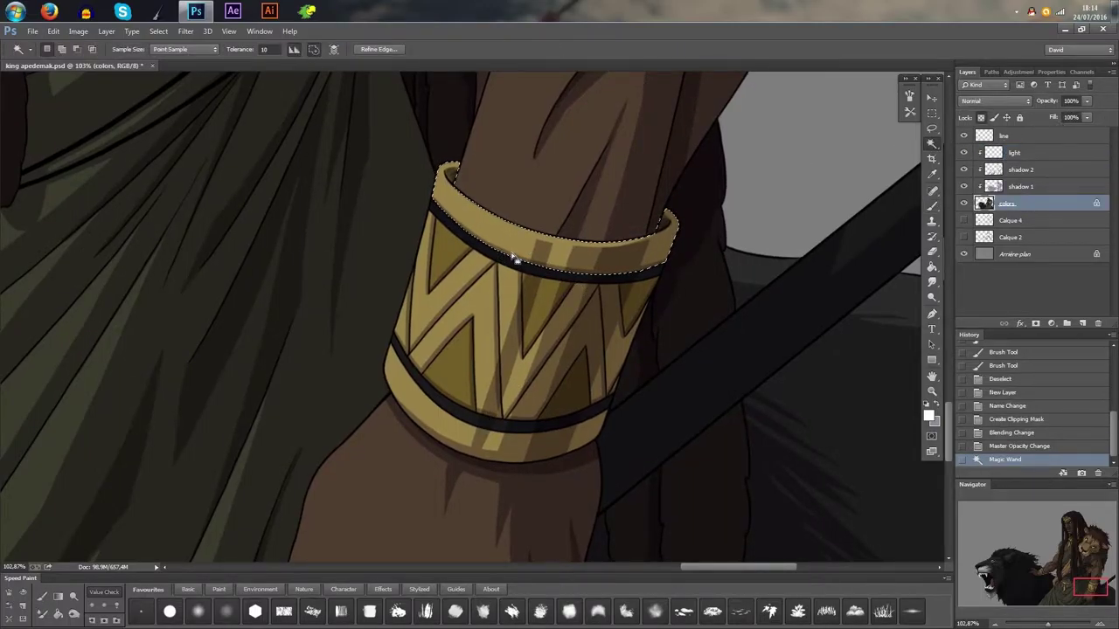
pyautogui.keyDown('shift'); pyautogui.click(452, 252); pyautogui.keyUp('shift')
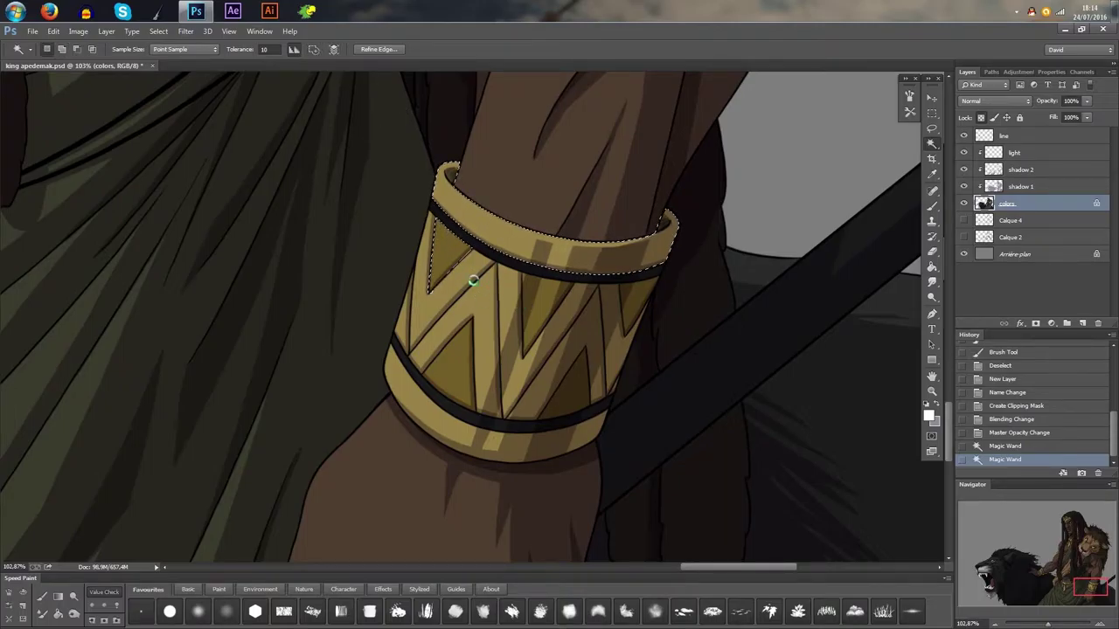
pyautogui.keyDown('shift'); pyautogui.click(510, 254); pyautogui.keyUp('shift')
pyautogui.keyDown('shift'); pyautogui.click(574, 346); pyautogui.keyUp('shift')
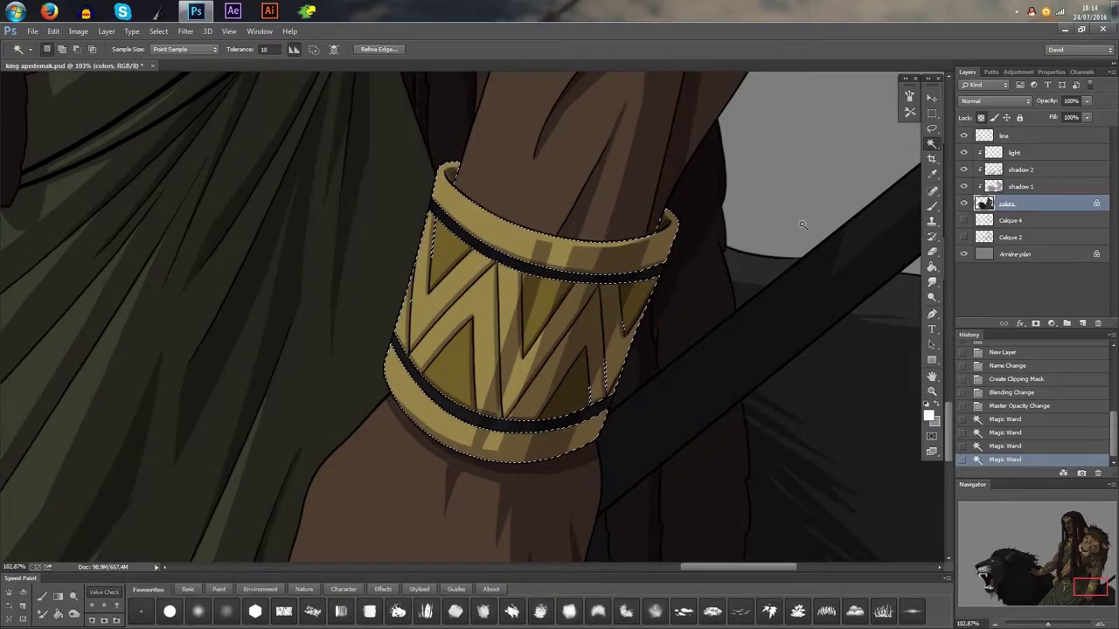
pyautogui.hotkey('ctrl', 'h')
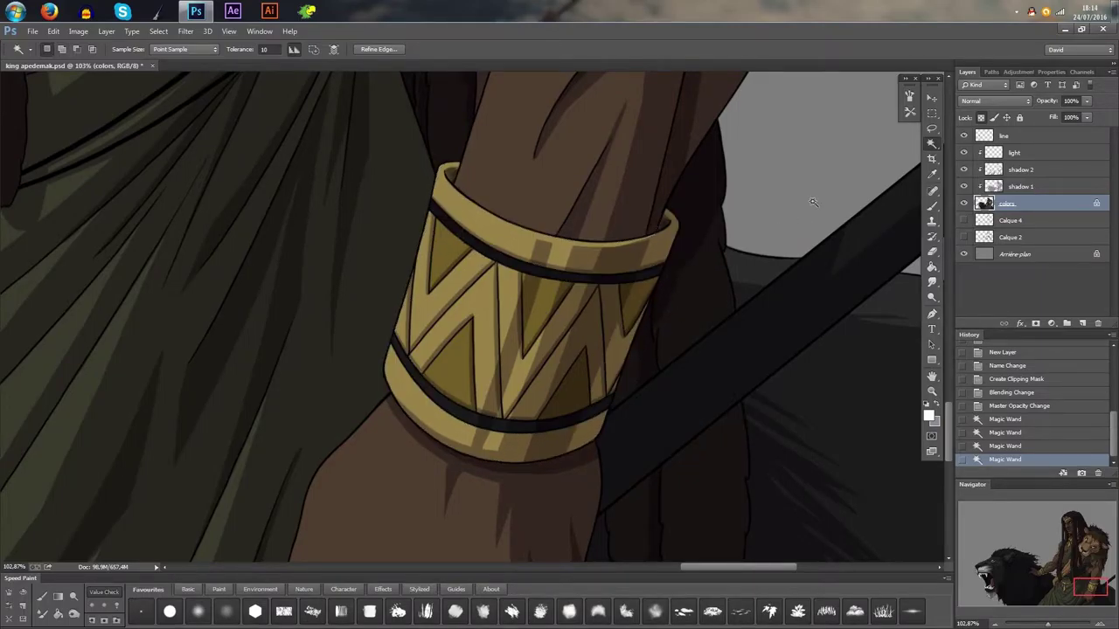
# - Paint white highlights along the upper rim of the bracelet on the light layer with a brush of about 13 px
pyautogui.click(1043, 153)
pyautogui.click(932, 206)
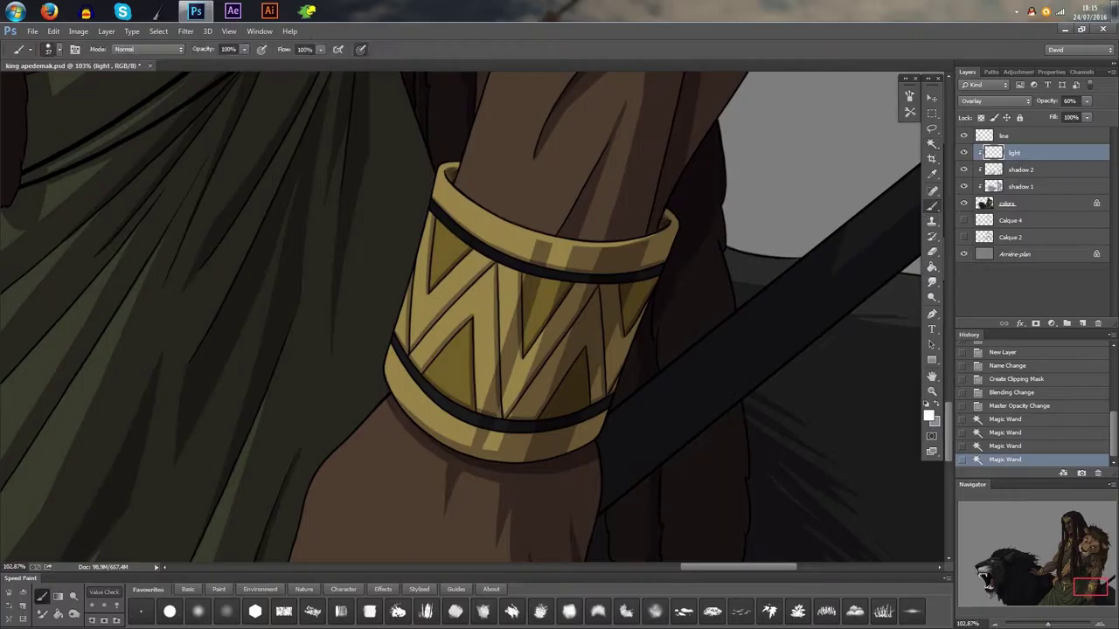
pyautogui.moveTo(581, 243); pyautogui.dragTo(570, 367)
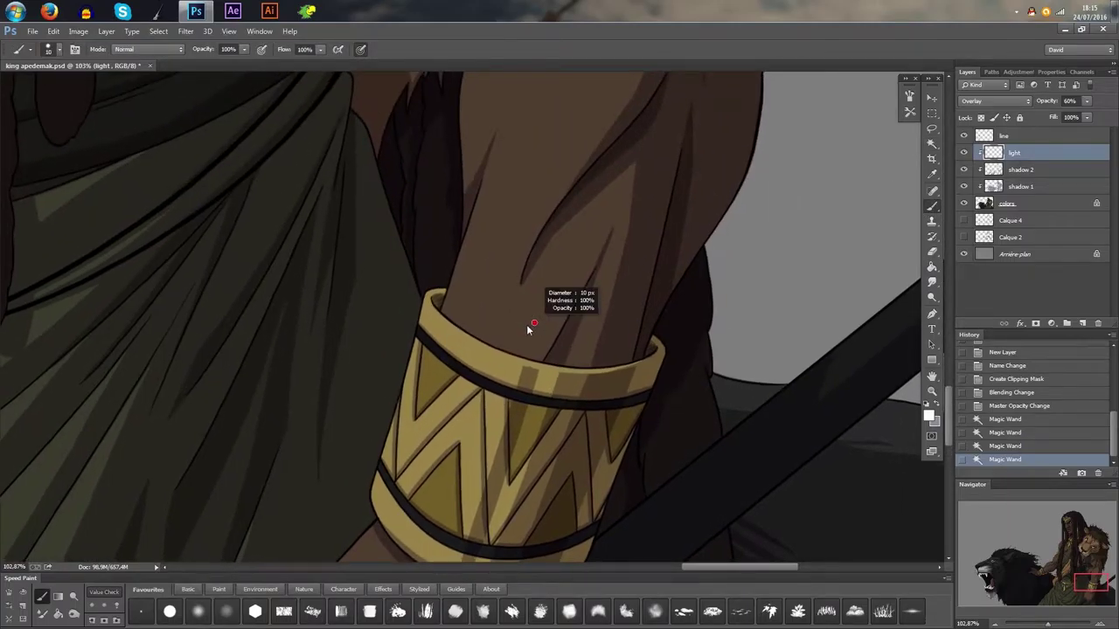
pyautogui.moveTo(532, 285); pyautogui.dragTo(591, 247)
pyautogui.scroll(2, 560, 262)
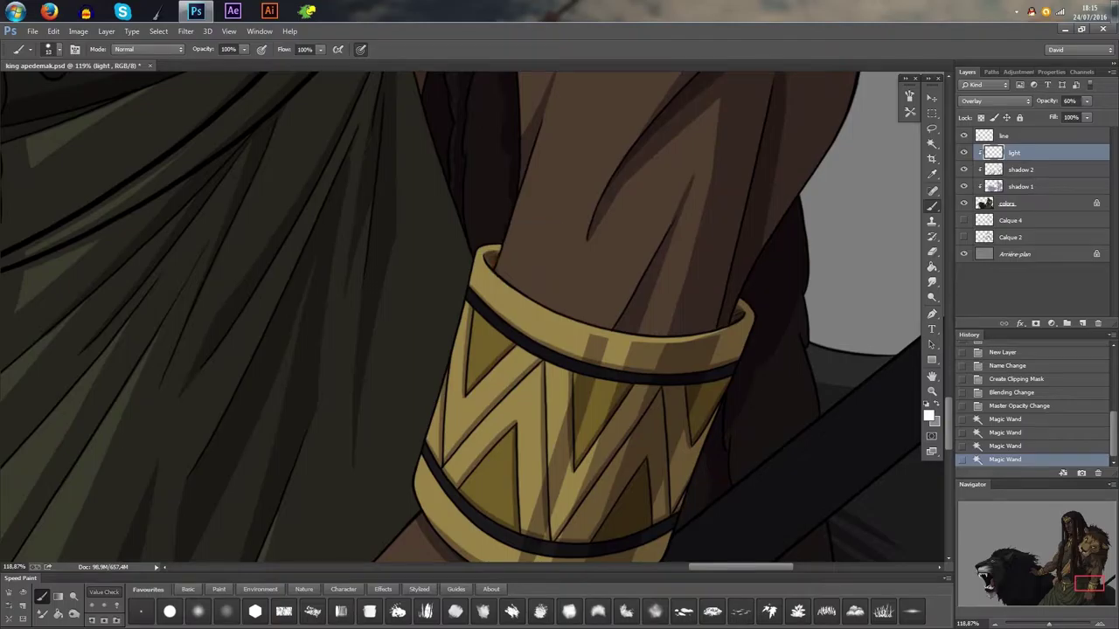
pyautogui.scroll(1, 498, 261)
pyautogui.moveTo(474, 246)
pyautogui.mouseDown()
pyautogui.moveTo(501, 289)
pyautogui.moveTo(561, 316)
pyautogui.mouseUp()
pyautogui.moveTo(493, 277); pyautogui.dragTo(620, 339)
pyautogui.moveTo(516, 302); pyautogui.dragTo(647, 343)
pyautogui.moveTo(481, 268); pyautogui.dragTo(470, 257)
pyautogui.moveTo(515, 298); pyautogui.dragTo(503, 293)
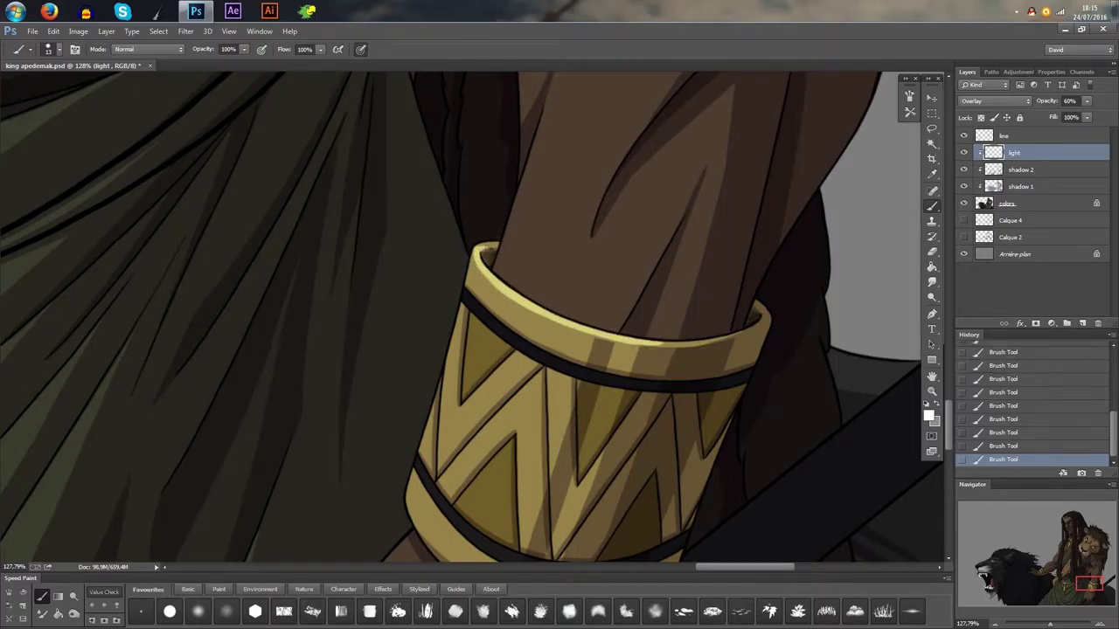
pyautogui.scroll(-5, 565, 229)
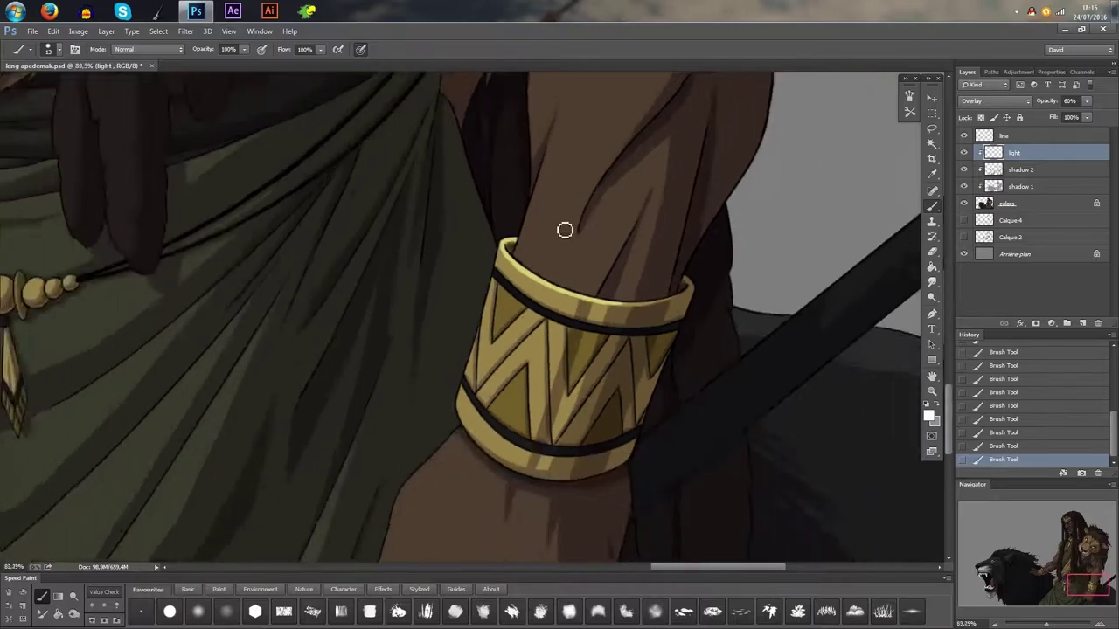
# - Highlight the upper edge of the bracelet's lower gold band, reducing the brush size to about 10 px
pyautogui.scroll(6, 565, 230)
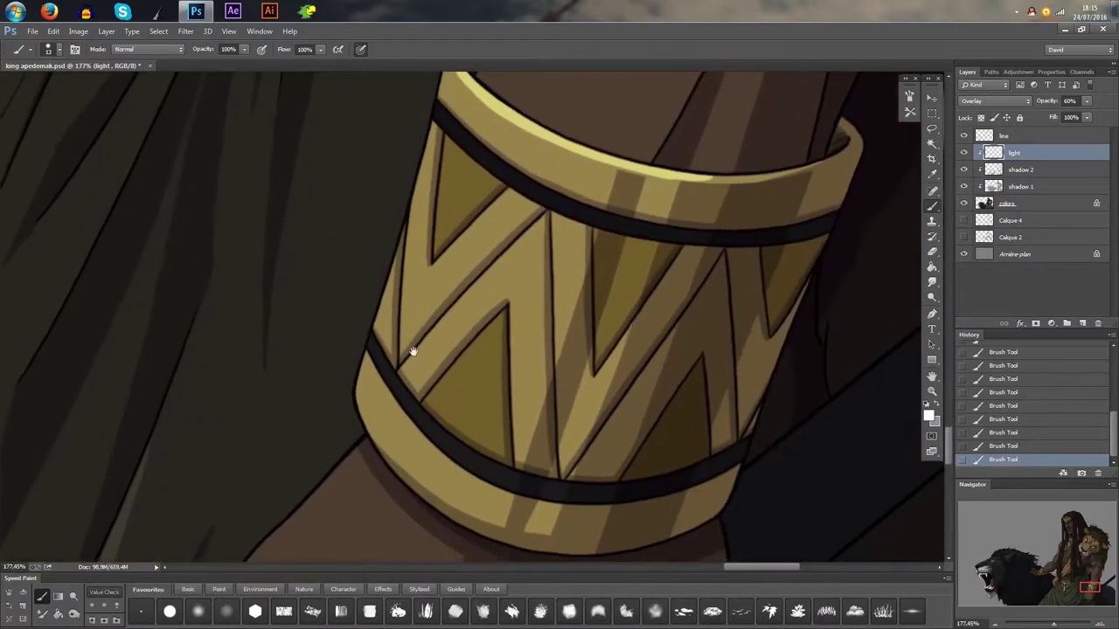
pyautogui.moveTo(368, 355)
pyautogui.mouseDown()
pyautogui.moveTo(403, 409)
pyautogui.moveTo(488, 489)
pyautogui.mouseUp()
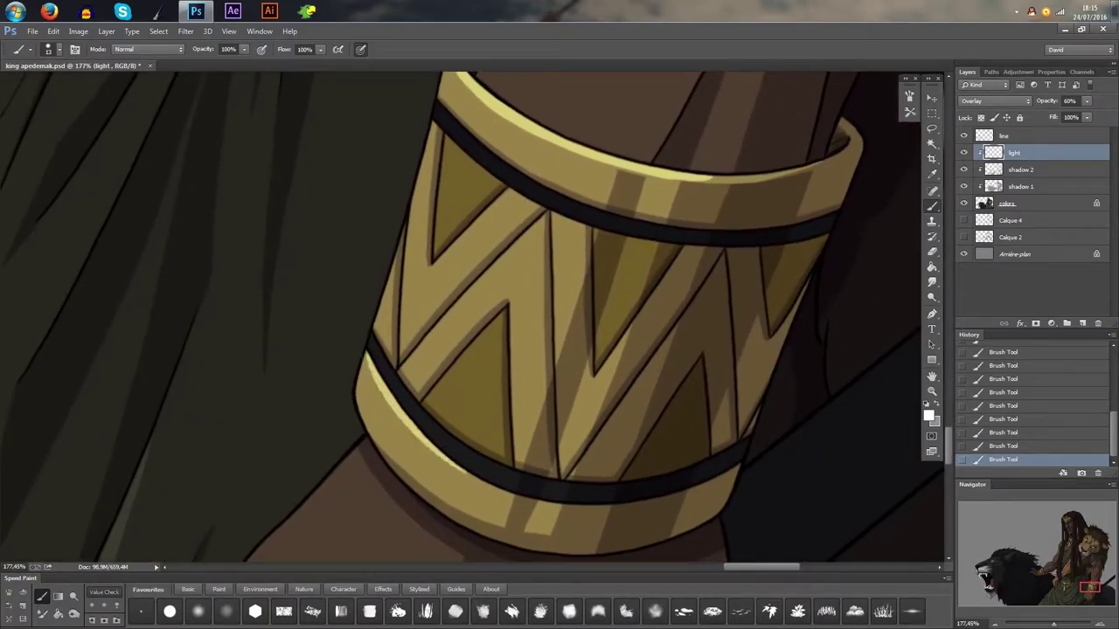
pyautogui.moveTo(423, 440); pyautogui.dragTo(505, 492)
pyautogui.moveTo(466, 453); pyautogui.dragTo(344, 273)
pyautogui.keyDown('alt'); pyautogui.rightClick(325, 271); pyautogui.keyUp('alt')
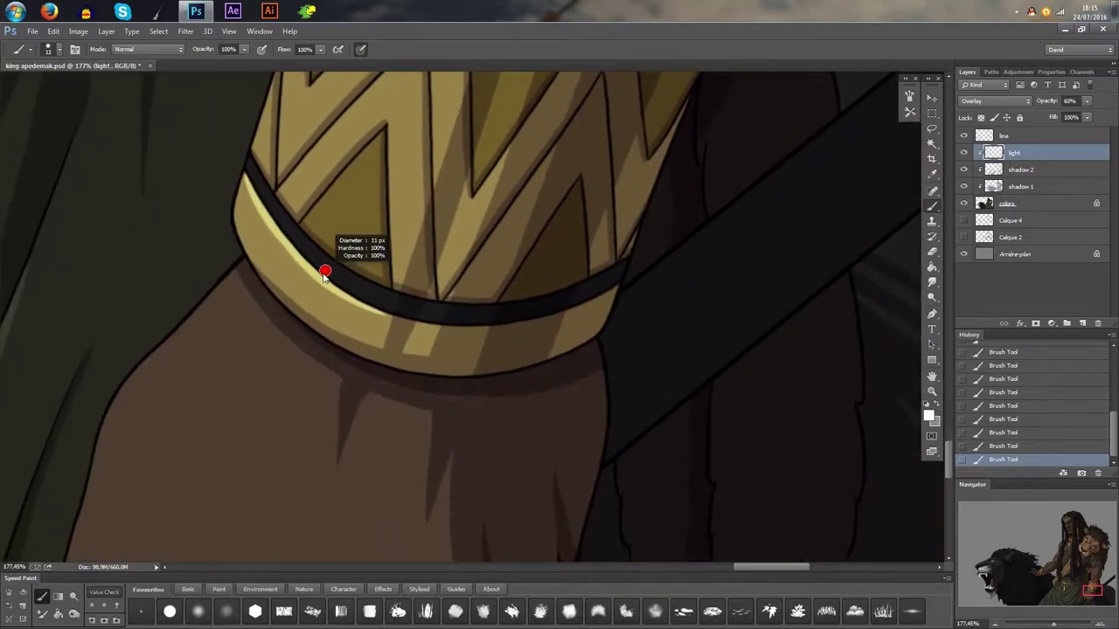
pyautogui.moveTo(251, 181)
pyautogui.mouseDown()
pyautogui.moveTo(280, 238)
pyautogui.moveTo(341, 290)
pyautogui.moveTo(417, 323)
pyautogui.moveTo(529, 323)
pyautogui.mouseUp()
# - Paint thin highlights along the bracelet's lower-left triangle and the diagonal and vertical edges of the zigzag around it
pyautogui.moveTo(423, 232)
pyautogui.mouseDown()
pyautogui.moveTo(507, 320)
pyautogui.moveTo(544, 312)
pyautogui.moveTo(570, 365)
pyautogui.mouseUp()
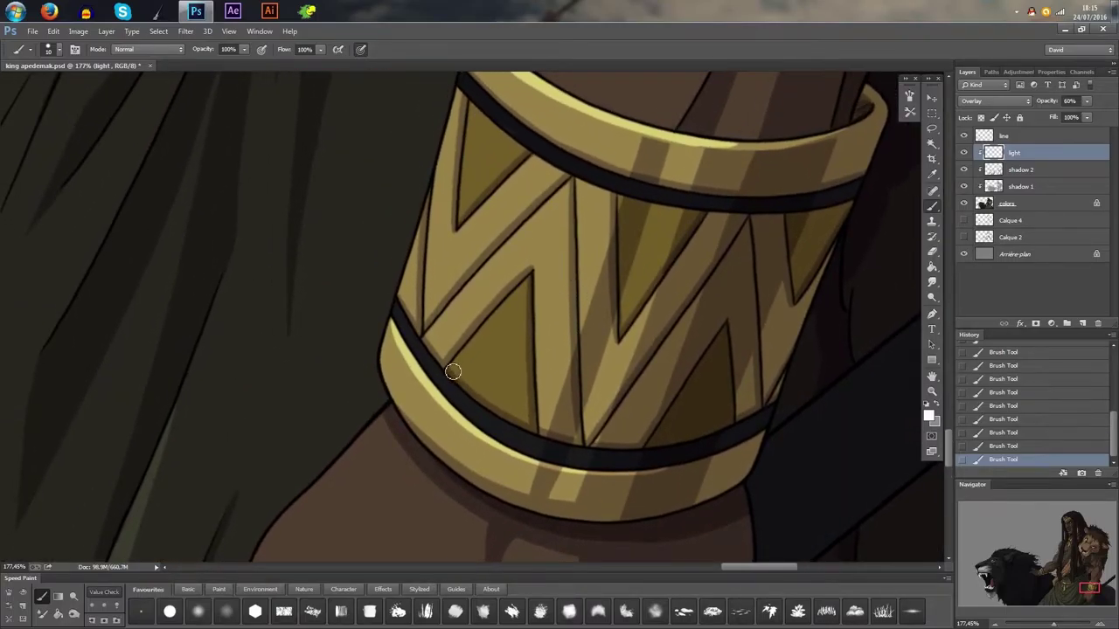
pyautogui.moveTo(452, 370); pyautogui.dragTo(530, 280)
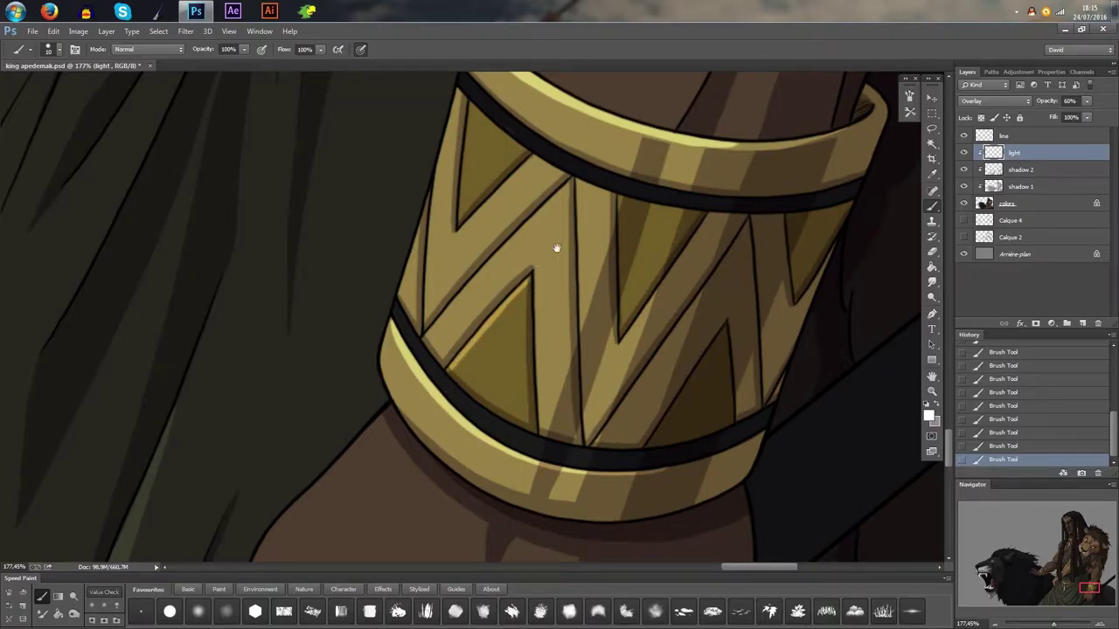
pyautogui.moveTo(557, 248); pyautogui.dragTo(603, 297)
pyautogui.moveTo(450, 380); pyautogui.dragTo(590, 231)
pyautogui.moveTo(620, 289); pyautogui.dragTo(541, 245)
pyautogui.moveTo(479, 267); pyautogui.dragTo(483, 430)
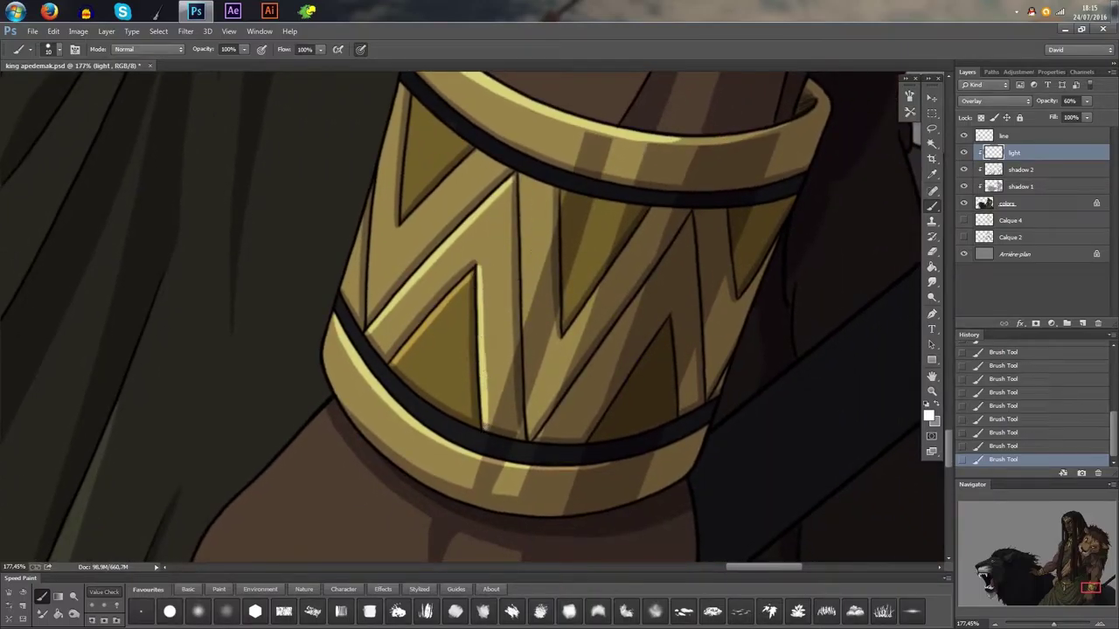
pyautogui.moveTo(480, 260); pyautogui.dragTo(493, 425)
pyautogui.scroll(-9, 542, 359)
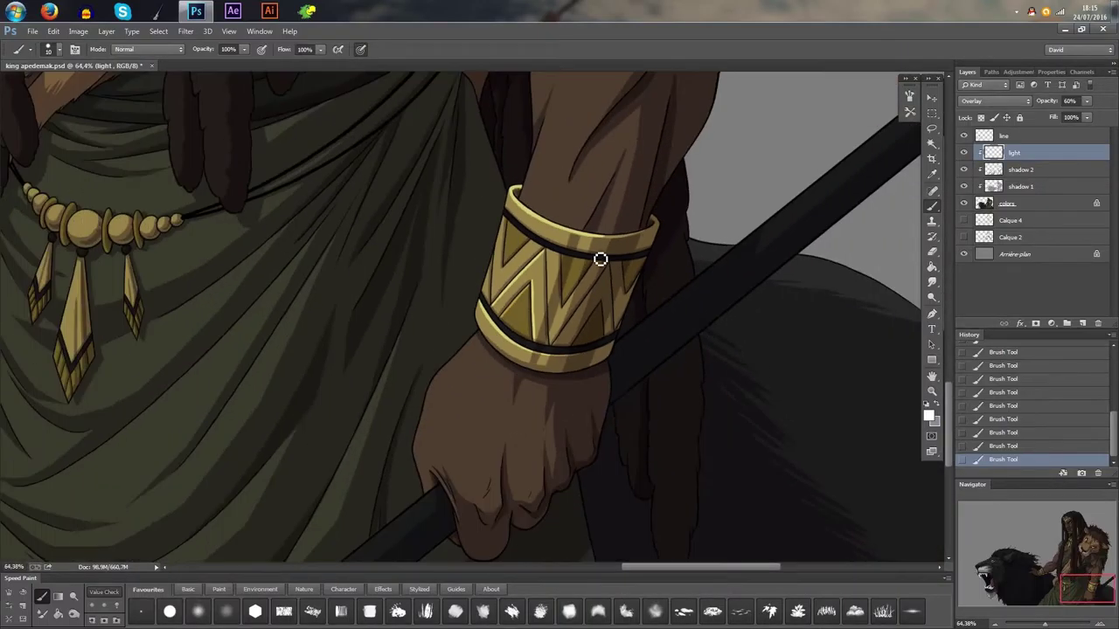
# - Add highlights around the bracelet's upper middle triangle and along the leftmost stripe of the zigzag
pyautogui.scroll(4, 600, 258)
pyautogui.scroll(1, 523, 273)
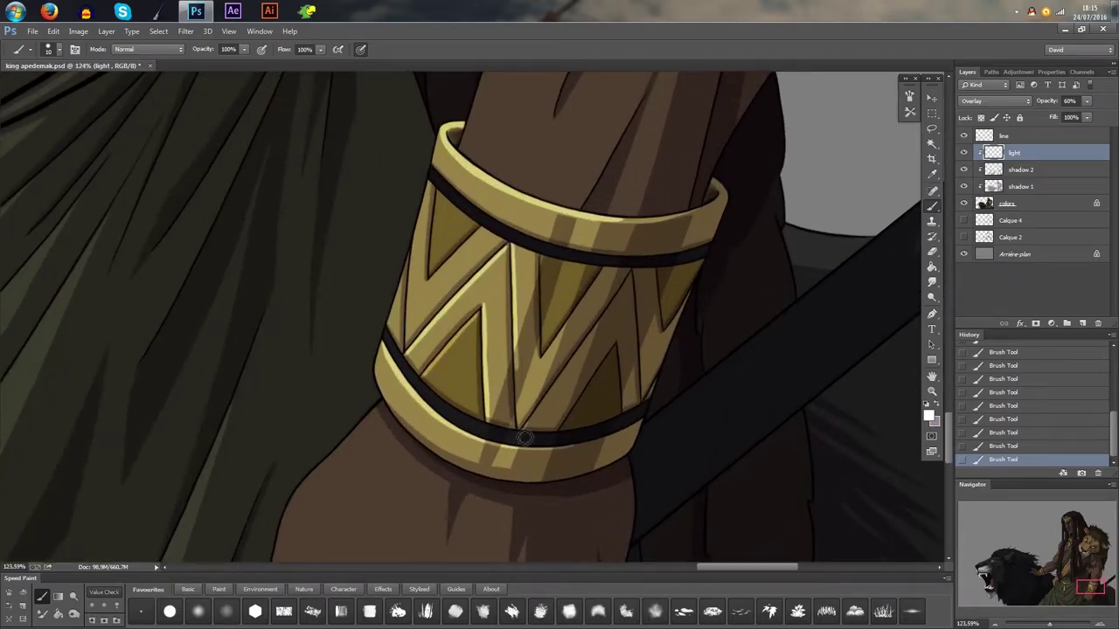
pyautogui.scroll(2, 542, 253)
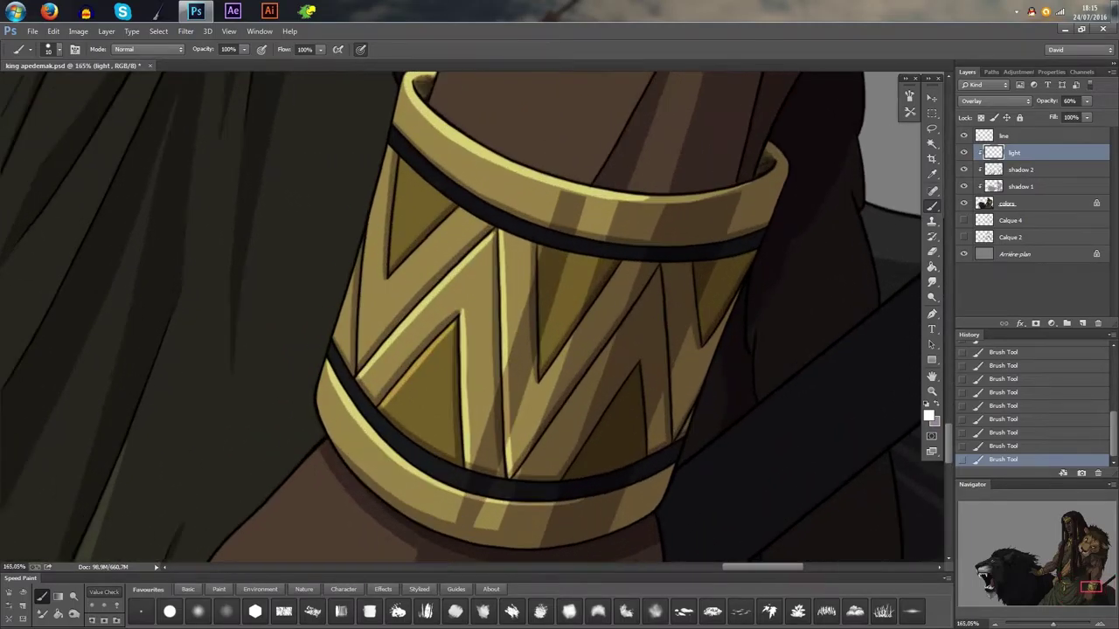
pyautogui.moveTo(542, 249)
pyautogui.mouseDown()
pyautogui.moveTo(542, 363)
pyautogui.moveTo(542, 286)
pyautogui.mouseUp()
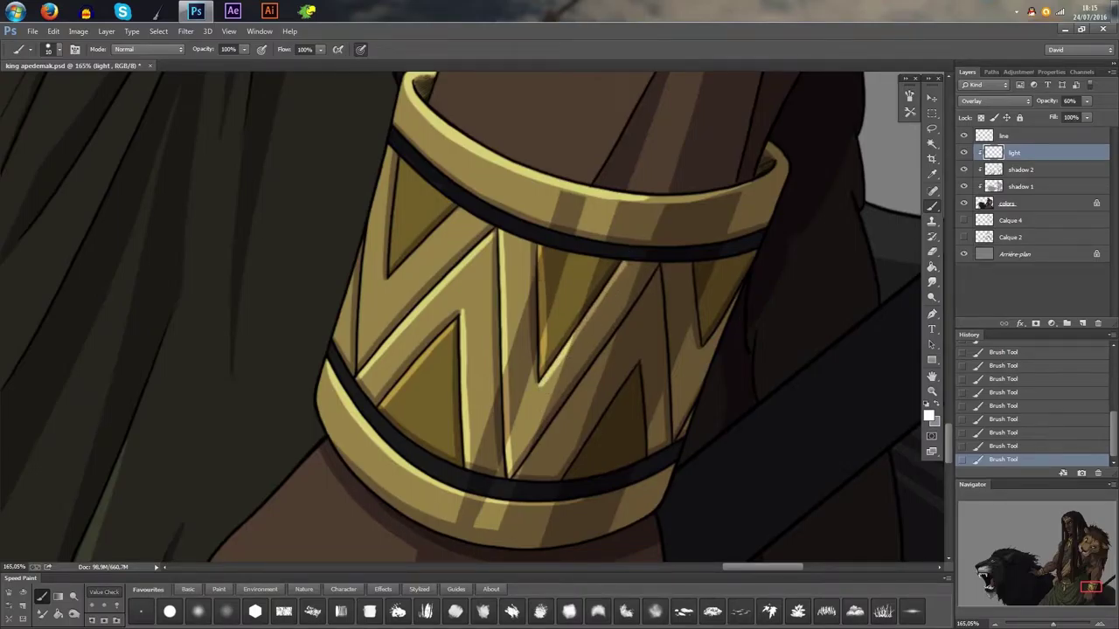
pyautogui.moveTo(363, 358)
pyautogui.mouseDown()
pyautogui.moveTo(364, 250)
pyautogui.moveTo(379, 192)
pyautogui.mouseUp()
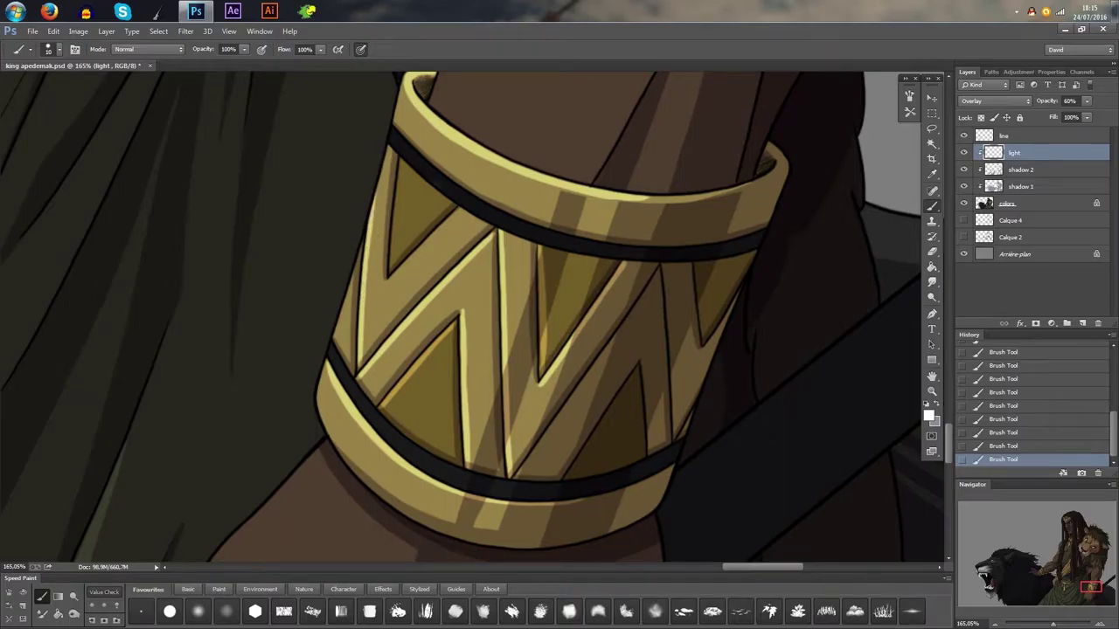
# - Paint thin highlights along the zigzag edge beneath the bracelet's upper-left triangle and along that triangle's left inner edge
pyautogui.moveTo(413, 230); pyautogui.dragTo(469, 227)
pyautogui.moveTo(482, 269); pyautogui.dragTo(502, 322)
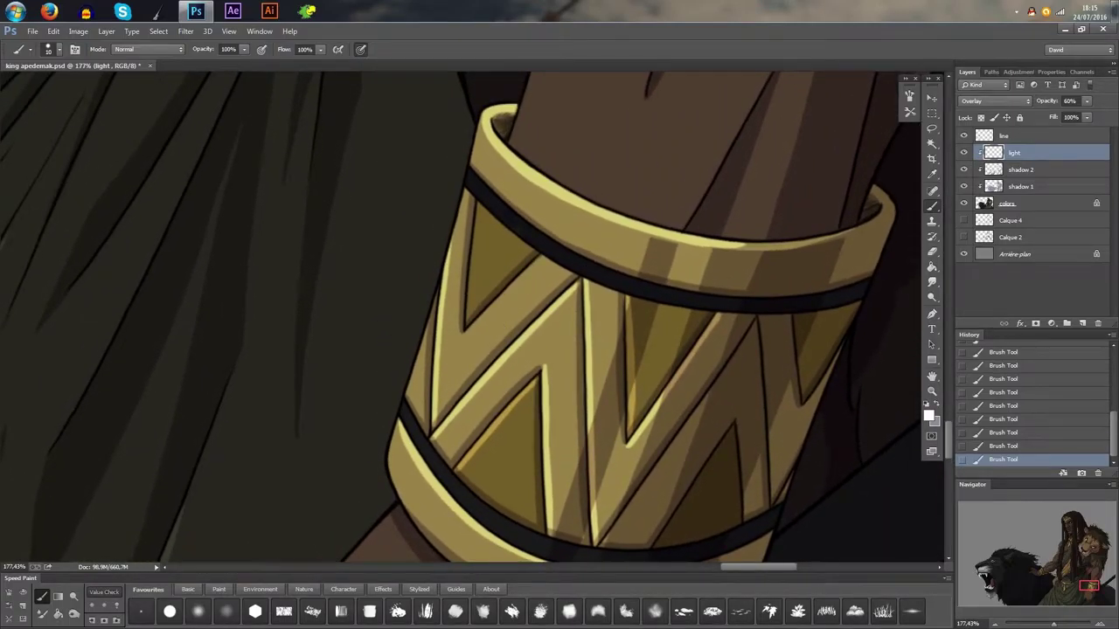
pyautogui.moveTo(468, 335); pyautogui.dragTo(550, 261)
pyautogui.hotkey('ctrl', 'z')
pyautogui.moveTo(469, 331); pyautogui.dragTo(541, 260)
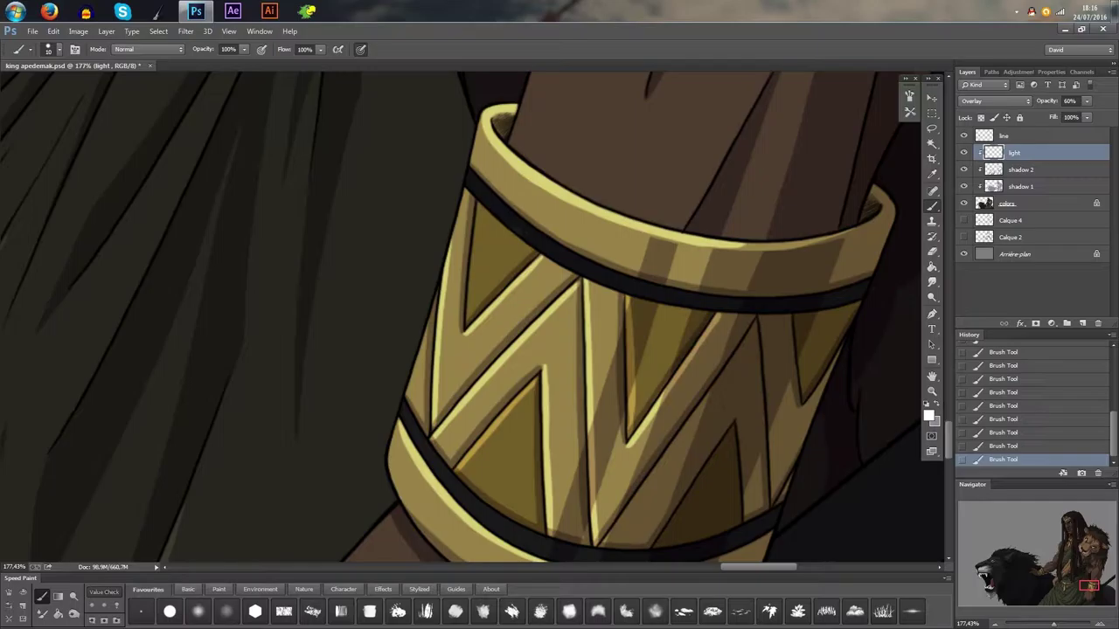
pyautogui.moveTo(470, 325)
pyautogui.mouseDown()
pyautogui.moveTo(481, 198)
pyautogui.moveTo(471, 326)
pyautogui.mouseUp()
pyautogui.hotkey('ctrl', 'z')
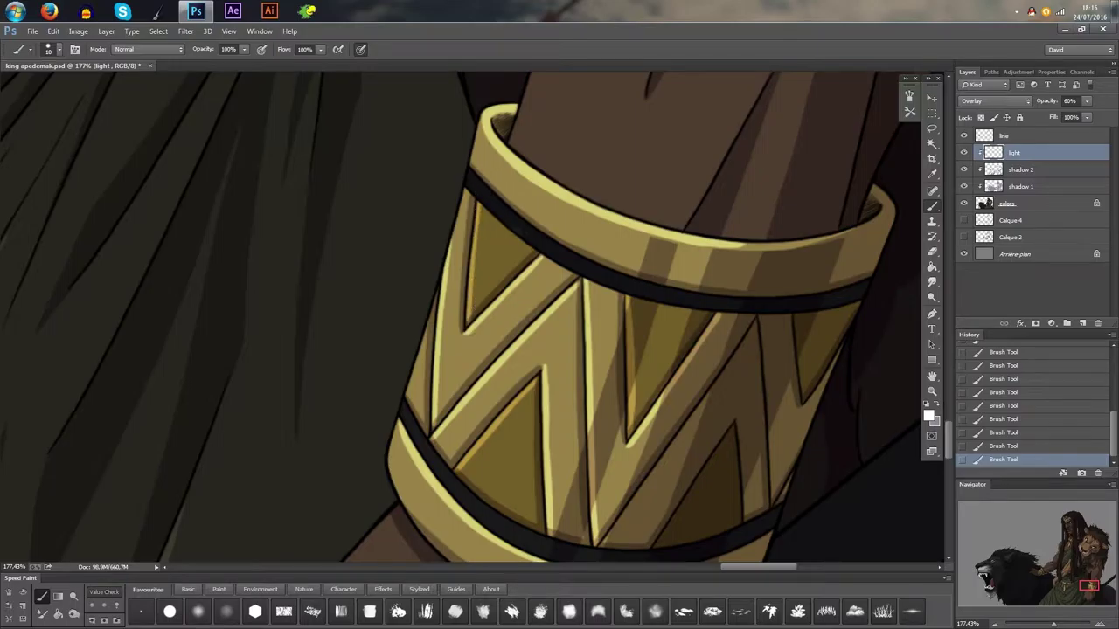
# - Highlight the top inner edges of the bracelet's upper triangles, just below the upper black band
pyautogui.scroll(-10, 485, 189)
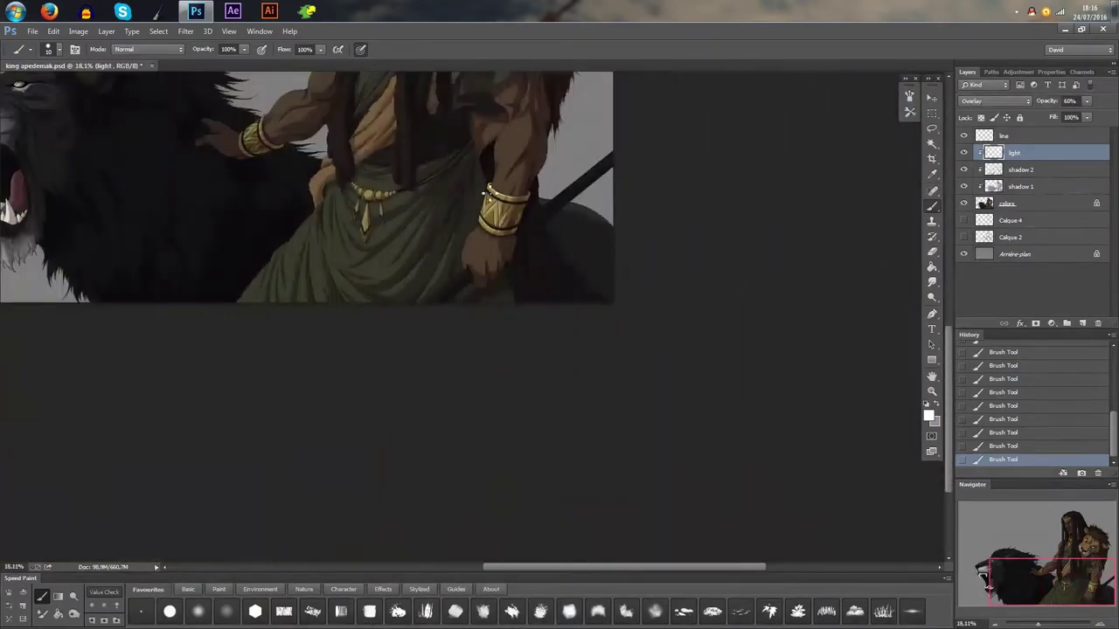
pyautogui.moveTo(553, 266); pyautogui.dragTo(545, 382)
pyautogui.scroll(1, 512, 333)
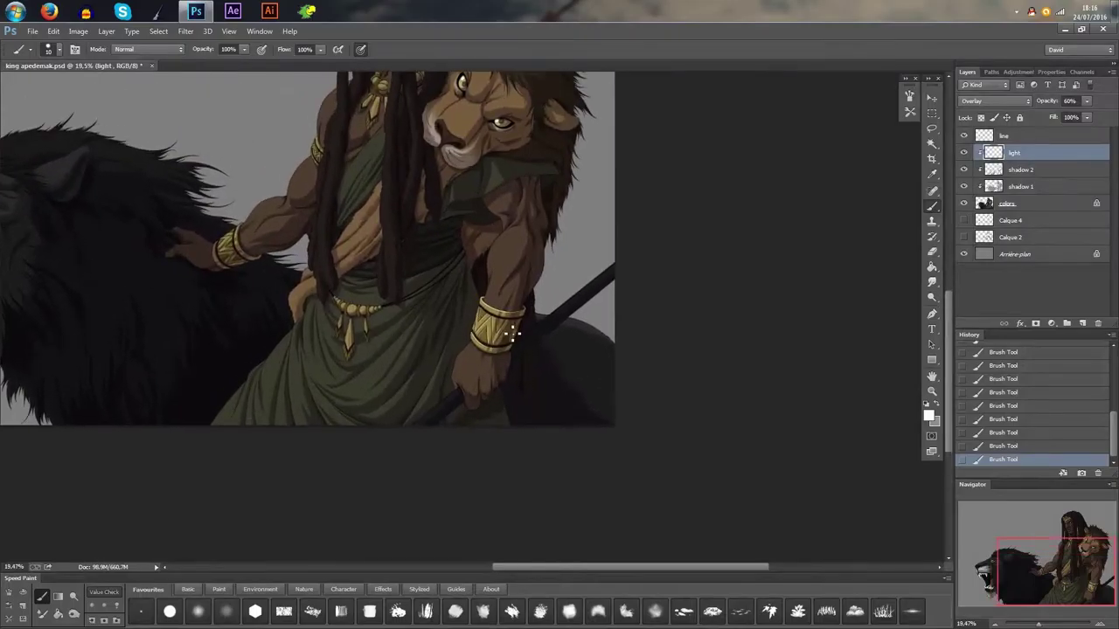
pyautogui.scroll(8, 494, 324)
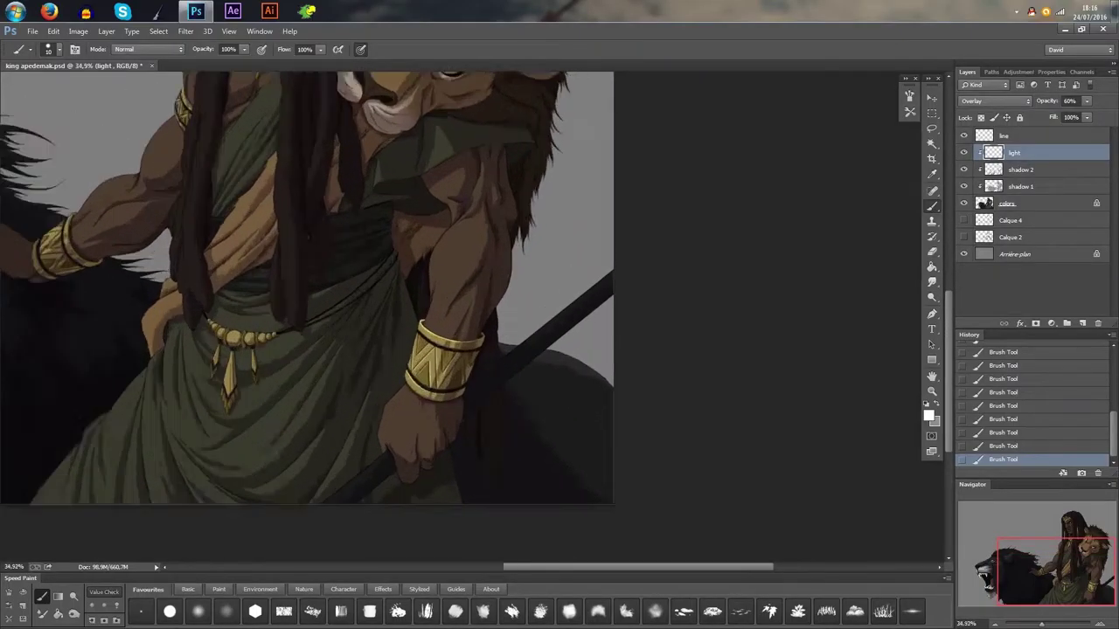
pyautogui.scroll(1, 416, 304)
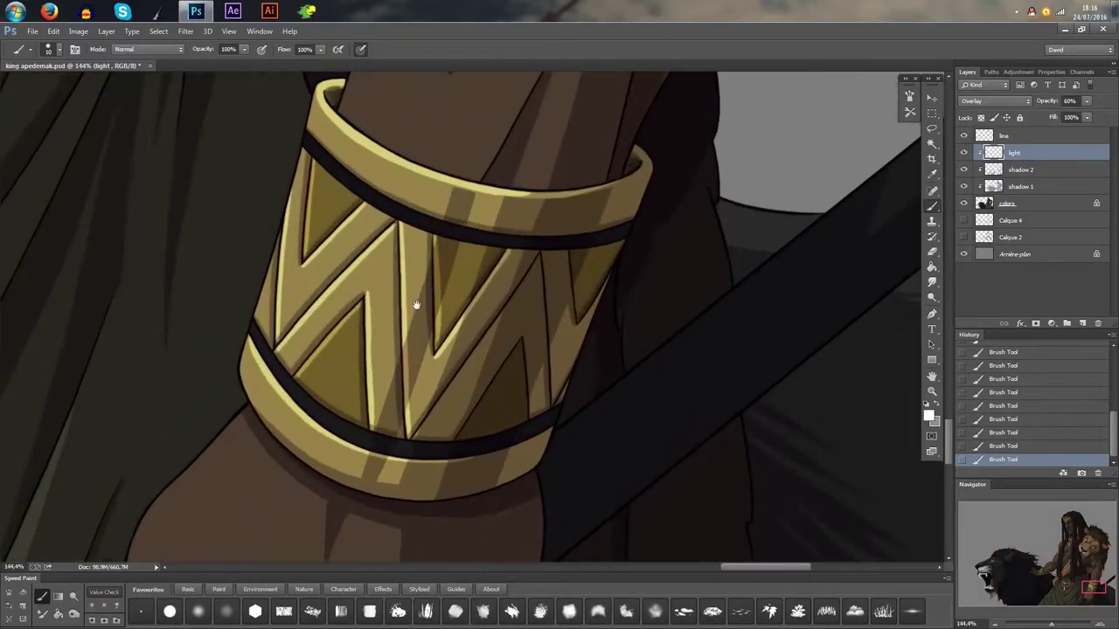
pyautogui.moveTo(416, 305); pyautogui.dragTo(568, 295)
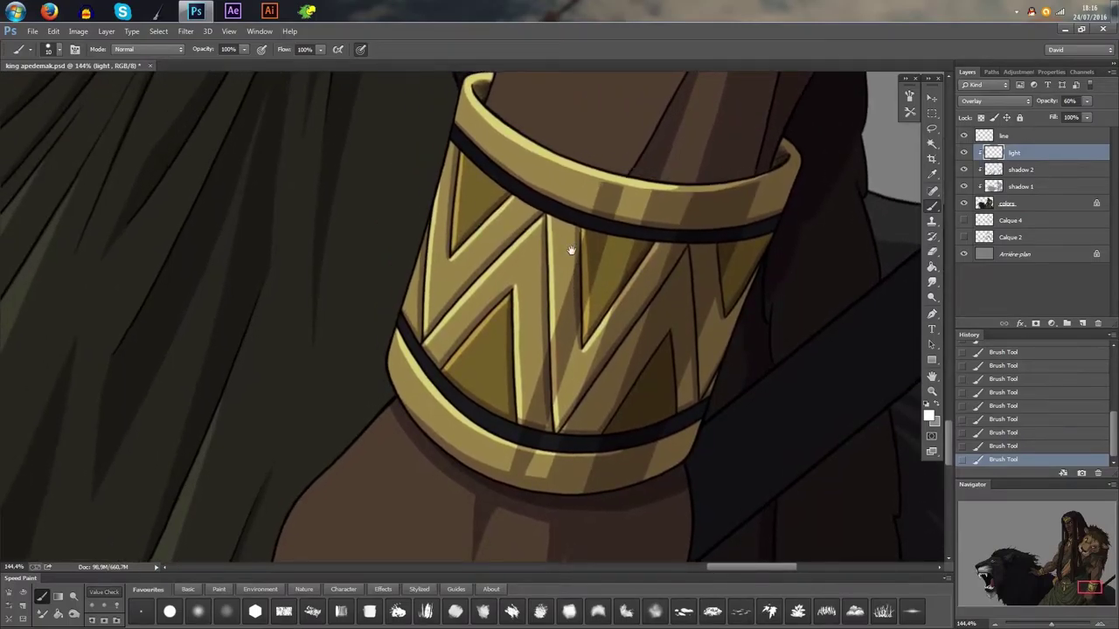
pyautogui.scroll(2, 570, 243)
pyautogui.moveTo(430, 214)
pyautogui.mouseDown()
pyautogui.moveTo(421, 207)
pyautogui.moveTo(490, 273)
pyautogui.mouseUp()
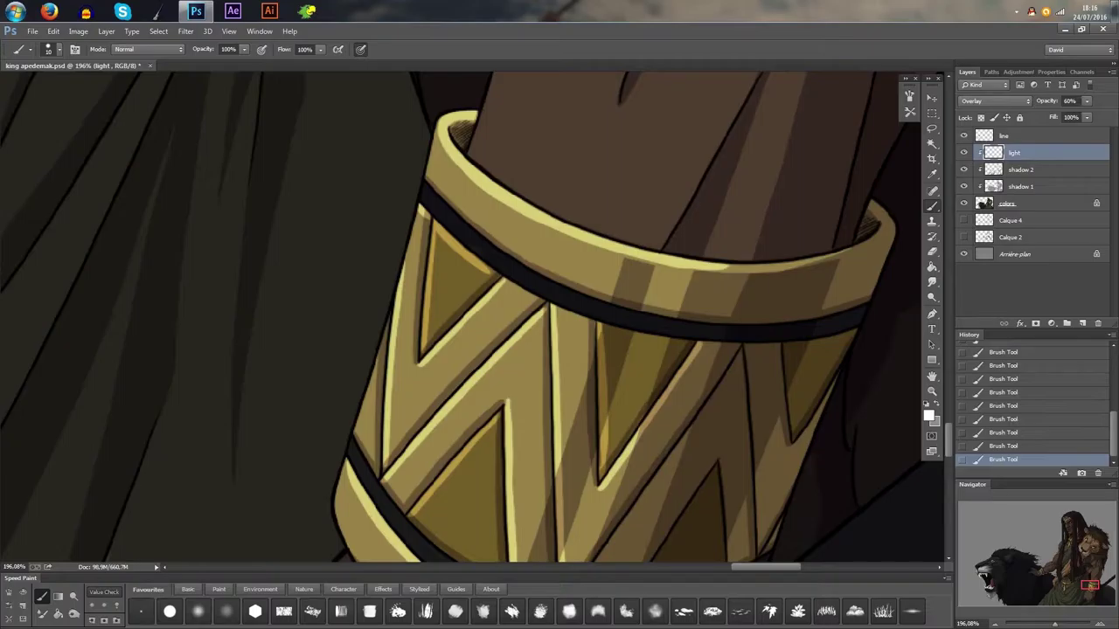
pyautogui.moveTo(560, 295); pyautogui.dragTo(394, 236)
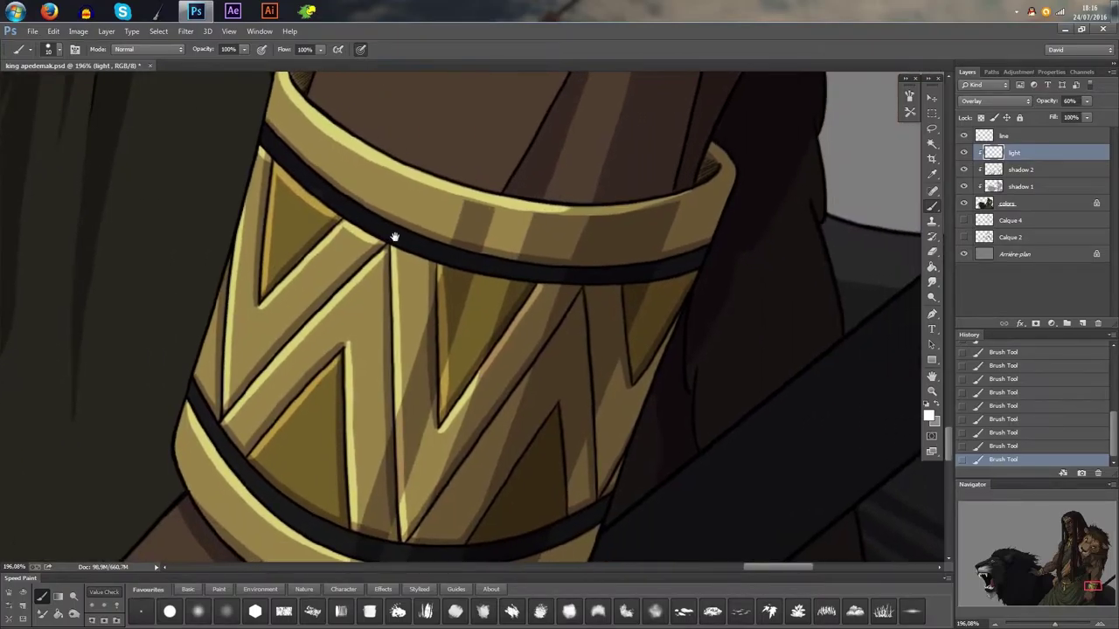
pyautogui.moveTo(441, 278); pyautogui.dragTo(619, 289)
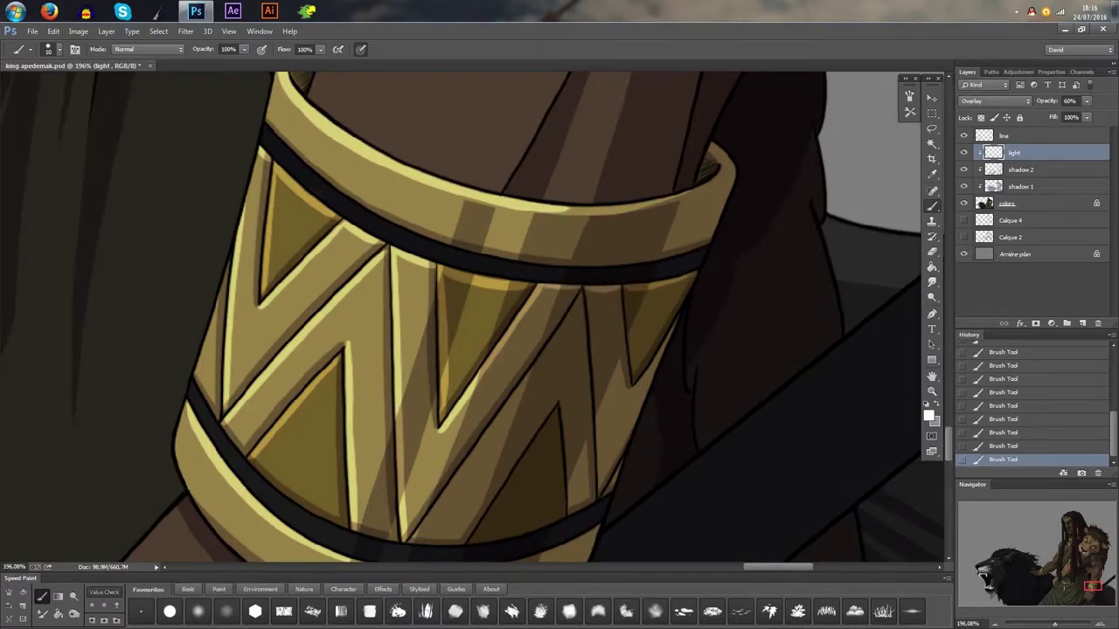
# - Paint a thin highlight down the long vertical edge of the zigzag's rightmost stripe
pyautogui.scroll(-3, 612, 262)
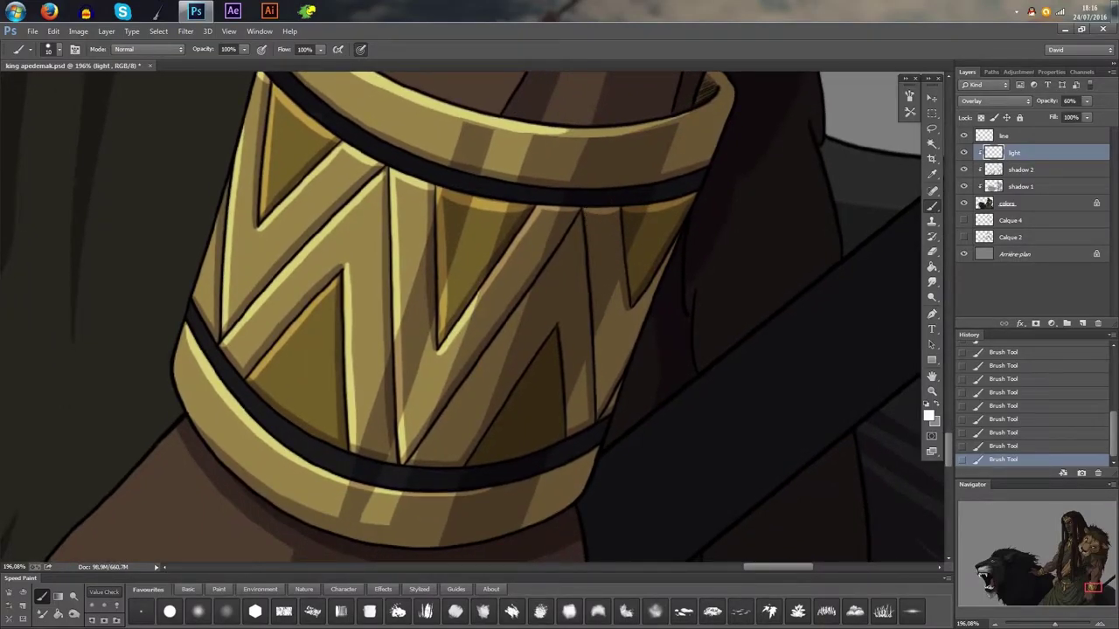
pyautogui.moveTo(586, 216); pyautogui.dragTo(598, 345)
pyautogui.hotkey('ctrl', 'z')
pyautogui.moveTo(586, 213); pyautogui.dragTo(599, 352)
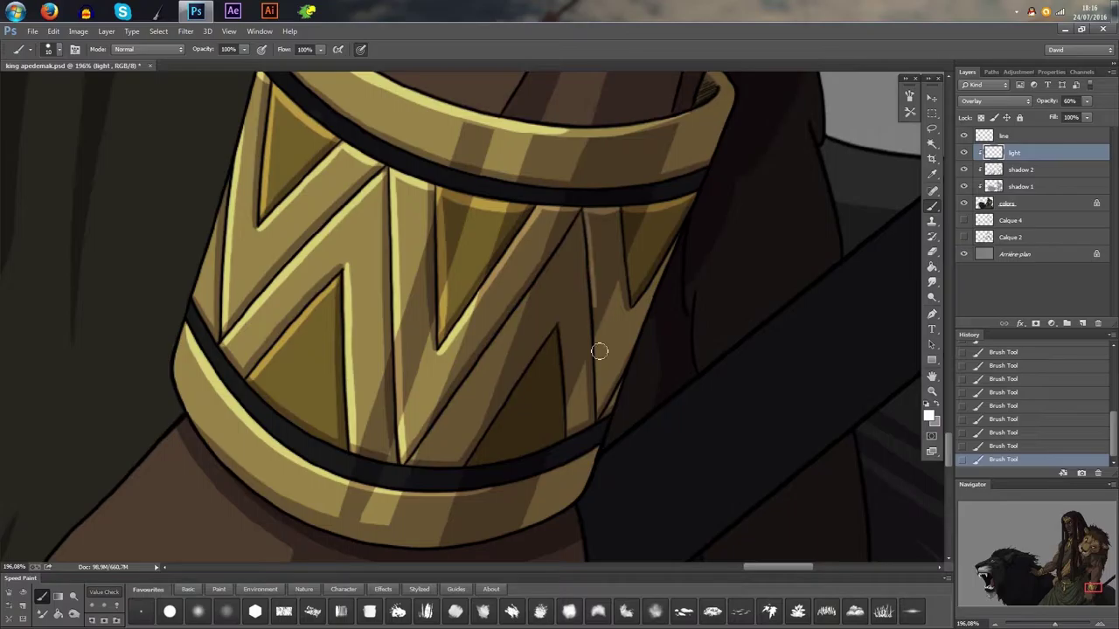
pyautogui.hotkey('ctrl', 'z')
pyautogui.moveTo(587, 213); pyautogui.dragTo(599, 409)
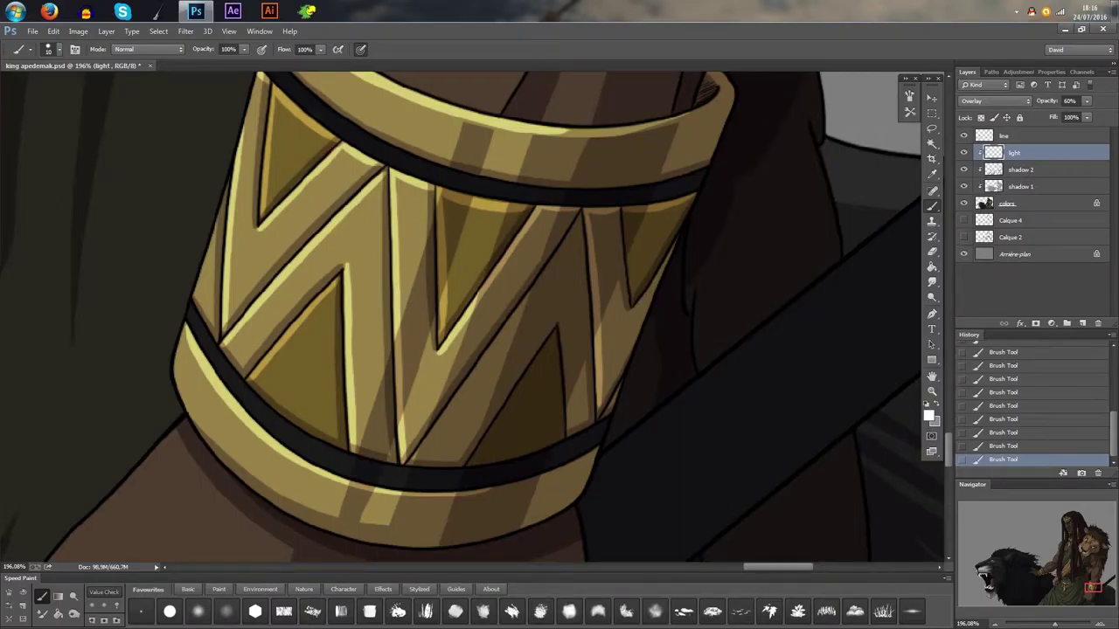
# - Highlight the zigzag edges around the bracelet's lower-right triangle and the long diagonal stripe beside it
pyautogui.moveTo(470, 461); pyautogui.dragTo(543, 356)
pyautogui.hotkey('ctrl', 'z')
pyautogui.moveTo(473, 458)
pyautogui.mouseDown()
pyautogui.moveTo(539, 368)
pyautogui.moveTo(569, 375)
pyautogui.moveTo(577, 433)
pyautogui.mouseUp()
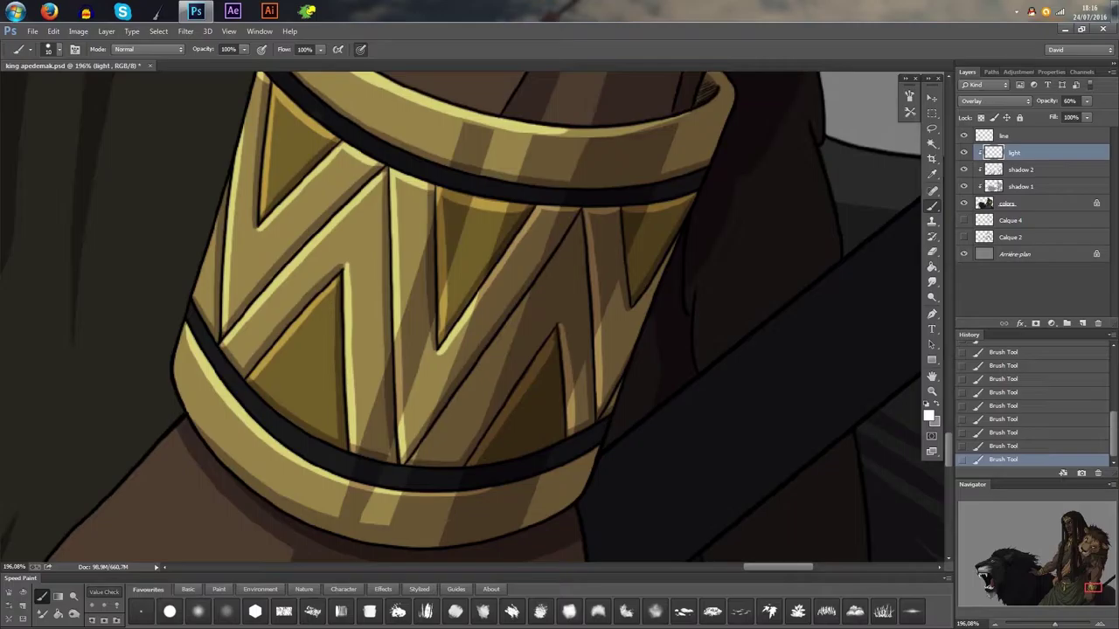
pyautogui.moveTo(413, 458); pyautogui.dragTo(574, 235)
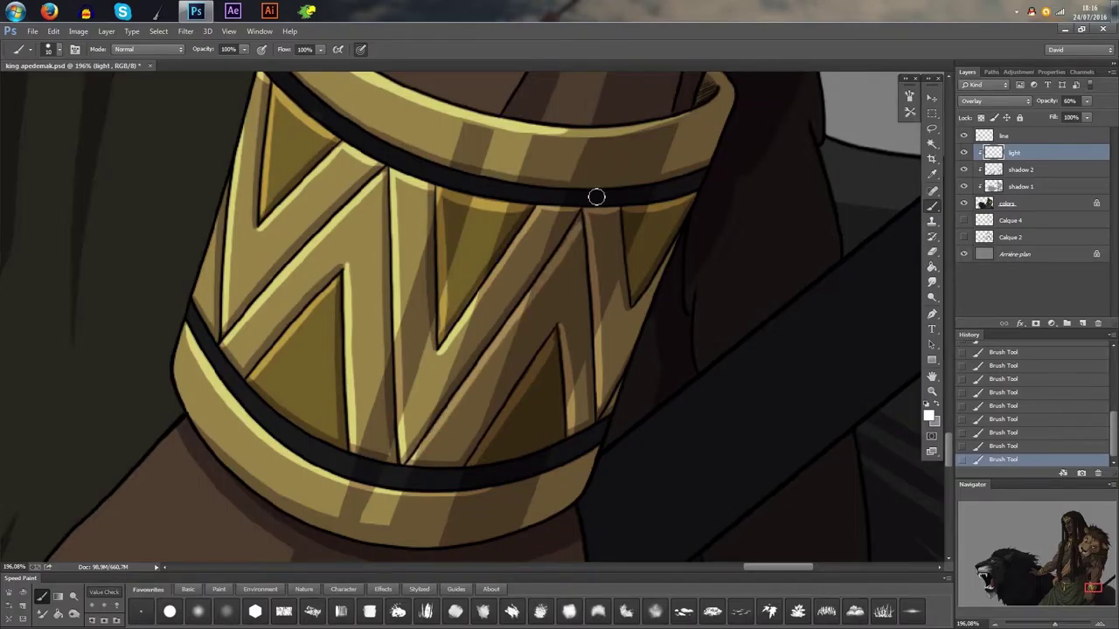
# - Highlight the zigzag's right end and the upper-right triangle's edge, and clear the active selection
pyautogui.moveTo(604, 416); pyautogui.dragTo(621, 386)
pyautogui.moveTo(625, 212)
pyautogui.mouseDown()
pyautogui.moveTo(633, 290)
pyautogui.moveTo(693, 209)
pyautogui.mouseUp()
pyautogui.scroll(-5, 660, 296)
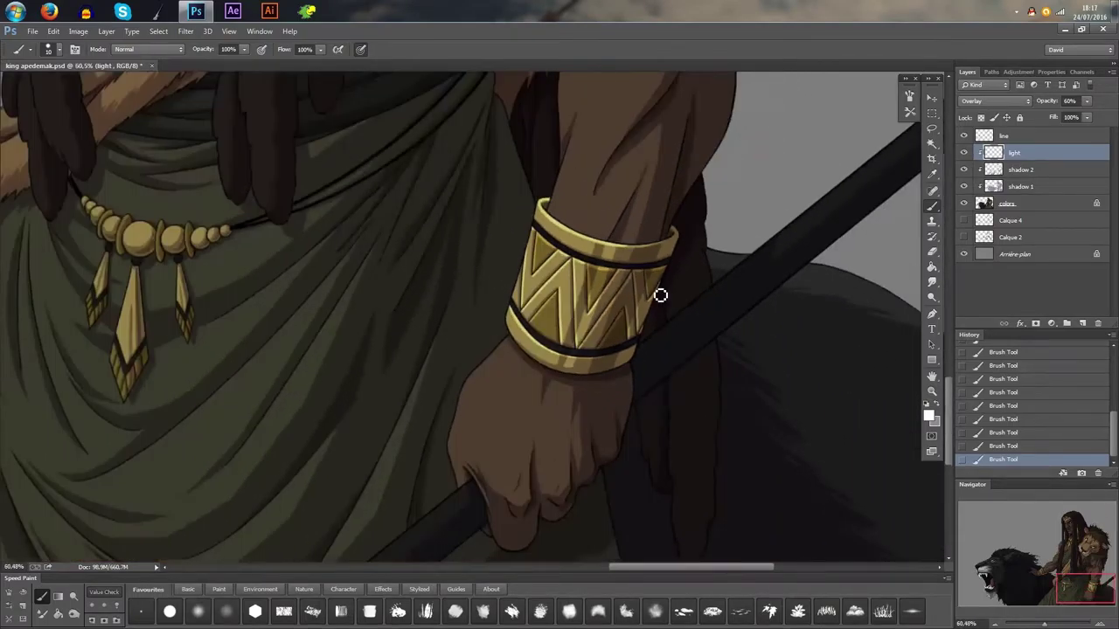
pyautogui.scroll(3, 660, 295)
pyautogui.moveTo(653, 319); pyautogui.dragTo(517, 397)
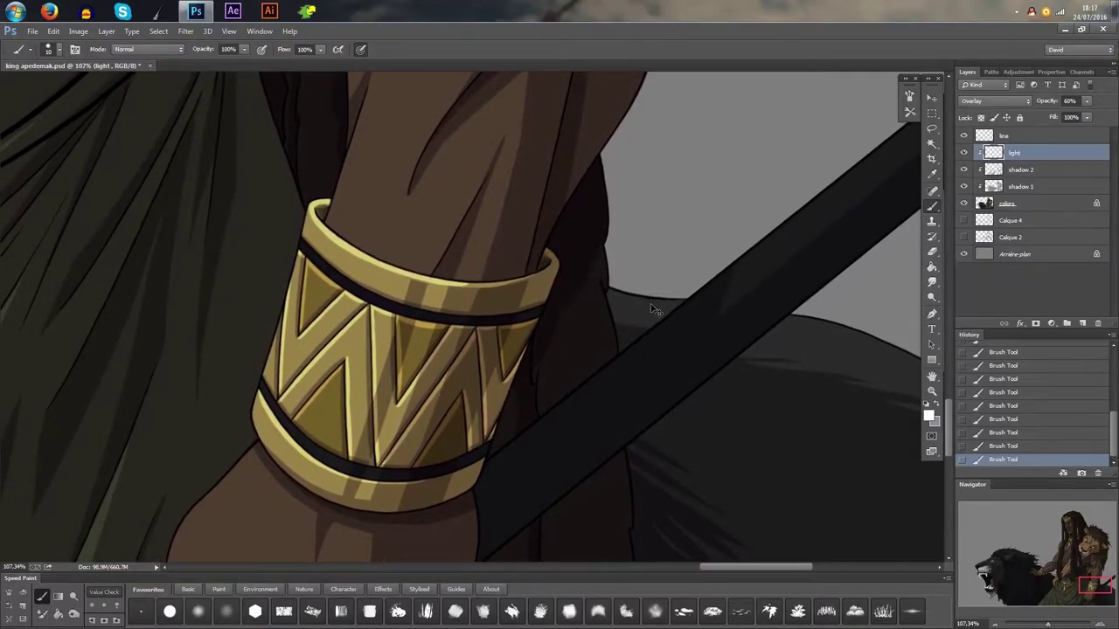
pyautogui.hotkey('ctrl', 'd')
# - Paint a soft highlight along the bracelet's lower black band
pyautogui.scroll(4, 253, 524)
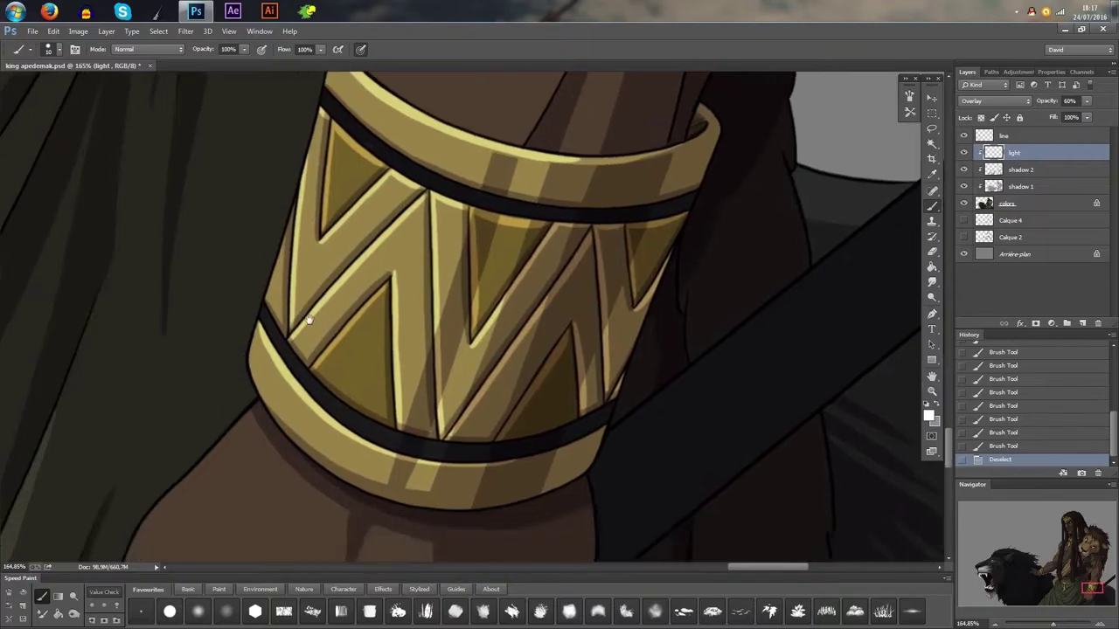
pyautogui.keyDown('alt'); pyautogui.rightClick(295, 318); pyautogui.keyUp('alt')
pyautogui.scroll(1, 268, 297)
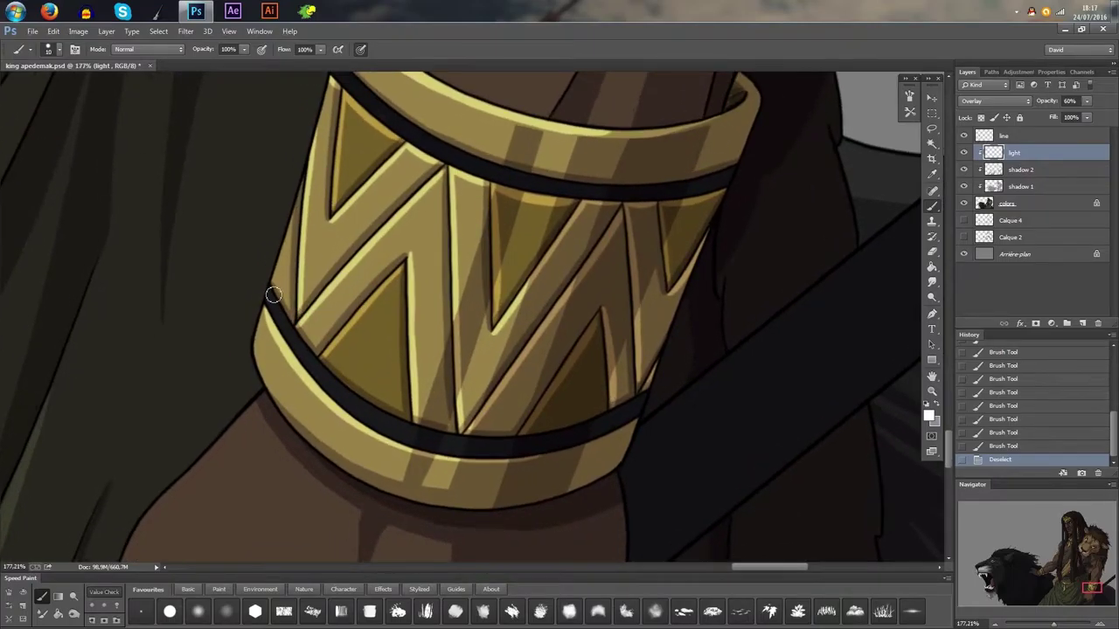
pyautogui.moveTo(273, 295); pyautogui.dragTo(350, 401)
pyautogui.moveTo(313, 359)
pyautogui.mouseDown()
pyautogui.moveTo(392, 423)
pyautogui.moveTo(490, 444)
pyautogui.moveTo(547, 439)
pyautogui.mouseUp()
# - Paint a matching highlight along the bracelet's upper black band, starting from its left end
pyautogui.moveTo(571, 284); pyautogui.dragTo(493, 415)
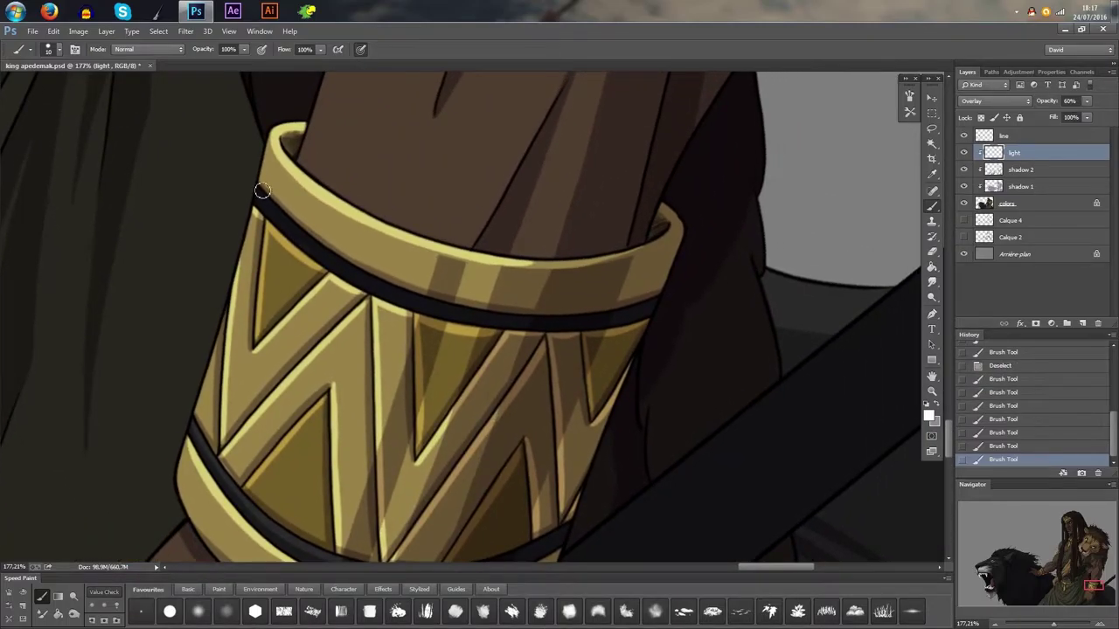
pyautogui.moveTo(262, 191); pyautogui.dragTo(338, 260)
pyautogui.hotkey('ctrl', 'z')
pyautogui.moveTo(266, 197); pyautogui.dragTo(390, 294)
pyautogui.hotkey('ctrl', 'z')
pyautogui.moveTo(264, 196)
pyautogui.mouseDown()
pyautogui.moveTo(397, 295)
pyautogui.moveTo(468, 314)
pyautogui.mouseUp()
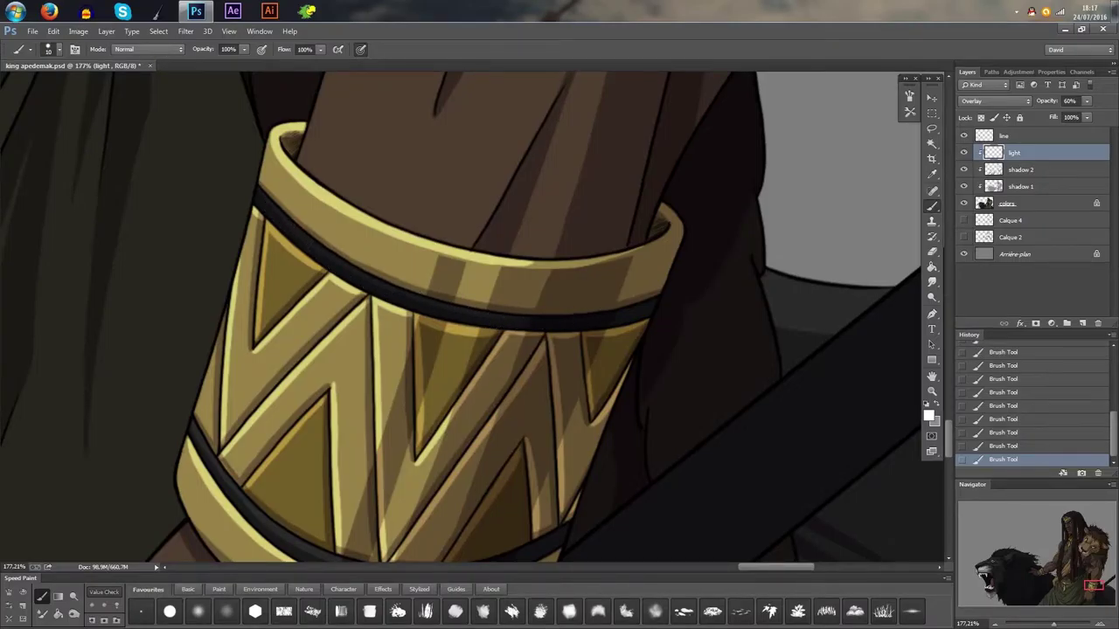
# - Select the character's skin area on the colors layer with the Magic Wand at tolerance 10
pyautogui.scroll(-8, 604, 305)
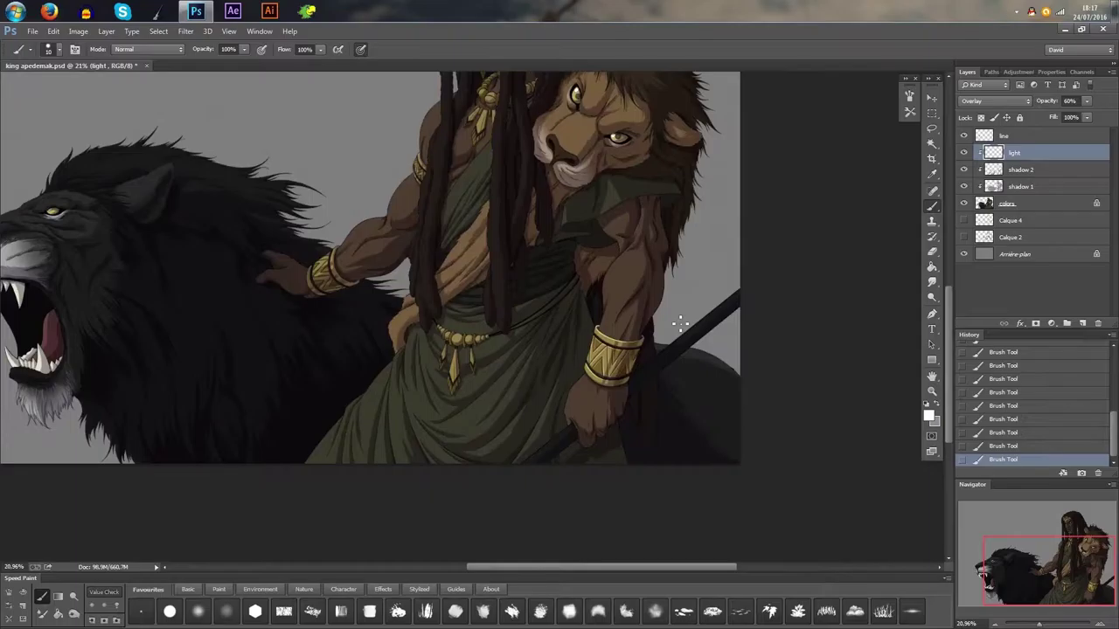
pyautogui.scroll(3, 612, 257)
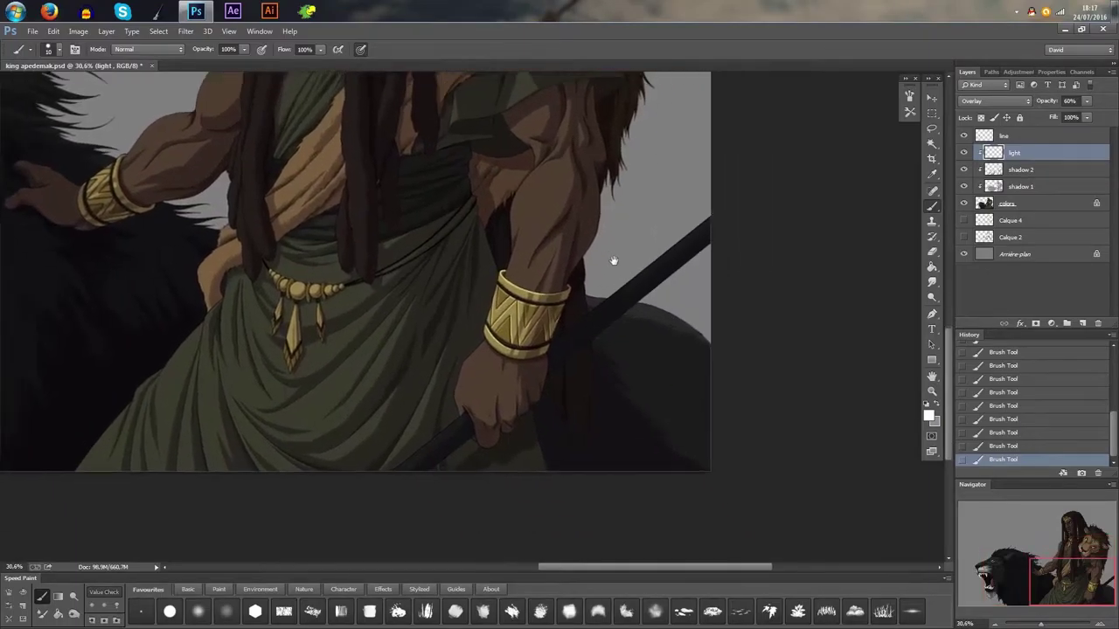
pyautogui.click(1055, 203)
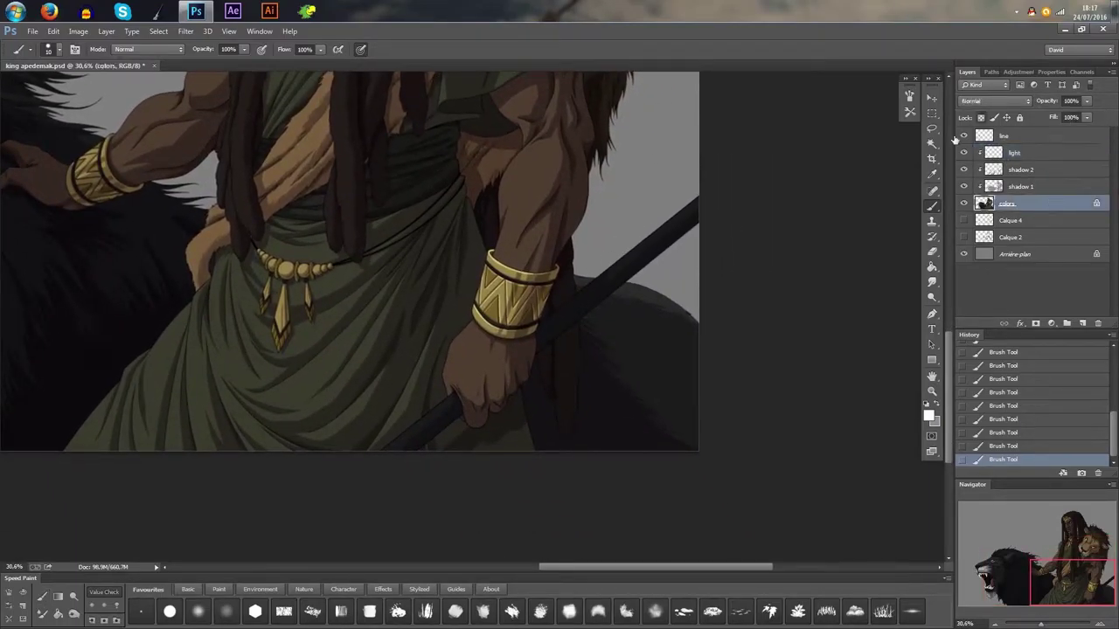
pyautogui.press('w')
pyautogui.scroll(1, 479, 367)
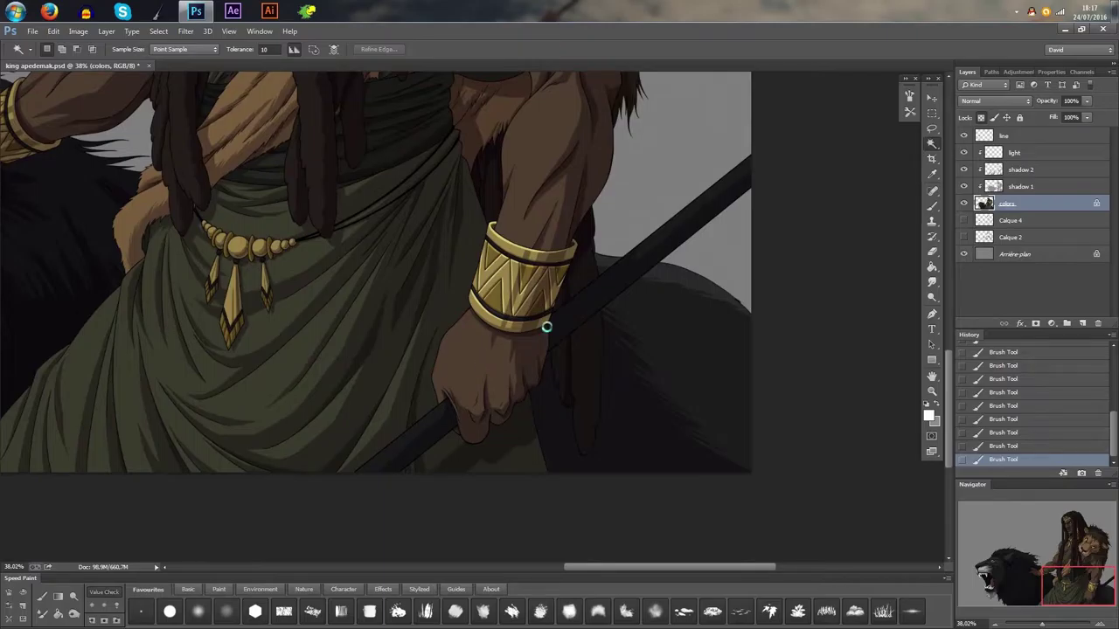
pyautogui.click(545, 324)
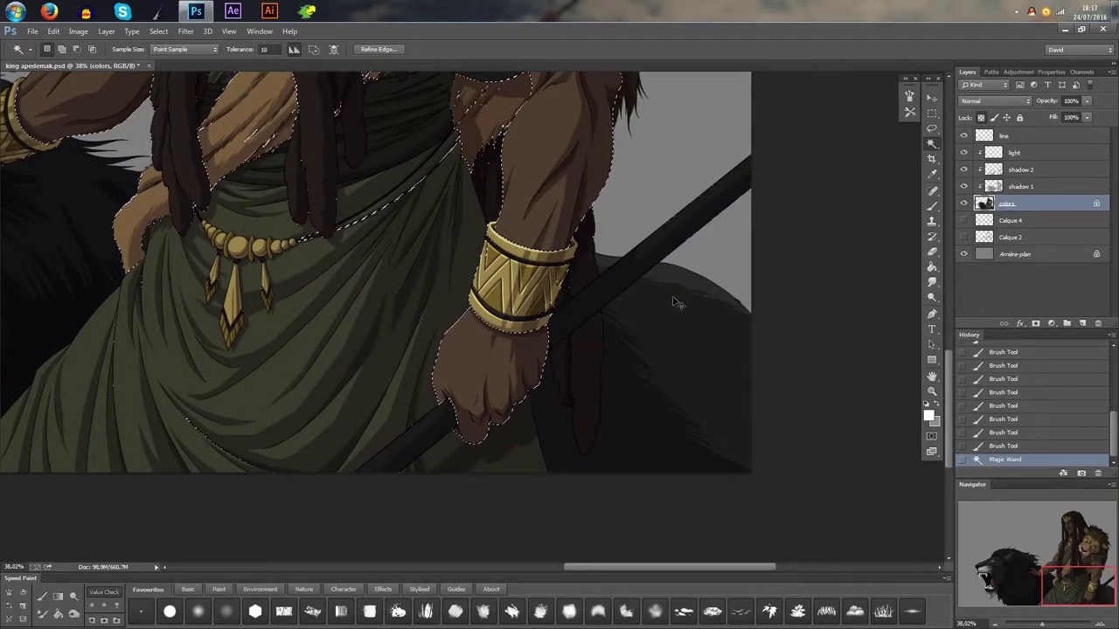
pyautogui.hotkey('ctrl', 'd')
pyautogui.click(933, 207)
pyautogui.moveTo(529, 338); pyautogui.dragTo(603, 338)
pyautogui.moveTo(467, 370); pyautogui.dragTo(584, 360)
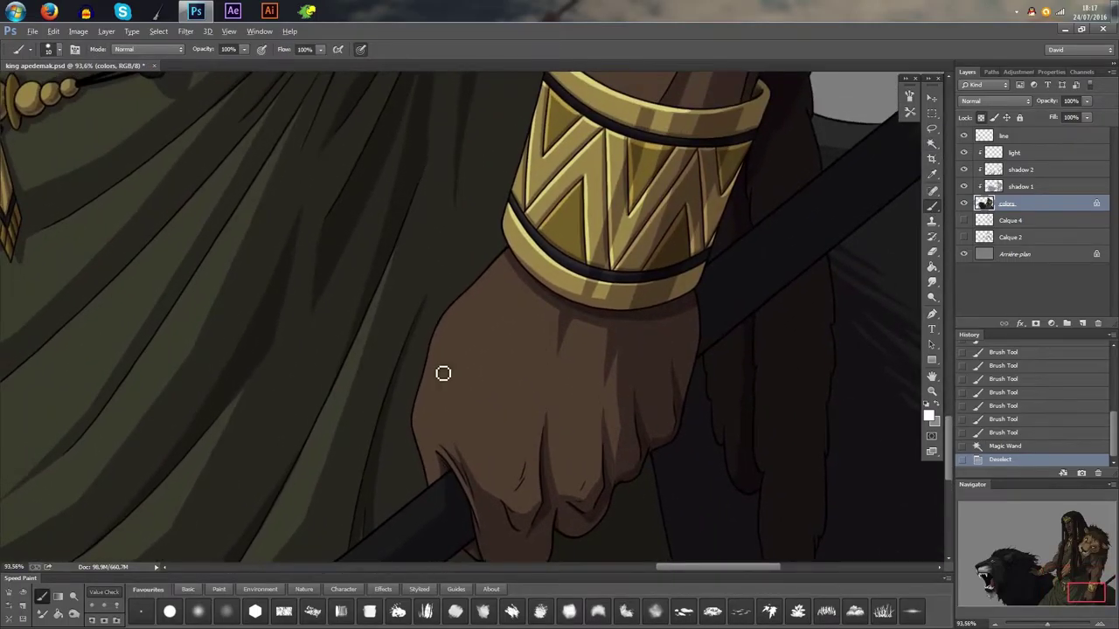
pyautogui.moveTo(452, 301); pyautogui.dragTo(413, 413)
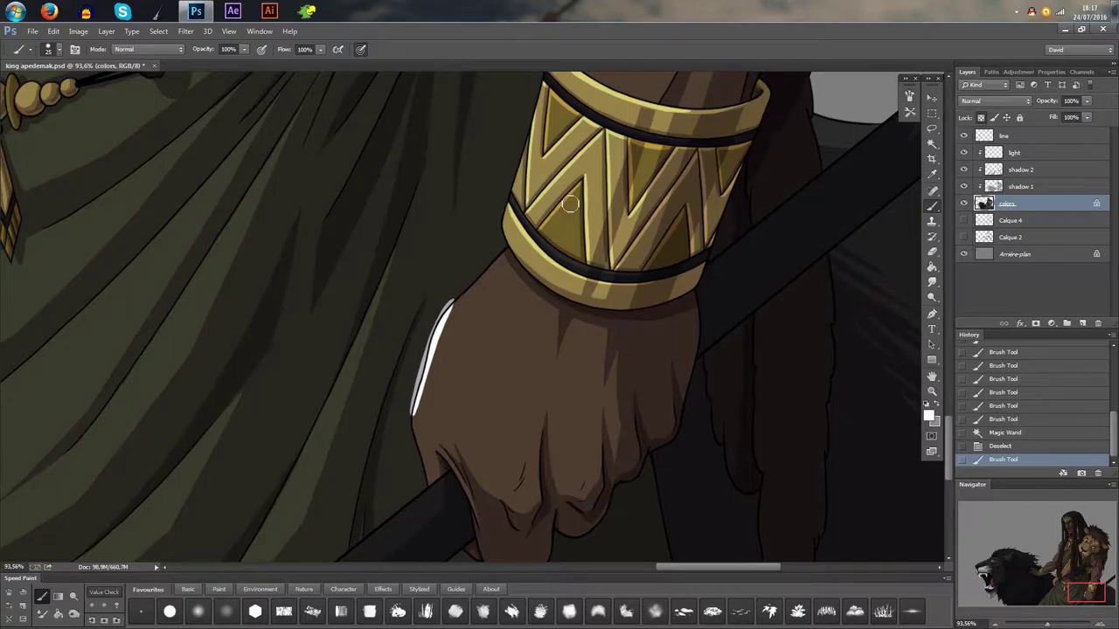
pyautogui.hotkey('ctrl', 'z')
pyautogui.click(1044, 155)
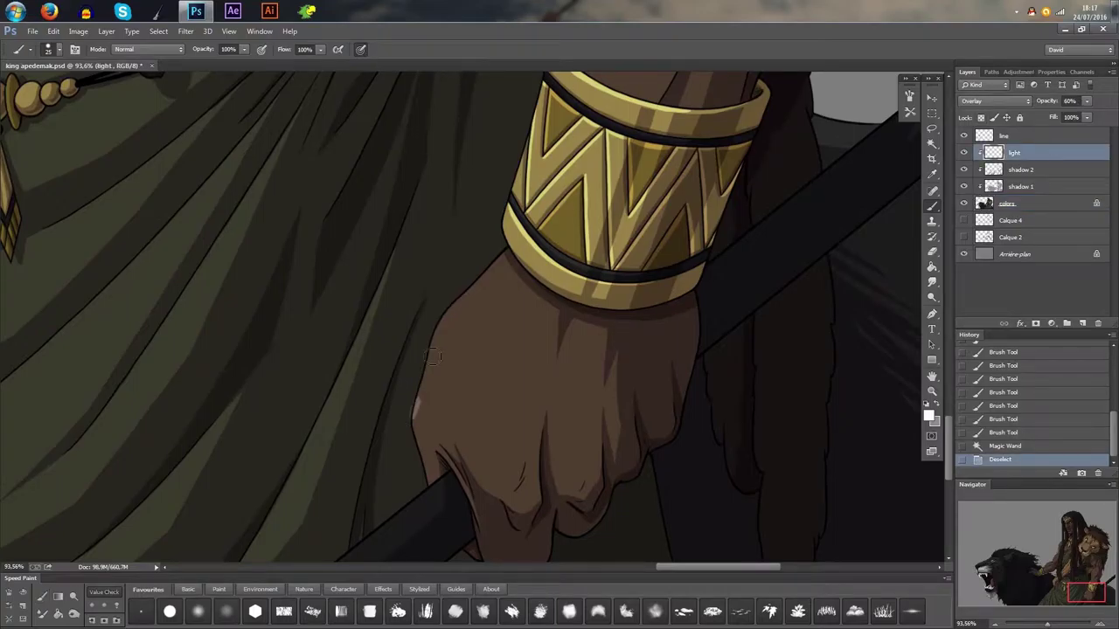
pyautogui.moveTo(433, 357); pyautogui.dragTo(451, 303)
pyautogui.hotkey('ctrl', 'z')
# - Restore the Magic Wand skin selection with its outline hidden, and make the light layer active
pyautogui.click(1021, 447)
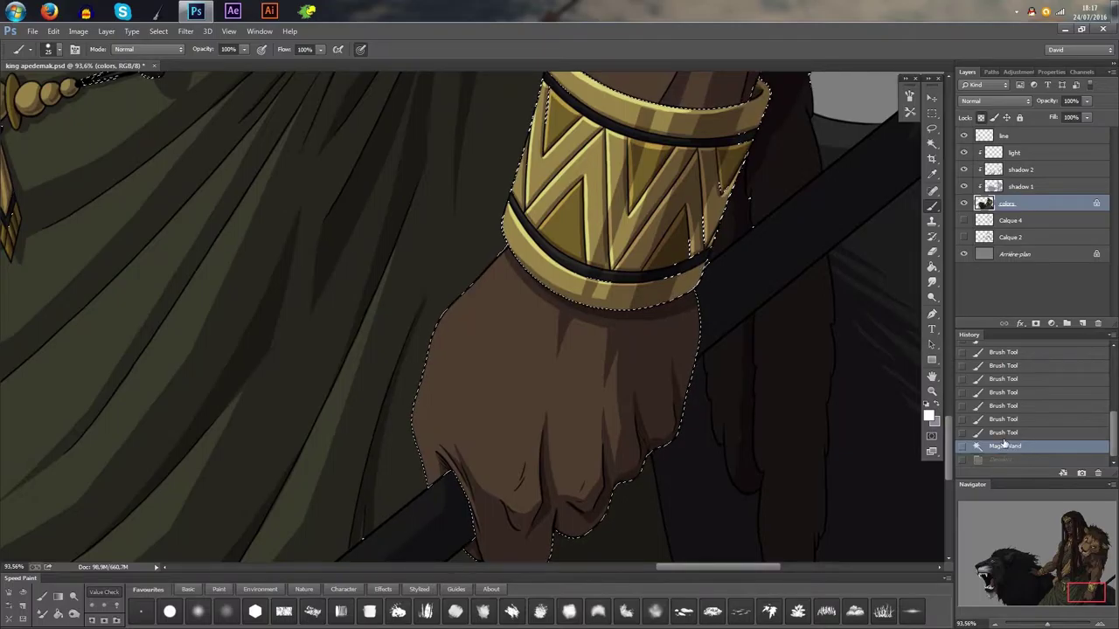
pyautogui.hotkey('ctrl', 'h')
pyautogui.click(1022, 153)
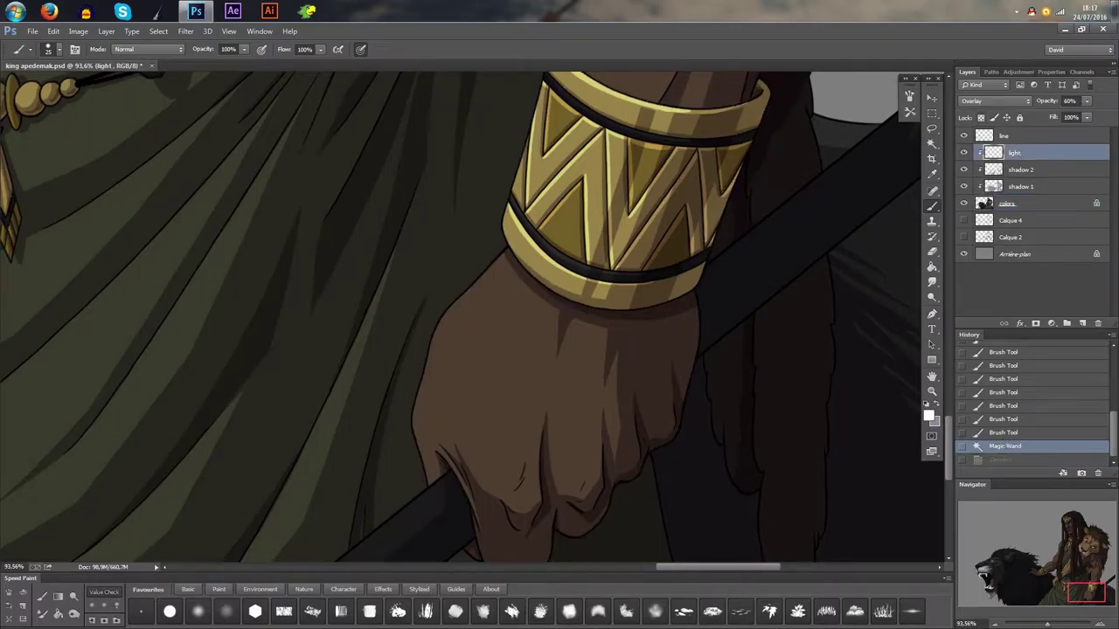
# - Paint a highlight with the 25 px brush along the hand's outer edge, from the bracelet down to the staff
pyautogui.moveTo(413, 423); pyautogui.dragTo(466, 273)
pyautogui.moveTo(432, 357); pyautogui.dragTo(424, 391)
pyautogui.moveTo(444, 321); pyautogui.dragTo(508, 255)
pyautogui.moveTo(435, 342); pyautogui.dragTo(470, 295)
pyautogui.moveTo(437, 338); pyautogui.dragTo(500, 270)
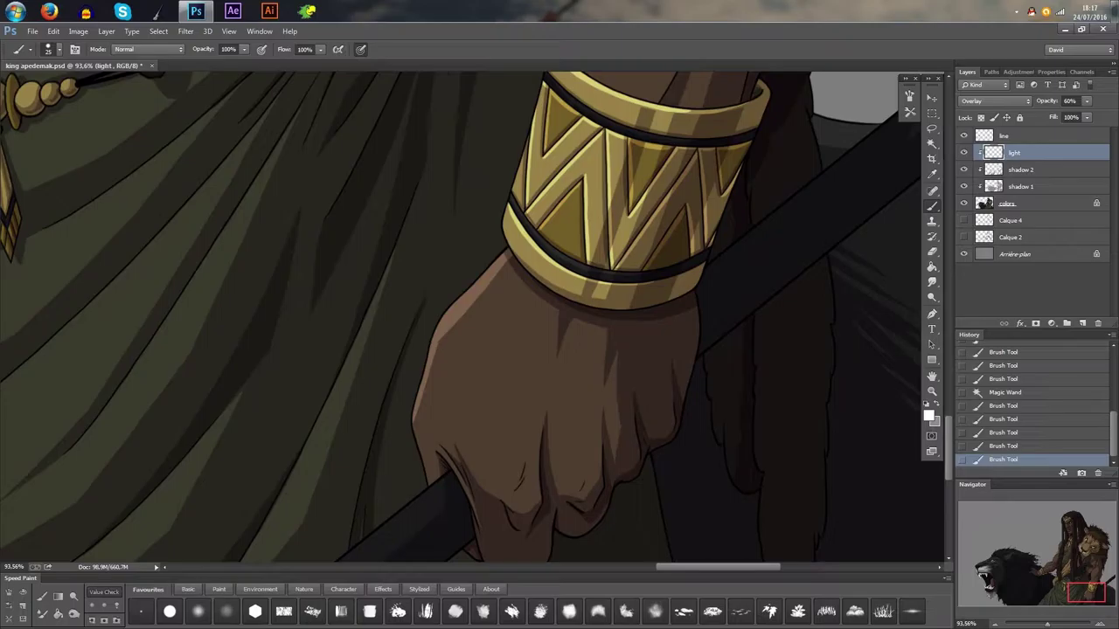
pyautogui.moveTo(424, 380)
pyautogui.mouseDown()
pyautogui.moveTo(415, 415)
pyautogui.moveTo(428, 477)
pyautogui.mouseUp()
pyautogui.moveTo(418, 436); pyautogui.dragTo(414, 406)
# - Paint a thin highlight with a 9 px brush on the knuckle of the finger nearest the staff's lower end
pyautogui.scroll(-5, 468, 306)
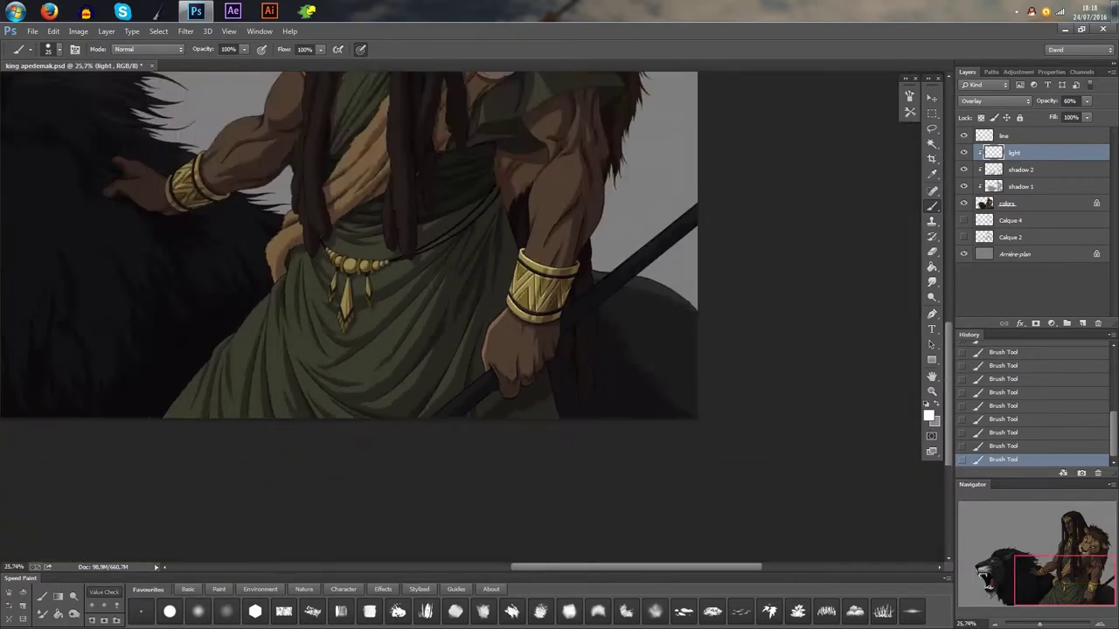
pyautogui.scroll(-2, 717, 455)
pyautogui.scroll(5, 690, 424)
pyautogui.moveTo(525, 362)
pyautogui.mouseDown()
pyautogui.moveTo(635, 329)
pyautogui.moveTo(656, 346)
pyautogui.mouseUp()
pyautogui.scroll(3, 535, 329)
pyautogui.moveTo(457, 341); pyautogui.dragTo(450, 348)
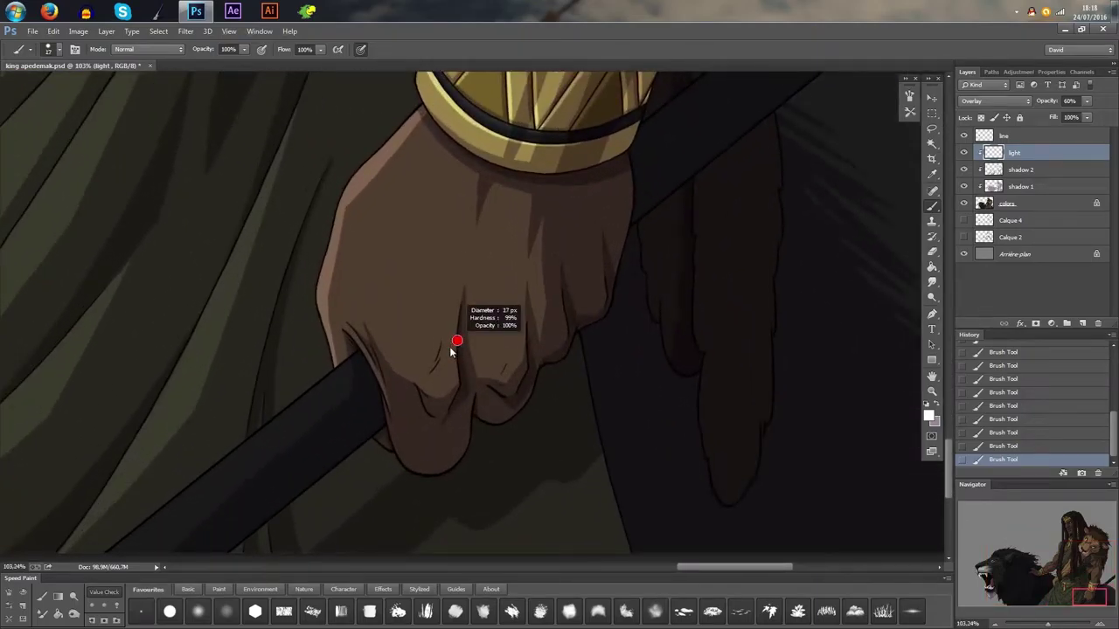
pyautogui.scroll(2, 445, 362)
pyautogui.keyDown('alt'); pyautogui.rightClick(425, 389); pyautogui.keyUp('alt')
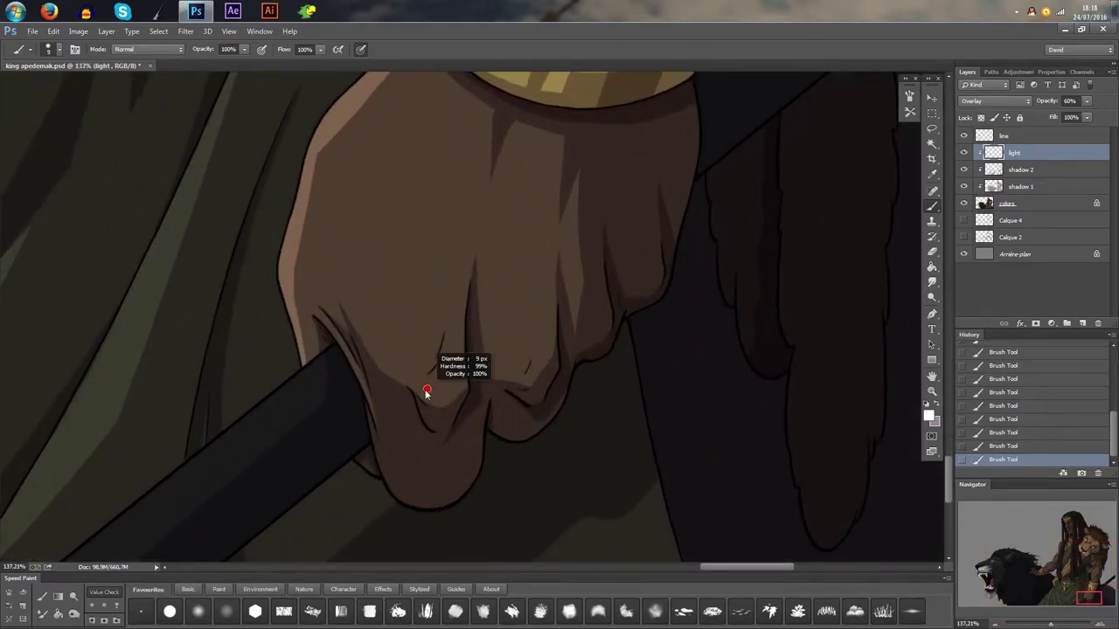
pyautogui.moveTo(425, 401); pyautogui.dragTo(429, 391)
pyautogui.moveTo(448, 311); pyautogui.dragTo(441, 352)
pyautogui.moveTo(429, 402); pyautogui.dragTo(436, 376)
pyautogui.moveTo(452, 282); pyautogui.dragTo(443, 349)
pyautogui.moveTo(432, 390); pyautogui.dragTo(442, 382)
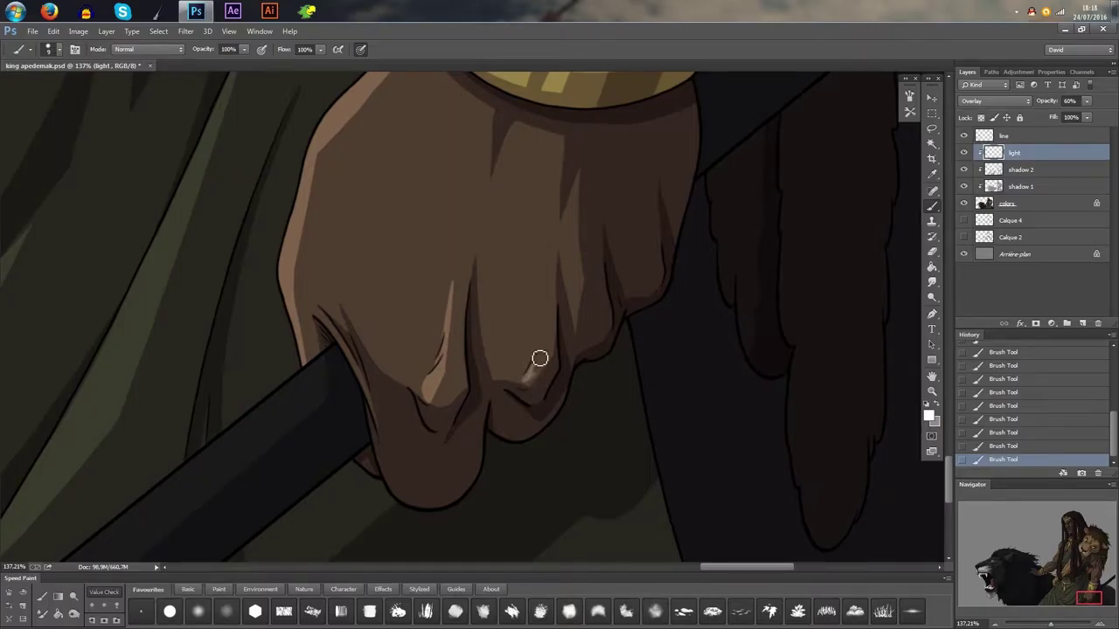
# - Paint a matching highlight on the neighbouring knuckle and trim the edges of the knuckle highlights with the Eraser
pyautogui.moveTo(537, 357); pyautogui.dragTo(535, 335)
pyautogui.moveTo(531, 384); pyautogui.dragTo(535, 330)
pyautogui.press('e')
pyautogui.moveTo(418, 383); pyautogui.dragTo(446, 447)
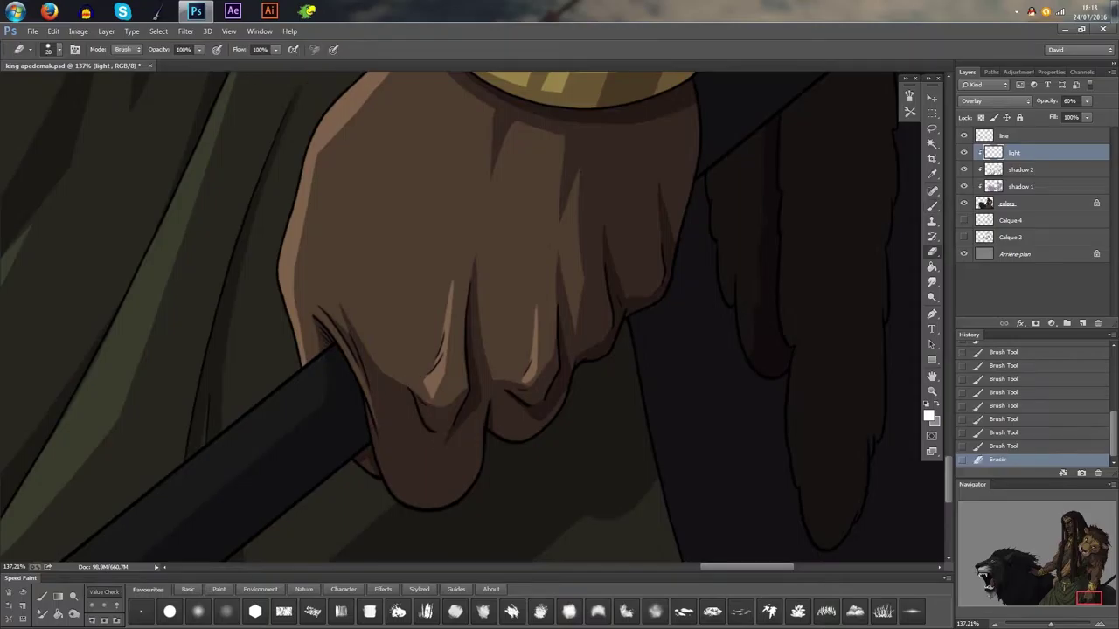
pyautogui.moveTo(420, 389); pyautogui.dragTo(434, 345)
pyautogui.click(422, 370)
# - Paint a small highlight along the skin crease beside the staff and thin it with the Eraser
pyautogui.press('b')
pyautogui.moveTo(323, 301); pyautogui.dragTo(355, 343)
pyautogui.moveTo(327, 305); pyautogui.dragTo(352, 336)
pyautogui.press('e')
pyautogui.moveTo(323, 291)
pyautogui.mouseDown()
pyautogui.moveTo(315, 286)
pyautogui.moveTo(351, 326)
pyautogui.mouseUp()
# - Check the highlights on the whole figure and lower the light layer's opacity to 50%
pyautogui.scroll(-10, 765, 246)
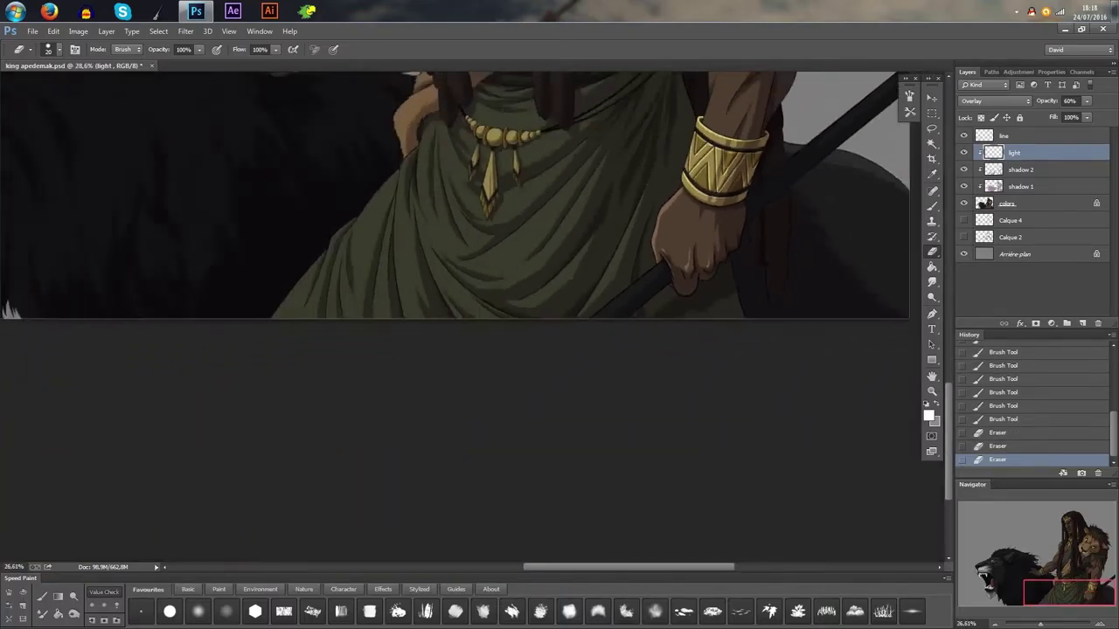
pyautogui.moveTo(764, 248); pyautogui.dragTo(592, 364)
pyautogui.scroll(-2, 632, 327)
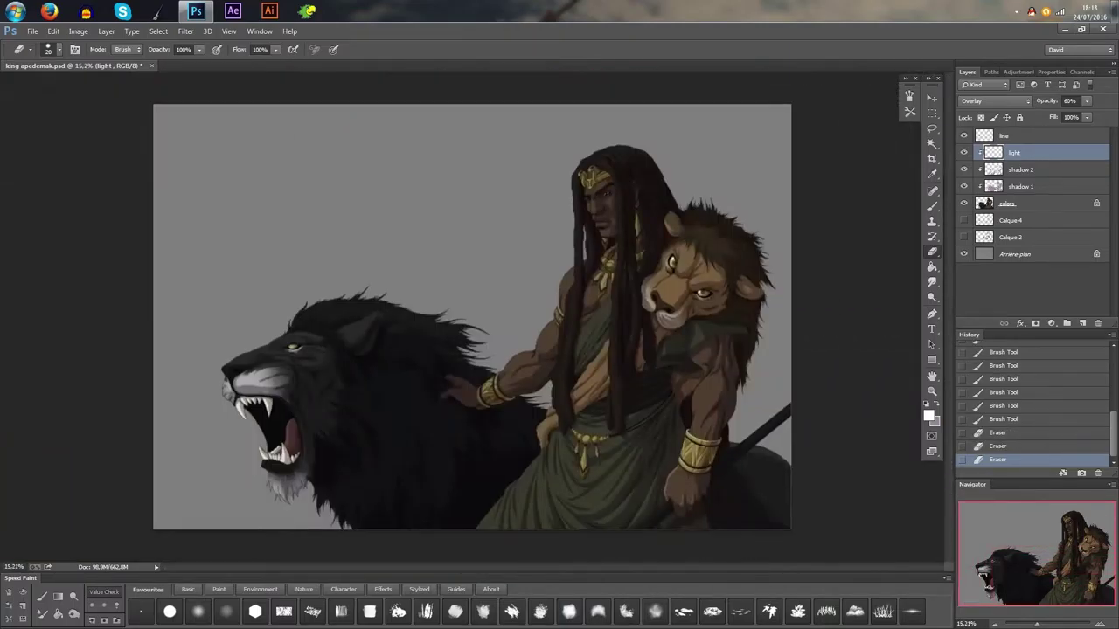
pyautogui.scroll(2, 668, 397)
pyautogui.moveTo(723, 367)
pyautogui.mouseDown()
pyautogui.moveTo(559, 278)
pyautogui.moveTo(522, 234)
pyautogui.mouseUp()
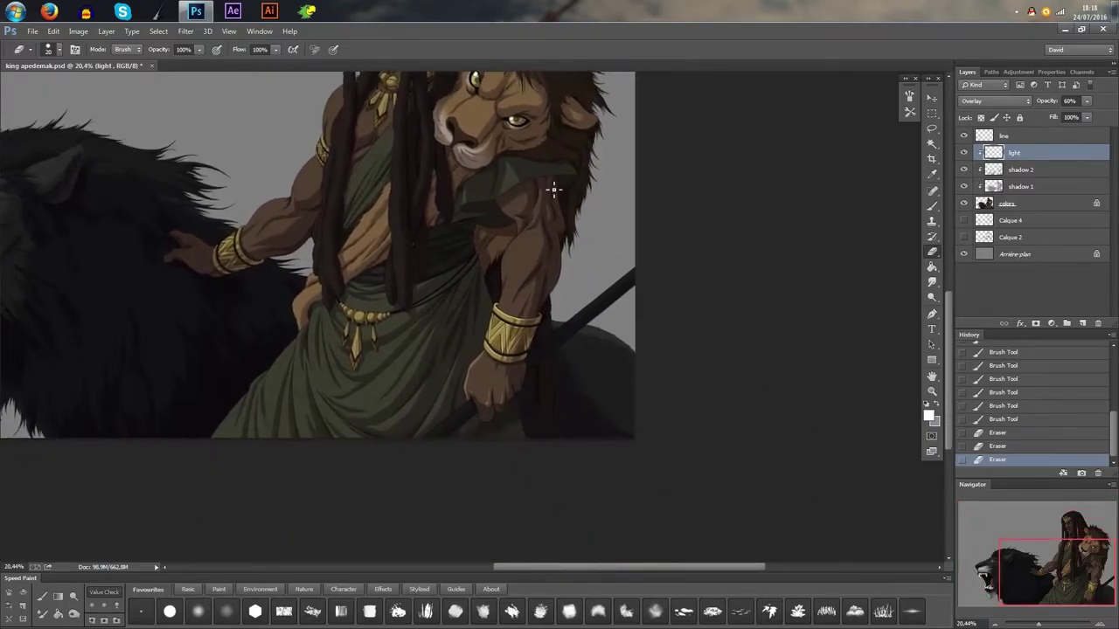
pyautogui.click(1087, 100)
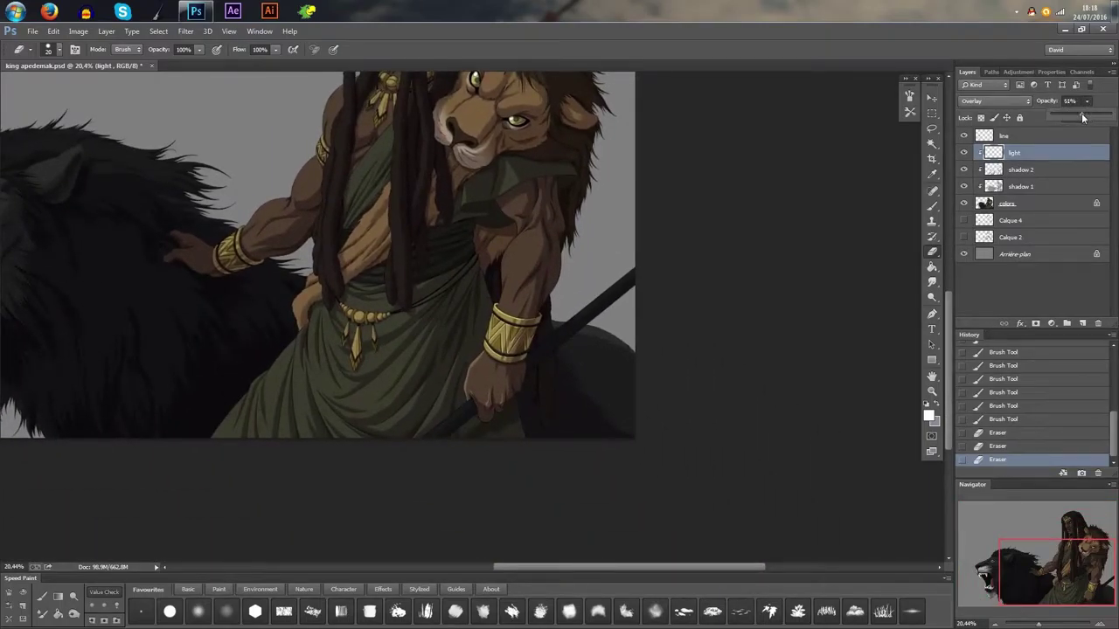
pyautogui.moveTo(1083, 117); pyautogui.dragTo(1083, 117)
pyautogui.moveTo(1078, 117); pyautogui.dragTo(1082, 117)
pyautogui.click(683, 49)
# - Paint a highlight with the Brush along the forearm's edge, from the bracelet's rim up to the first muscle crease
pyautogui.scroll(6, 537, 284)
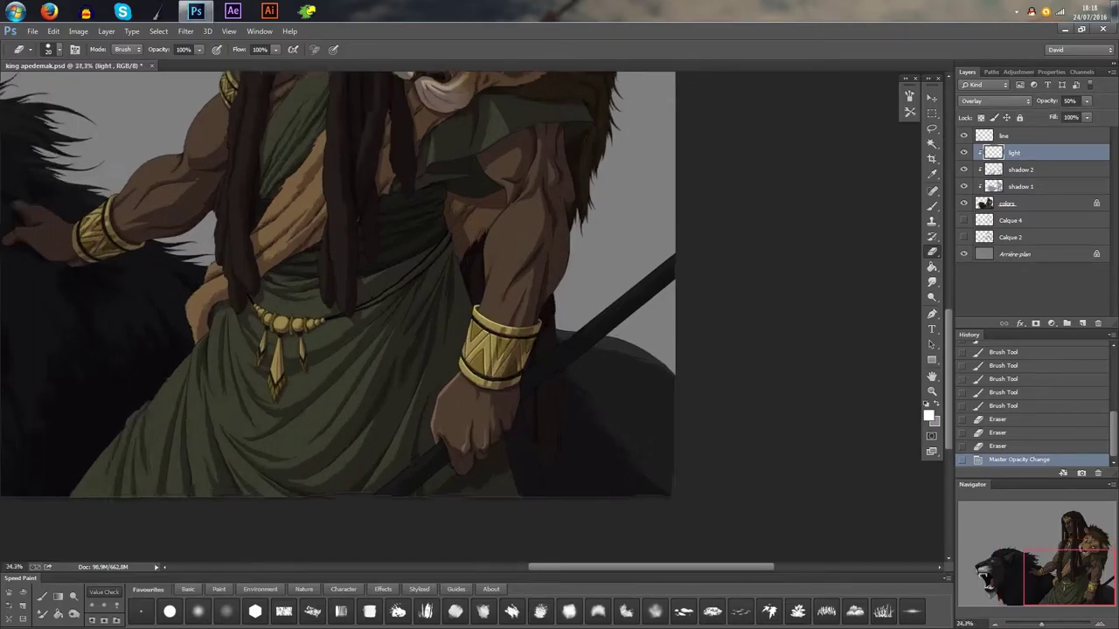
pyautogui.moveTo(537, 282); pyautogui.dragTo(540, 348)
pyautogui.press('b')
pyautogui.scroll(5, 425, 411)
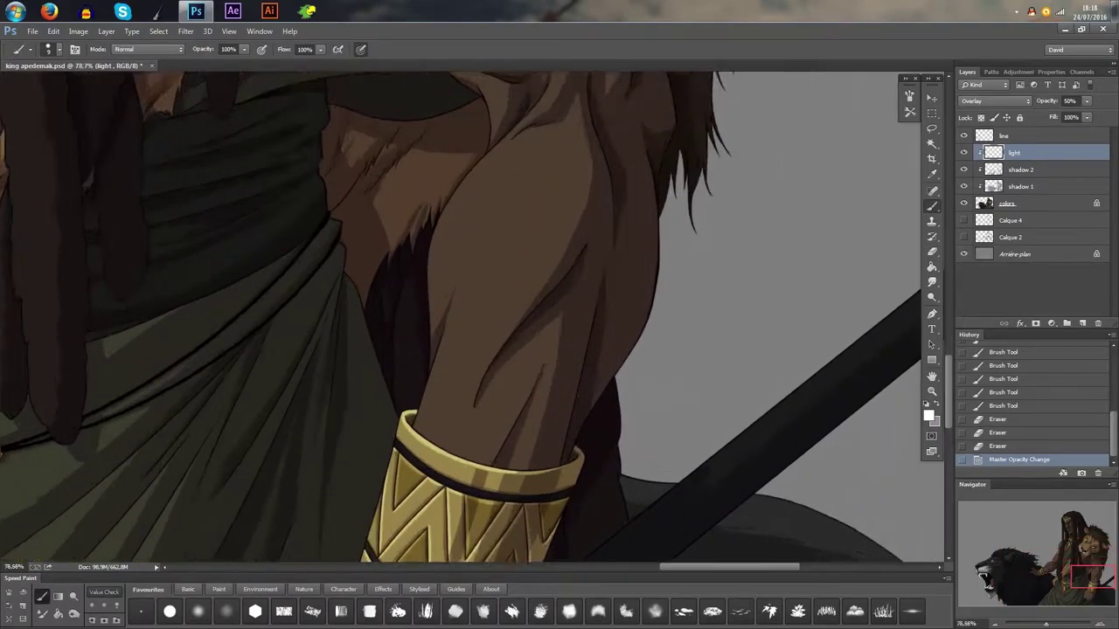
pyautogui.scroll(1, 424, 411)
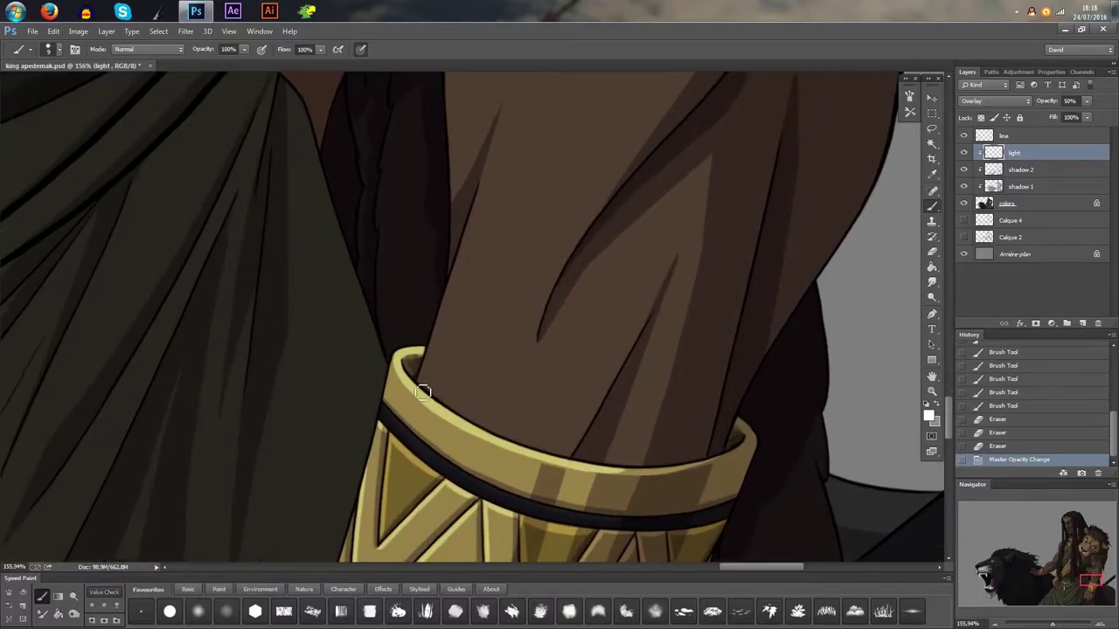
pyautogui.moveTo(421, 396); pyautogui.dragTo(496, 145)
pyautogui.moveTo(434, 357)
pyautogui.mouseDown()
pyautogui.moveTo(429, 404)
pyautogui.moveTo(422, 393)
pyautogui.moveTo(485, 201)
pyautogui.mouseUp()
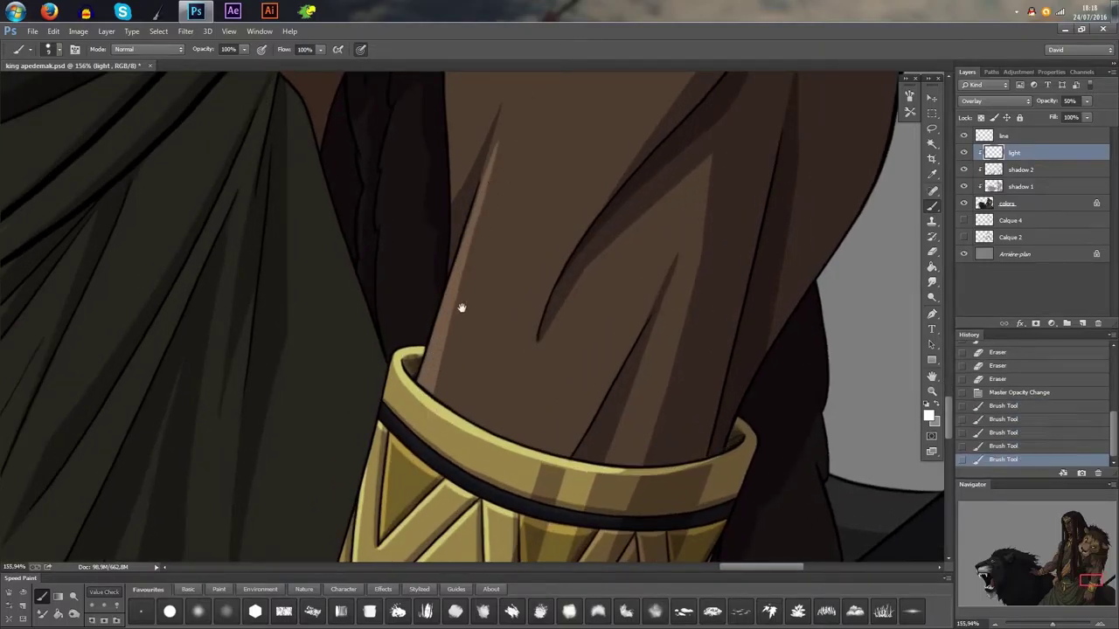
pyautogui.moveTo(461, 307); pyautogui.dragTo(428, 393)
pyautogui.moveTo(480, 176); pyautogui.dragTo(451, 252)
pyautogui.moveTo(419, 406); pyautogui.dragTo(495, 143)
# - Taper the upper end of the forearm edge highlight to a point with the Eraser
pyautogui.press('e')
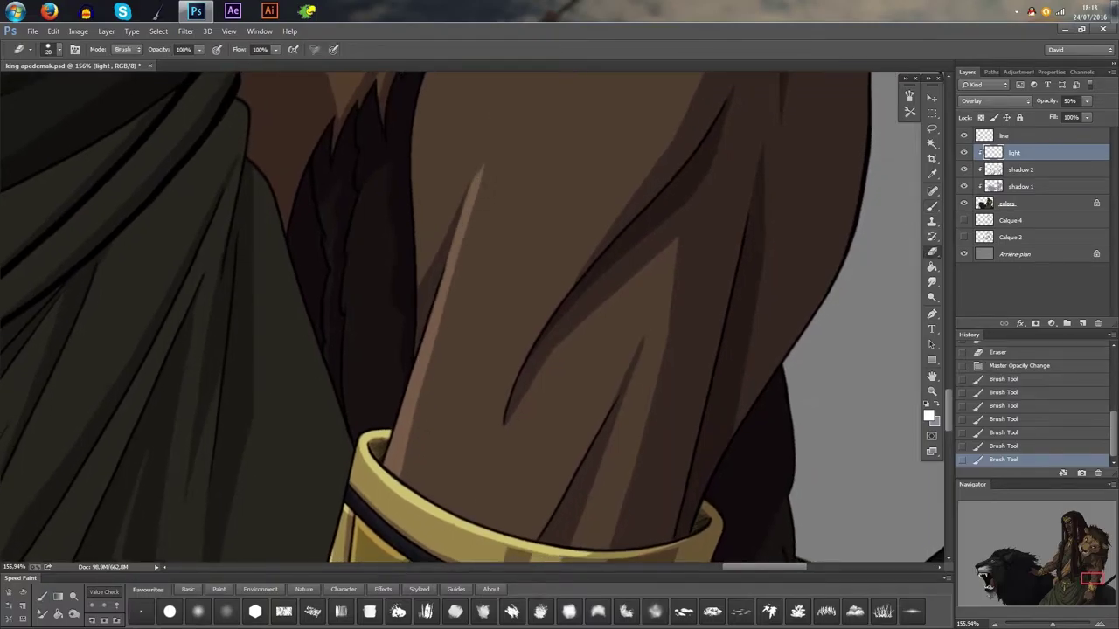
pyautogui.moveTo(459, 278); pyautogui.dragTo(488, 162)
pyautogui.hotkey('ctrl', 'z')
pyautogui.moveTo(462, 264); pyautogui.dragTo(488, 163)
pyautogui.click(454, 417)
pyautogui.moveTo(454, 417); pyautogui.dragTo(394, 417)
# - Paint a highlight along the upper forearm's outline, from above the muscle crease towards the elbow, with the Brush
pyautogui.moveTo(586, 342)
pyautogui.mouseDown()
pyautogui.moveTo(664, 304)
pyautogui.moveTo(577, 265)
pyautogui.mouseUp()
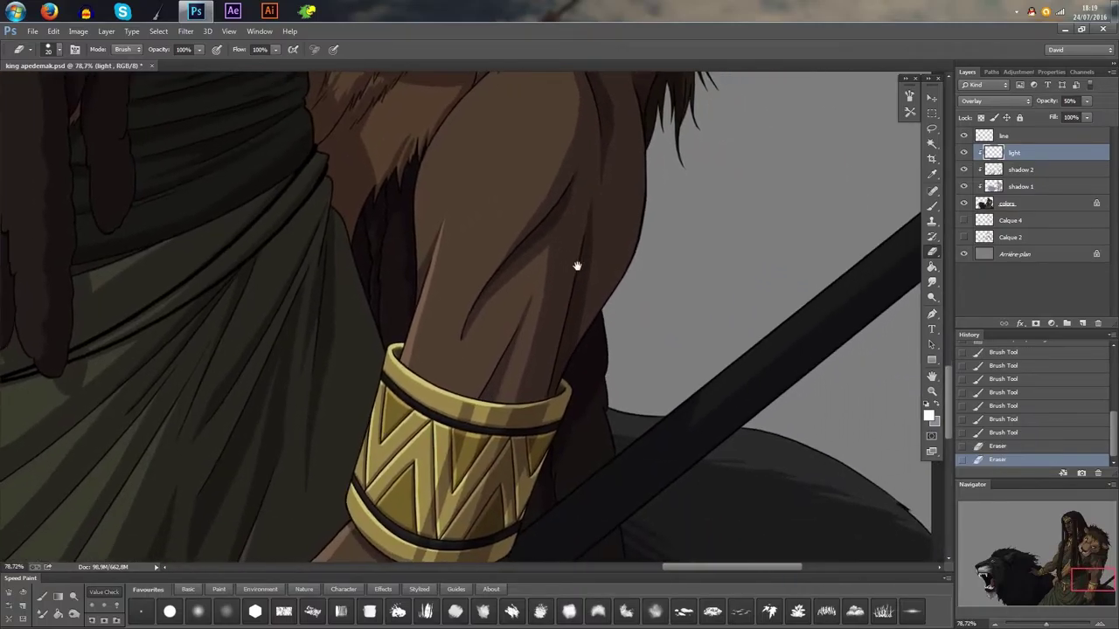
pyautogui.click(932, 206)
pyautogui.moveTo(563, 344); pyautogui.dragTo(604, 344)
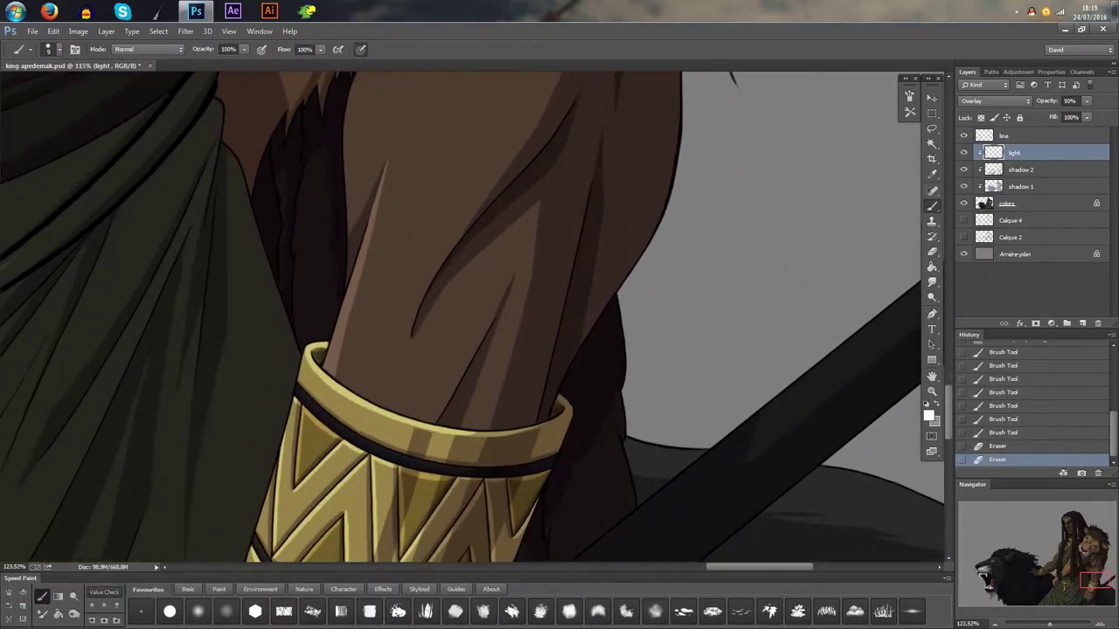
pyautogui.scroll(2, 570, 407)
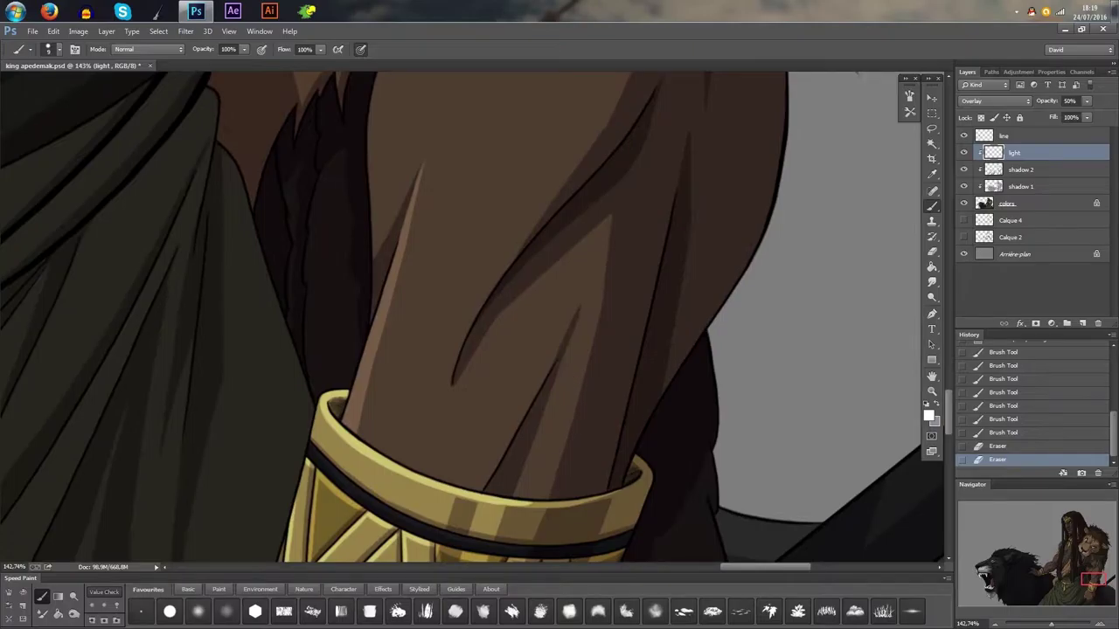
pyautogui.moveTo(459, 479); pyautogui.dragTo(400, 479)
pyautogui.moveTo(612, 324); pyautogui.dragTo(645, 324)
pyautogui.moveTo(462, 350); pyautogui.dragTo(527, 400)
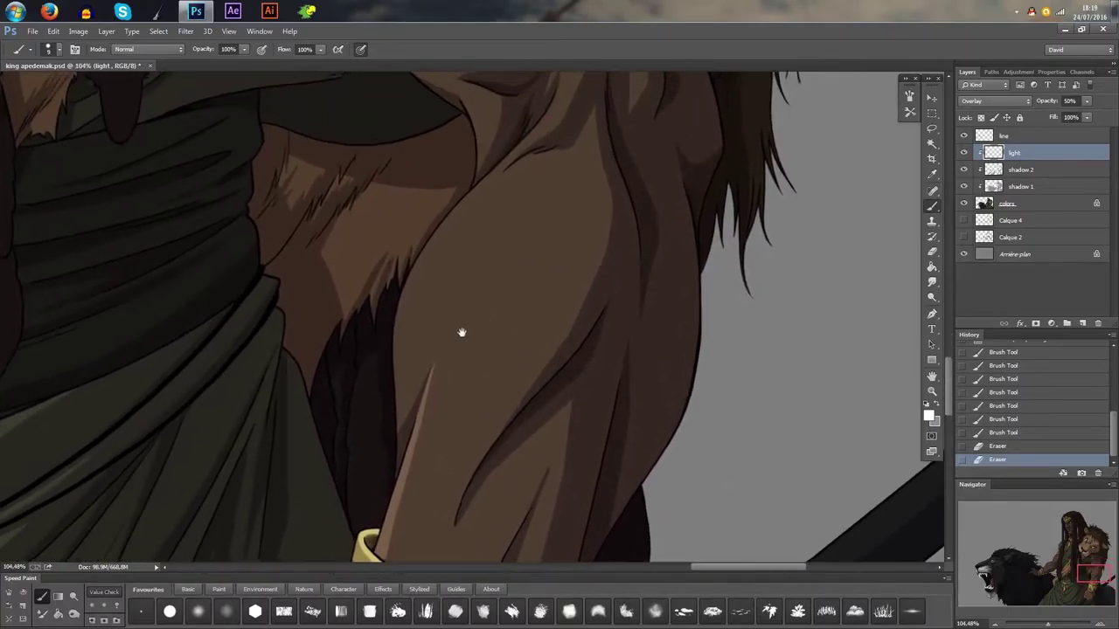
pyautogui.scroll(4, 462, 333)
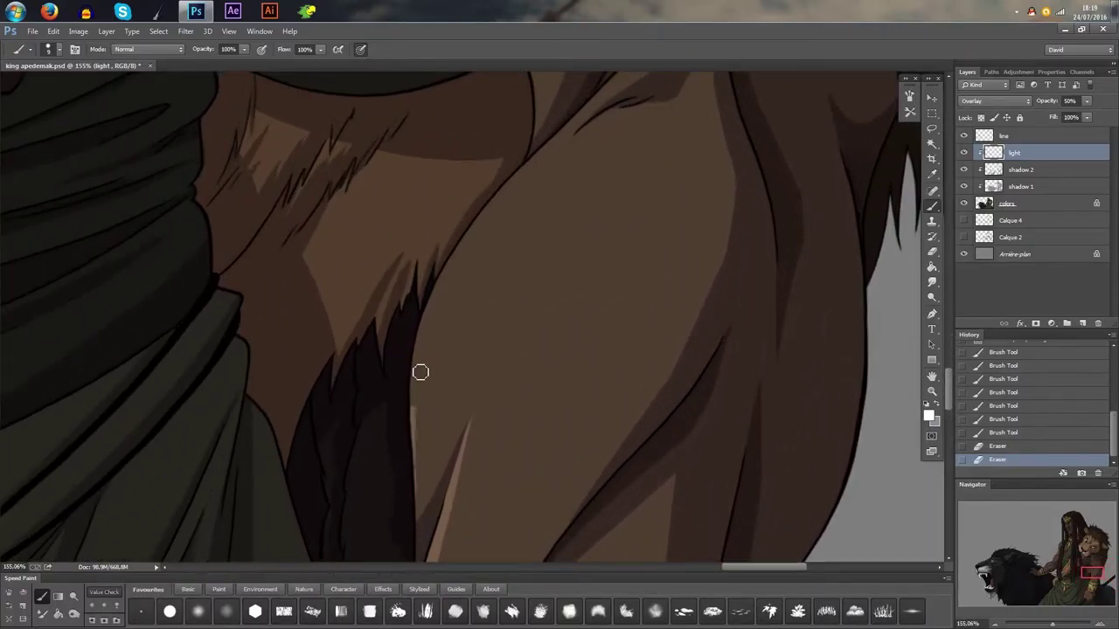
pyautogui.moveTo(438, 273)
pyautogui.mouseDown()
pyautogui.moveTo(413, 407)
pyautogui.moveTo(500, 196)
pyautogui.mouseUp()
pyautogui.moveTo(416, 385)
pyautogui.mouseDown()
pyautogui.moveTo(465, 242)
pyautogui.moveTo(544, 152)
pyautogui.mouseUp()
pyautogui.moveTo(481, 268); pyautogui.dragTo(509, 377)
pyautogui.moveTo(558, 269); pyautogui.dragTo(627, 215)
pyautogui.moveTo(528, 302); pyautogui.dragTo(587, 244)
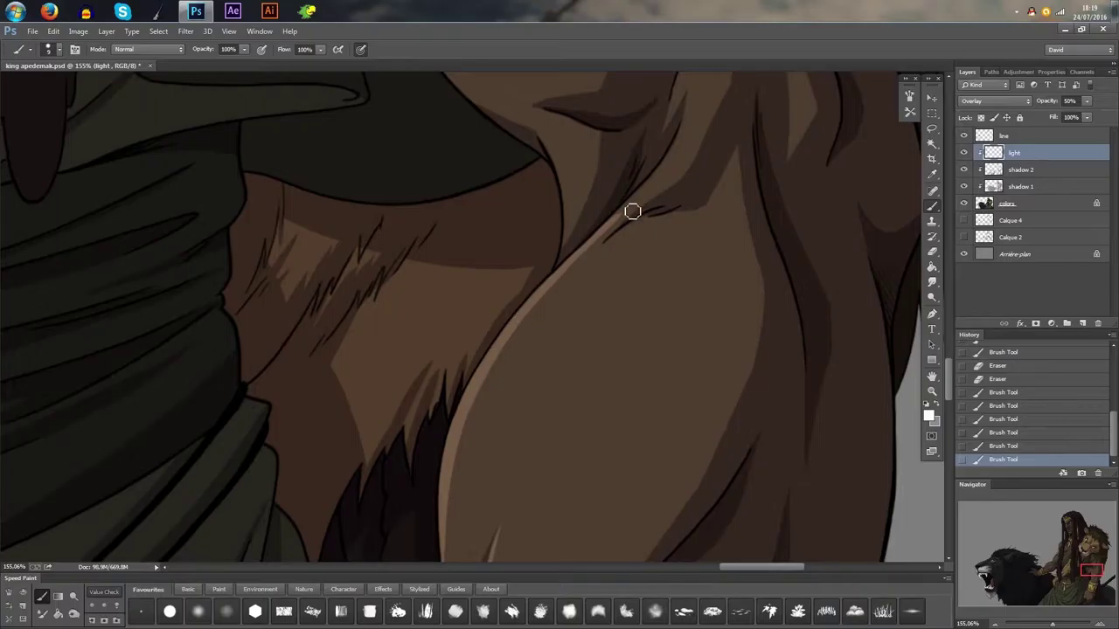
# - Extend the forearm outline highlight through the elbow fold and up into the upper arm
pyautogui.moveTo(632, 213); pyautogui.dragTo(619, 217)
pyautogui.moveTo(560, 308); pyautogui.dragTo(483, 413)
pyautogui.moveTo(418, 451); pyautogui.dragTo(518, 339)
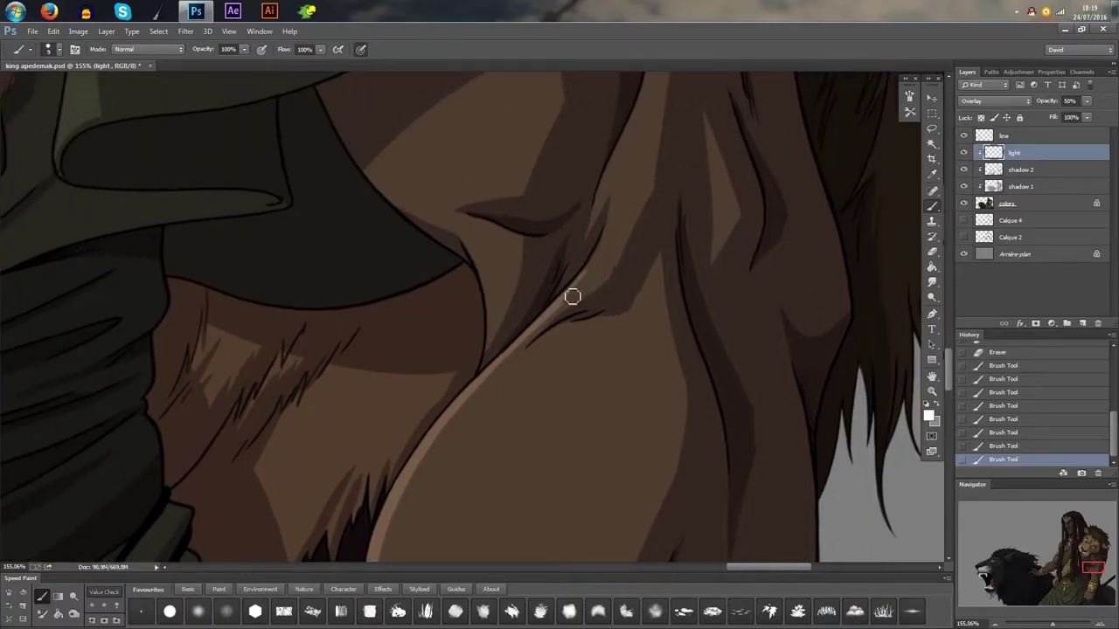
pyautogui.moveTo(572, 294); pyautogui.dragTo(610, 231)
pyautogui.moveTo(565, 311); pyautogui.dragTo(523, 342)
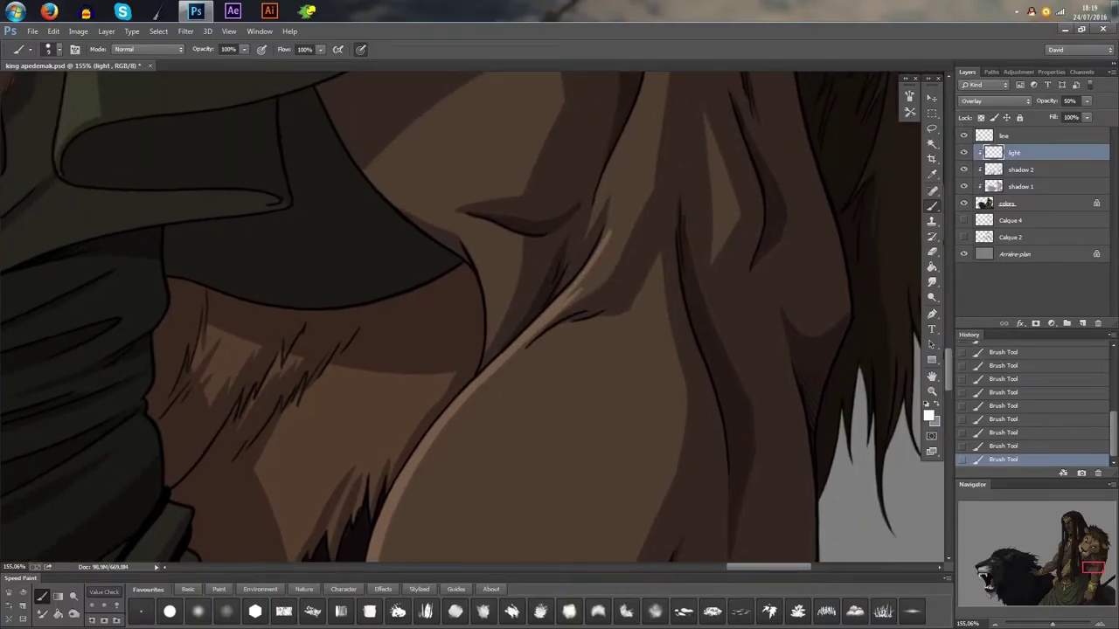
pyautogui.moveTo(600, 261); pyautogui.dragTo(621, 180)
pyautogui.moveTo(574, 294)
pyautogui.mouseDown()
pyautogui.moveTo(615, 257)
pyautogui.moveTo(622, 150)
pyautogui.moveTo(622, 274)
pyautogui.moveTo(619, 264)
pyautogui.moveTo(586, 295)
pyautogui.mouseUp()
# - Trim the upper end of the elbow highlight with the Eraser and check the arm as a whole
pyautogui.click(932, 222)
pyautogui.click(932, 252)
pyautogui.moveTo(625, 219); pyautogui.dragTo(619, 249)
pyautogui.scroll(-5, 640, 267)
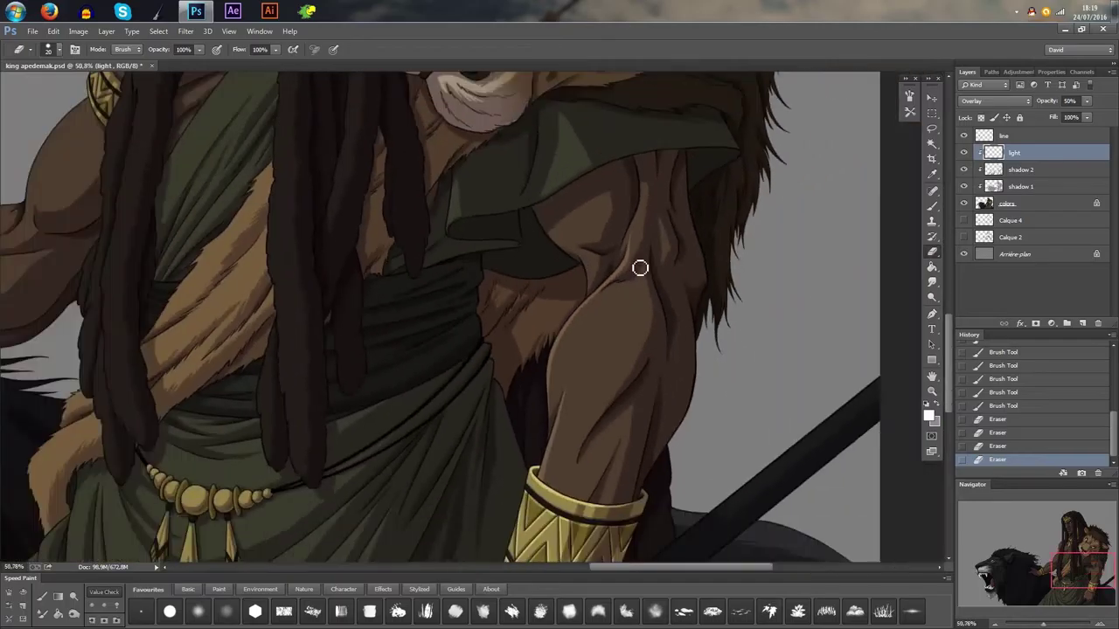
pyautogui.scroll(-3, 813, 233)
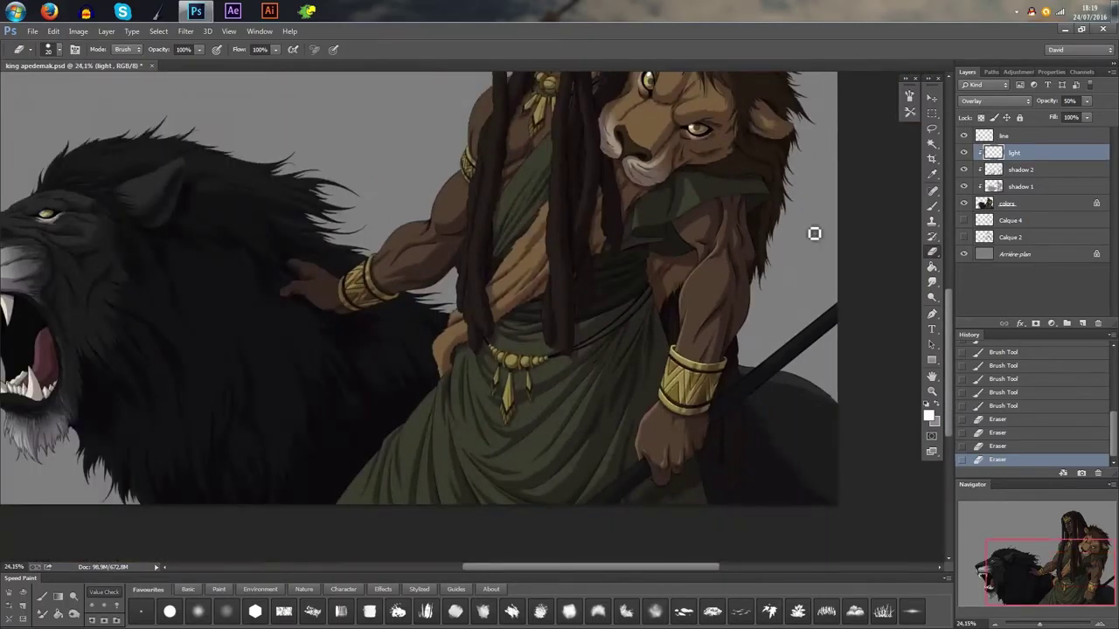
# - Paint and fill a tapered highlight on the forearm tendon between the bracelet's rim and the central muscle crease
pyautogui.click(932, 205)
pyautogui.scroll(3, 818, 345)
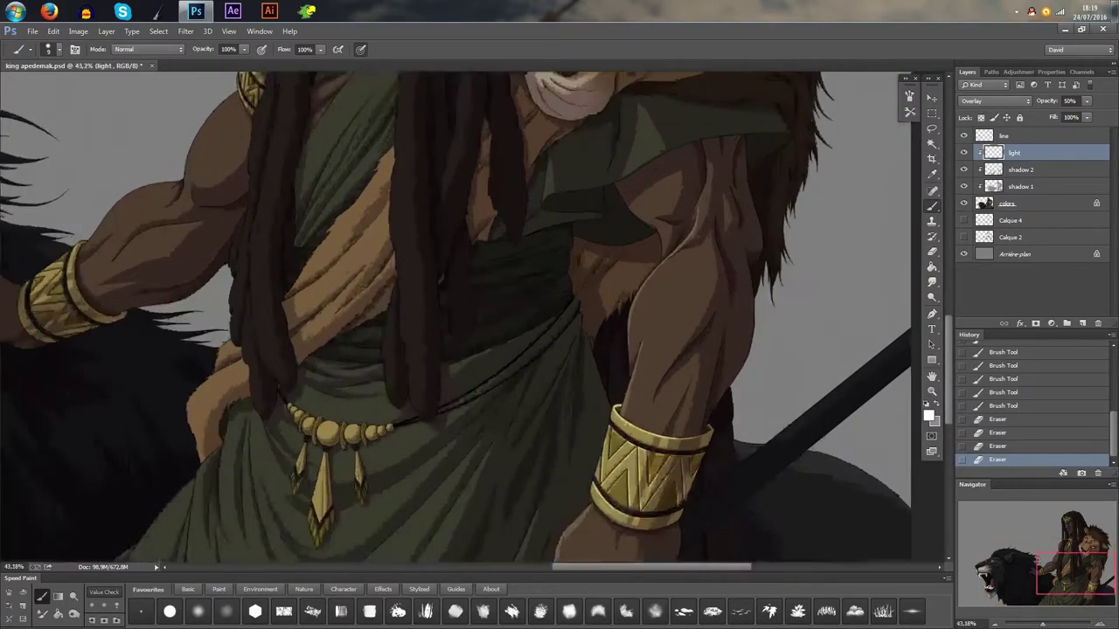
pyautogui.scroll(4, 516, 354)
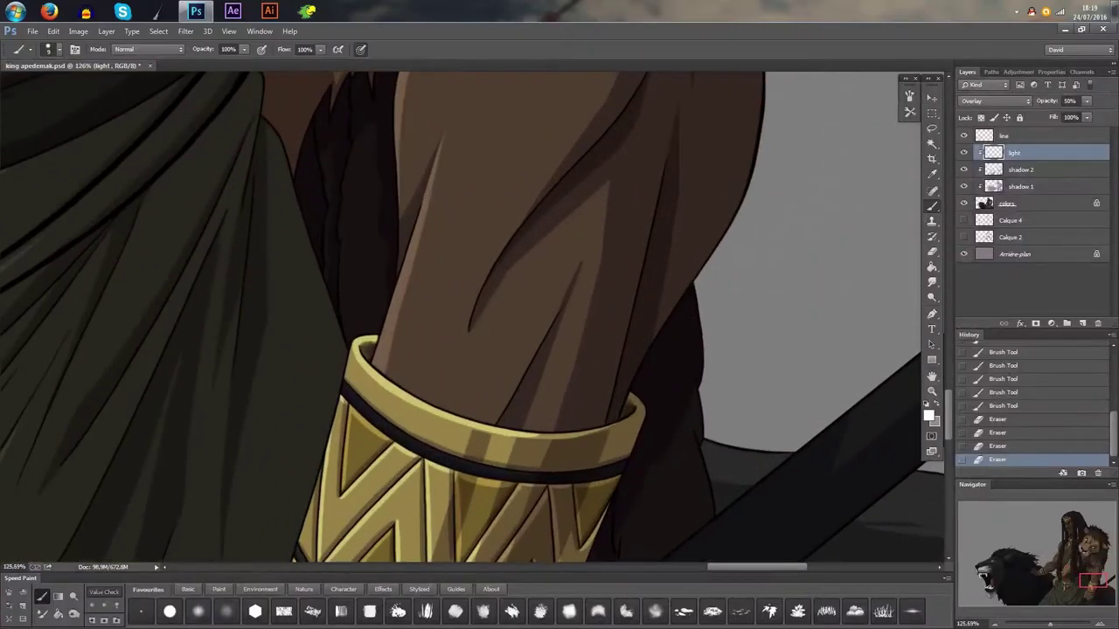
pyautogui.click(453, 417)
pyautogui.moveTo(453, 418); pyautogui.dragTo(529, 275)
pyautogui.moveTo(467, 412); pyautogui.dragTo(547, 229)
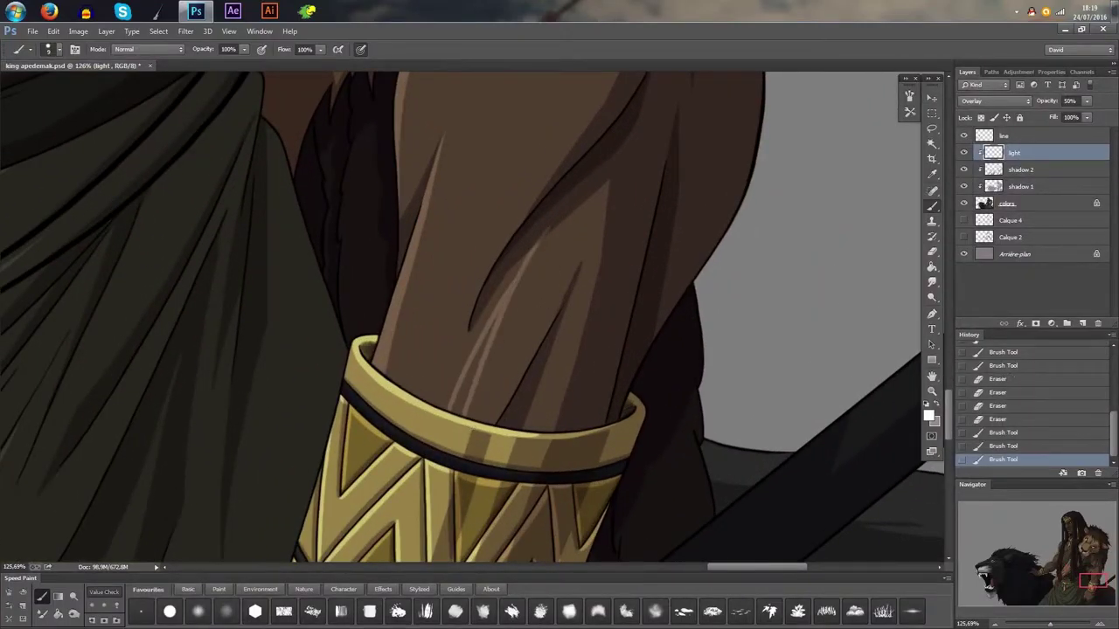
pyautogui.moveTo(530, 267); pyautogui.dragTo(501, 303)
pyautogui.moveTo(466, 407)
pyautogui.mouseDown()
pyautogui.moveTo(490, 359)
pyautogui.moveTo(473, 401)
pyautogui.mouseUp()
pyautogui.moveTo(498, 316); pyautogui.dragTo(482, 352)
pyautogui.moveTo(522, 279)
pyautogui.mouseDown()
pyautogui.moveTo(517, 292)
pyautogui.moveTo(535, 238)
pyautogui.mouseUp()
# - Clean up the edges of the tendon highlight above the bracelet with the Eraser
pyautogui.click(933, 253)
pyautogui.scroll(-5, 661, 228)
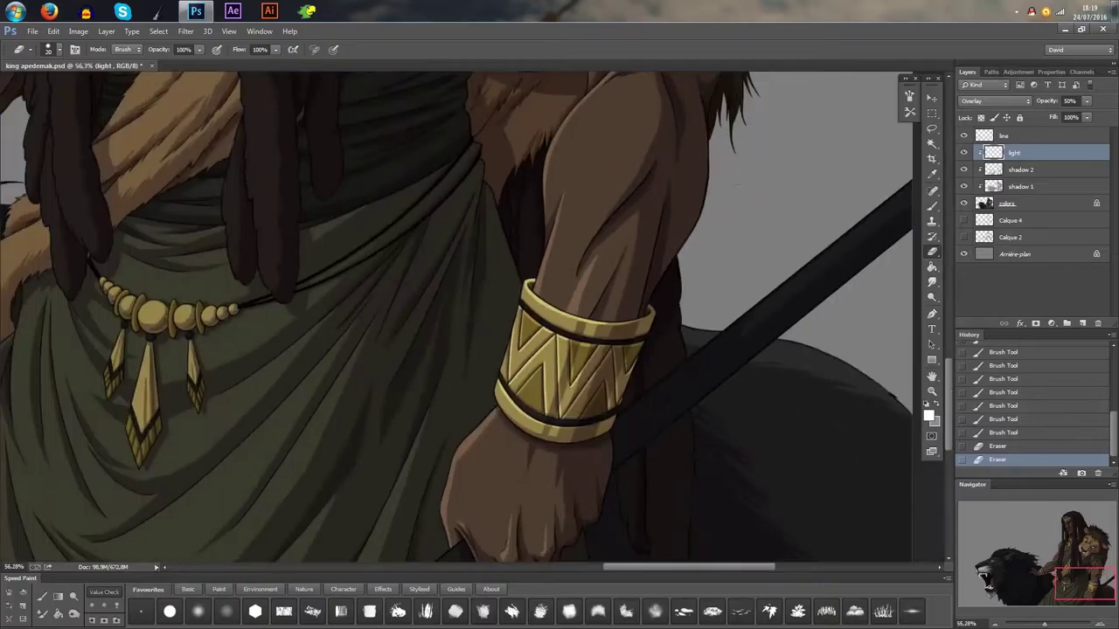
pyautogui.moveTo(699, 258); pyautogui.dragTo(644, 408)
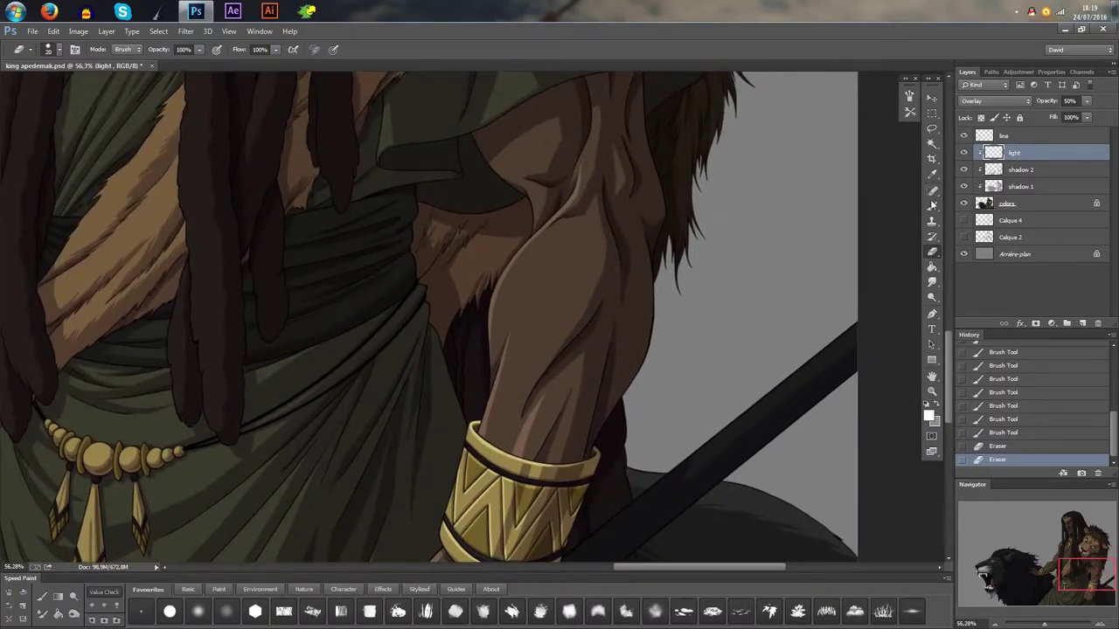
# - Paint a long, slightly bent highlight down the middle of the forearm muscle with the Brush
pyautogui.click(932, 206)
pyautogui.scroll(4, 515, 316)
pyautogui.moveTo(513, 274); pyautogui.dragTo(507, 353)
pyautogui.scroll(2, 507, 353)
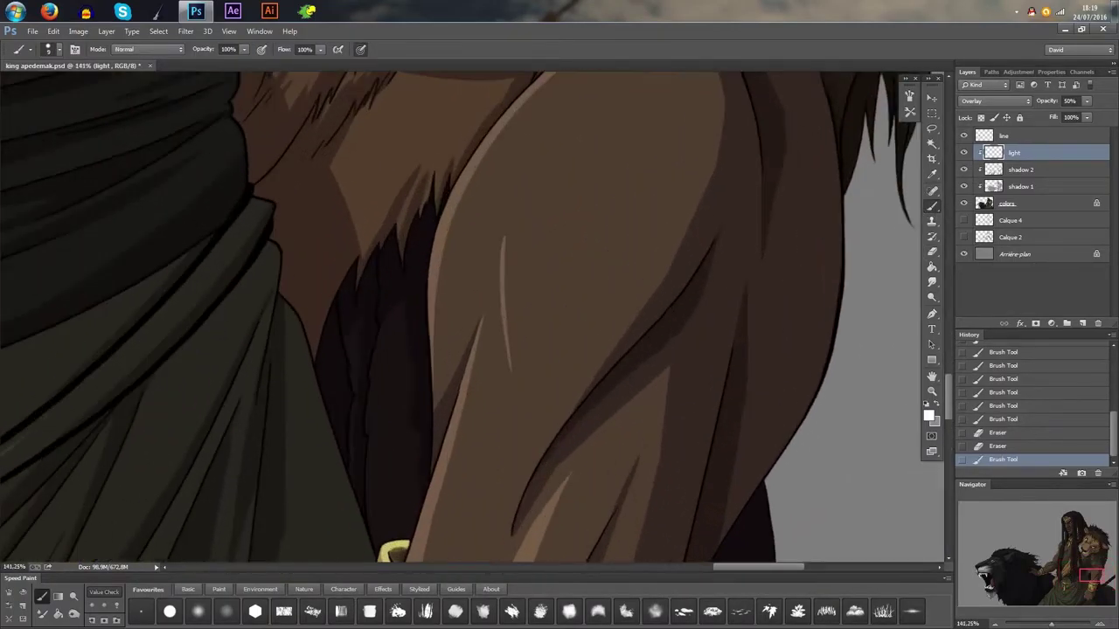
pyautogui.moveTo(505, 253)
pyautogui.mouseDown()
pyautogui.moveTo(522, 351)
pyautogui.moveTo(504, 429)
pyautogui.mouseUp()
pyautogui.moveTo(507, 306); pyautogui.dragTo(509, 443)
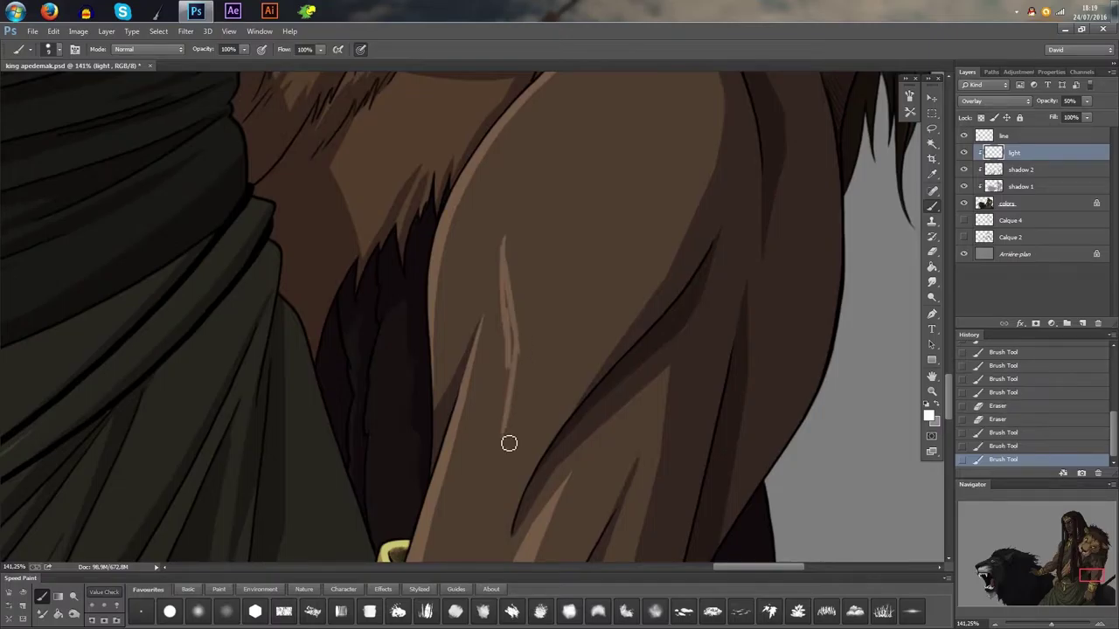
pyautogui.moveTo(515, 341); pyautogui.dragTo(510, 431)
pyautogui.moveTo(509, 315); pyautogui.dragTo(512, 360)
pyautogui.moveTo(503, 249); pyautogui.dragTo(507, 314)
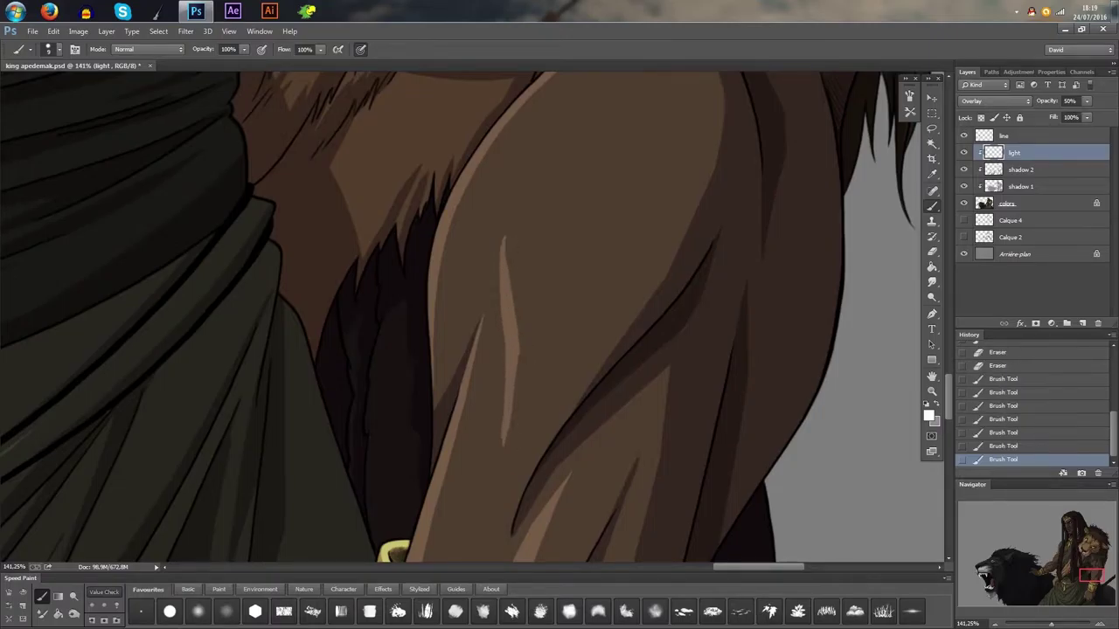
pyautogui.moveTo(502, 271); pyautogui.dragTo(503, 446)
# - Taper the mid-forearm highlight with the Eraser at 14 px and check the complete illustration
pyautogui.press('e')
pyautogui.moveTo(513, 402); pyautogui.dragTo(508, 402)
pyautogui.moveTo(529, 358); pyautogui.dragTo(518, 409)
pyautogui.moveTo(508, 226)
pyautogui.mouseDown()
pyautogui.moveTo(525, 311)
pyautogui.moveTo(497, 263)
pyautogui.mouseUp()
pyautogui.scroll(-8, 493, 408)
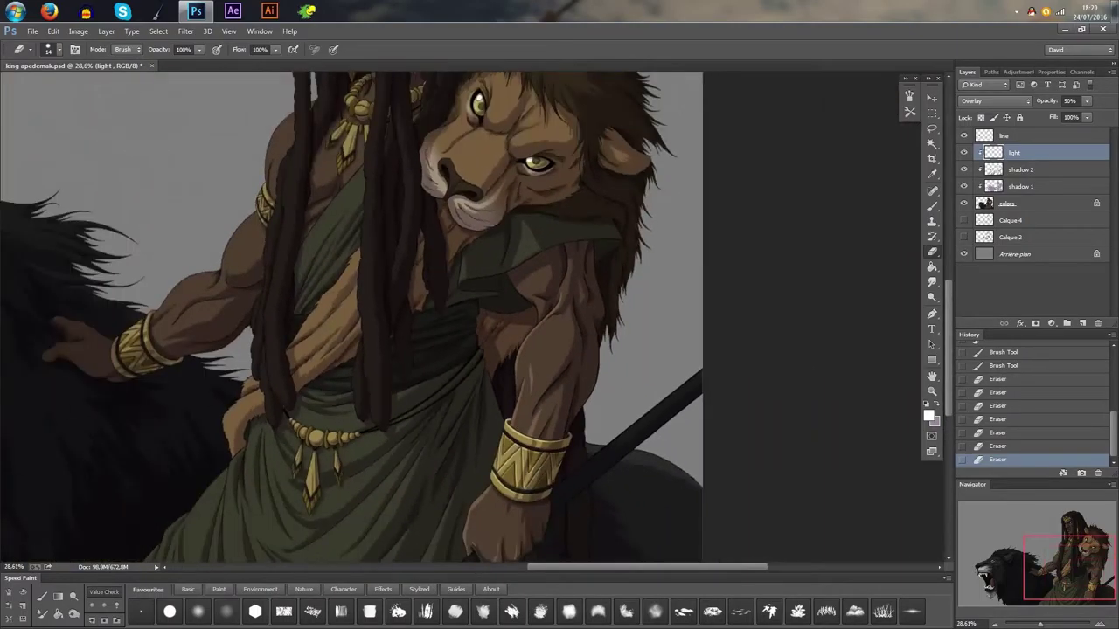
pyautogui.moveTo(626, 357); pyautogui.dragTo(667, 225)
pyautogui.scroll(-2, 686, 218)
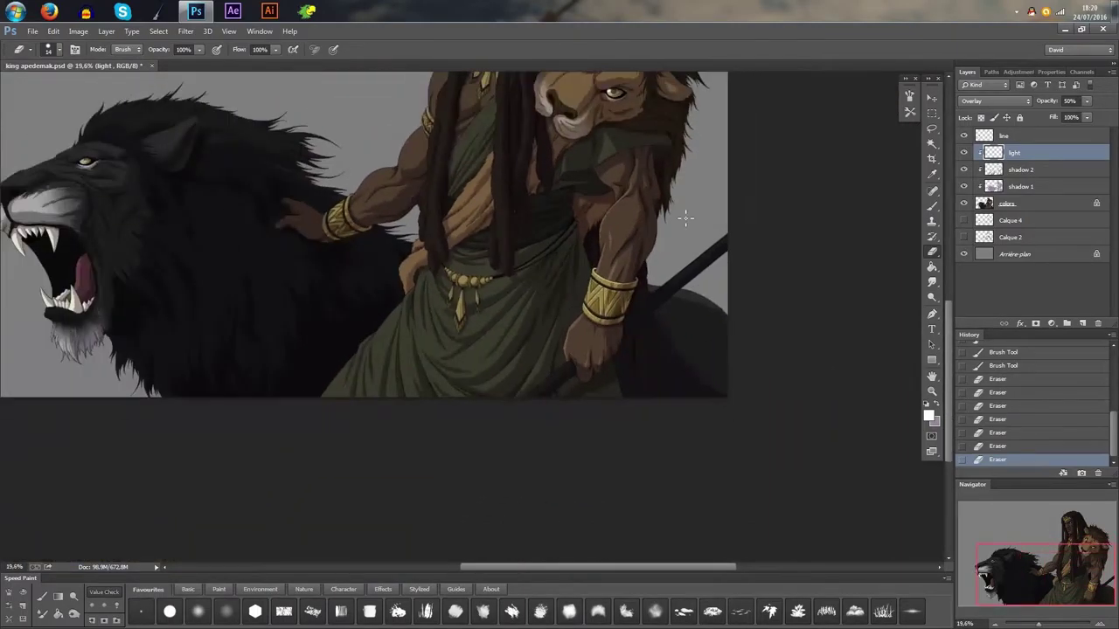
pyautogui.scroll(-1, 685, 218)
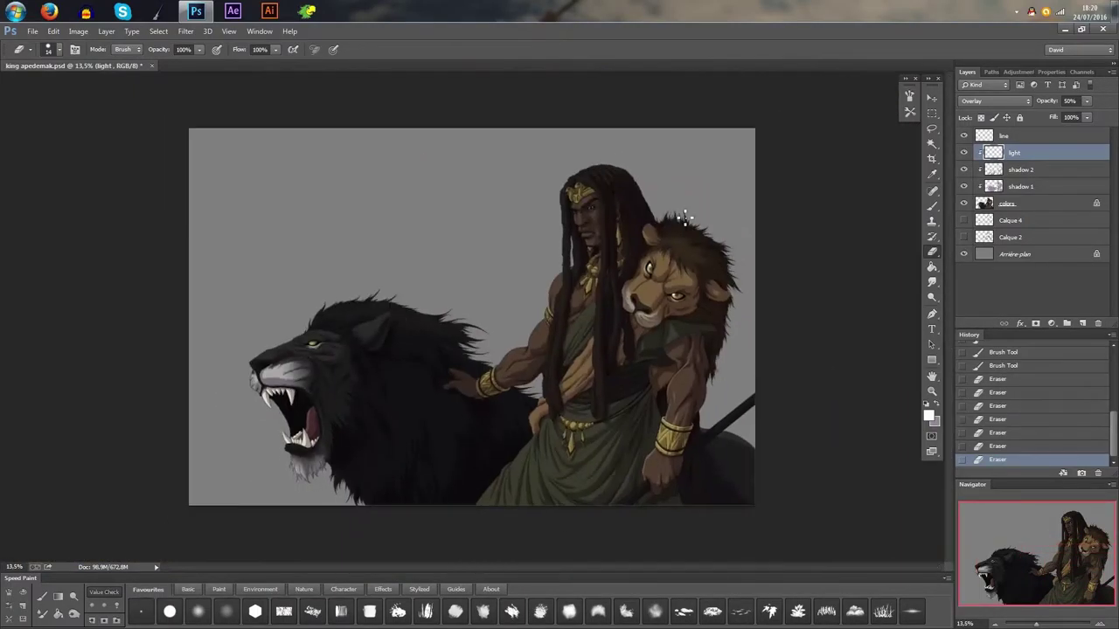
# - Compare the complete illustration with the light layer hidden and shown
pyautogui.click(964, 153)
pyautogui.click(964, 153)
pyautogui.click(965, 153)
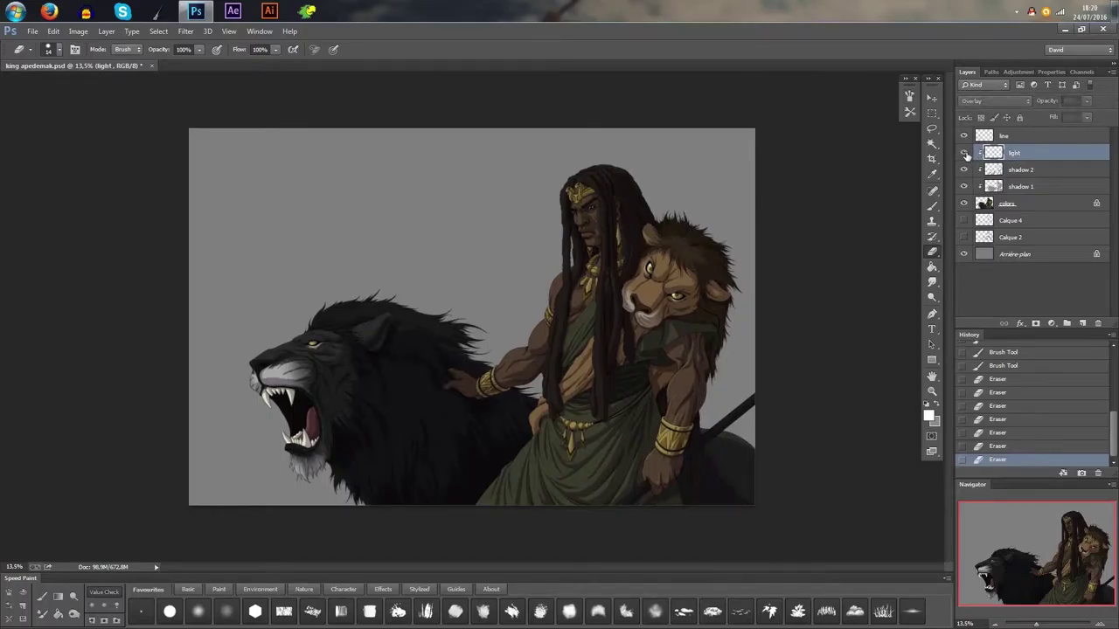
pyautogui.click(965, 154)
# - Paint a thin highlight with the Brush along the skin fold at the inner elbow, following its outer contour
pyautogui.scroll(3, 726, 357)
pyautogui.moveTo(699, 321); pyautogui.dragTo(463, 289)
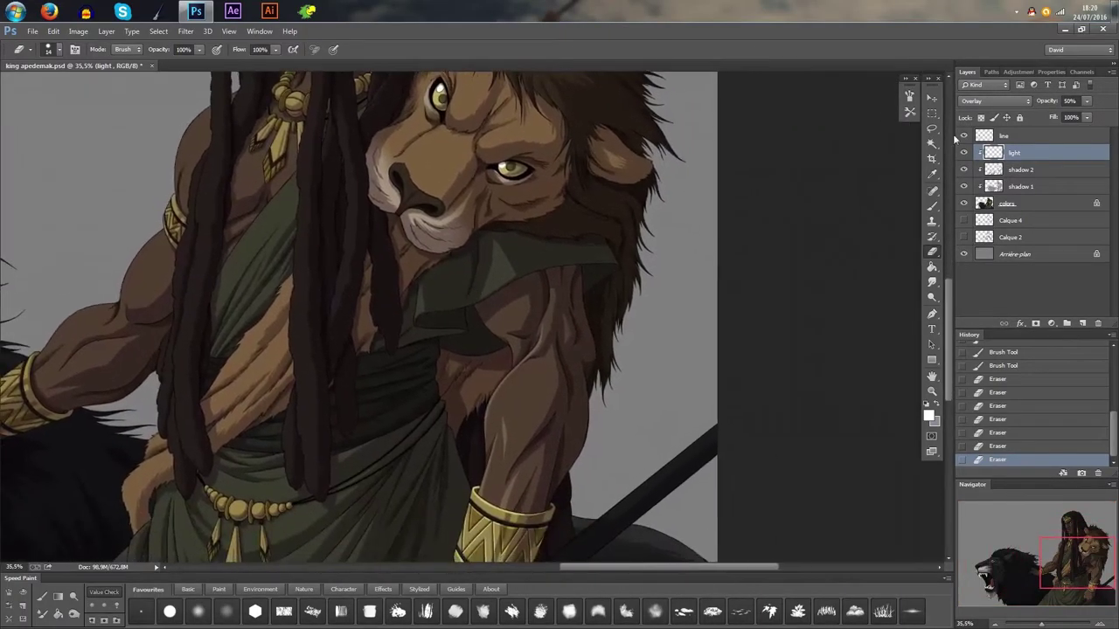
pyautogui.press('b')
pyautogui.scroll(3, 576, 315)
pyautogui.scroll(3, 569, 324)
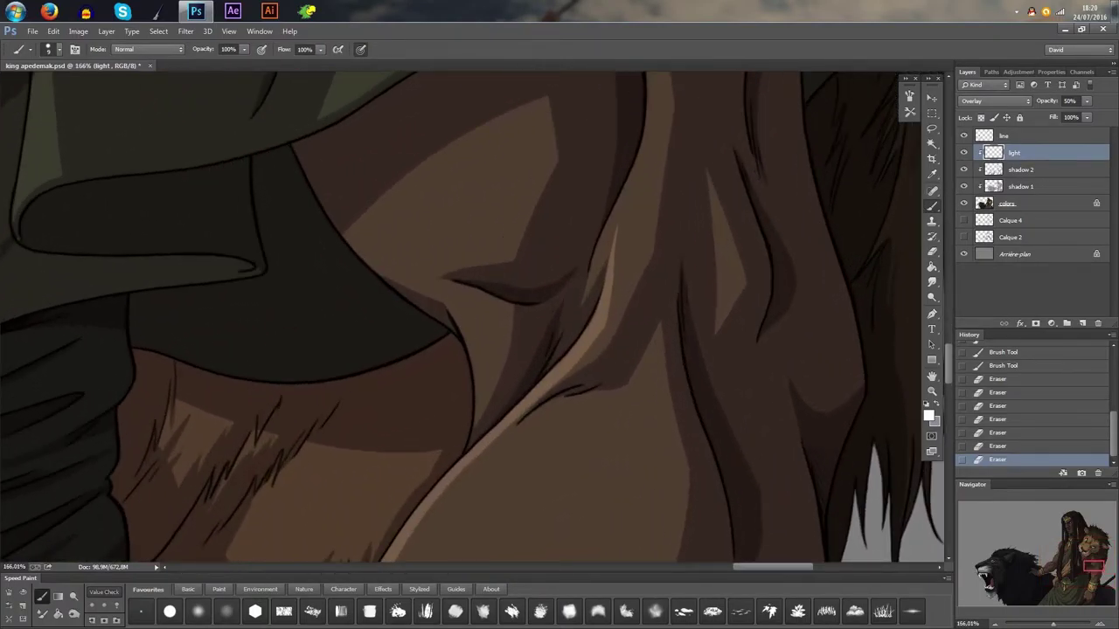
pyautogui.moveTo(451, 311)
pyautogui.mouseDown()
pyautogui.moveTo(480, 423)
pyautogui.moveTo(476, 332)
pyautogui.mouseUp()
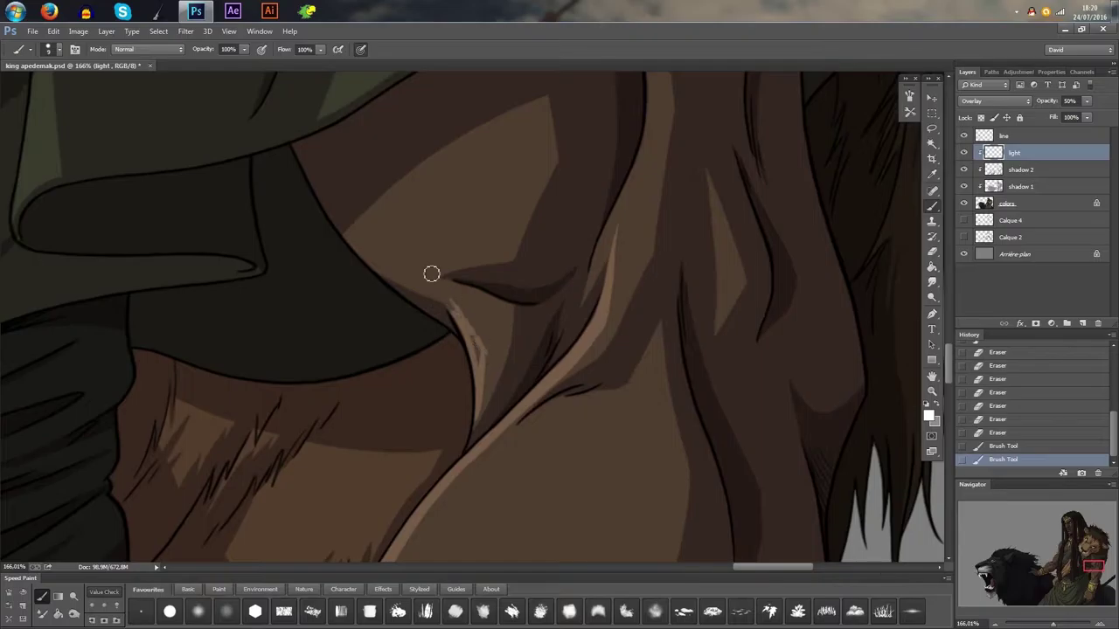
pyautogui.moveTo(442, 289)
pyautogui.mouseDown()
pyautogui.moveTo(485, 363)
pyautogui.moveTo(471, 328)
pyautogui.moveTo(482, 362)
pyautogui.moveTo(475, 335)
pyautogui.mouseUp()
# - Taper the inner-elbow fold highlight and clean up its edges with the Eraser
pyautogui.click(932, 253)
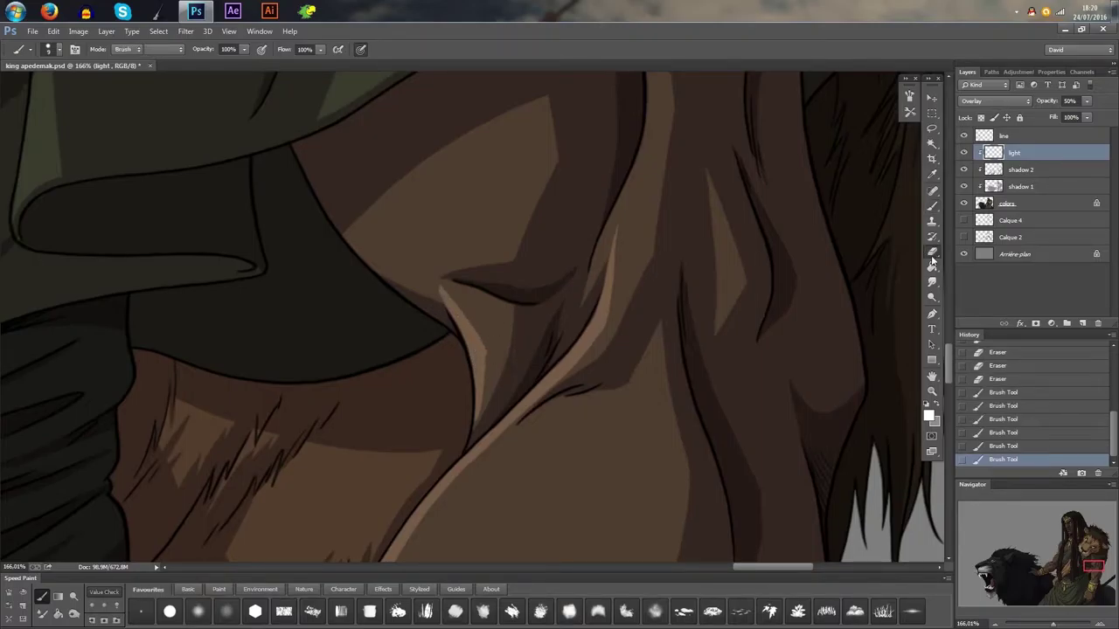
pyautogui.moveTo(491, 387); pyautogui.dragTo(482, 414)
pyautogui.moveTo(491, 346); pyautogui.dragTo(488, 376)
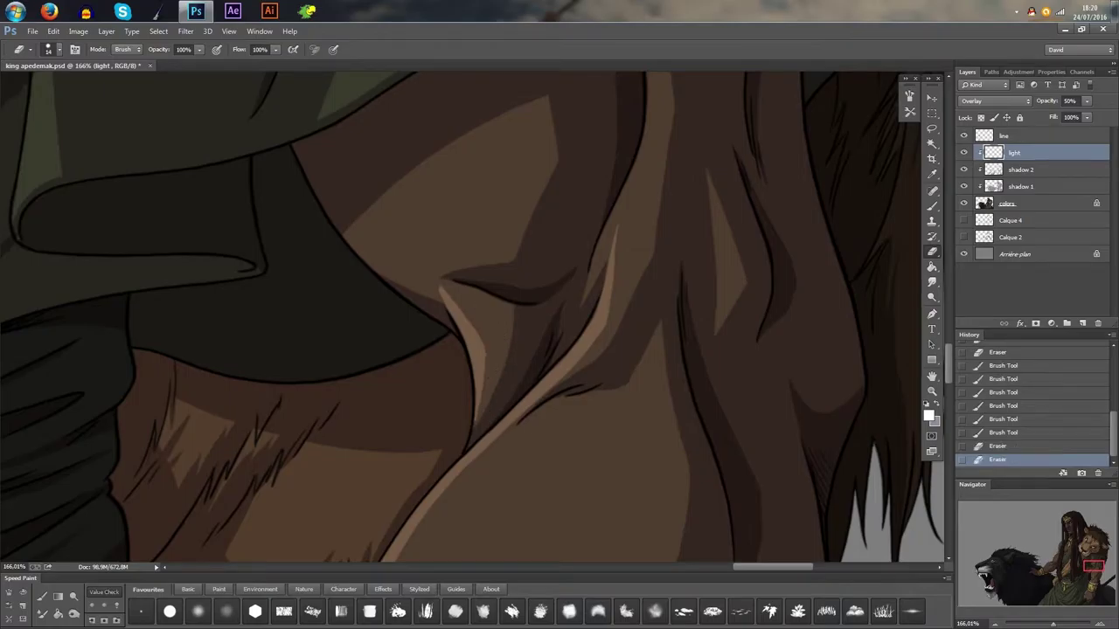
pyautogui.moveTo(439, 284)
pyautogui.mouseDown()
pyautogui.moveTo(479, 323)
pyautogui.moveTo(473, 314)
pyautogui.mouseUp()
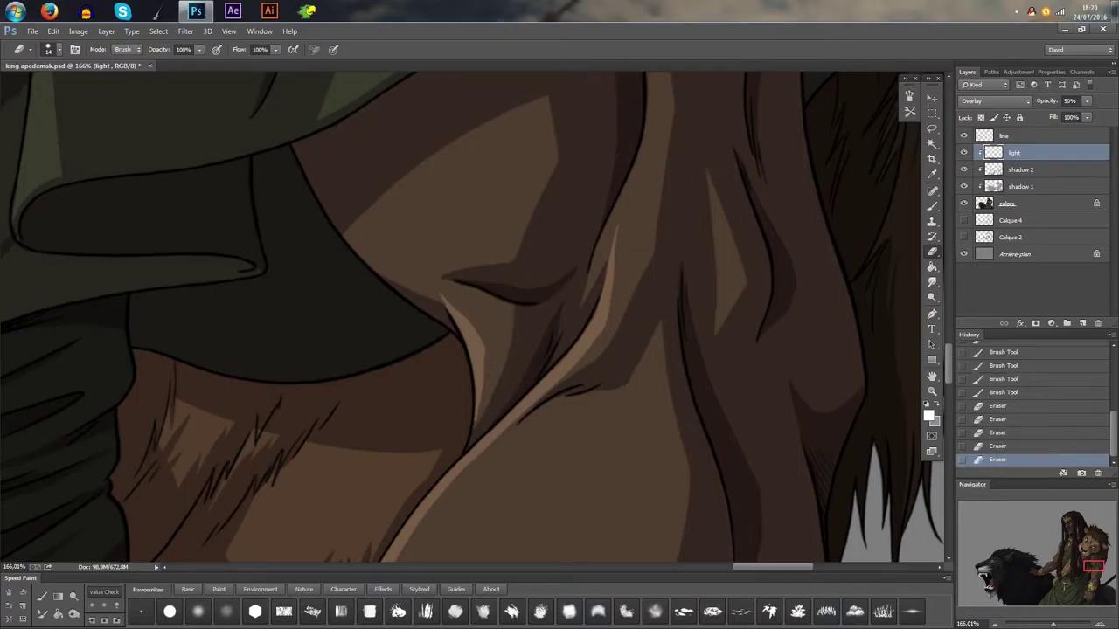
pyautogui.moveTo(523, 389); pyautogui.dragTo(528, 374)
pyautogui.scroll(-10, 527, 350)
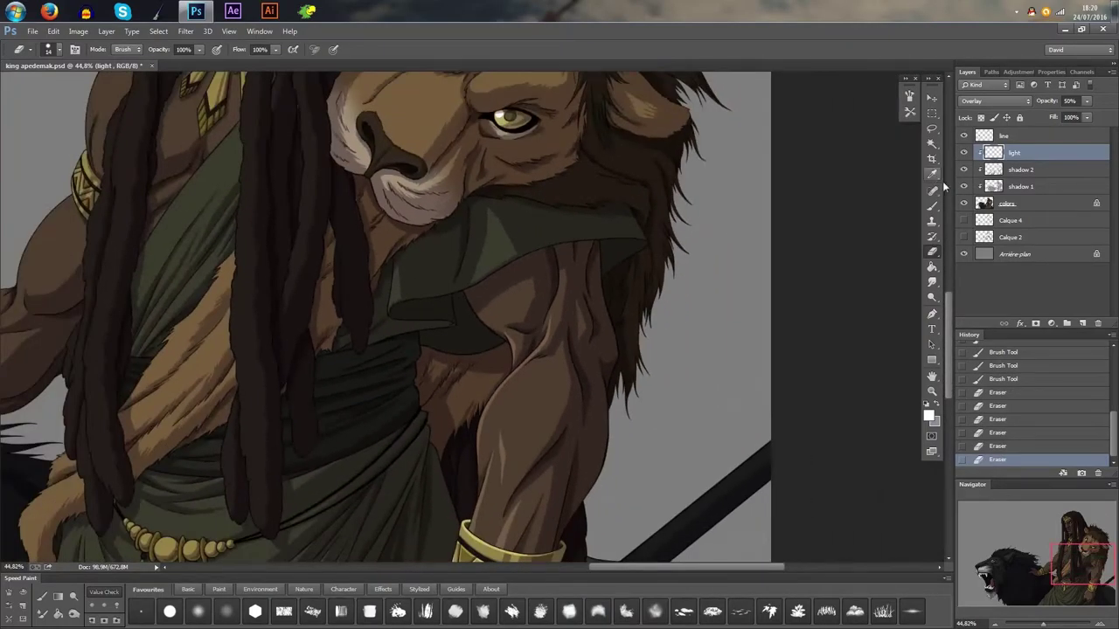
# - Paint a short highlight with the Brush along the lower contour of the upper arm, just above the elbow fold
pyautogui.click(933, 206)
pyautogui.scroll(5, 857, 228)
pyautogui.moveTo(316, 351); pyautogui.dragTo(604, 236)
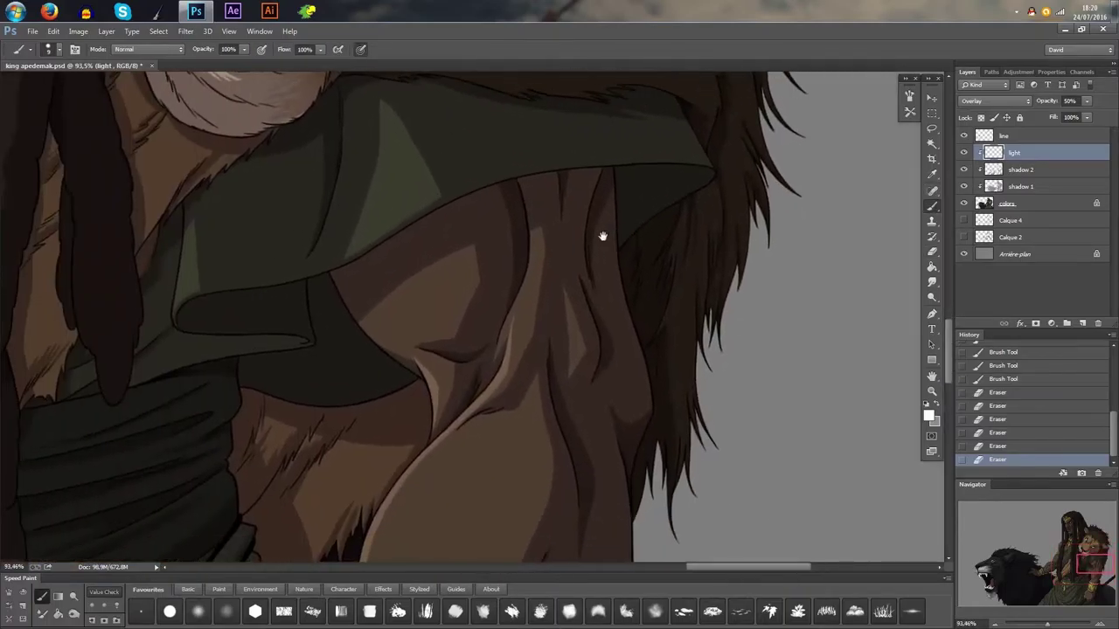
pyautogui.scroll(2, 429, 350)
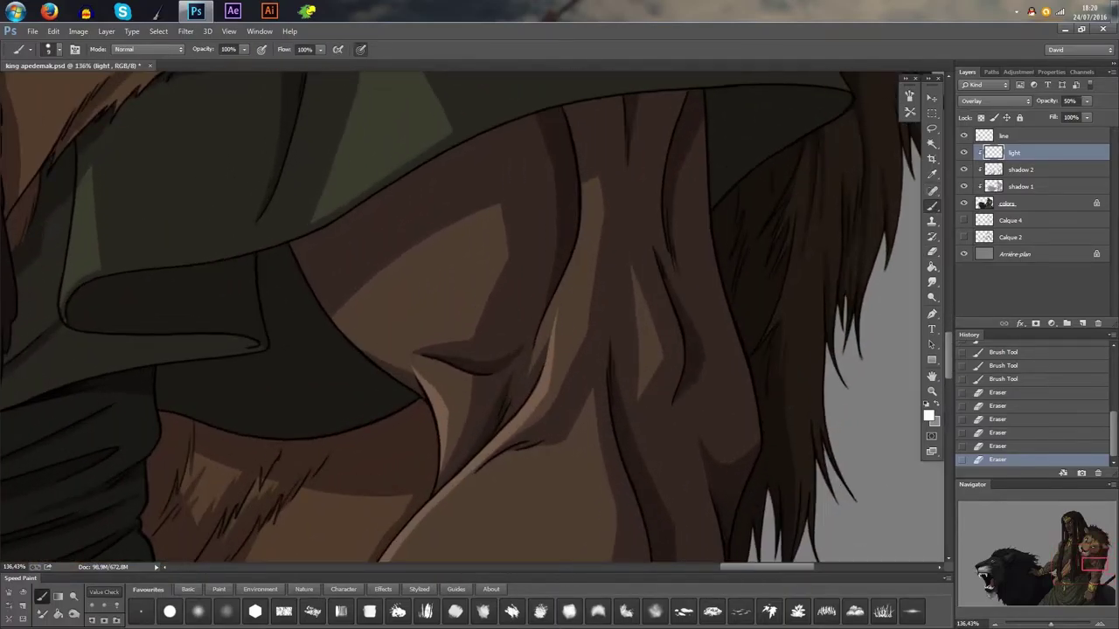
pyautogui.moveTo(357, 331)
pyautogui.mouseDown()
pyautogui.moveTo(402, 361)
pyautogui.moveTo(396, 353)
pyautogui.mouseUp()
pyautogui.moveTo(385, 346); pyautogui.dragTo(395, 354)
# - Thin and taper the upper-arm contour highlight with the Eraser at 14 px
pyautogui.press('e')
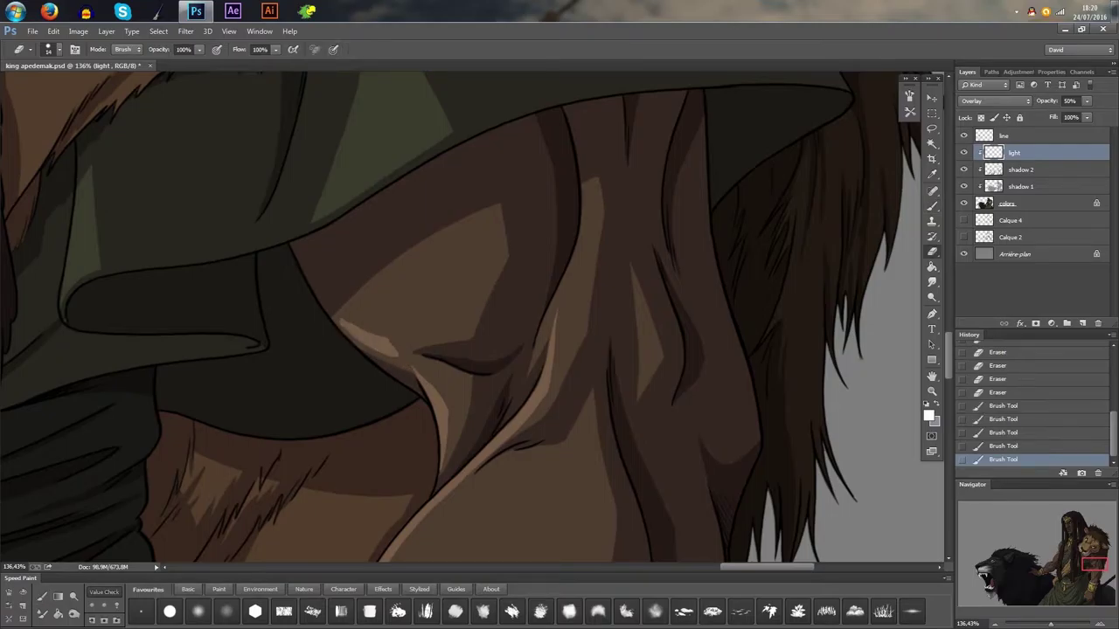
pyautogui.moveTo(341, 318)
pyautogui.mouseDown()
pyautogui.moveTo(384, 367)
pyautogui.moveTo(397, 362)
pyautogui.mouseUp()
pyautogui.moveTo(387, 361); pyautogui.dragTo(404, 362)
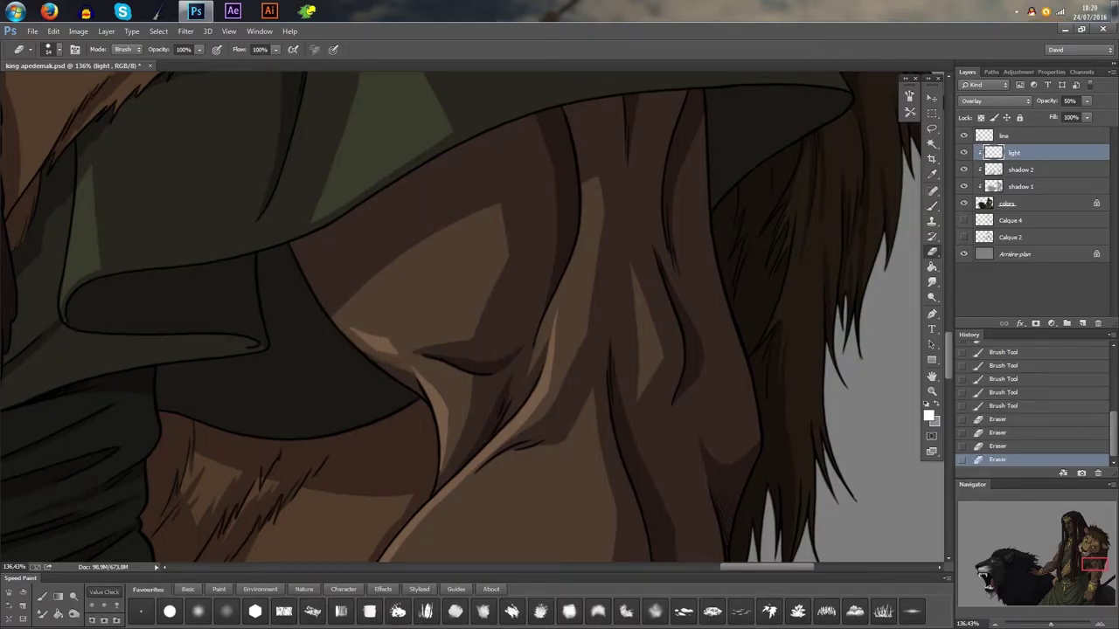
pyautogui.moveTo(372, 324); pyautogui.dragTo(392, 342)
pyautogui.moveTo(312, 278); pyautogui.dragTo(379, 340)
pyautogui.moveTo(312, 258); pyautogui.dragTo(376, 332)
pyautogui.scroll(-10, 432, 253)
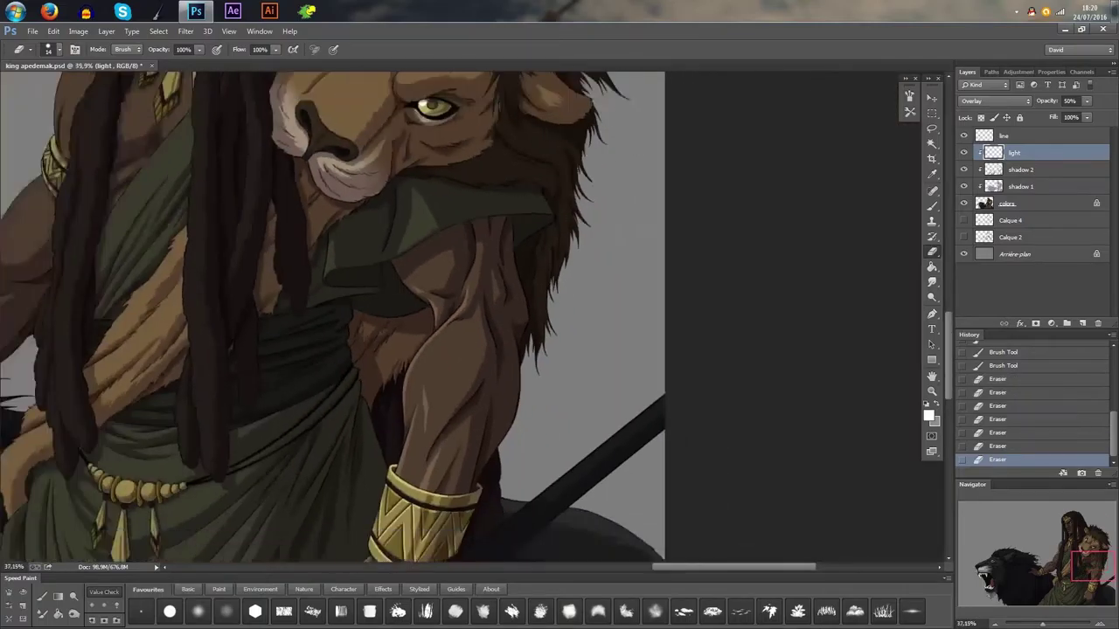
# - Compare the arm with the light layer hidden and shown, and check the complete illustration
pyautogui.click(964, 155)
pyautogui.click(963, 155)
pyautogui.scroll(-3, 524, 262)
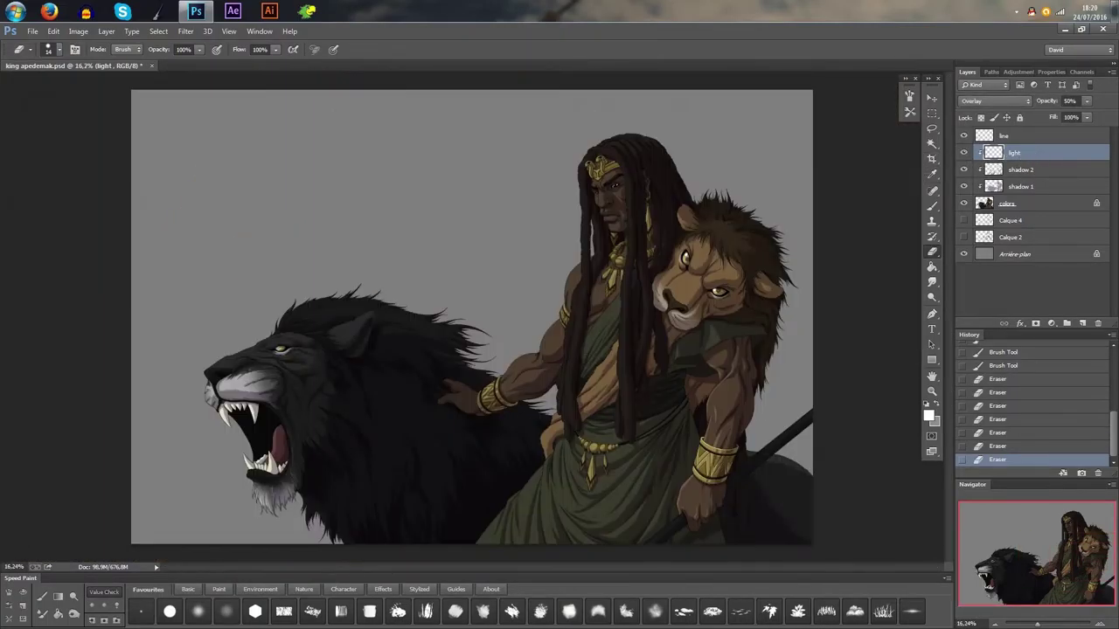
pyautogui.scroll(3, 749, 349)
pyautogui.moveTo(749, 349); pyautogui.dragTo(725, 296)
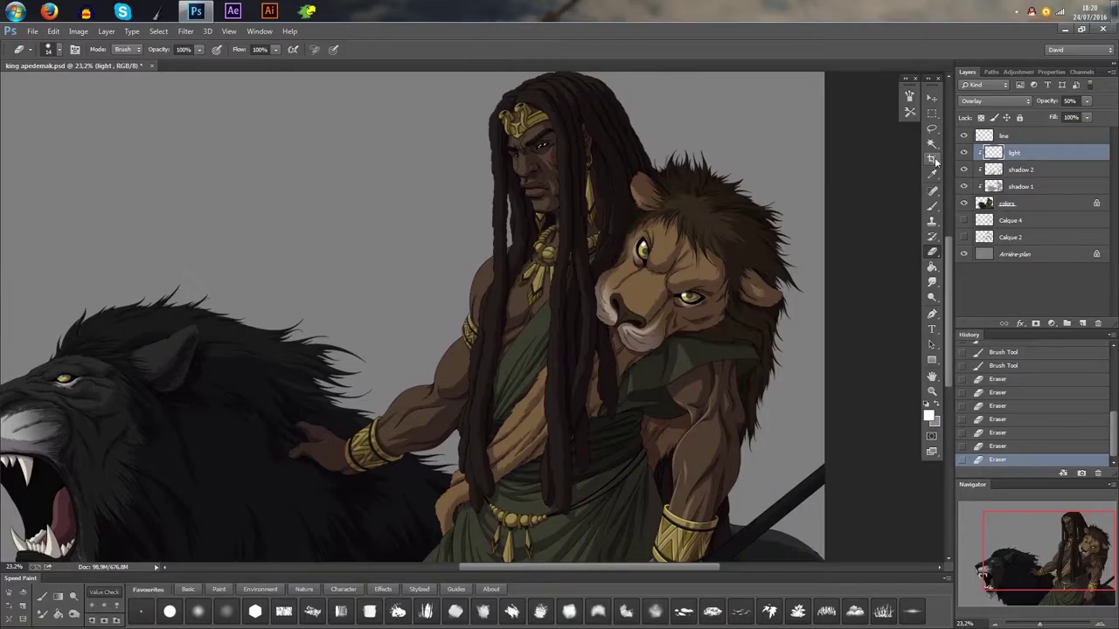
pyautogui.click(1032, 202)
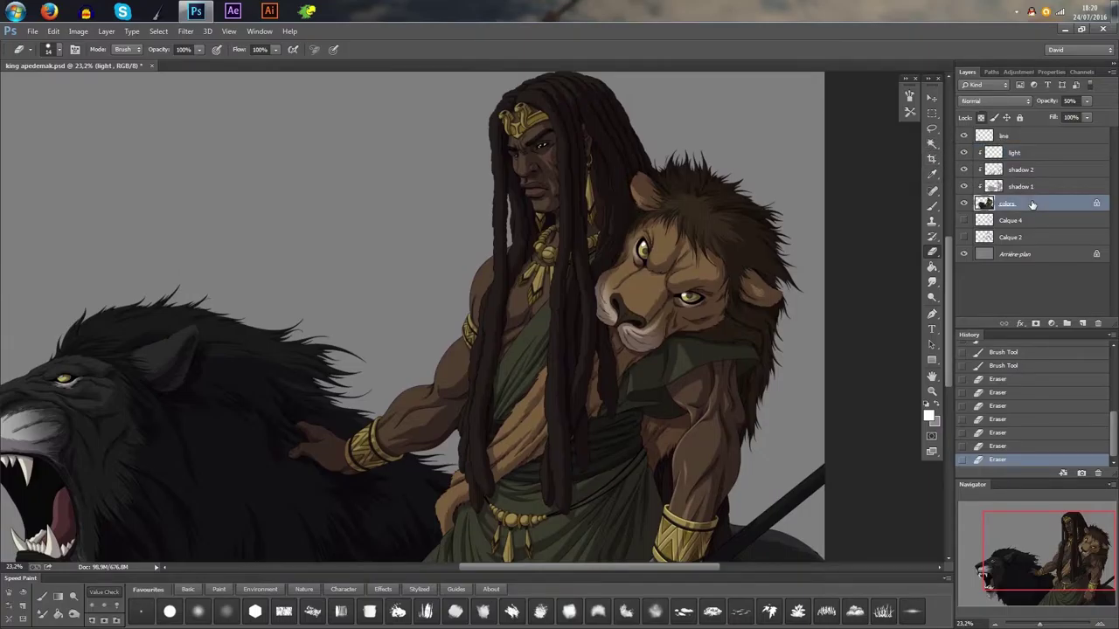
pyautogui.click(931, 144)
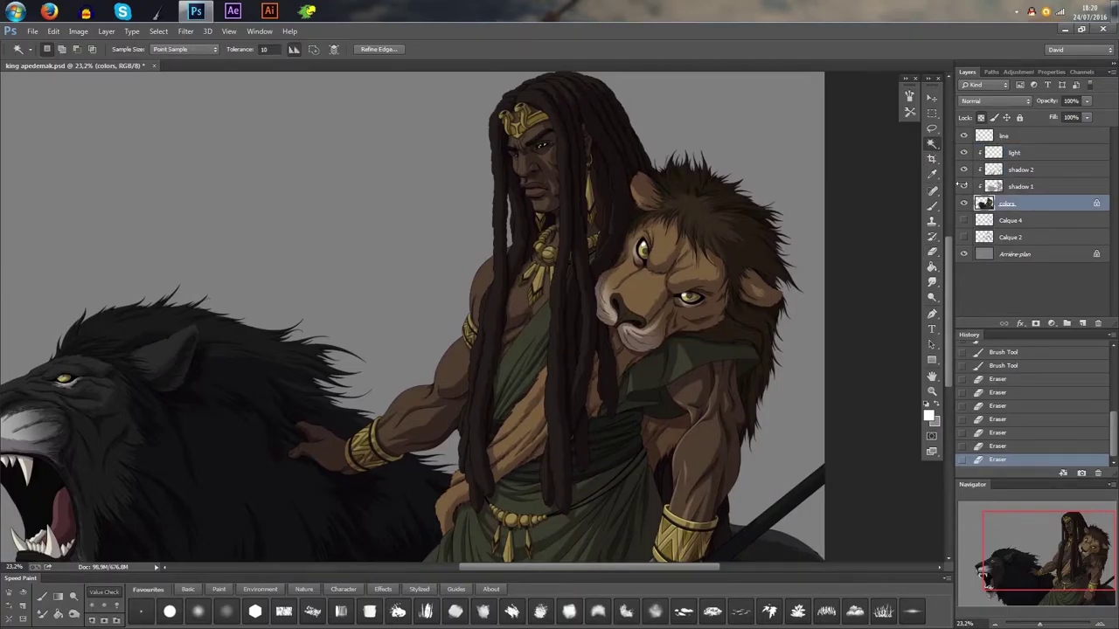
pyautogui.click(932, 206)
pyautogui.scroll(2, 749, 287)
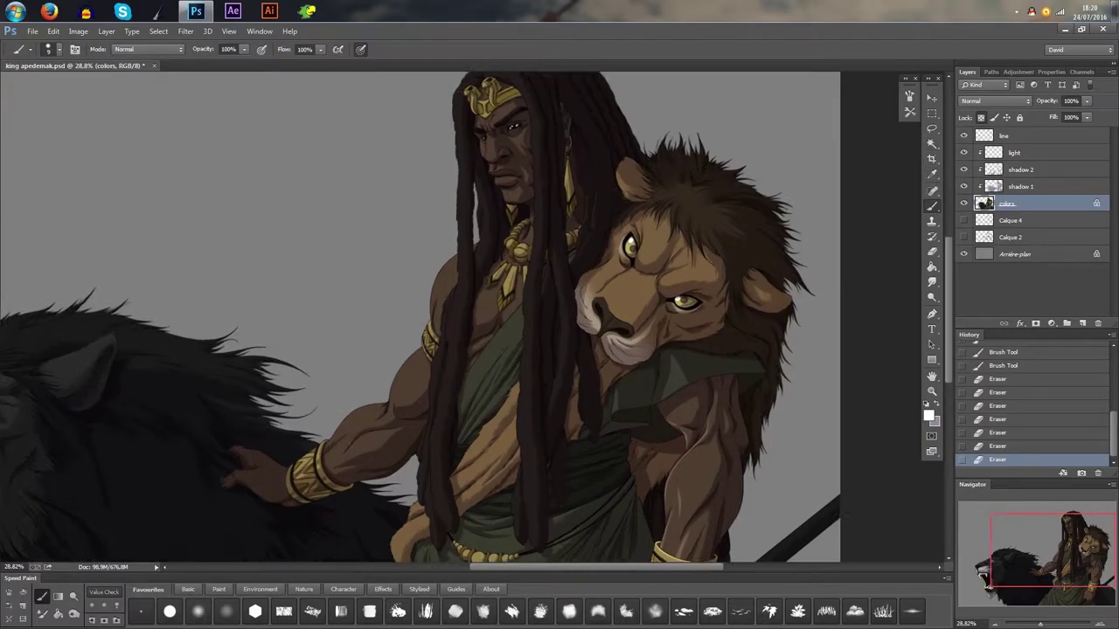
pyautogui.moveTo(748, 288)
pyautogui.mouseDown()
pyautogui.moveTo(778, 215)
pyautogui.moveTo(760, 389)
pyautogui.mouseUp()
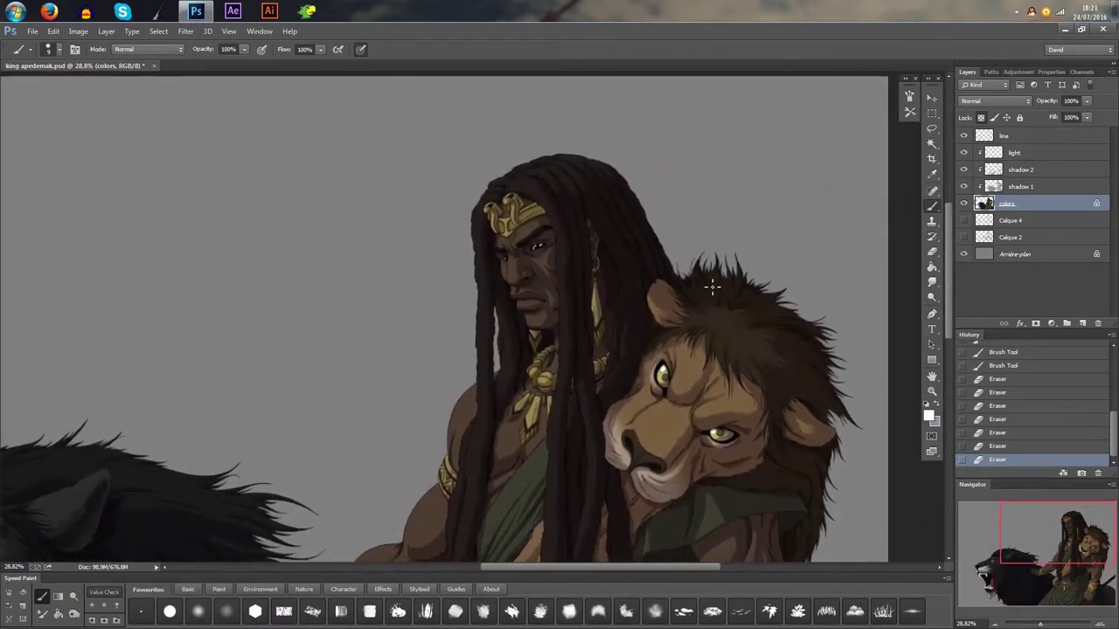
pyautogui.scroll(5, 581, 288)
pyautogui.scroll(2, 563, 233)
pyautogui.moveTo(563, 232); pyautogui.dragTo(659, 238)
pyautogui.scroll(3, 491, 263)
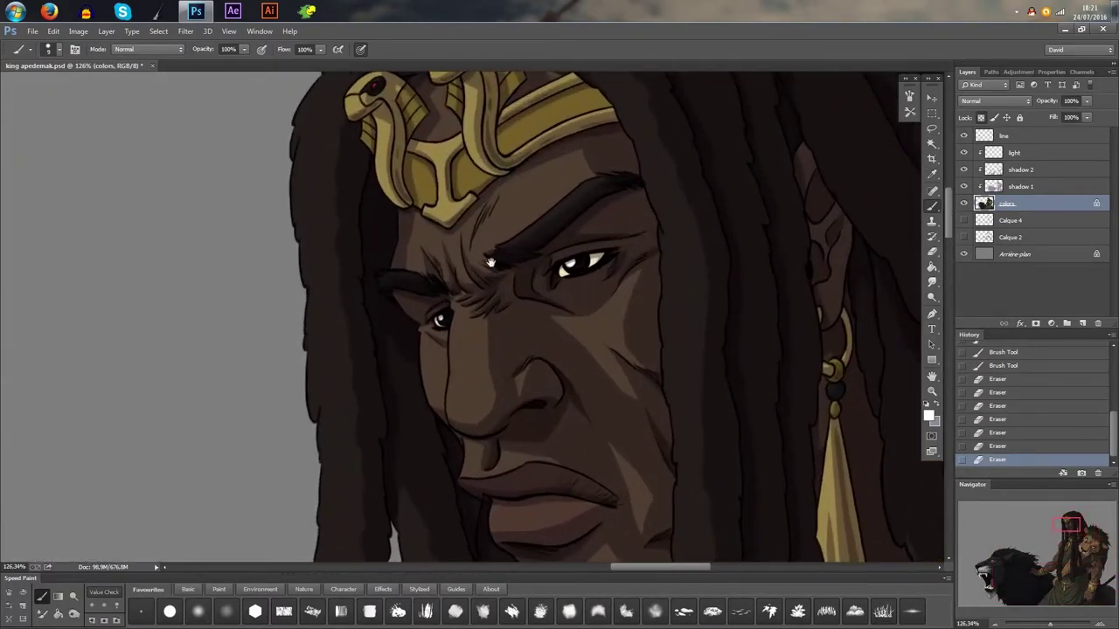
pyautogui.moveTo(490, 263); pyautogui.dragTo(505, 278)
pyautogui.scroll(1, 518, 255)
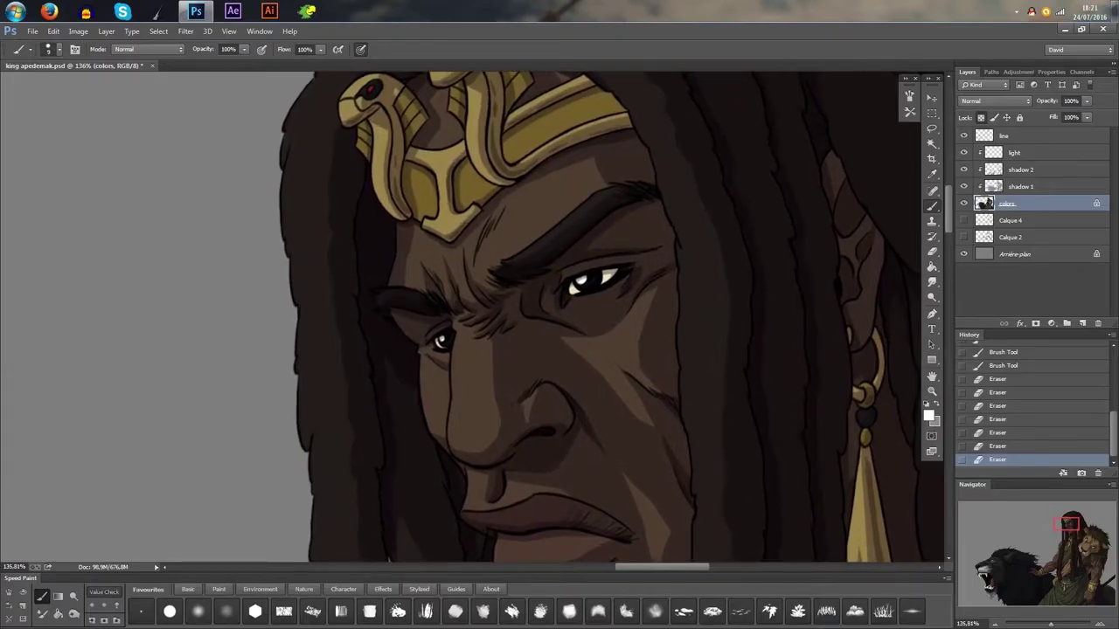
pyautogui.scroll(1, 504, 298)
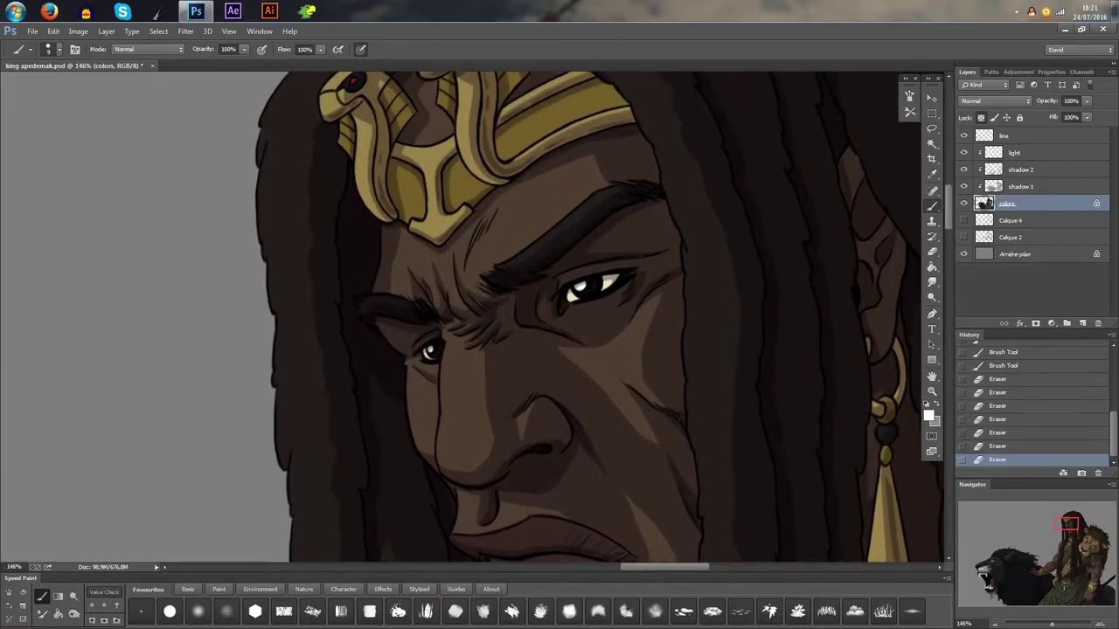
pyautogui.scroll(2, 446, 291)
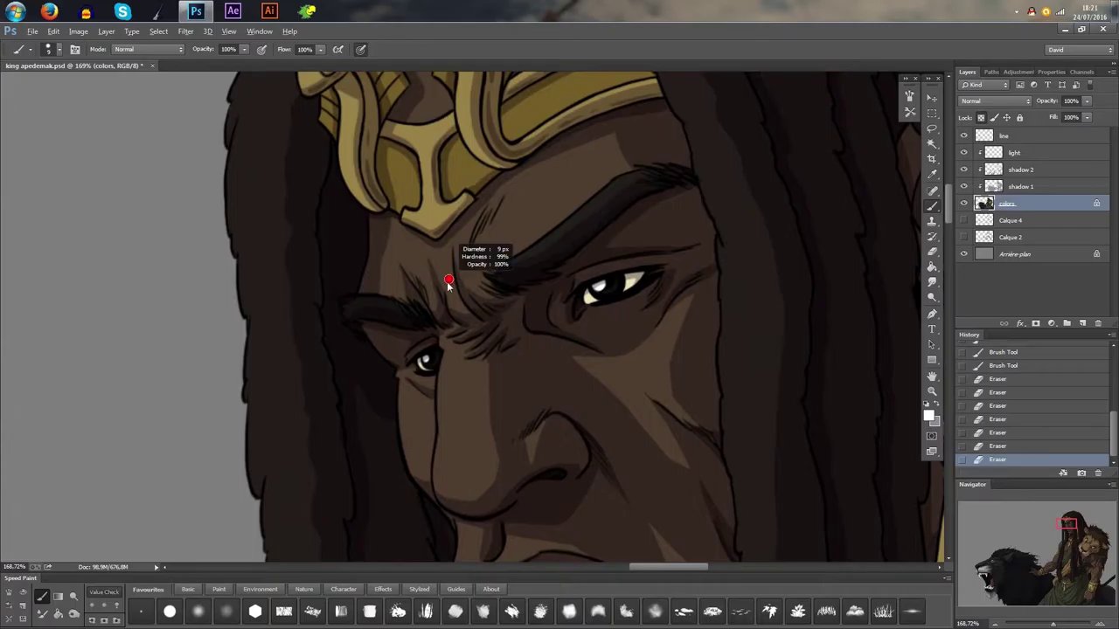
pyautogui.moveTo(443, 252); pyautogui.dragTo(449, 305)
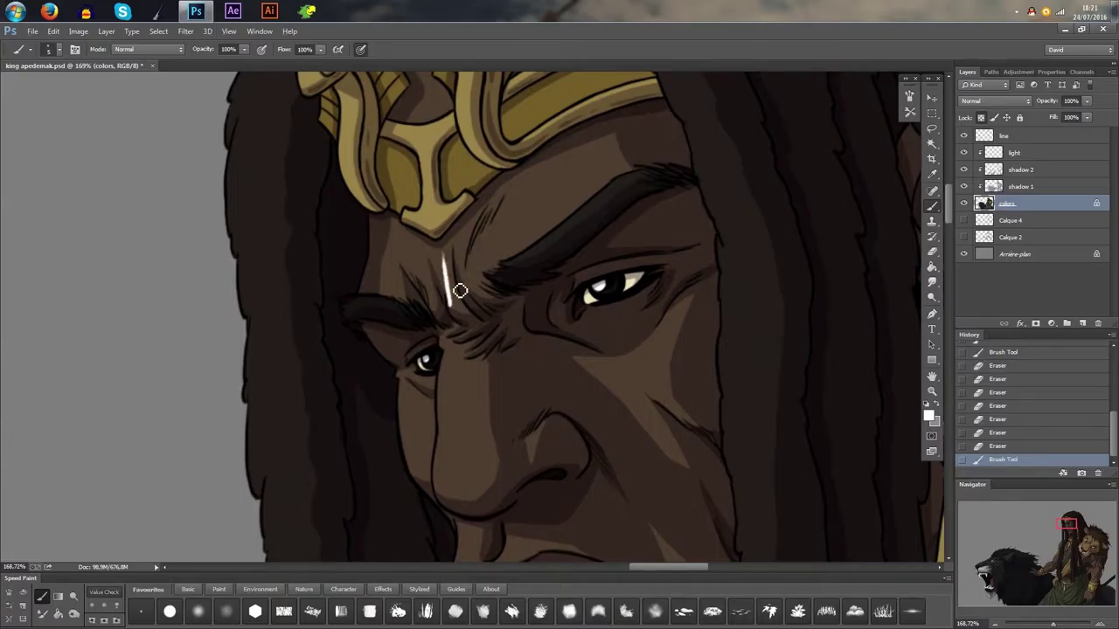
pyautogui.hotkey('ctrl', 'z')
# - On the light layer, paint a narrow highlight on the frown ridge between the eyebrows and taper its upper end with the Eraser
pyautogui.click(1039, 154)
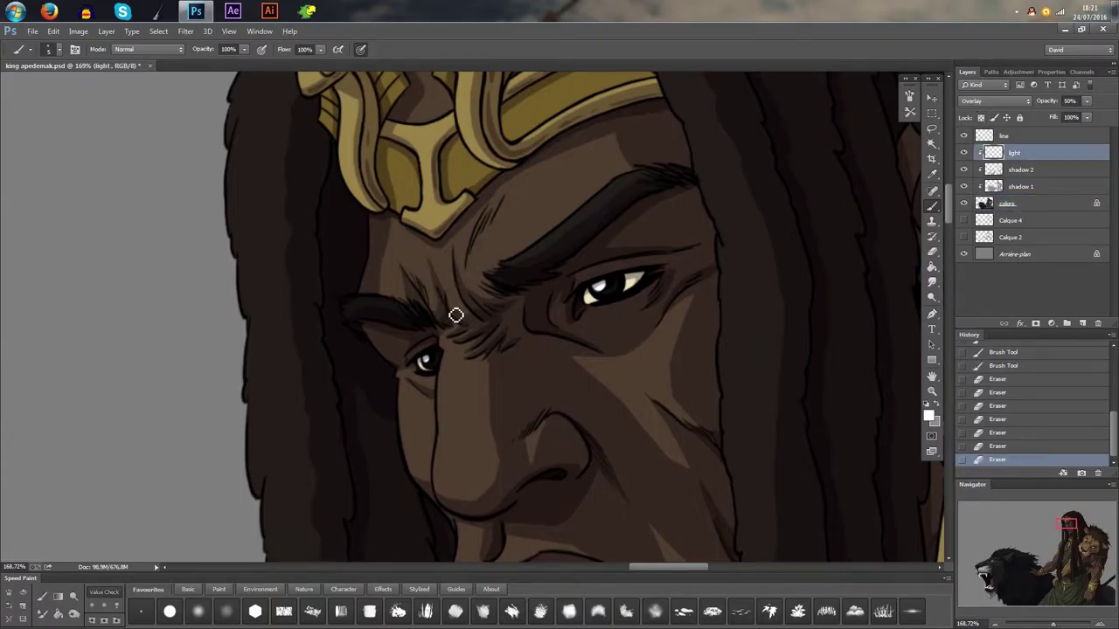
pyautogui.moveTo(449, 258); pyautogui.dragTo(464, 324)
pyautogui.scroll(3, 457, 291)
pyautogui.moveTo(445, 267); pyautogui.dragTo(458, 317)
pyautogui.moveTo(441, 250)
pyautogui.mouseDown()
pyautogui.moveTo(446, 286)
pyautogui.moveTo(440, 275)
pyautogui.mouseUp()
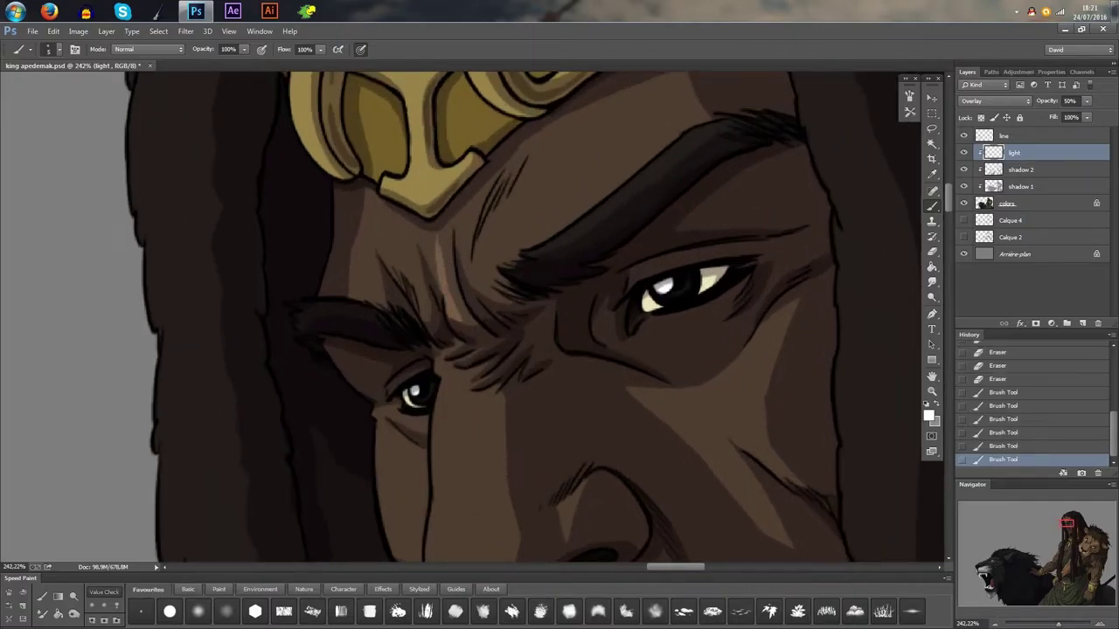
pyautogui.hotkey('ctrl', 'z')
pyautogui.press('e')
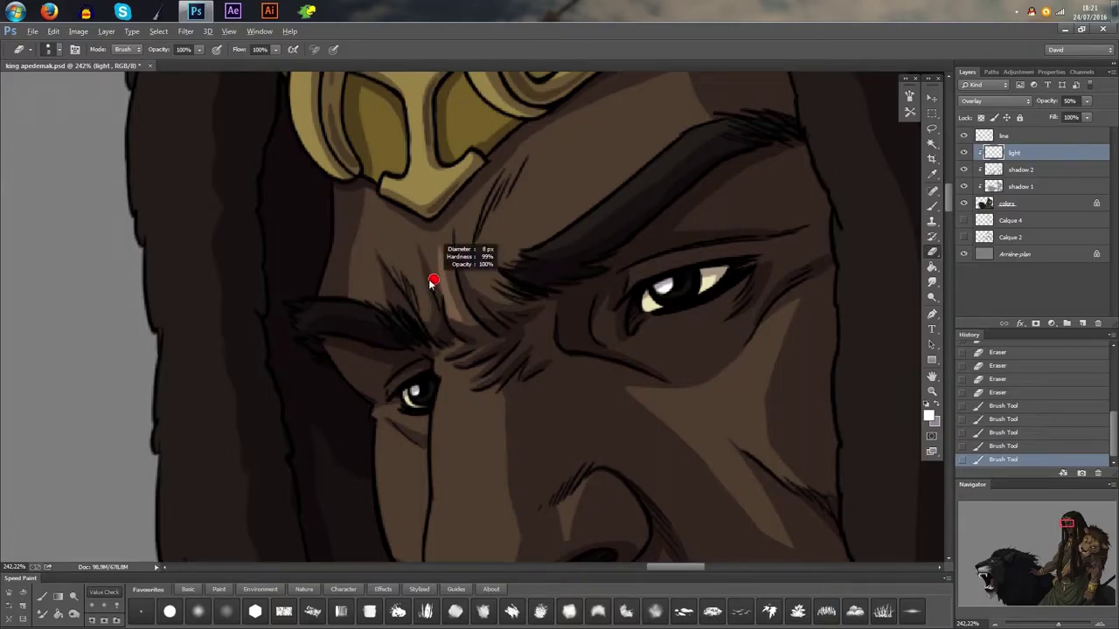
pyautogui.moveTo(442, 239); pyautogui.dragTo(441, 281)
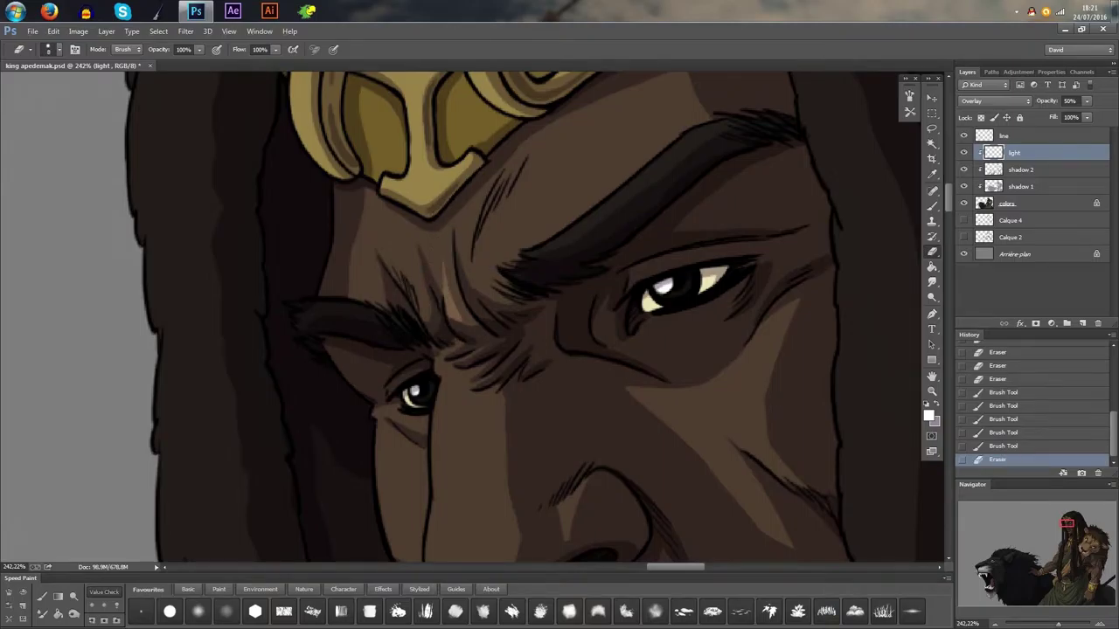
# - Paint a curved highlight beside the forehead wrinkle rising from the inner end of the nearer eyebrow, and save the file
pyautogui.click(933, 210)
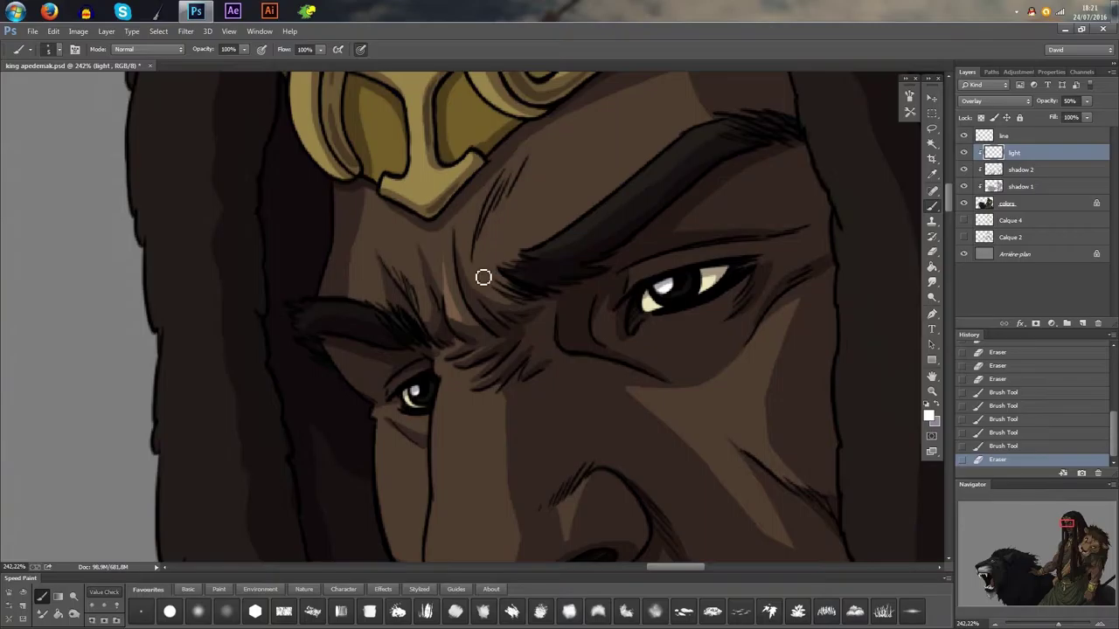
pyautogui.moveTo(483, 278)
pyautogui.mouseDown()
pyautogui.moveTo(482, 242)
pyautogui.moveTo(529, 154)
pyautogui.mouseUp()
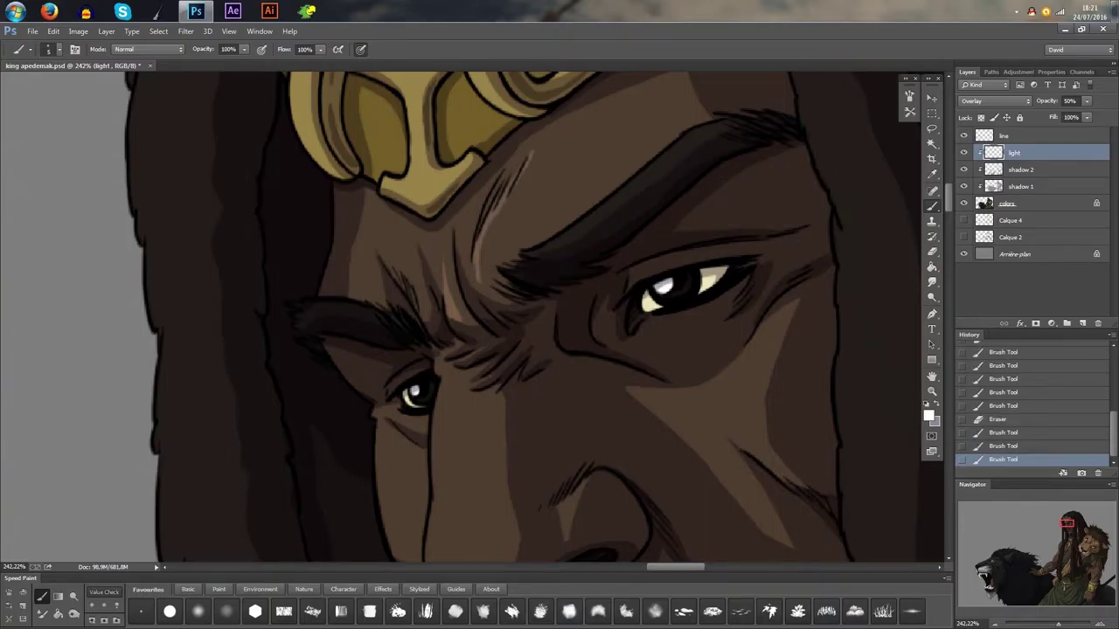
pyautogui.moveTo(480, 282)
pyautogui.mouseDown()
pyautogui.moveTo(499, 212)
pyautogui.moveTo(532, 159)
pyautogui.mouseUp()
pyautogui.moveTo(488, 250); pyautogui.dragTo(533, 160)
pyautogui.moveTo(489, 293); pyautogui.dragTo(486, 245)
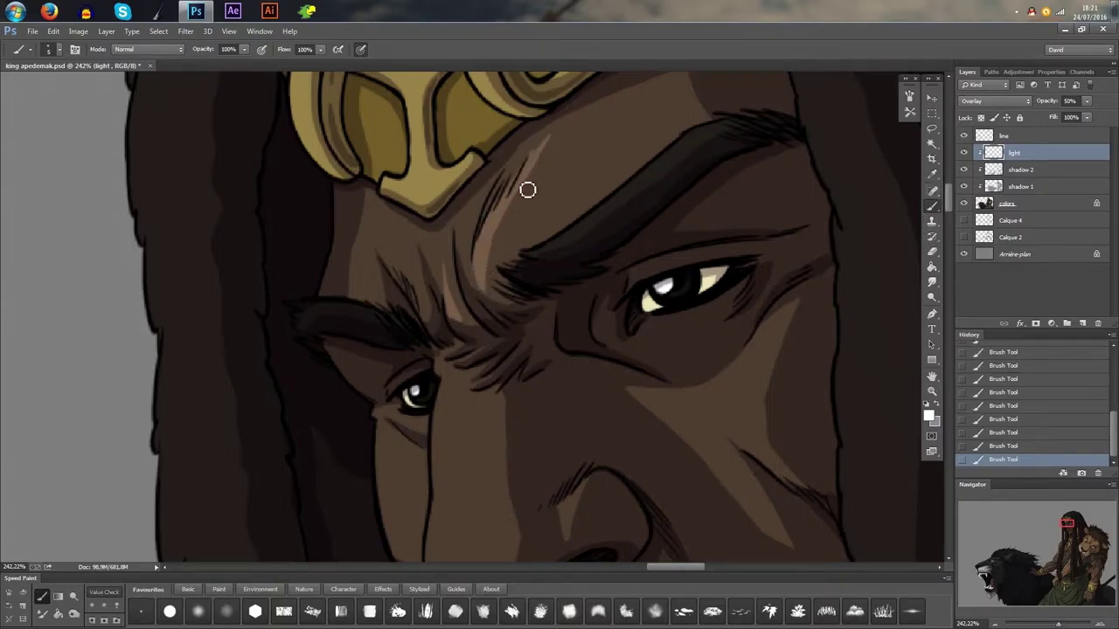
pyautogui.hotkey('ctrl', 's')
# - Trim and taper the frown and forehead wrinkle highlights with the Eraser
pyautogui.click(932, 253)
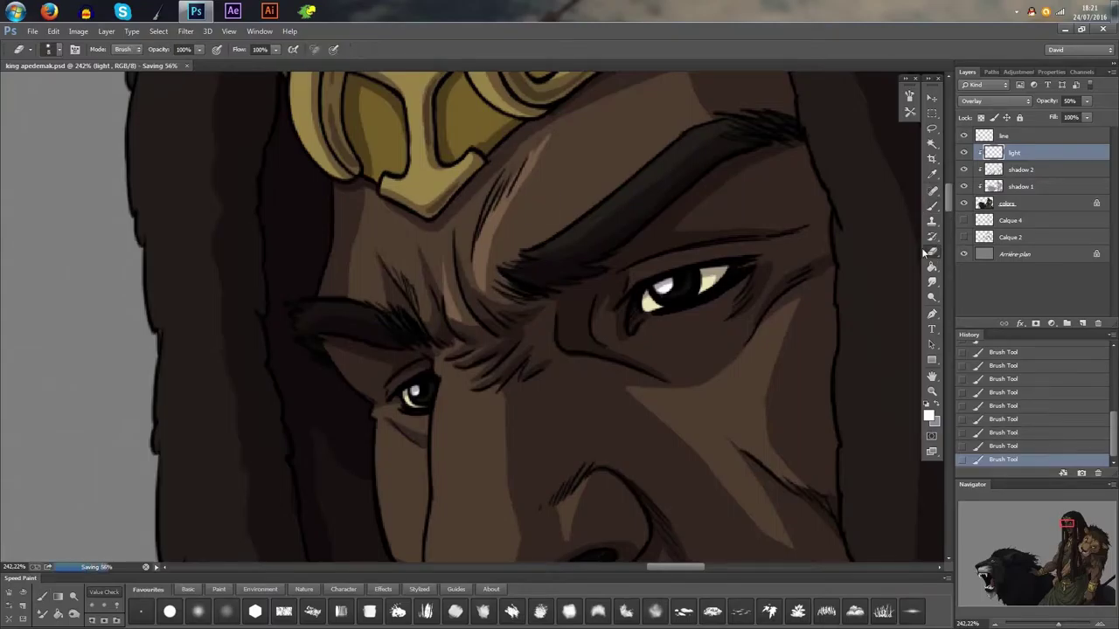
pyautogui.scroll(1, 472, 285)
pyautogui.moveTo(463, 243); pyautogui.dragTo(467, 260)
pyautogui.moveTo(468, 261); pyautogui.dragTo(466, 248)
pyautogui.moveTo(505, 216); pyautogui.dragTo(509, 209)
pyautogui.moveTo(516, 194); pyautogui.dragTo(580, 102)
pyautogui.moveTo(563, 173)
pyautogui.mouseDown()
pyautogui.moveTo(562, 268)
pyautogui.moveTo(580, 190)
pyautogui.moveTo(569, 200)
pyautogui.mouseUp()
pyautogui.scroll(-6, 617, 131)
# - Paint thin highlights along the frown wrinkle rising from the inner end of the farther eyebrow on the light layer
pyautogui.click(928, 209)
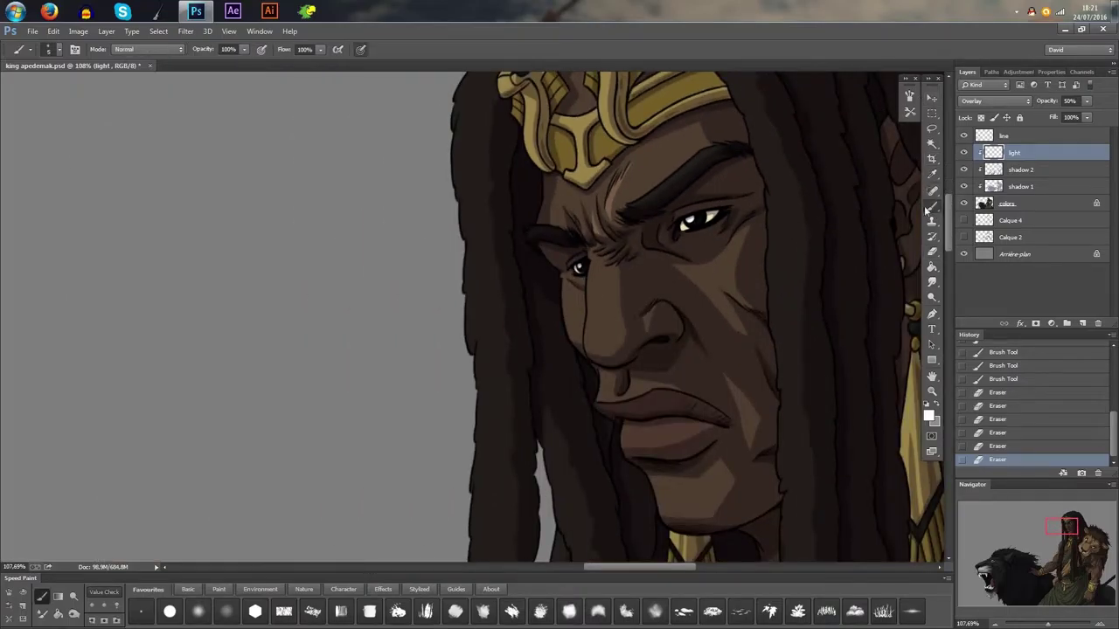
pyautogui.scroll(5, 552, 237)
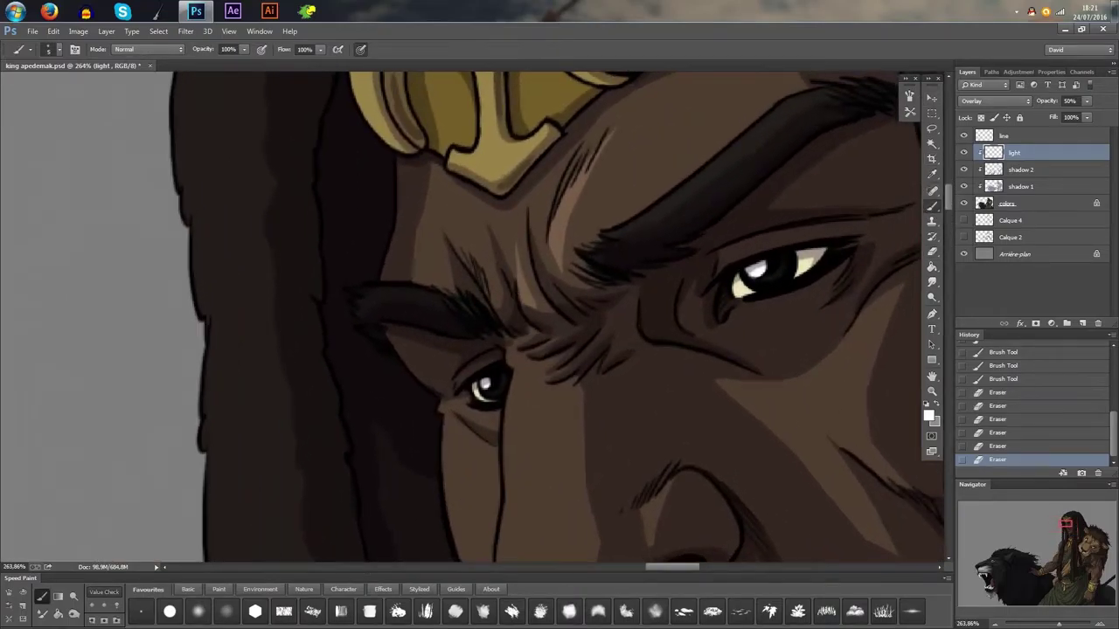
pyautogui.moveTo(495, 302)
pyautogui.mouseDown()
pyautogui.moveTo(480, 246)
pyautogui.moveTo(493, 282)
pyautogui.mouseUp()
pyautogui.moveTo(477, 241); pyautogui.dragTo(495, 282)
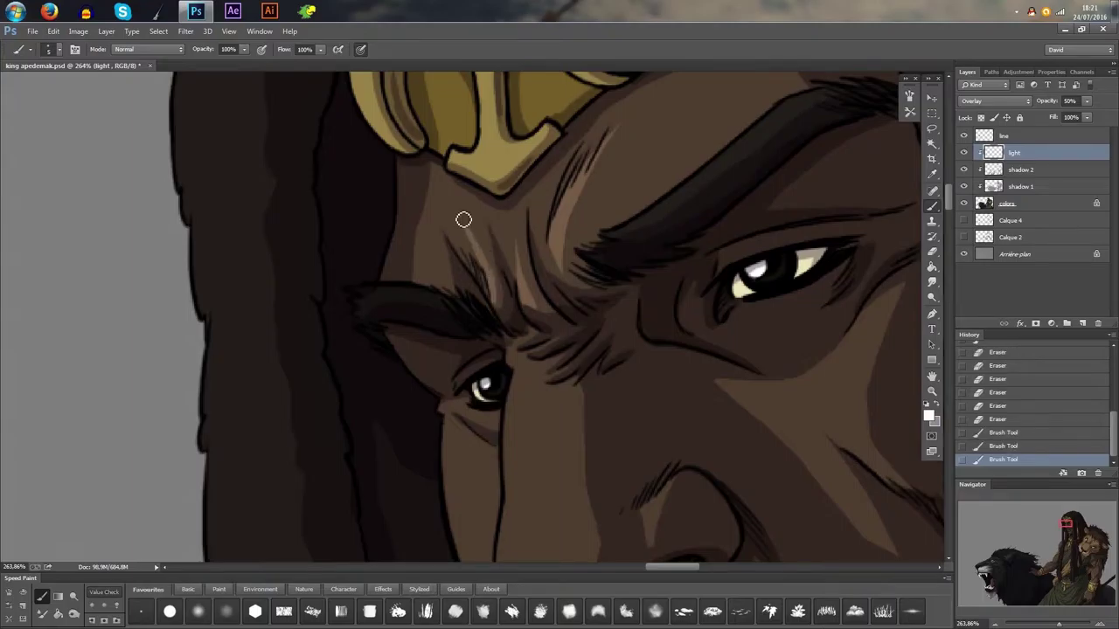
pyautogui.moveTo(463, 219)
pyautogui.mouseDown()
pyautogui.moveTo(472, 249)
pyautogui.moveTo(455, 199)
pyautogui.mouseUp()
pyautogui.scroll(1, 518, 345)
pyautogui.scroll(-3, 529, 359)
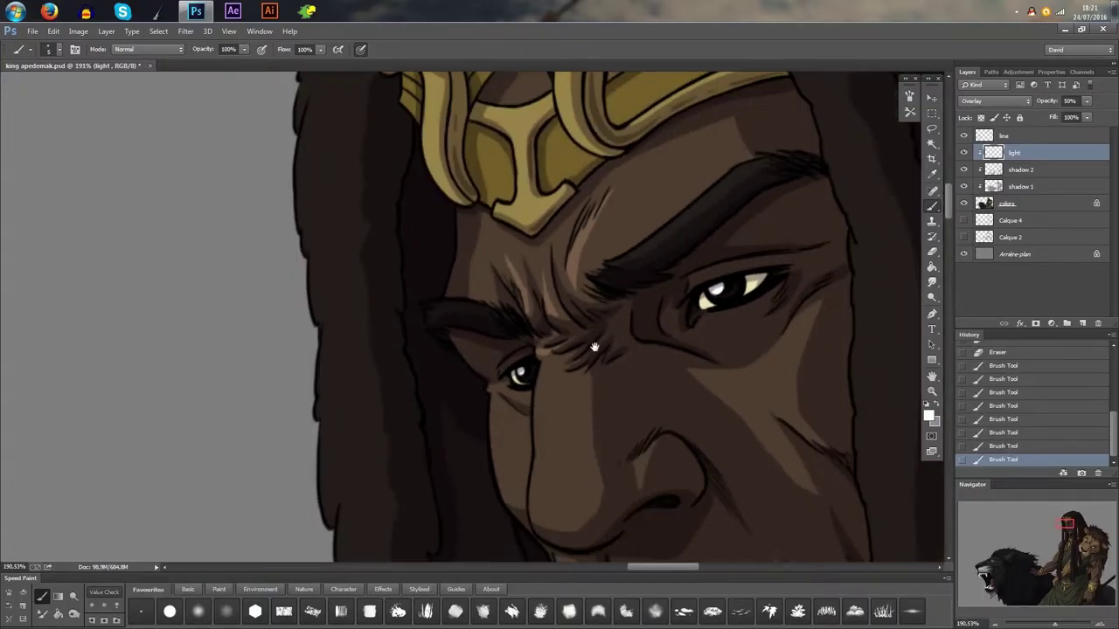
# - Paint highlights at the top of the nose bridge and down the outer edge of the nose, resizing the brush for the long edge
pyautogui.moveTo(498, 315); pyautogui.dragTo(530, 302)
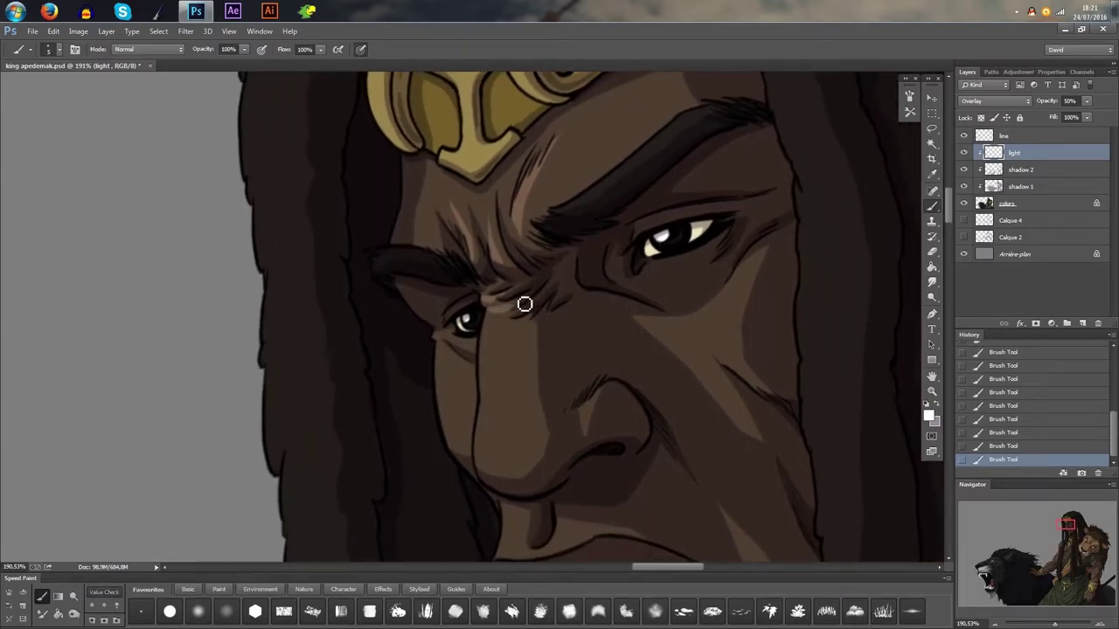
pyautogui.keyDown('alt'); pyautogui.rightClick(485, 409); pyautogui.keyUp('alt')
pyautogui.moveTo(481, 479); pyautogui.dragTo(492, 396)
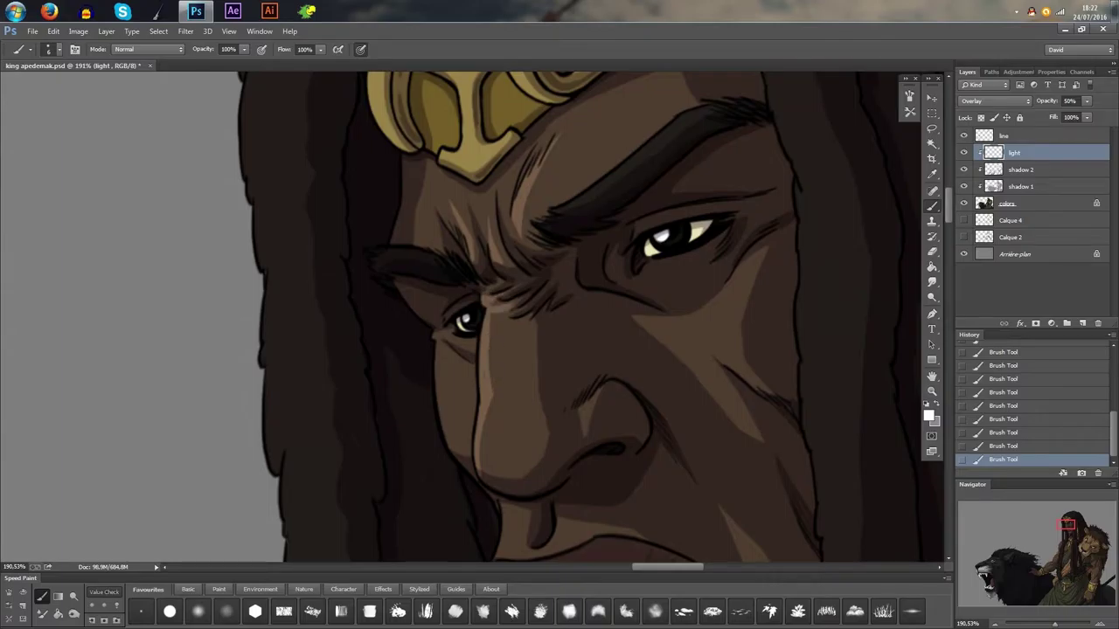
pyautogui.scroll(-8, 661, 245)
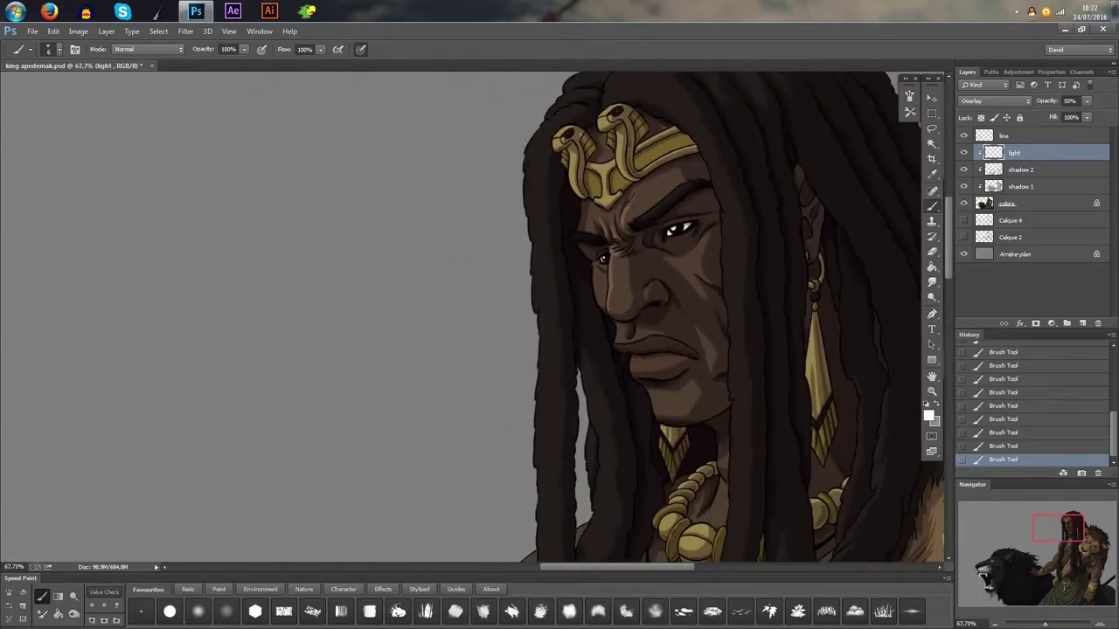
pyautogui.scroll(-2, 883, 136)
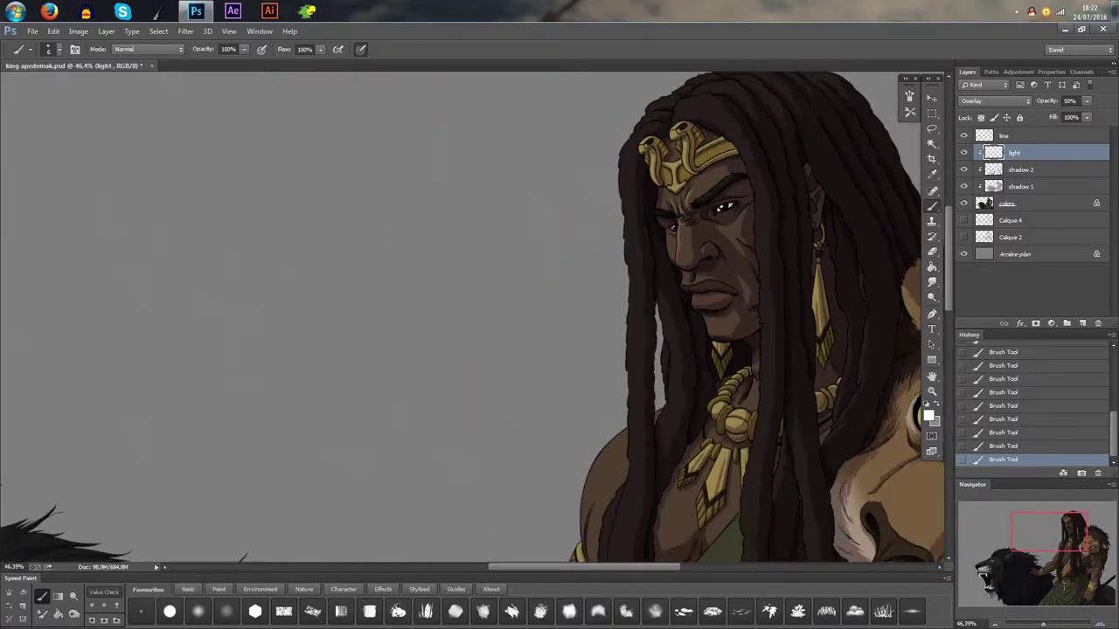
# - Paint a highlight along the cheek wrinkle below the nearer eye with a size 10 brush
pyautogui.scroll(8, 655, 257)
pyautogui.scroll(2, 436, 316)
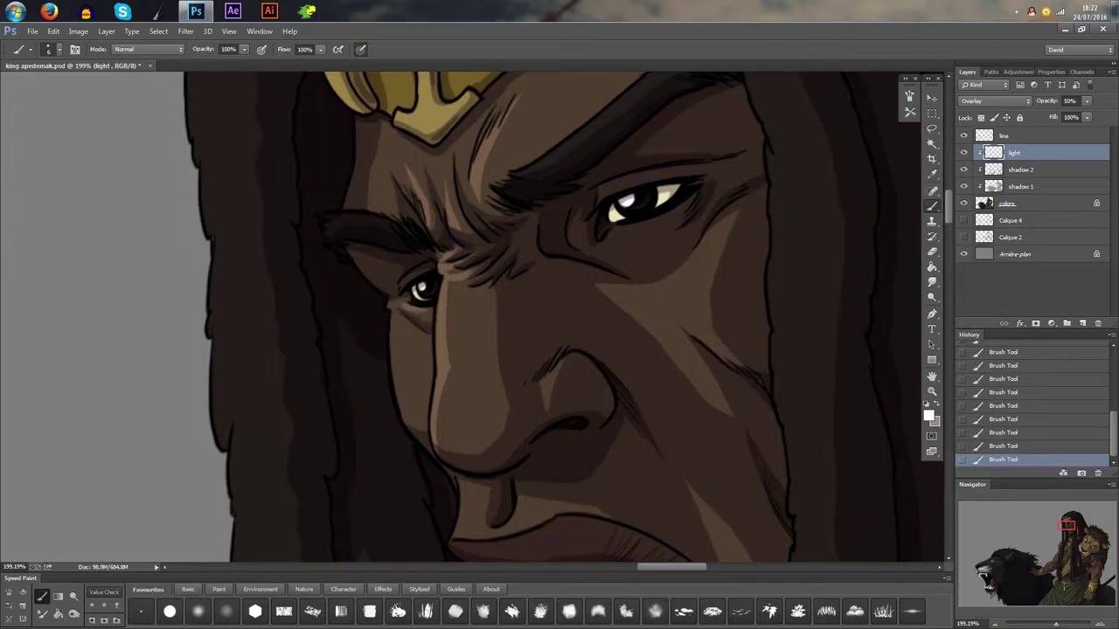
pyautogui.scroll(-4, 405, 365)
pyautogui.scroll(3, 407, 367)
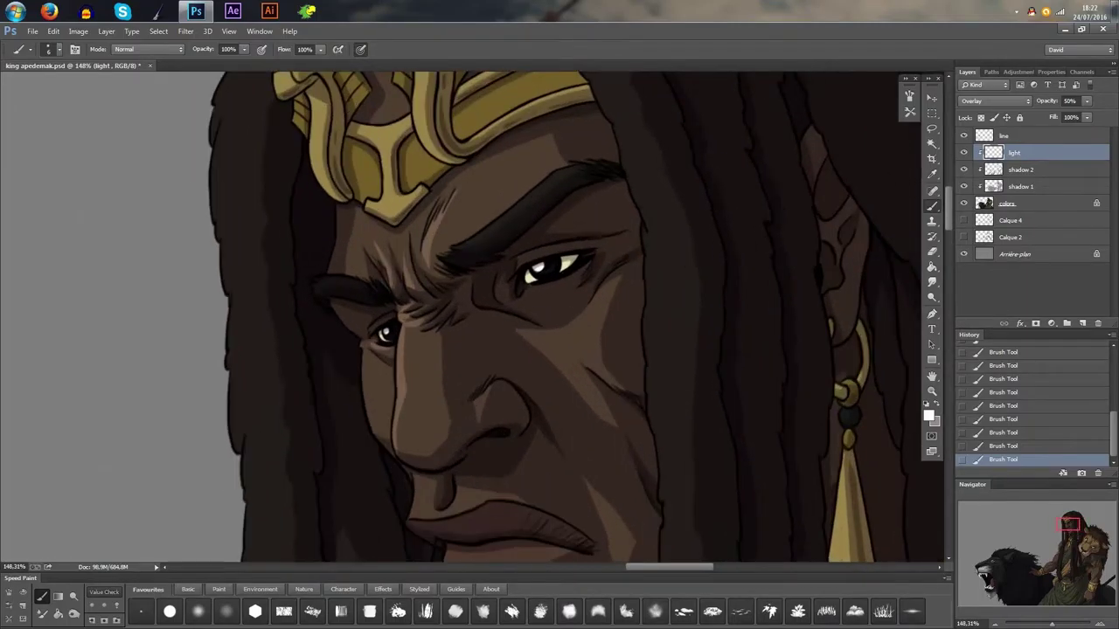
pyautogui.scroll(2, 412, 317)
pyautogui.scroll(-3, 412, 317)
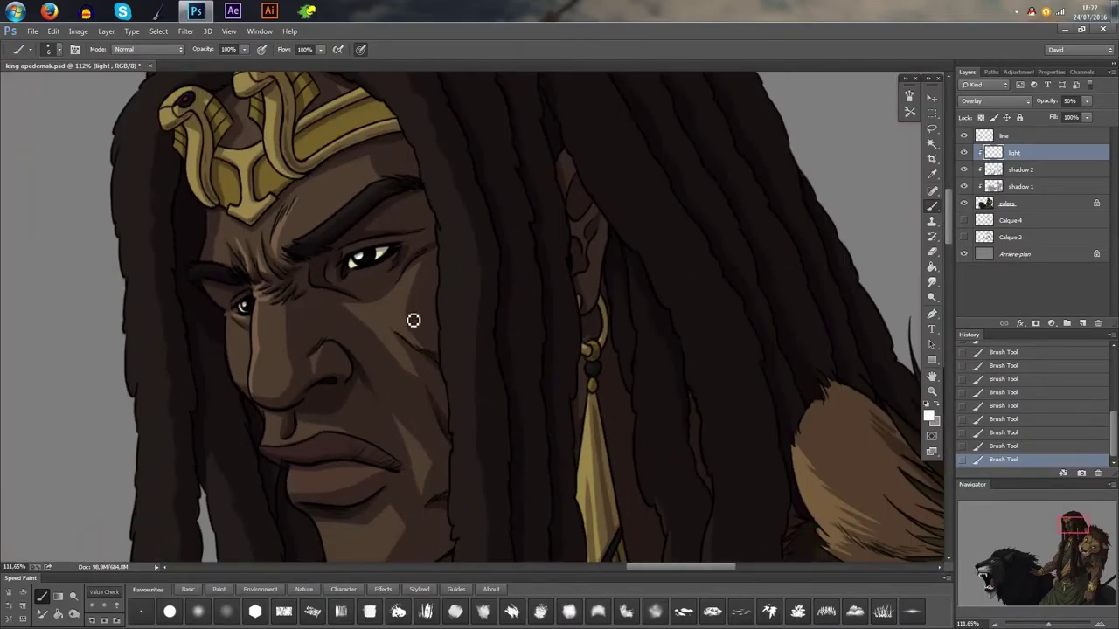
pyautogui.scroll(2, 411, 318)
pyautogui.moveTo(385, 317); pyautogui.dragTo(388, 317)
pyautogui.moveTo(423, 357)
pyautogui.mouseDown()
pyautogui.moveTo(375, 321)
pyautogui.moveTo(432, 362)
pyautogui.mouseUp()
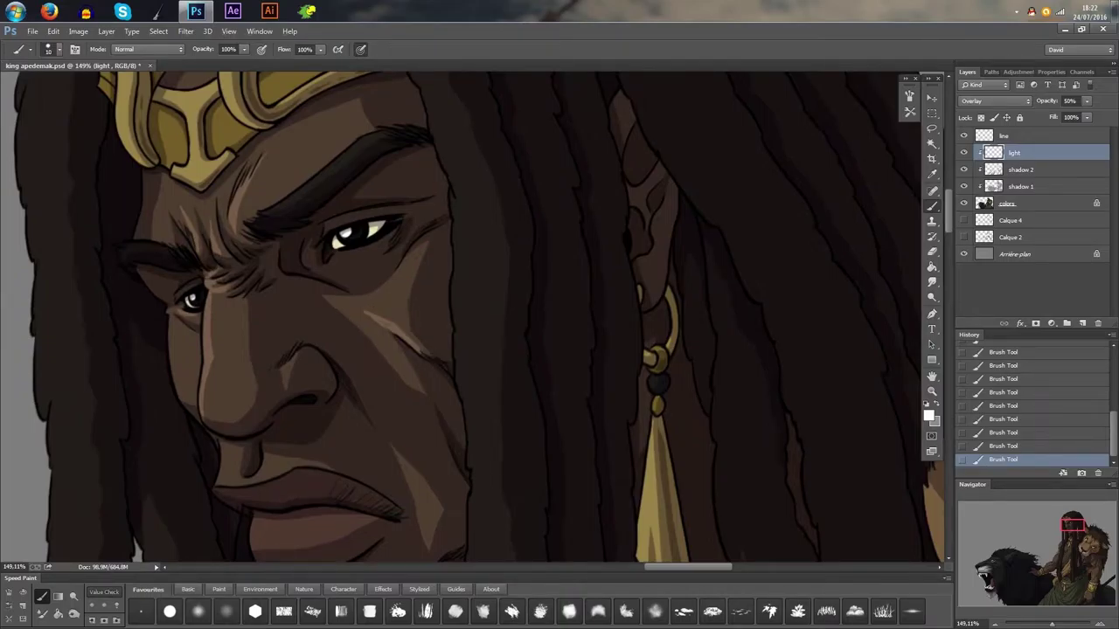
pyautogui.scroll(2, 389, 319)
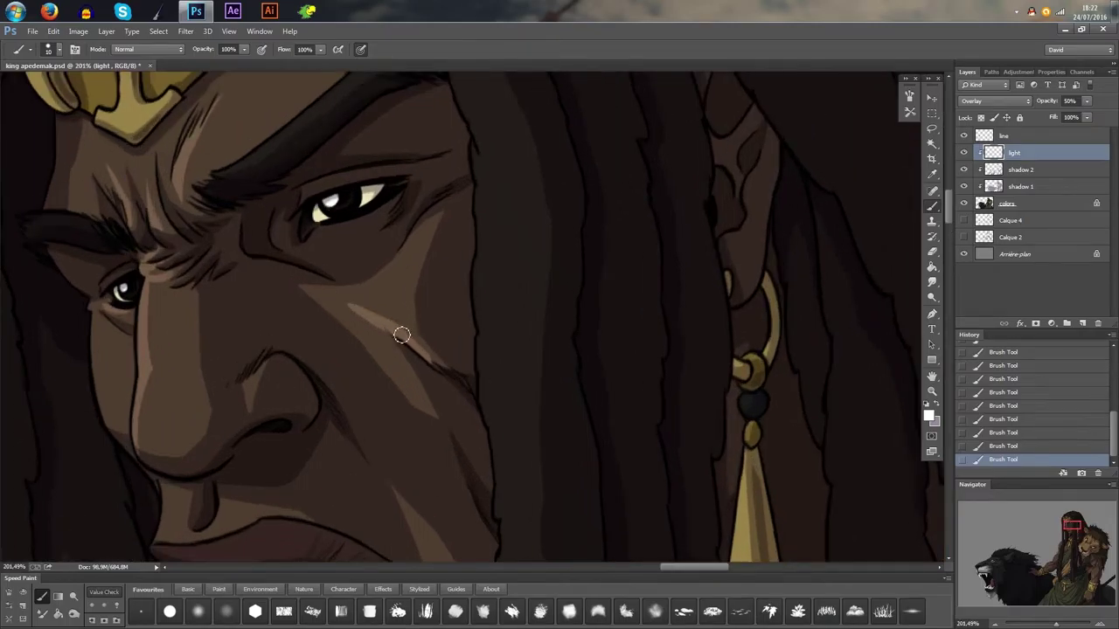
# - Trim and taper the cheek wrinkle highlight with the Eraser, and check it against the whole head
pyautogui.click(932, 251)
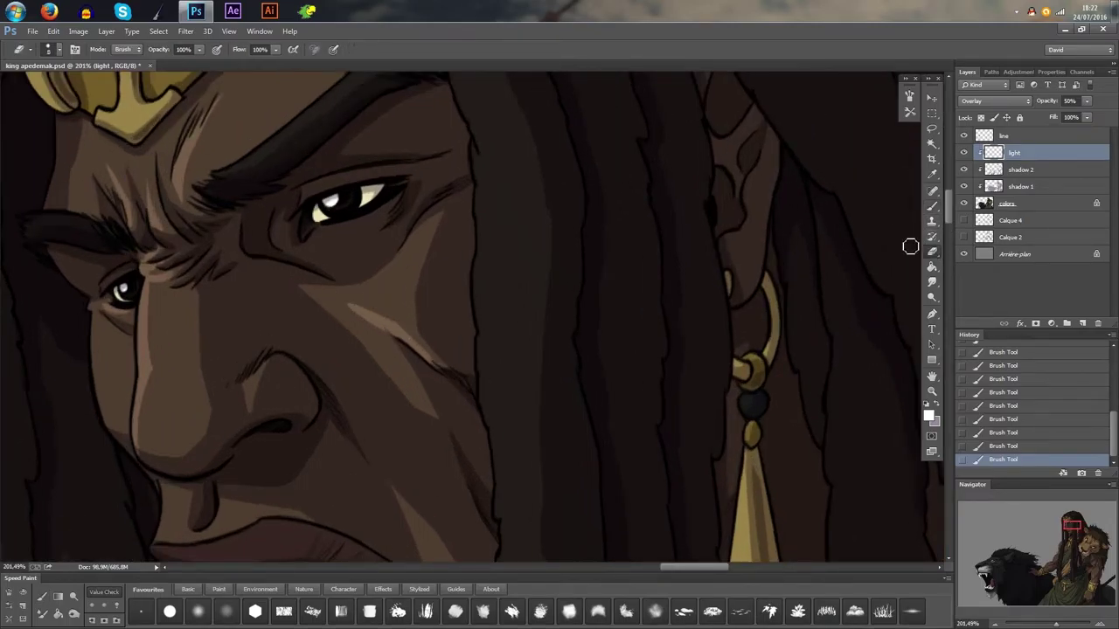
pyautogui.moveTo(395, 325); pyautogui.dragTo(352, 305)
pyautogui.click(381, 337)
pyautogui.click(383, 336)
pyautogui.moveTo(434, 361); pyautogui.dragTo(416, 344)
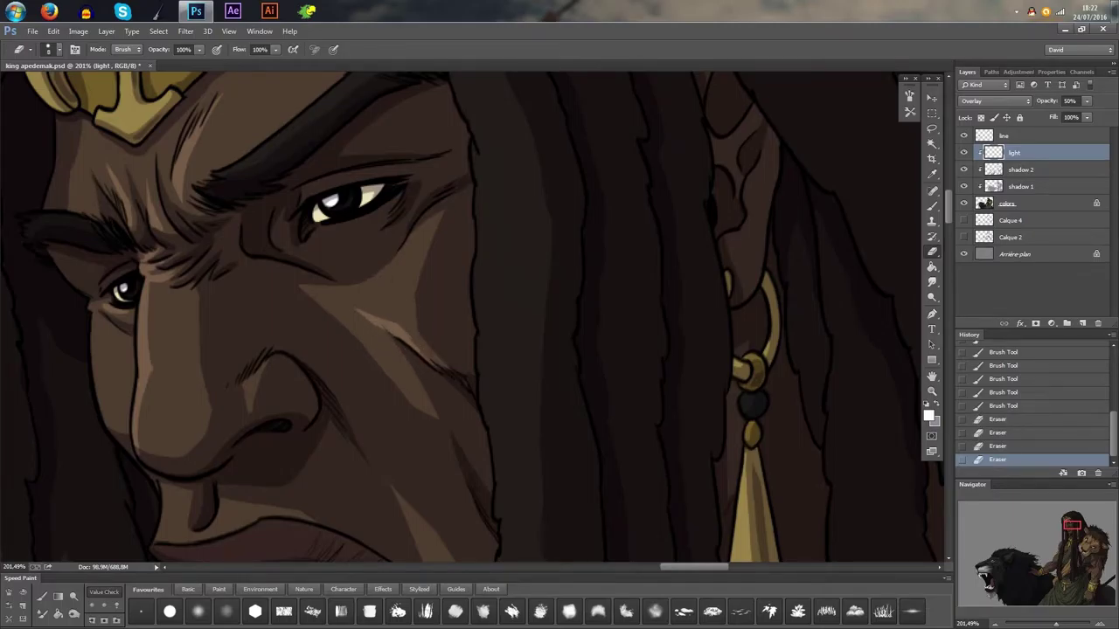
pyautogui.scroll(-10, 428, 308)
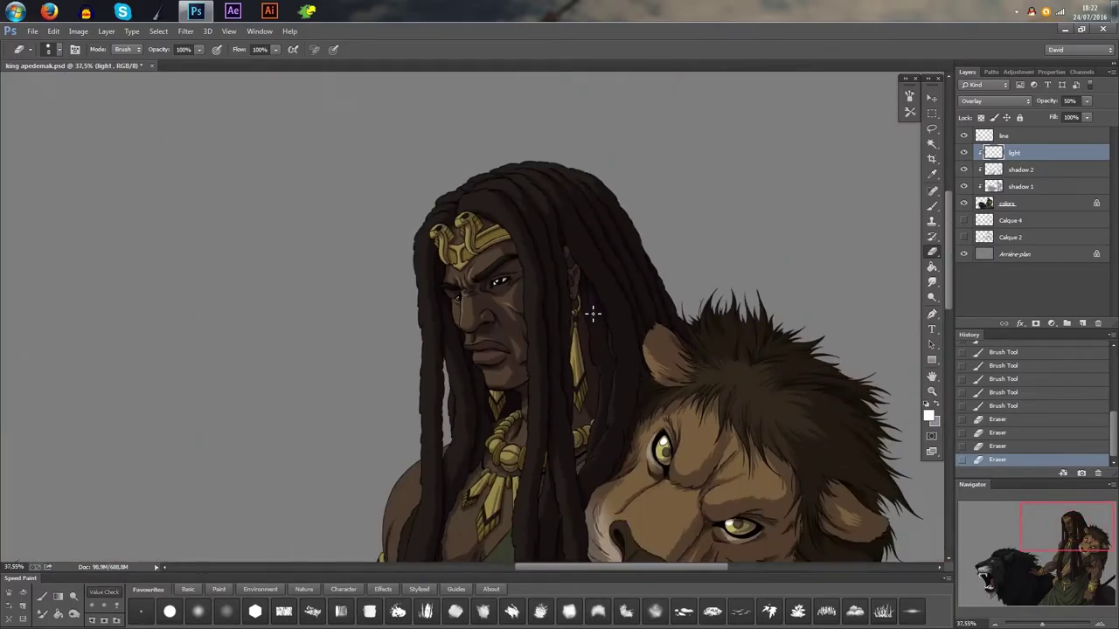
pyautogui.scroll(5, 586, 262)
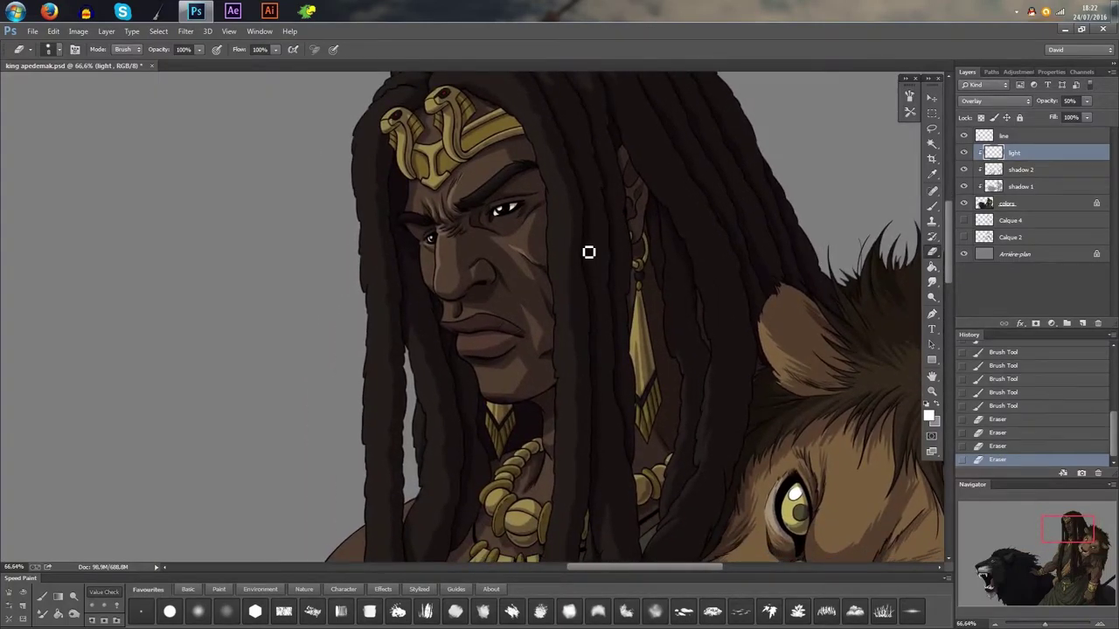
# - Paint highlights on the skin between the nose and the upper lip, on both sides of the philtrum, with a size 7 brush
pyautogui.click(932, 207)
pyautogui.scroll(5, 535, 316)
pyautogui.moveTo(511, 313); pyautogui.dragTo(570, 318)
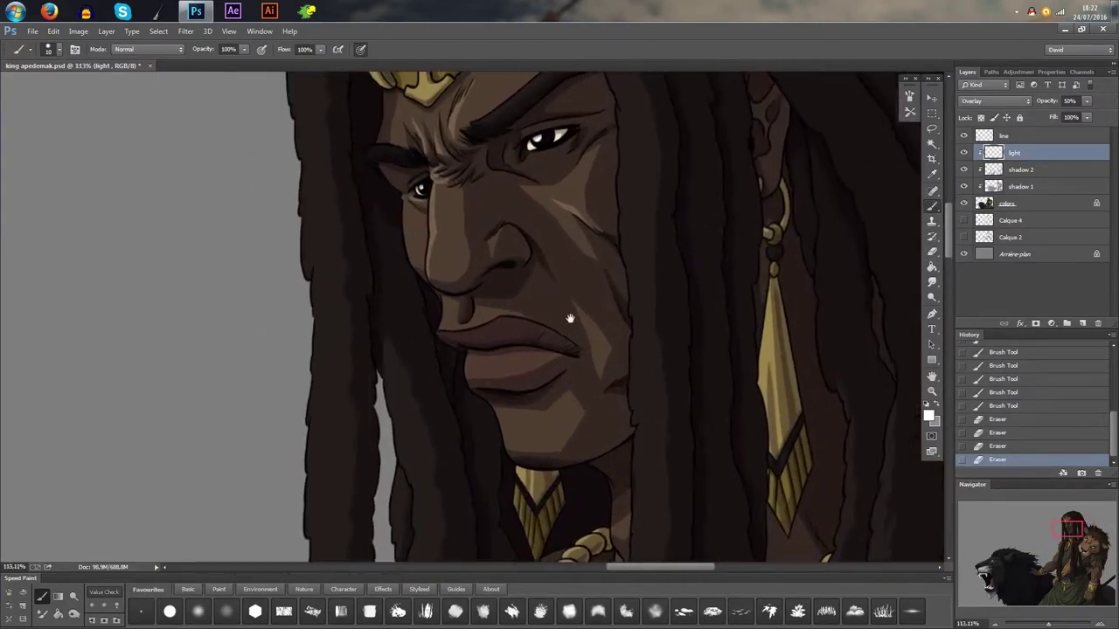
pyautogui.scroll(4, 569, 319)
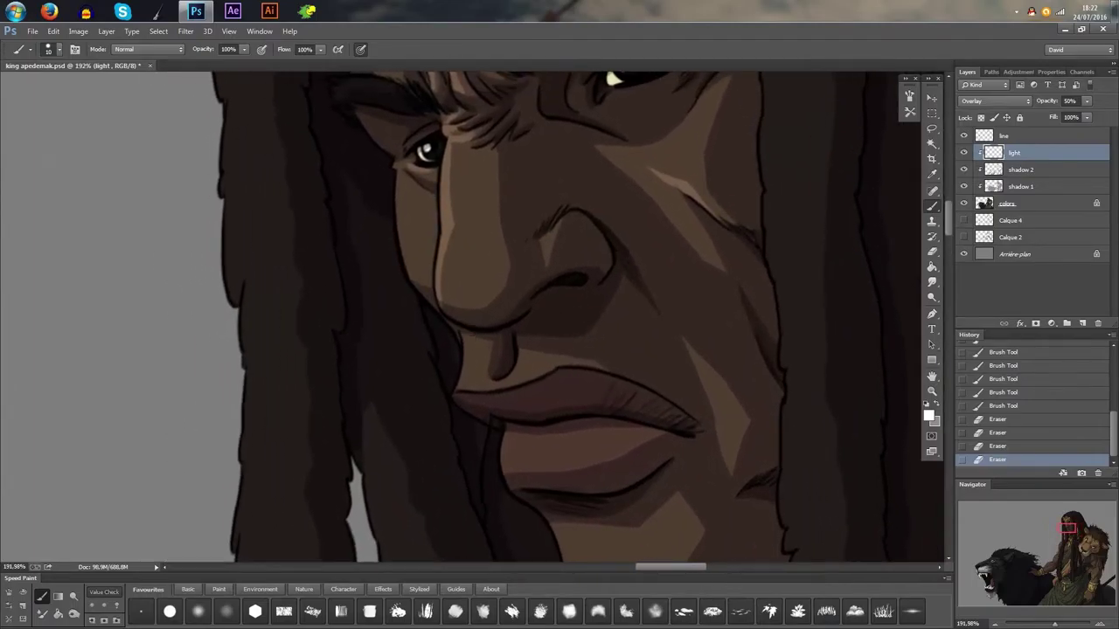
pyautogui.keyDown('alt'); pyautogui.rightClick(464, 372); pyautogui.keyUp('alt')
pyautogui.moveTo(465, 390); pyautogui.dragTo(463, 341)
pyautogui.moveTo(464, 399); pyautogui.dragTo(470, 362)
pyautogui.moveTo(473, 396); pyautogui.dragTo(472, 332)
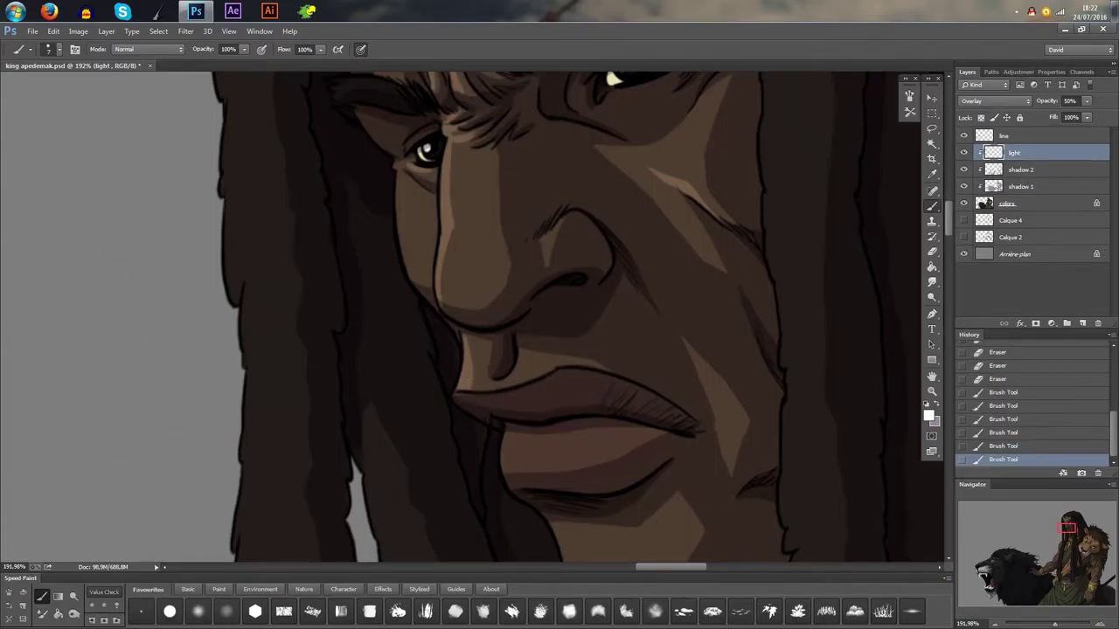
# - Paint a thin highlight along the upper edge of the upper lip, and check the face from farther out
pyautogui.moveTo(455, 396)
pyautogui.mouseDown()
pyautogui.moveTo(494, 406)
pyautogui.moveTo(575, 376)
pyautogui.mouseUp()
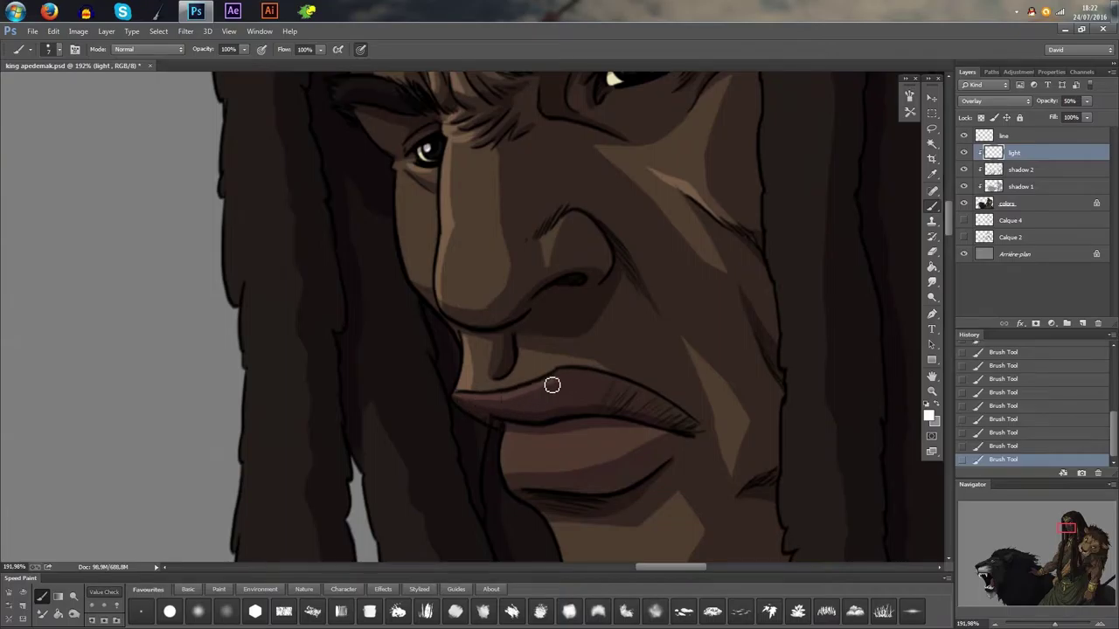
pyautogui.moveTo(577, 378); pyautogui.dragTo(633, 390)
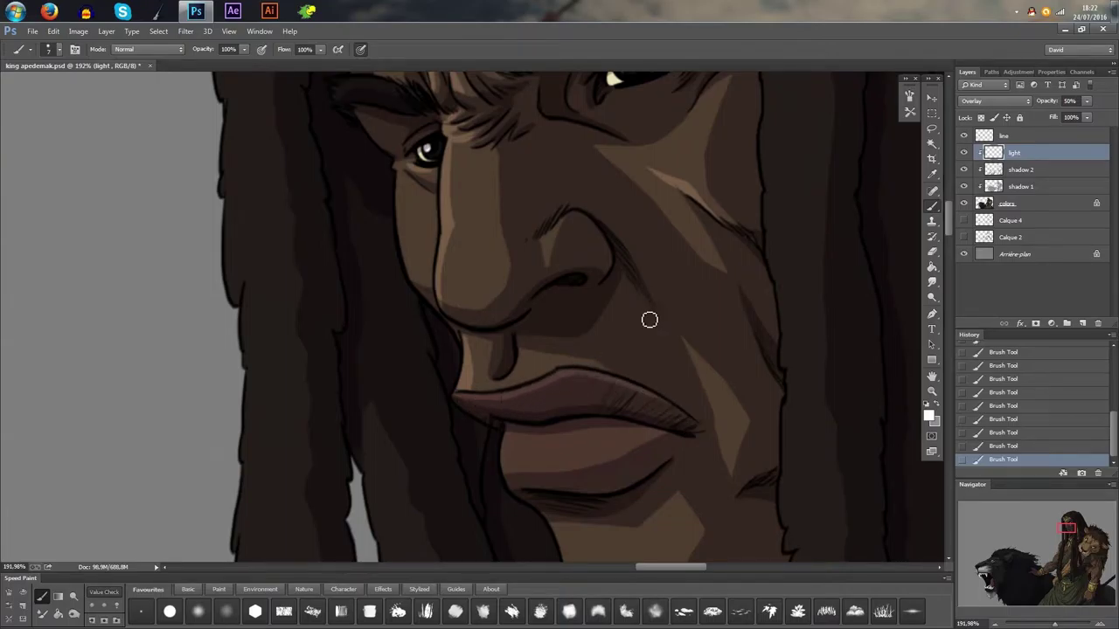
pyautogui.moveTo(615, 307); pyautogui.dragTo(547, 234)
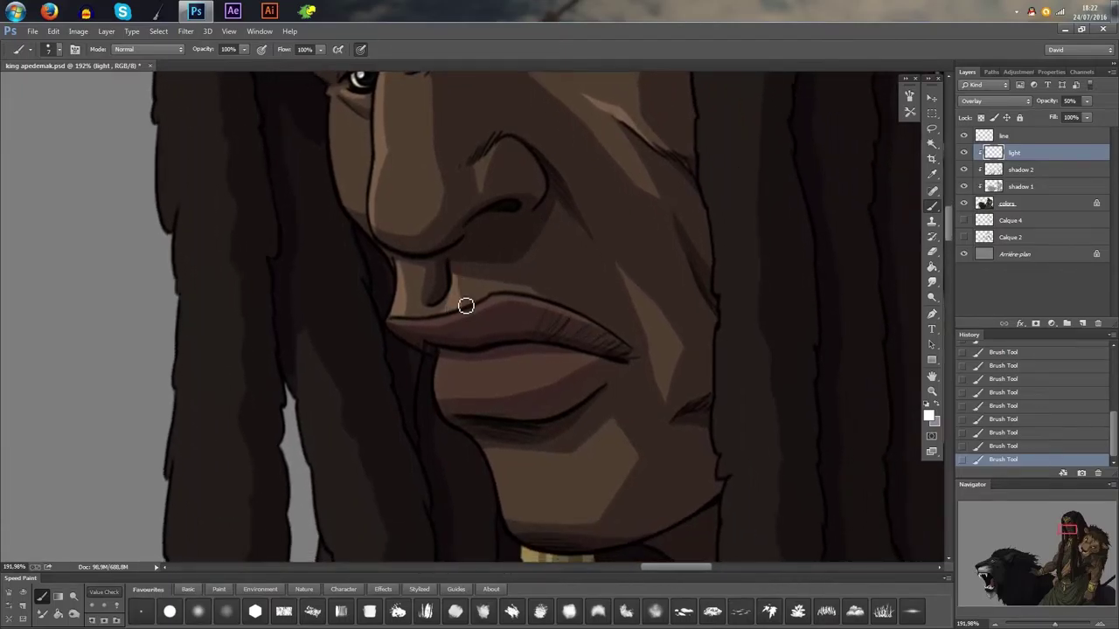
pyautogui.scroll(-5, 505, 306)
pyautogui.scroll(2, 506, 306)
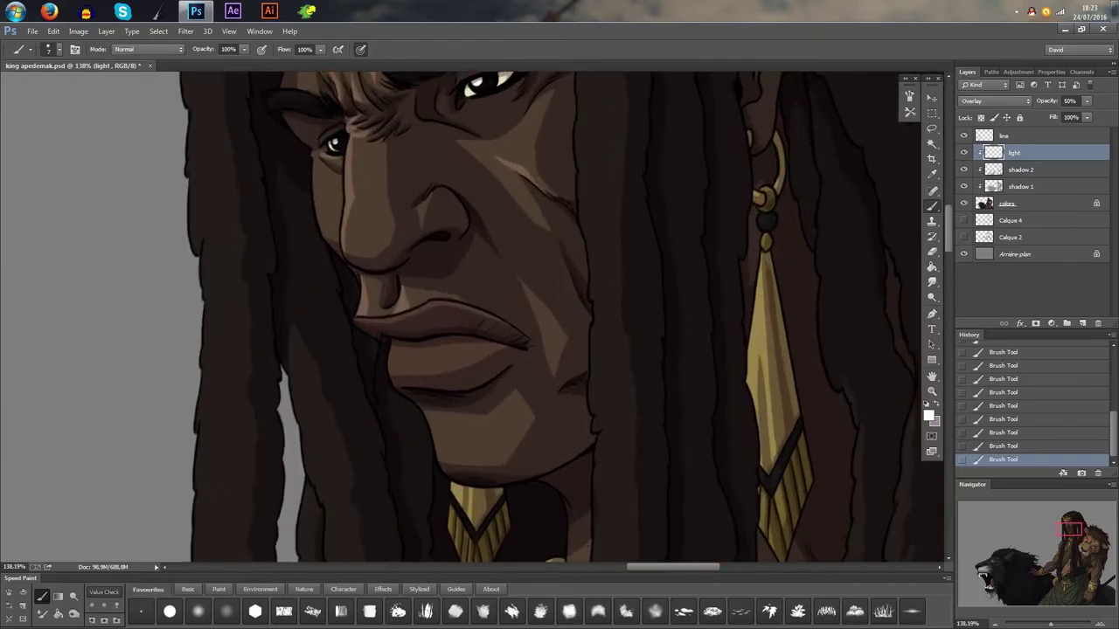
pyautogui.scroll(-2, 505, 306)
pyautogui.scroll(-2, 505, 306)
pyautogui.scroll(2, 505, 306)
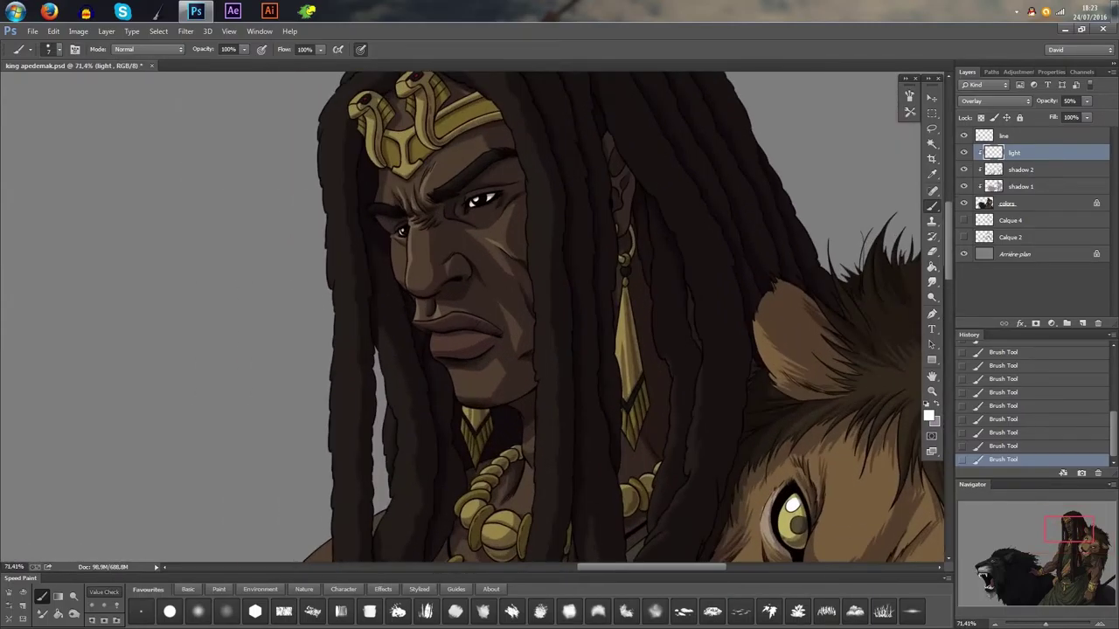
# - Trim and taper the highlight beside the philtrum with the Eraser
pyautogui.click(932, 252)
pyautogui.scroll(2, 822, 250)
pyautogui.scroll(2, 259, 332)
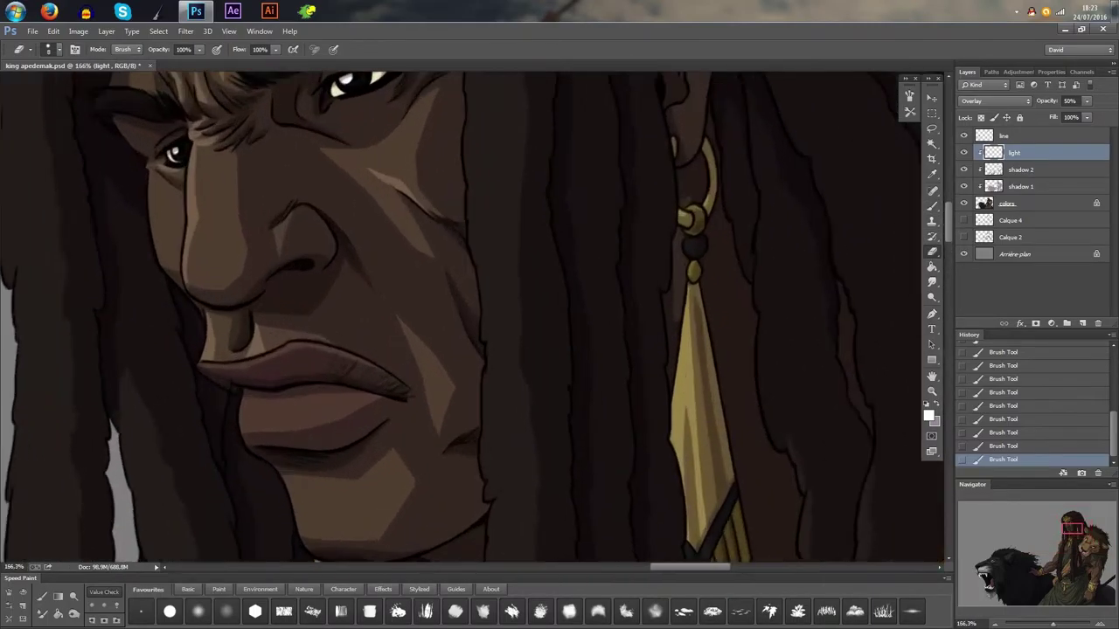
pyautogui.moveTo(263, 348); pyautogui.dragTo(263, 317)
pyautogui.moveTo(260, 336); pyautogui.dragTo(262, 318)
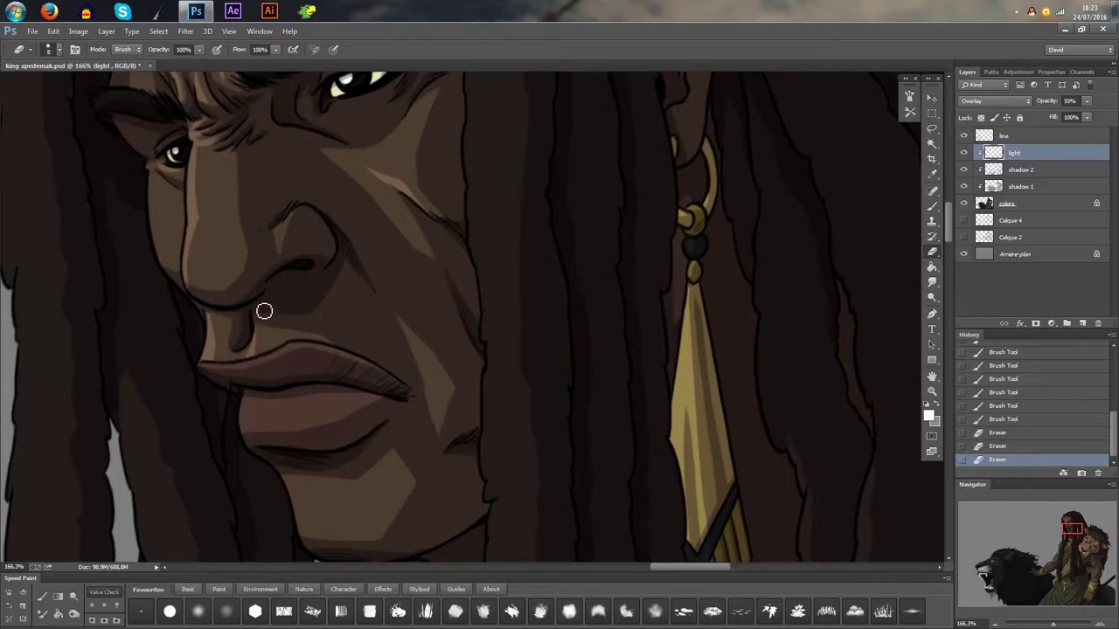
pyautogui.click(264, 311)
pyautogui.scroll(-1, 264, 311)
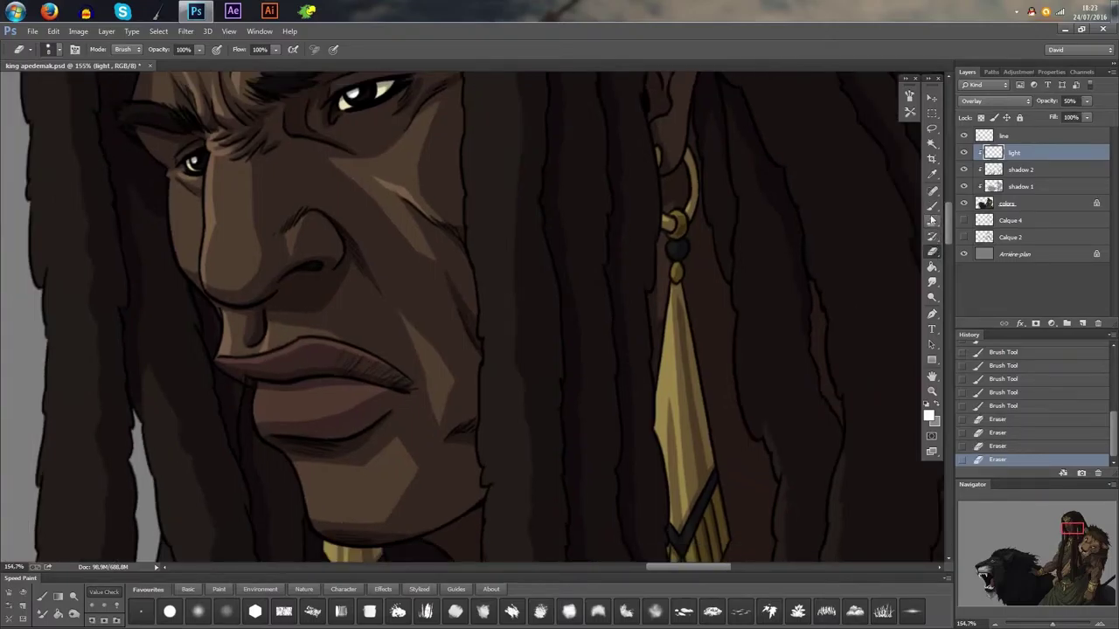
# - Paint short glossy highlights across the middle of the lower lip with the Brush
pyautogui.click(932, 206)
pyautogui.scroll(2, 490, 302)
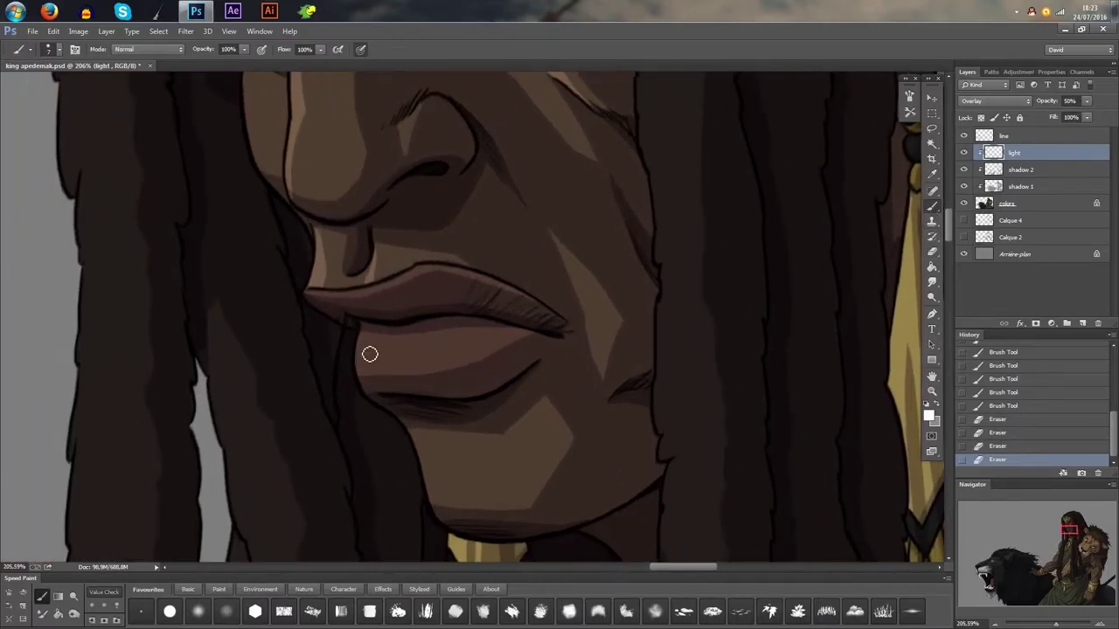
pyautogui.moveTo(370, 352)
pyautogui.mouseDown()
pyautogui.moveTo(394, 364)
pyautogui.moveTo(459, 345)
pyautogui.mouseUp()
pyautogui.click(407, 347)
pyautogui.scroll(-10, 662, 284)
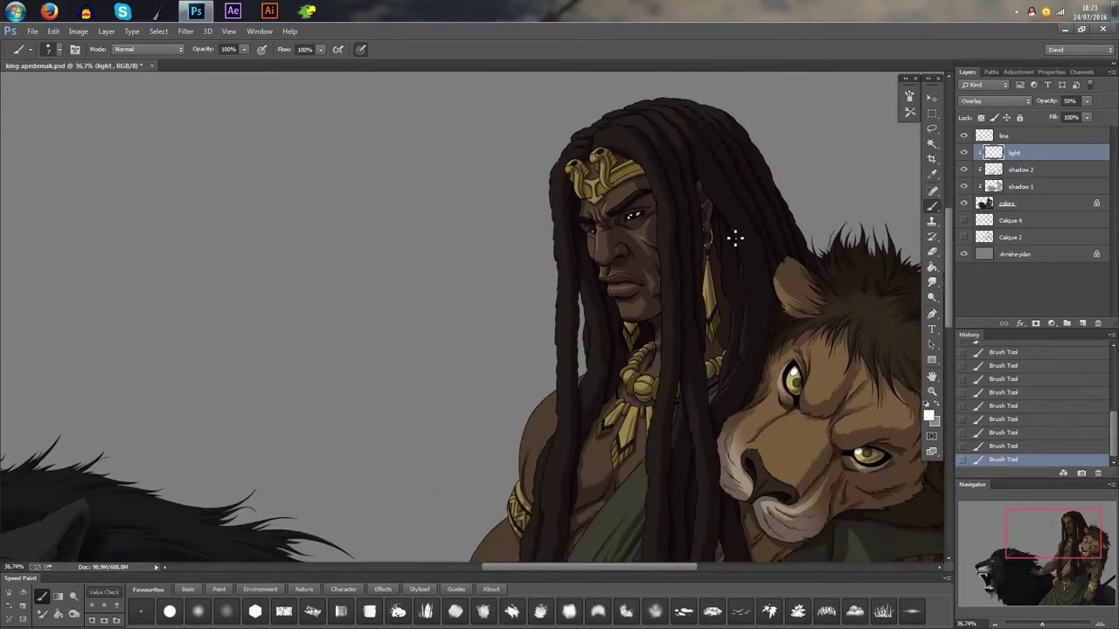
# - Paint a highlight down the outer edge of the farther cheek, below the eye, with a size 14 brush
pyautogui.scroll(8, 735, 238)
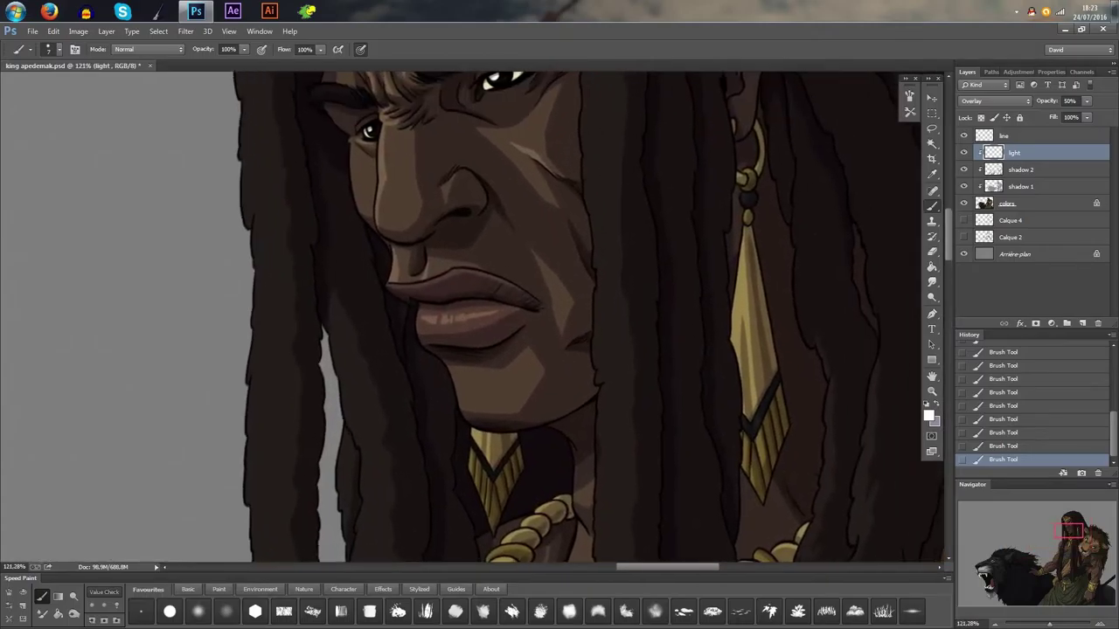
pyautogui.scroll(1, 466, 401)
pyautogui.moveTo(466, 401); pyautogui.dragTo(450, 345)
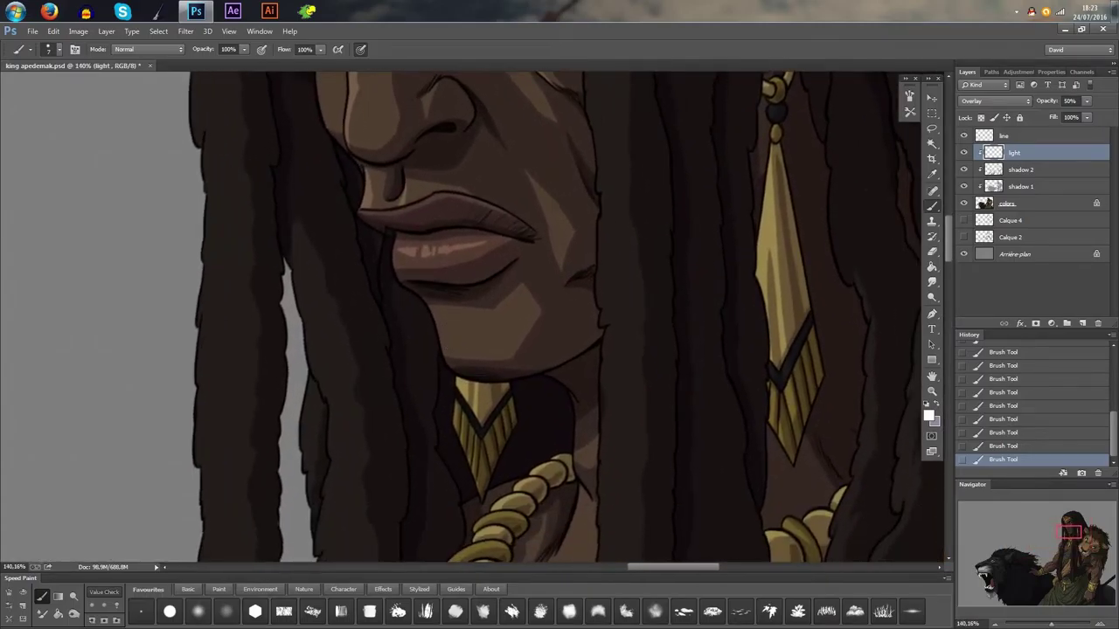
pyautogui.moveTo(418, 231); pyautogui.dragTo(476, 384)
pyautogui.moveTo(360, 248); pyautogui.dragTo(365, 273)
pyautogui.moveTo(355, 200); pyautogui.dragTo(368, 271)
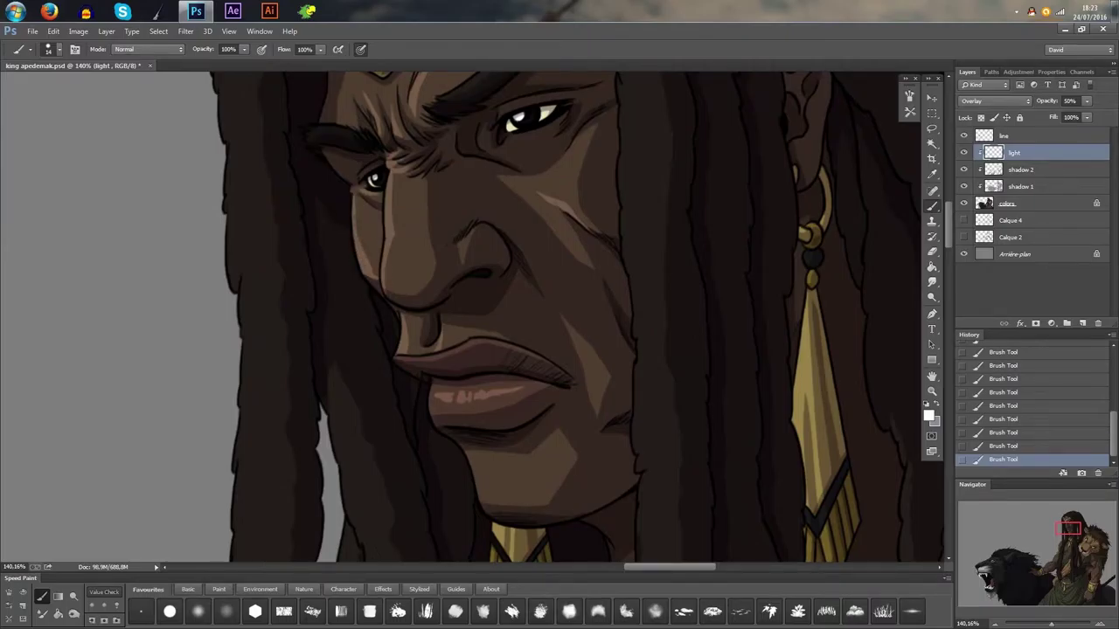
# - Trim the farther cheek highlight and the area around the farther eye with the Eraser, and check the whole face
pyautogui.press('e')
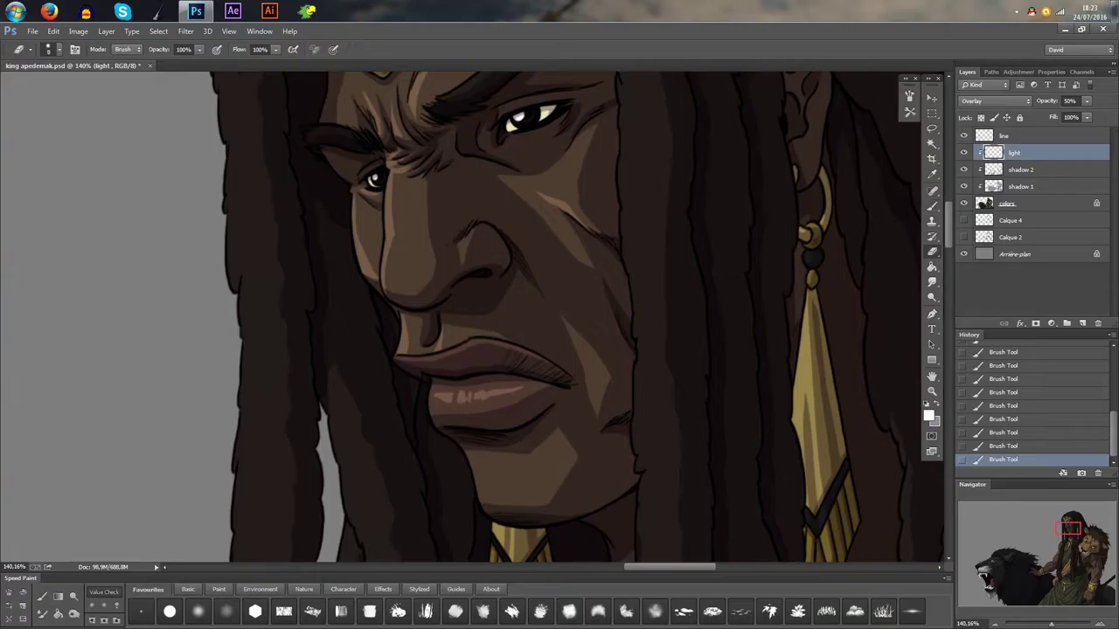
pyautogui.moveTo(370, 256); pyautogui.dragTo(380, 277)
pyautogui.moveTo(362, 230); pyautogui.dragTo(368, 249)
pyautogui.moveTo(385, 287); pyautogui.dragTo(377, 264)
pyautogui.moveTo(362, 217); pyautogui.dragTo(363, 233)
pyautogui.moveTo(374, 185); pyautogui.dragTo(379, 171)
pyautogui.scroll(-5, 379, 171)
pyautogui.scroll(-2, 380, 173)
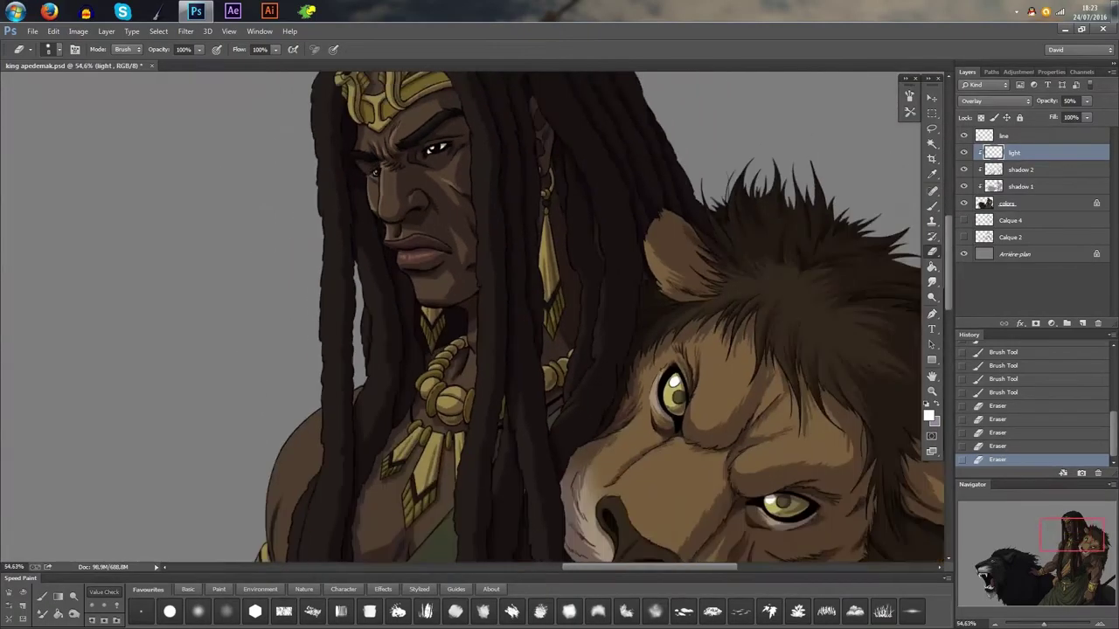
# - Paint a highlight down the front edge of the chin, below the lower lip, with the Brush
pyautogui.click(932, 205)
pyautogui.scroll(6, 424, 289)
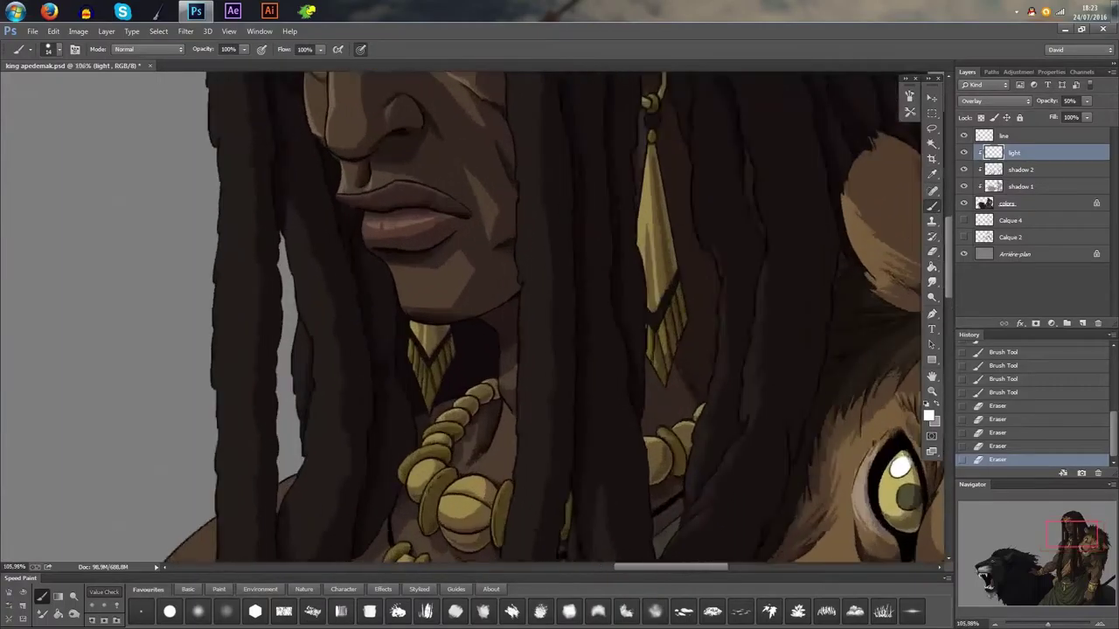
pyautogui.moveTo(382, 260)
pyautogui.mouseDown()
pyautogui.moveTo(418, 343)
pyautogui.moveTo(407, 323)
pyautogui.mouseUp()
pyautogui.moveTo(393, 273)
pyautogui.mouseDown()
pyautogui.moveTo(414, 327)
pyautogui.moveTo(408, 296)
pyautogui.mouseUp()
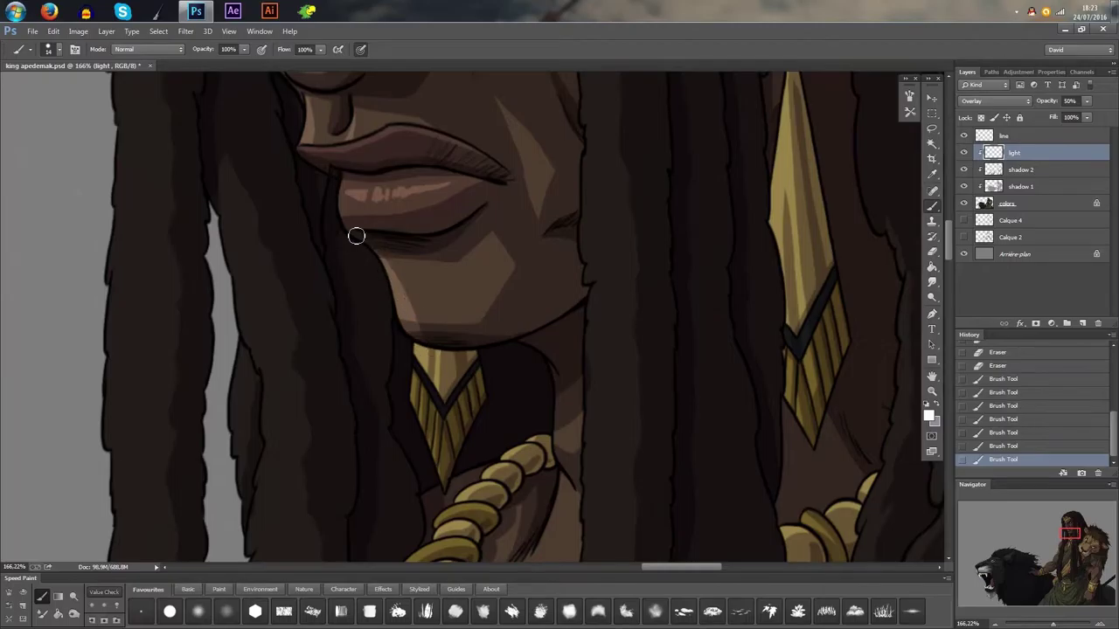
# - Trim and taper the chin highlight with the Eraser, and check the whole head
pyautogui.click(932, 252)
pyautogui.moveTo(424, 334); pyautogui.dragTo(413, 301)
pyautogui.moveTo(389, 258); pyautogui.dragTo(382, 250)
pyautogui.moveTo(410, 288)
pyautogui.mouseDown()
pyautogui.moveTo(402, 276)
pyautogui.moveTo(428, 333)
pyautogui.moveTo(395, 263)
pyautogui.moveTo(416, 279)
pyautogui.mouseUp()
pyautogui.scroll(-6, 608, 312)
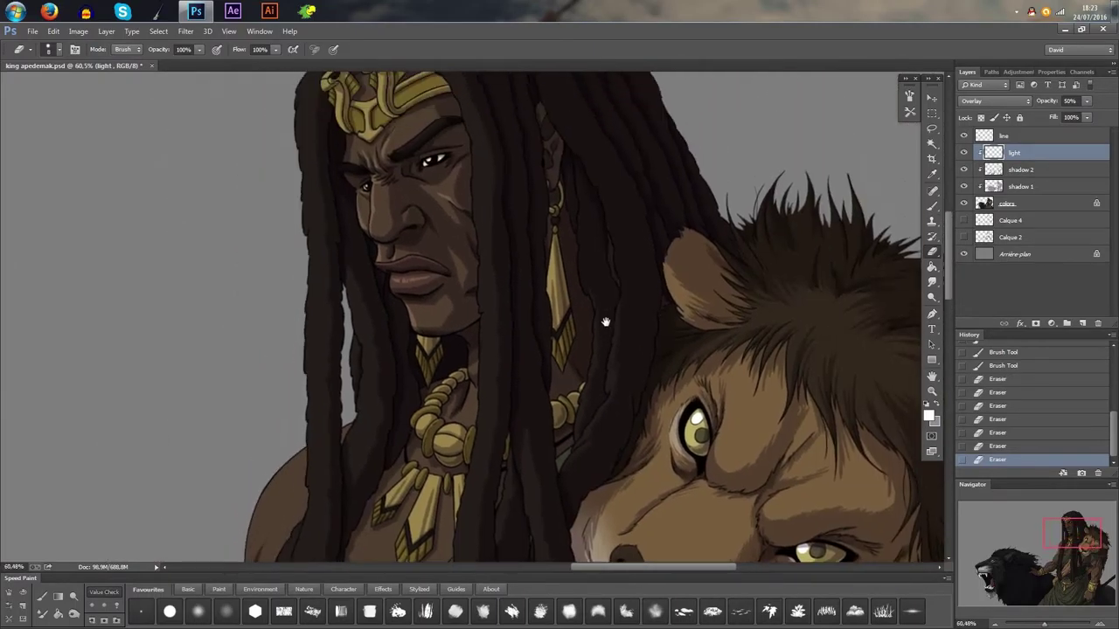
pyautogui.scroll(-2, 609, 312)
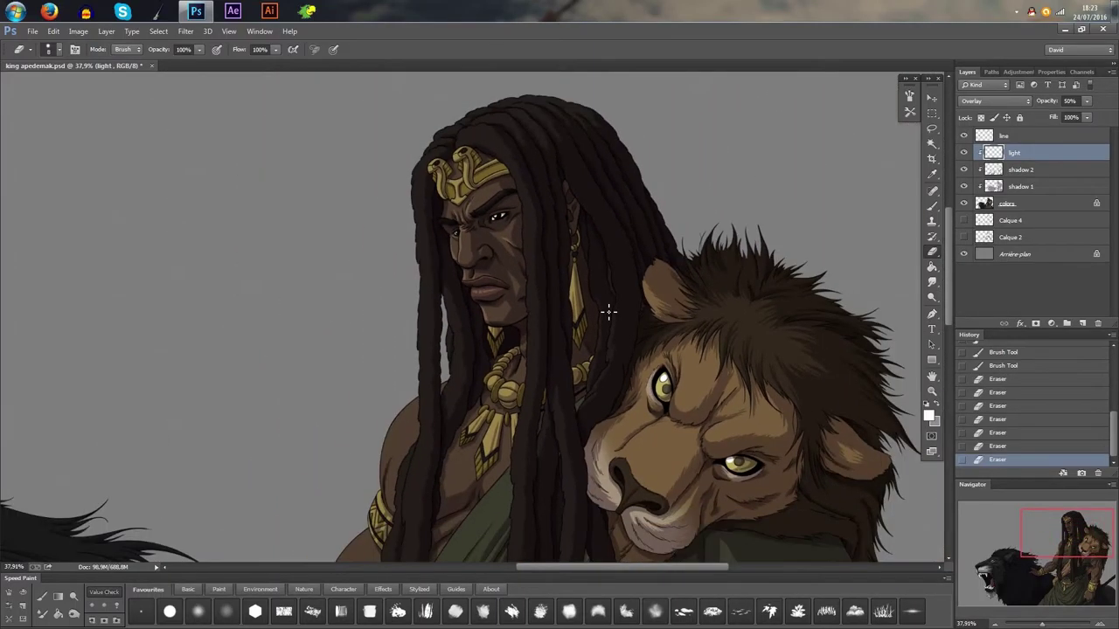
# - Hide and show the light layer repeatedly to compare the illustration with and without the highlights
pyautogui.click(964, 154)
pyautogui.click(964, 153)
pyautogui.click(964, 154)
pyautogui.click(964, 153)
pyautogui.click(964, 154)
pyautogui.click(964, 154)
pyautogui.click(965, 154)
pyautogui.click(965, 154)
pyautogui.scroll(-2, 604, 328)
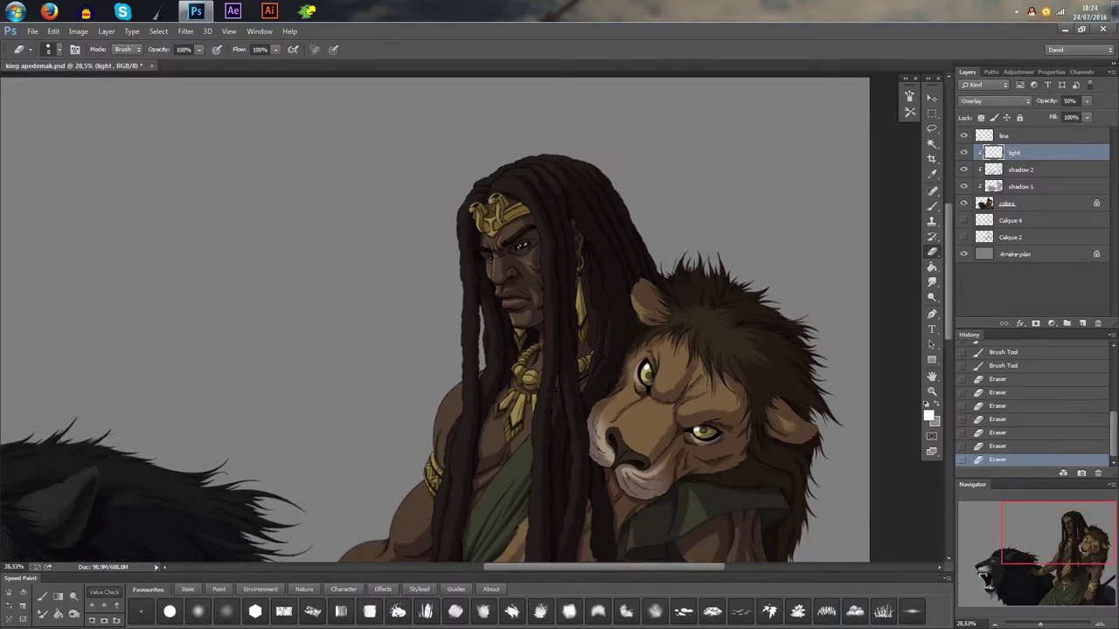
# - Paint thin highlights along the edges of the diadem's central anchor-shaped ornament with a smaller brush, clearing any active selection
pyautogui.scroll(6, 553, 264)
pyautogui.moveTo(588, 296); pyautogui.dragTo(651, 319)
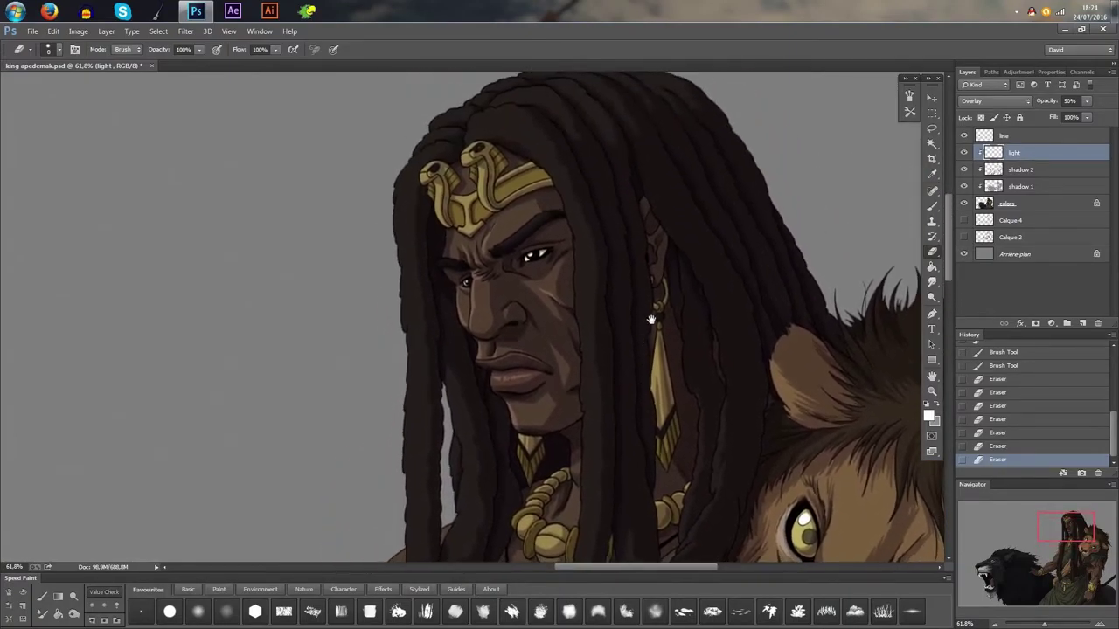
pyautogui.press('b')
pyautogui.scroll(5, 607, 339)
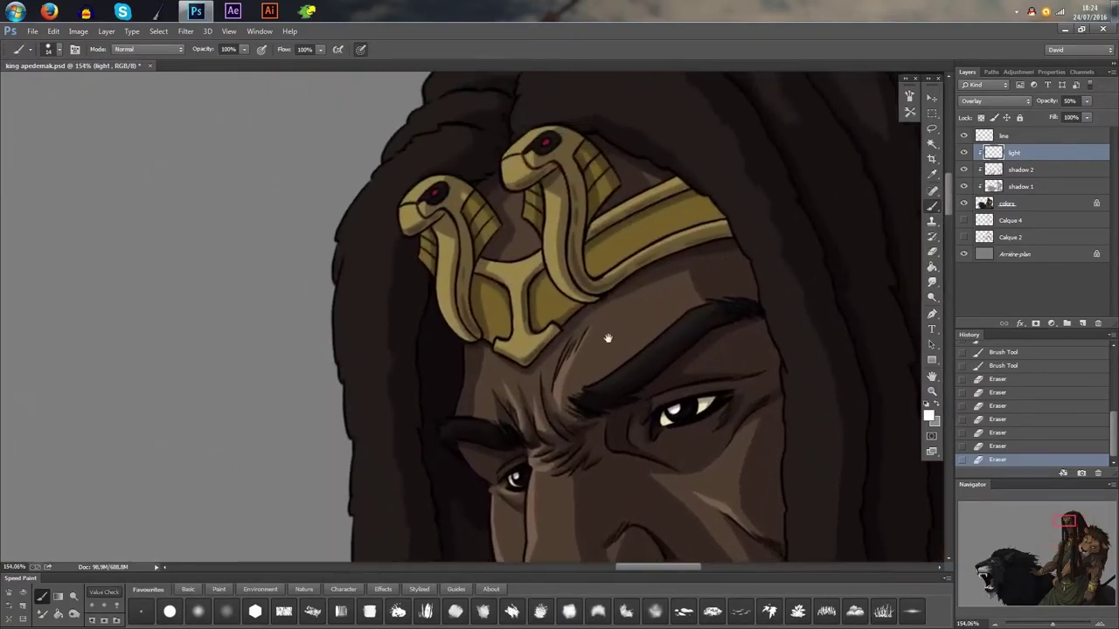
pyautogui.scroll(2, 607, 338)
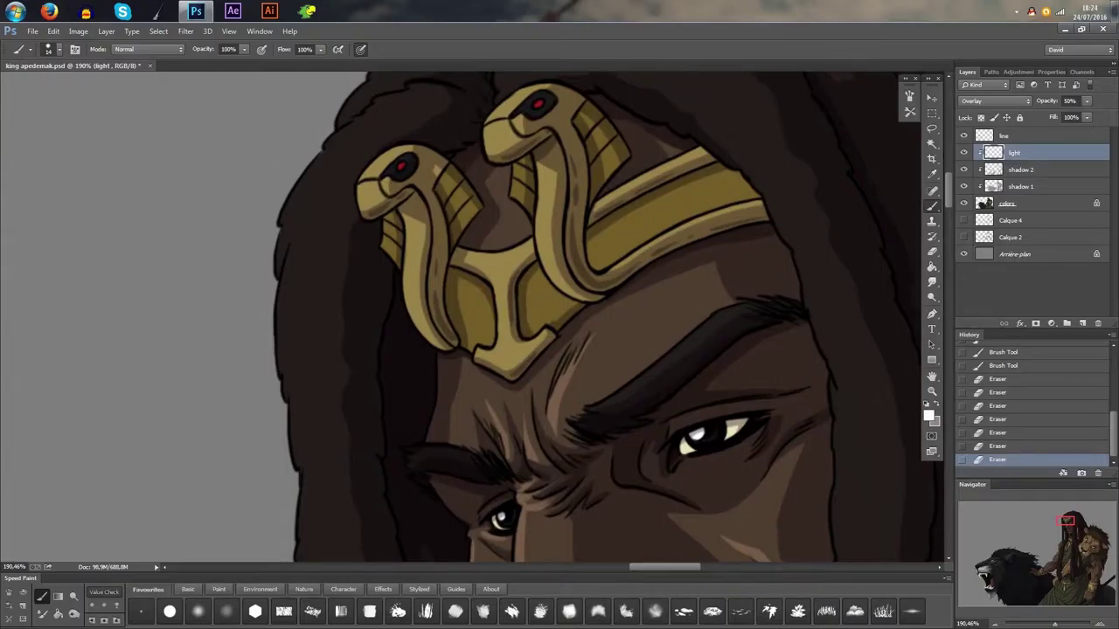
pyautogui.scroll(2, 494, 332)
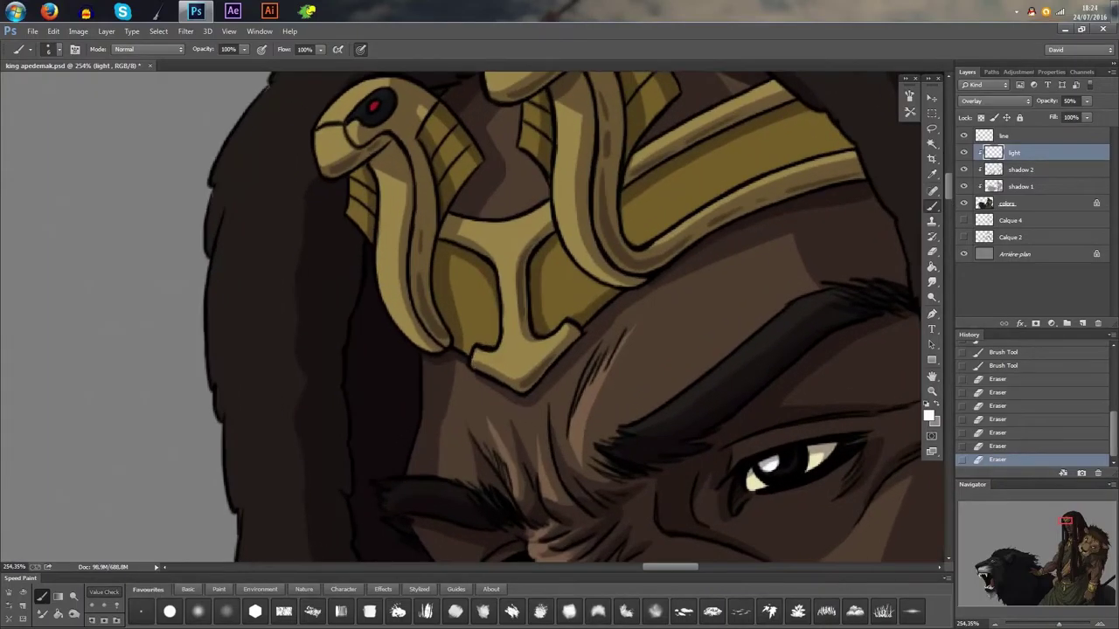
pyautogui.keyDown('alt'); pyautogui.rightClick(482, 350); pyautogui.keyUp('alt')
pyautogui.moveTo(483, 353); pyautogui.dragTo(491, 359)
pyautogui.hotkey('ctrl', 'd')
pyautogui.moveTo(477, 361)
pyautogui.mouseDown()
pyautogui.moveTo(526, 325)
pyautogui.moveTo(505, 315)
pyautogui.moveTo(501, 281)
pyautogui.mouseUp()
pyautogui.moveTo(506, 330); pyautogui.dragTo(501, 272)
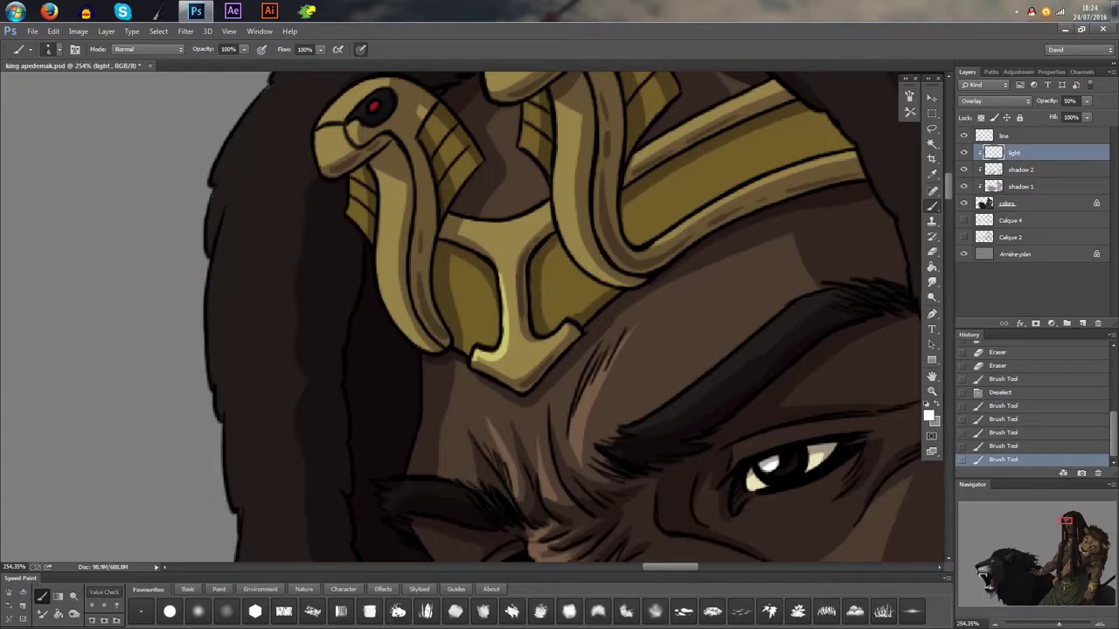
pyautogui.moveTo(535, 347); pyautogui.dragTo(563, 332)
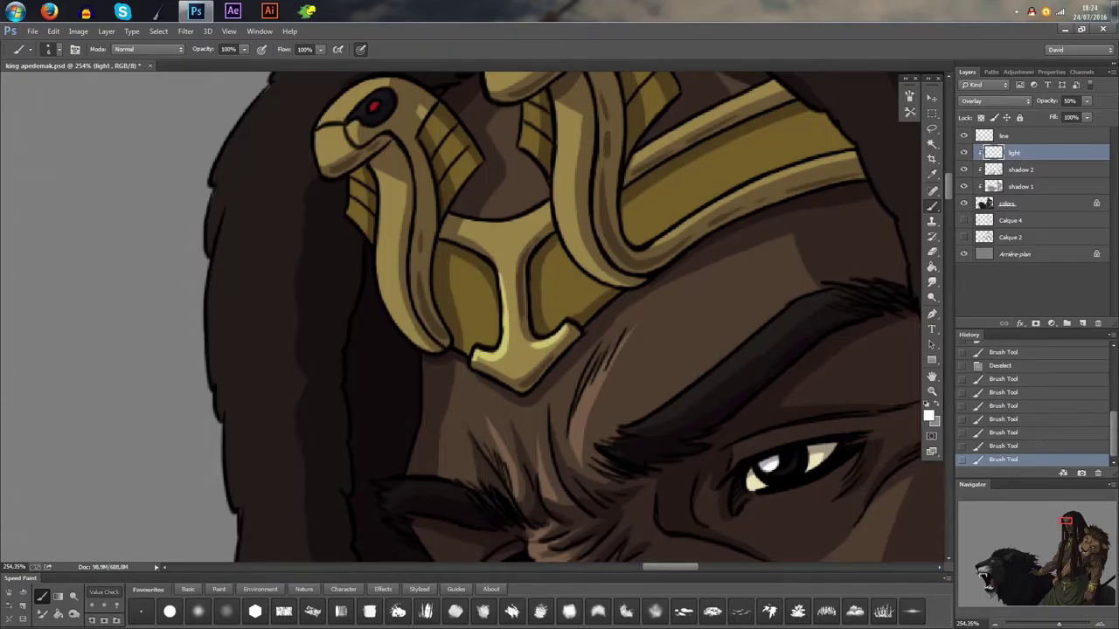
pyautogui.moveTo(456, 231); pyautogui.dragTo(549, 204)
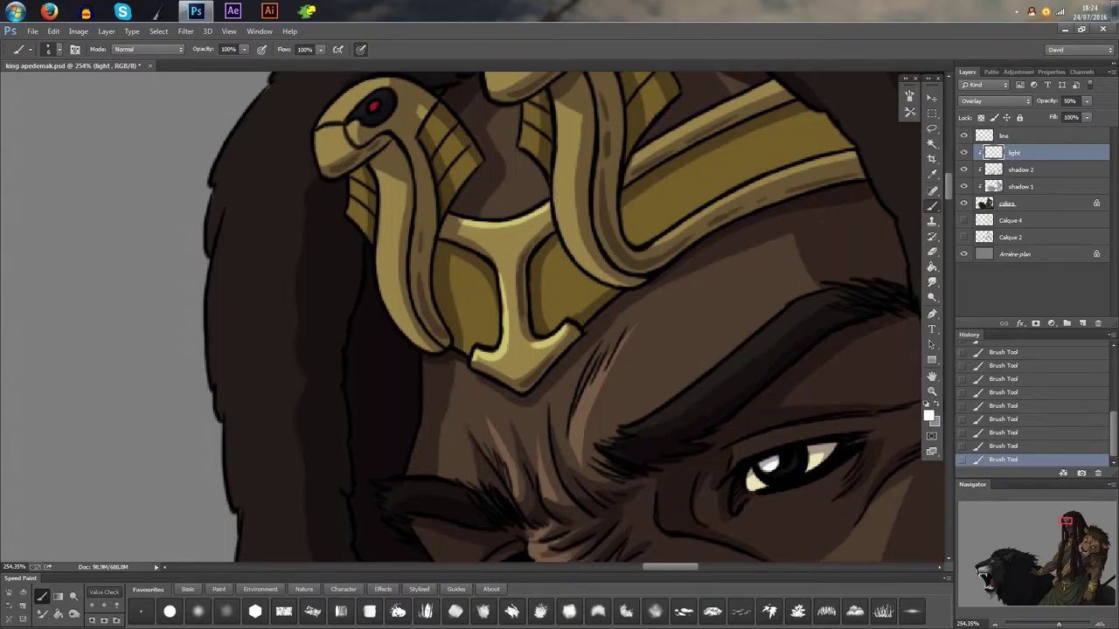
# - Paint highlights down the outer edge of the farther cobra's body and over its head and snout
pyautogui.moveTo(426, 350); pyautogui.dragTo(399, 201)
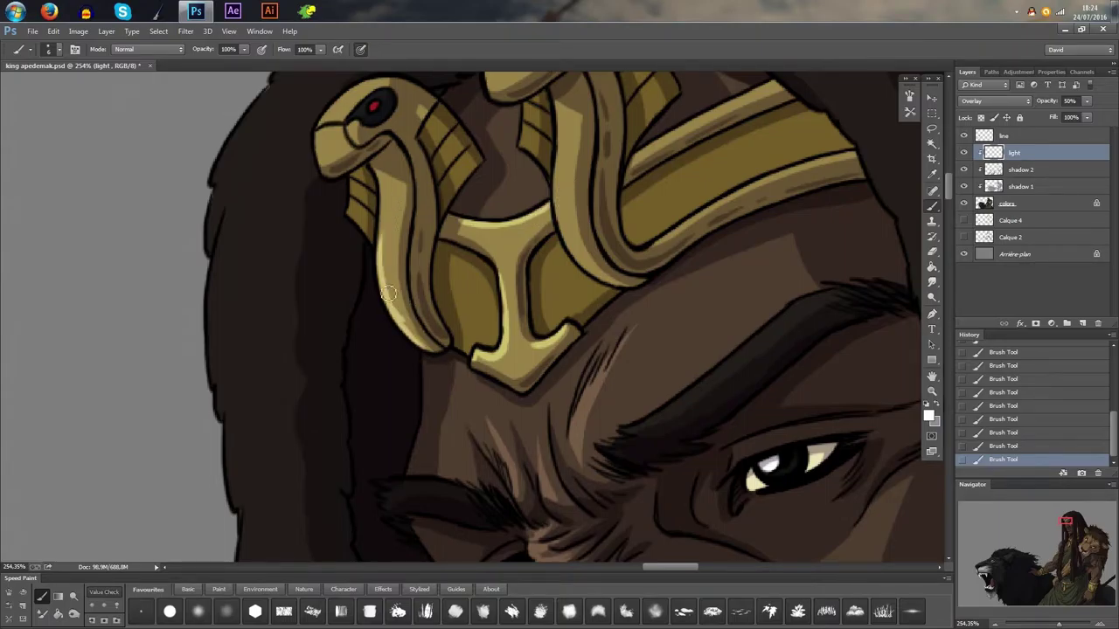
pyautogui.moveTo(388, 294); pyautogui.dragTo(380, 194)
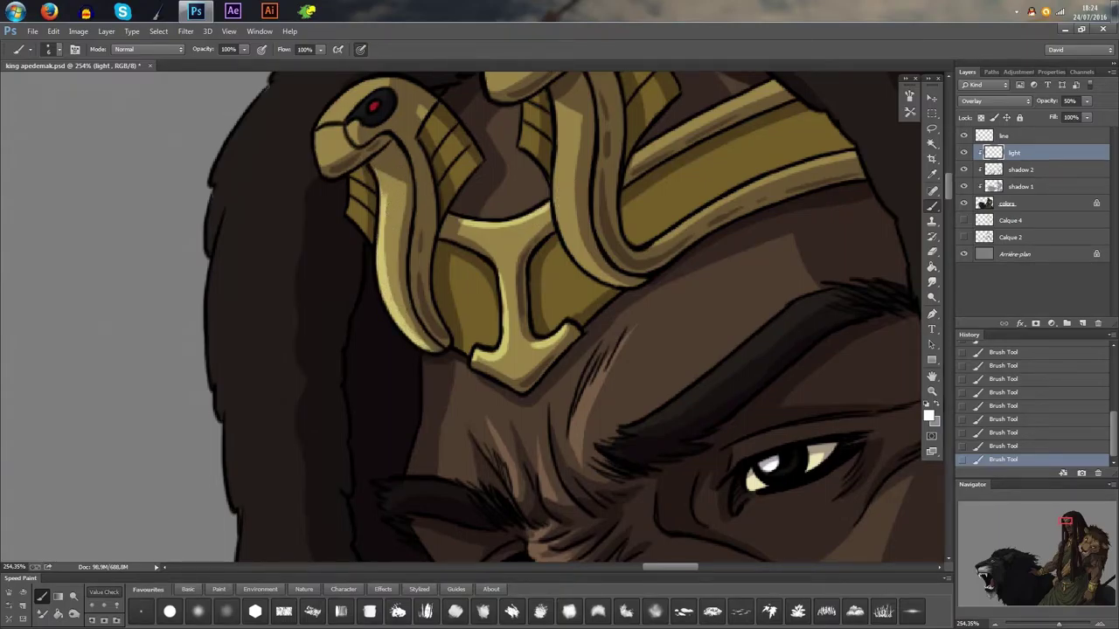
pyautogui.moveTo(508, 245); pyautogui.dragTo(561, 291)
pyautogui.moveTo(441, 234); pyautogui.dragTo(444, 211)
pyautogui.moveTo(532, 216); pyautogui.dragTo(640, 306)
pyautogui.moveTo(476, 302); pyautogui.dragTo(500, 229)
pyautogui.moveTo(481, 276)
pyautogui.mouseDown()
pyautogui.moveTo(535, 214)
pyautogui.moveTo(637, 216)
pyautogui.moveTo(519, 264)
pyautogui.mouseUp()
pyautogui.scroll(-2, 530, 215)
pyautogui.scroll(3, 528, 244)
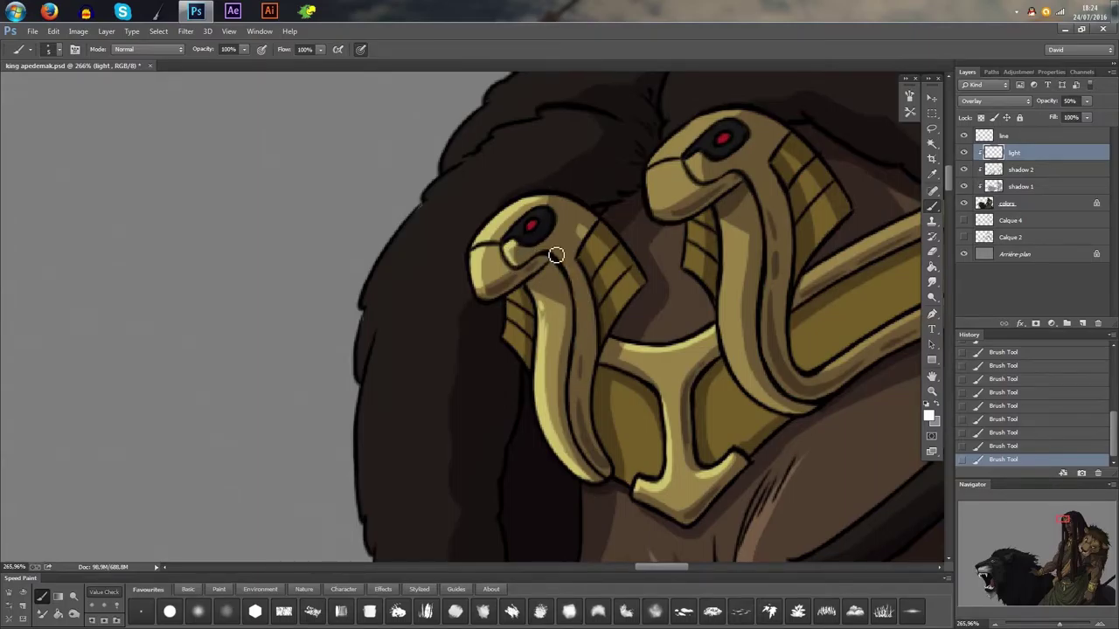
# - Paint highlights on the farther cobra's inner neck and across the stripes on both sides of its hood
pyautogui.moveTo(574, 358); pyautogui.dragTo(574, 393)
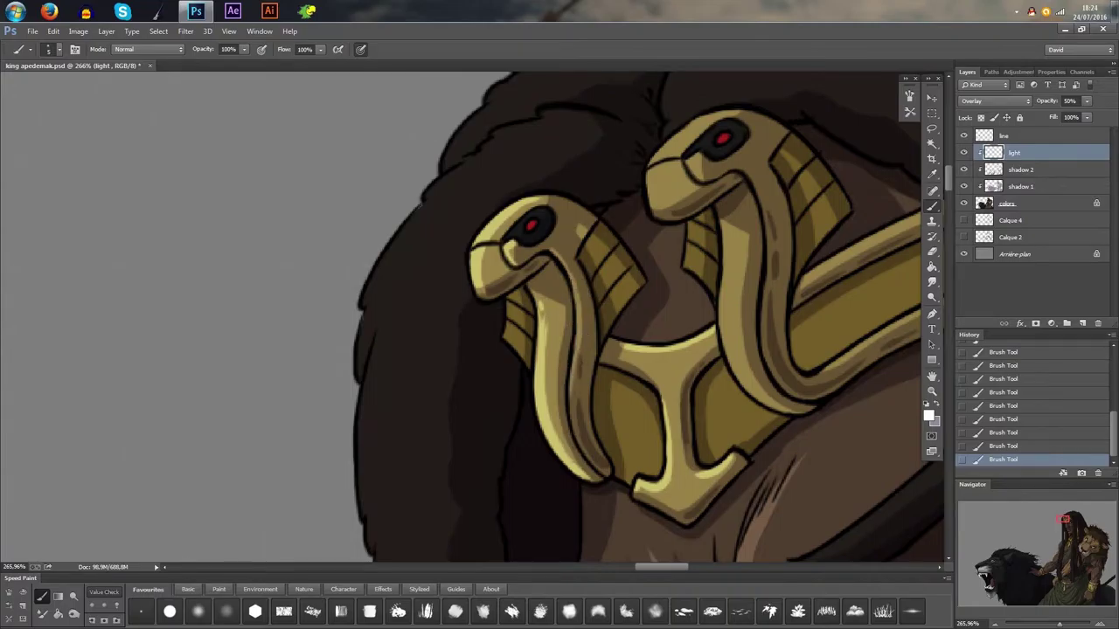
pyautogui.moveTo(602, 287); pyautogui.dragTo(621, 234)
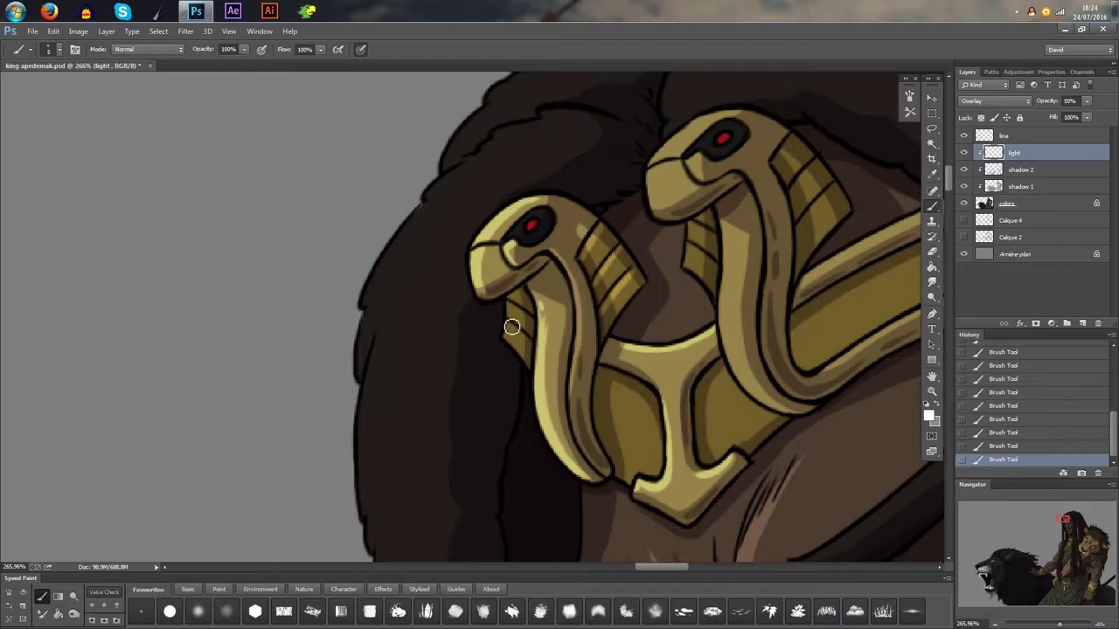
pyautogui.moveTo(511, 327)
pyautogui.mouseDown()
pyautogui.moveTo(528, 340)
pyautogui.moveTo(523, 303)
pyautogui.mouseUp()
pyautogui.scroll(-1, 531, 285)
pyautogui.scroll(2, 531, 284)
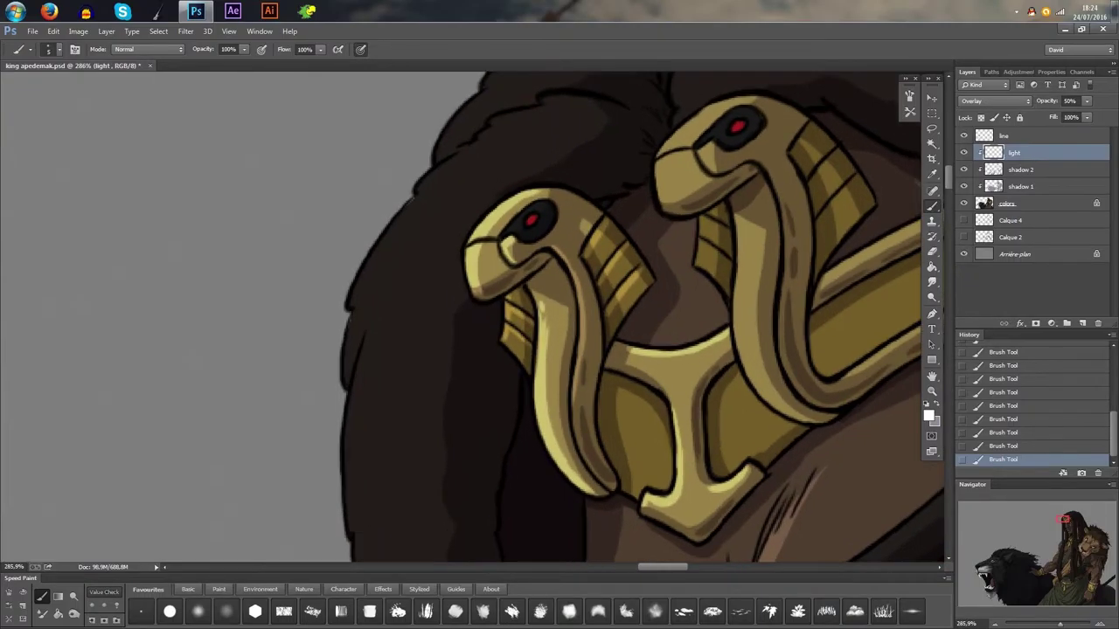
pyautogui.scroll(-1, 593, 341)
# - Paint matching highlights on the nearer cobra's head, neck and hood stripes
pyautogui.moveTo(593, 341); pyautogui.dragTo(490, 323)
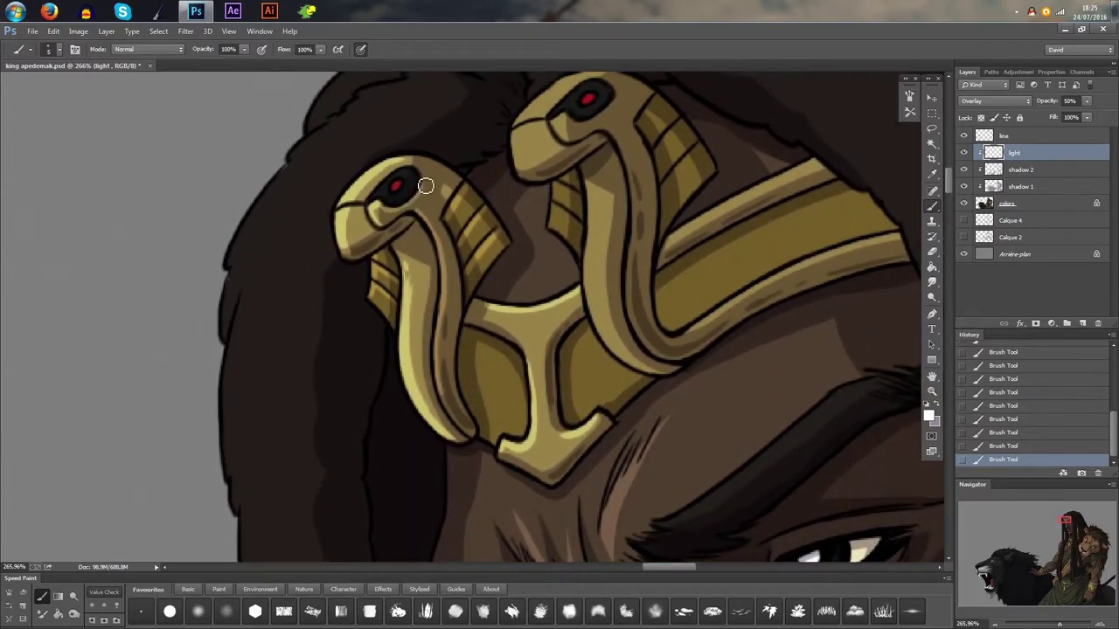
pyautogui.scroll(-3, 428, 182)
pyautogui.scroll(3, 525, 315)
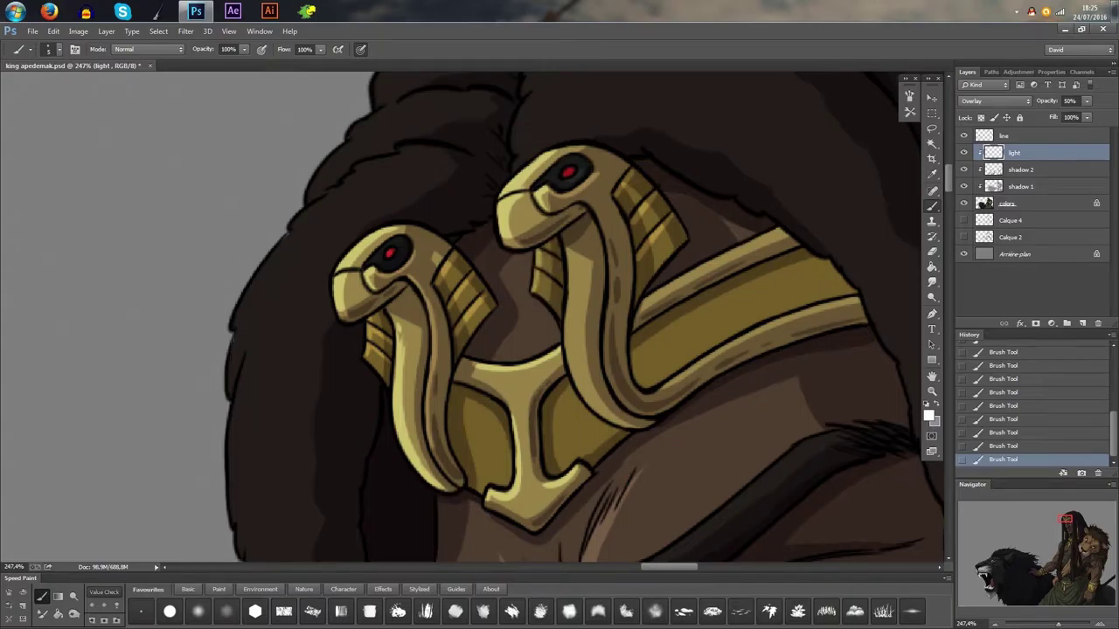
pyautogui.scroll(-4, 634, 296)
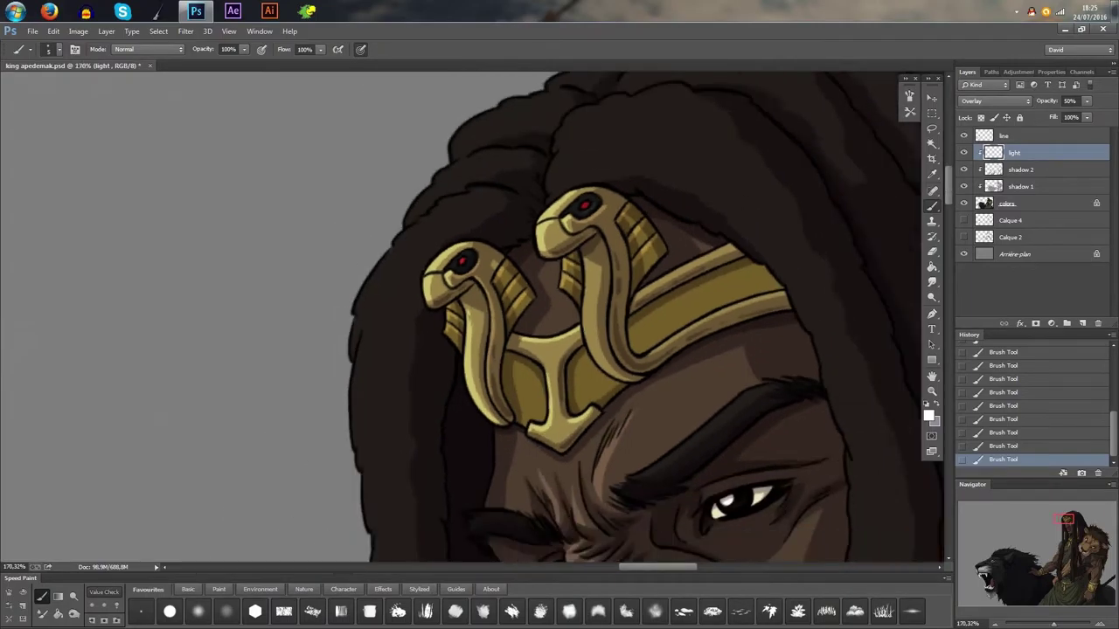
# - Adjust the brush size and paint short broken highlights along the upper and lower rims of the diadem band
pyautogui.scroll(4, 490, 337)
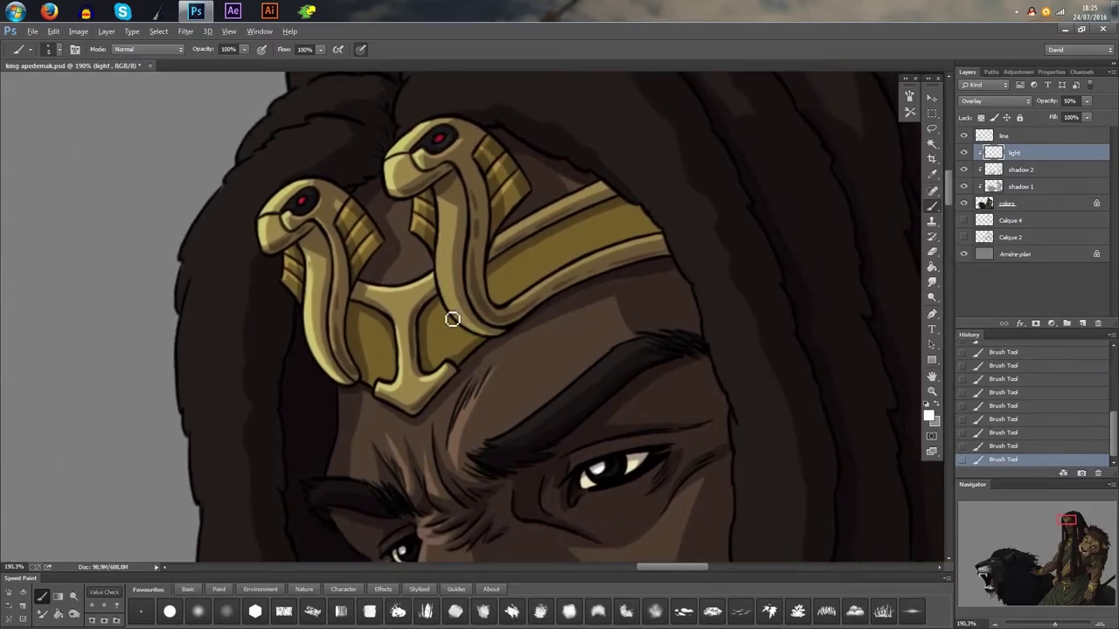
pyautogui.keyDown('alt'); pyautogui.rightClick(451, 316); pyautogui.keyUp('alt')
pyautogui.keyDown('alt'); pyautogui.rightClick(465, 262); pyautogui.keyUp('alt')
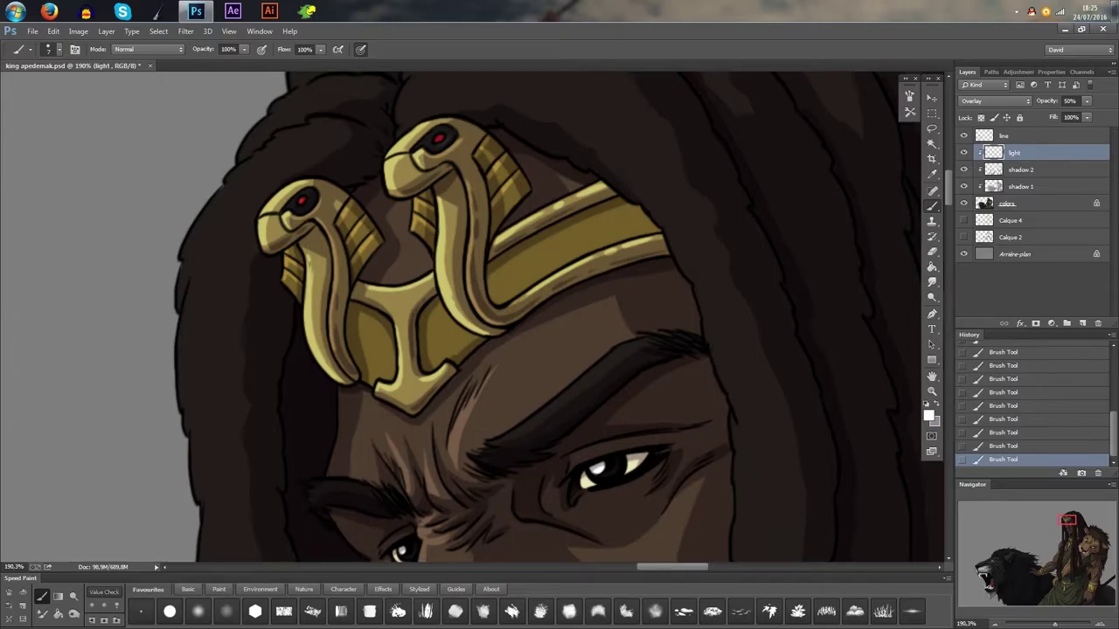
# - Toggle the light layer's visibility to compare the head and diadem with and without the highlights
pyautogui.scroll(-3, 425, 371)
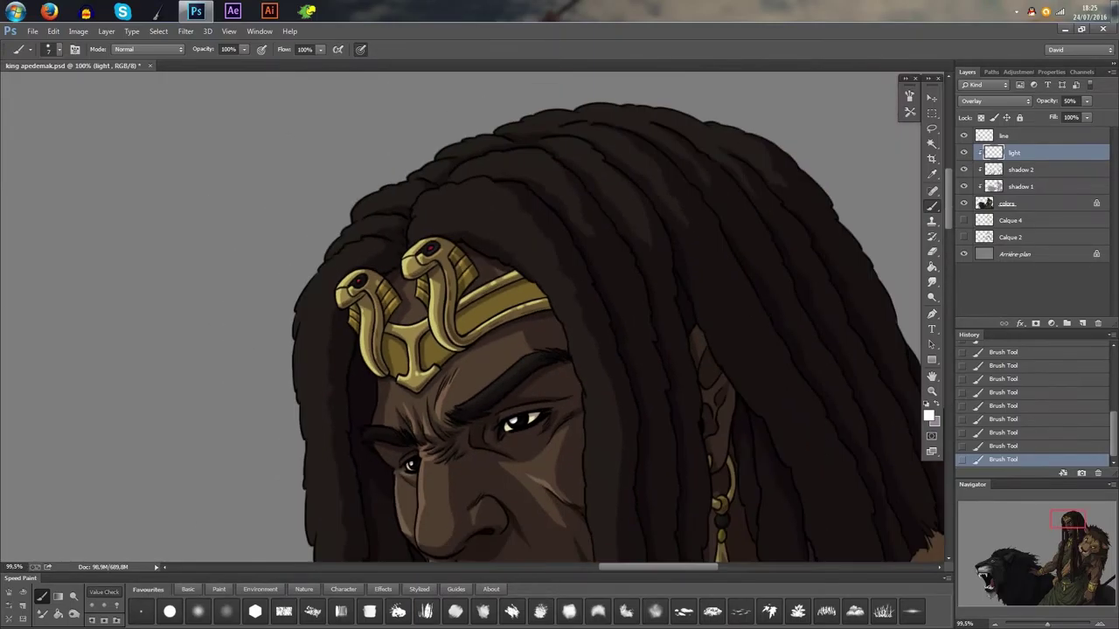
pyautogui.scroll(-2, 402, 362)
pyautogui.scroll(-2, 598, 281)
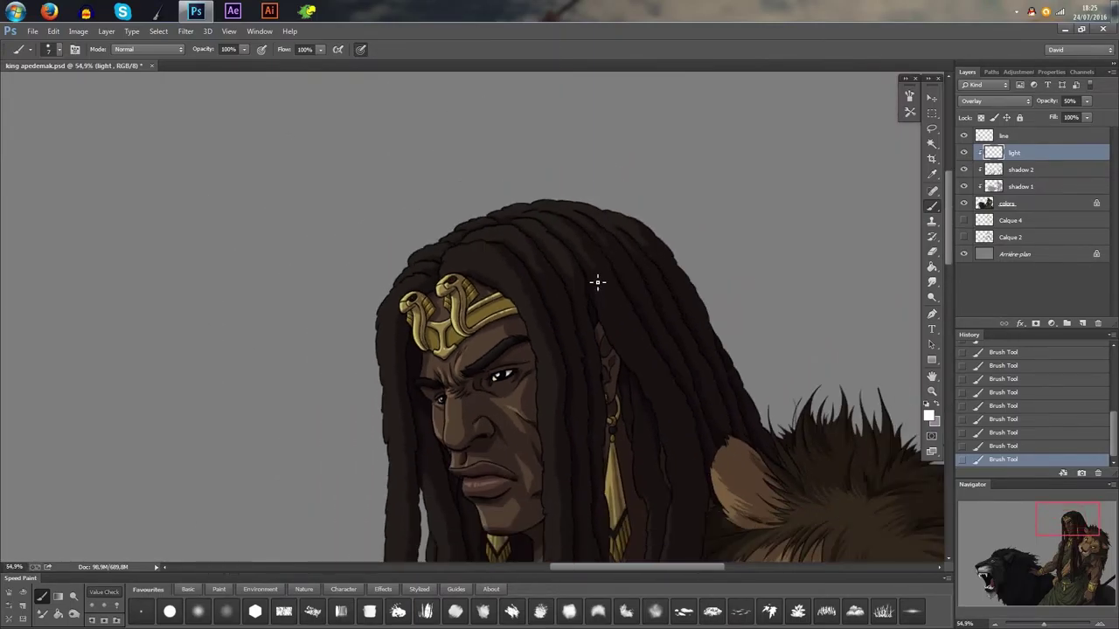
pyautogui.click(965, 154)
pyautogui.click(965, 153)
pyautogui.click(965, 154)
pyautogui.click(965, 154)
pyautogui.click(965, 154)
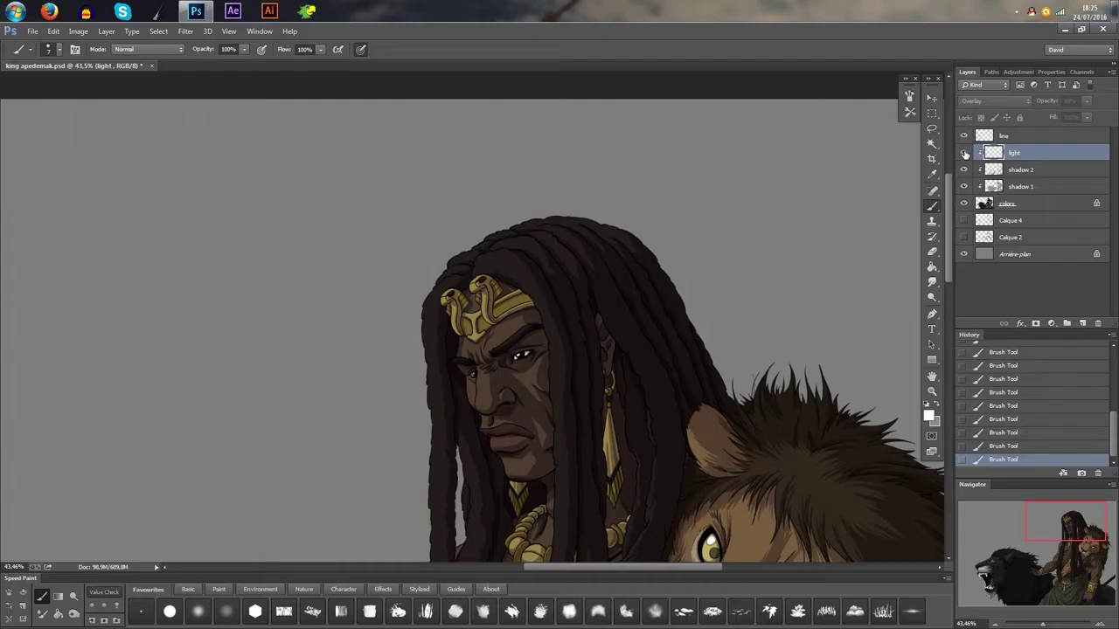
pyautogui.click(965, 154)
# - Select the diadem's darker gold panels on the colors layer with the Magic Wand, and hide the selection outline
pyautogui.scroll(6, 516, 304)
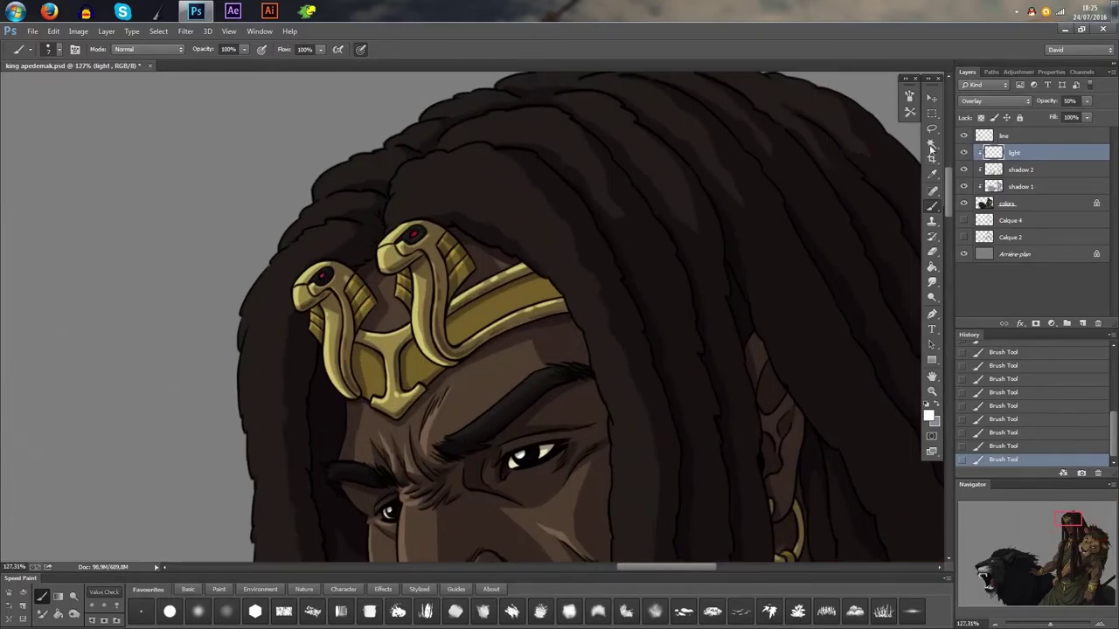
pyautogui.click(931, 145)
pyautogui.click(1044, 201)
pyautogui.scroll(2, 490, 373)
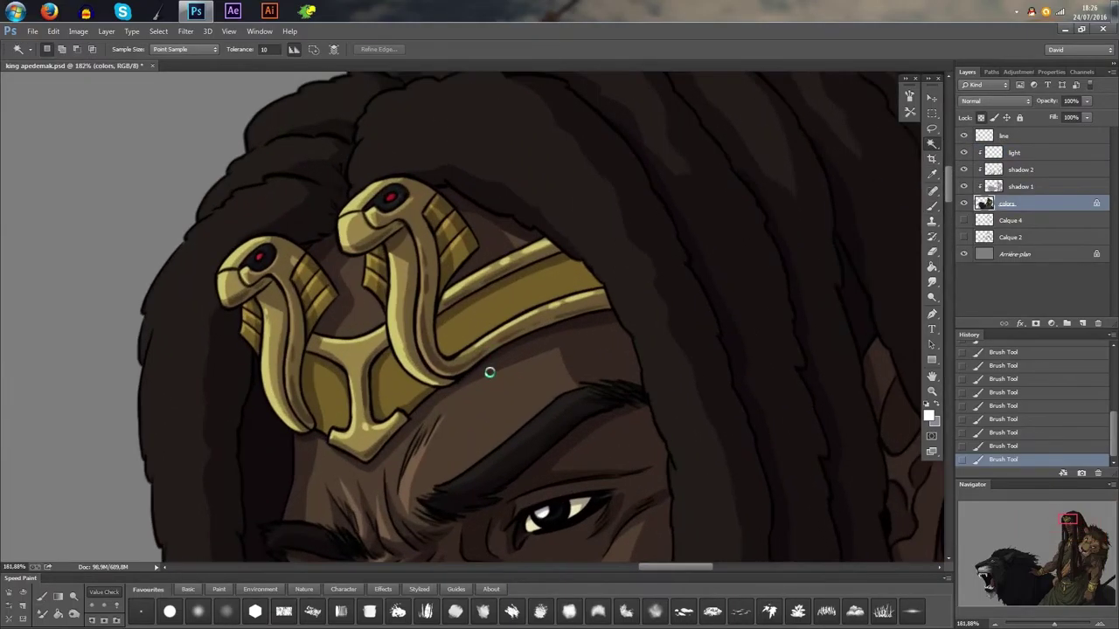
pyautogui.click(482, 374)
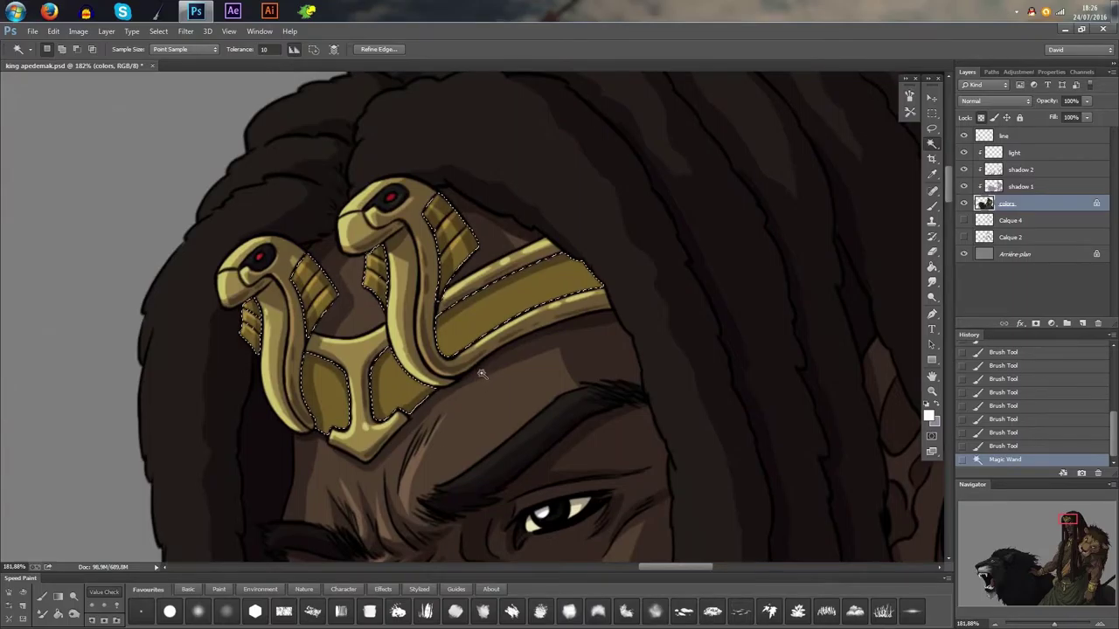
pyautogui.hotkey('ctrl', 'h')
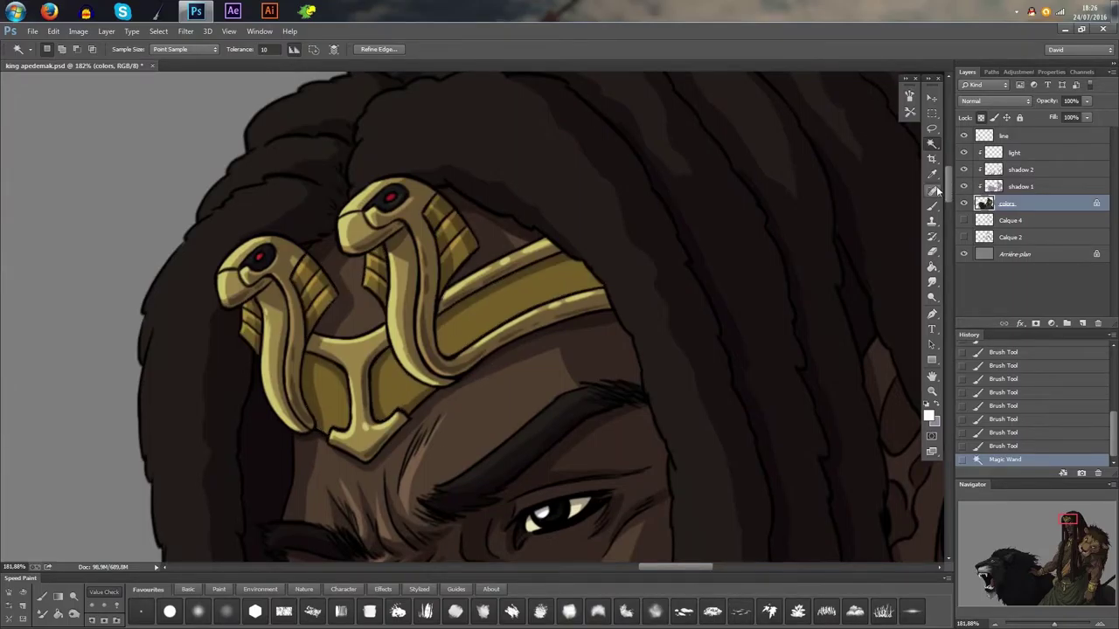
# - Paint vertical highlight bars across the diadem's band and the panel beside the farther cobra, on the light layer
pyautogui.click(932, 206)
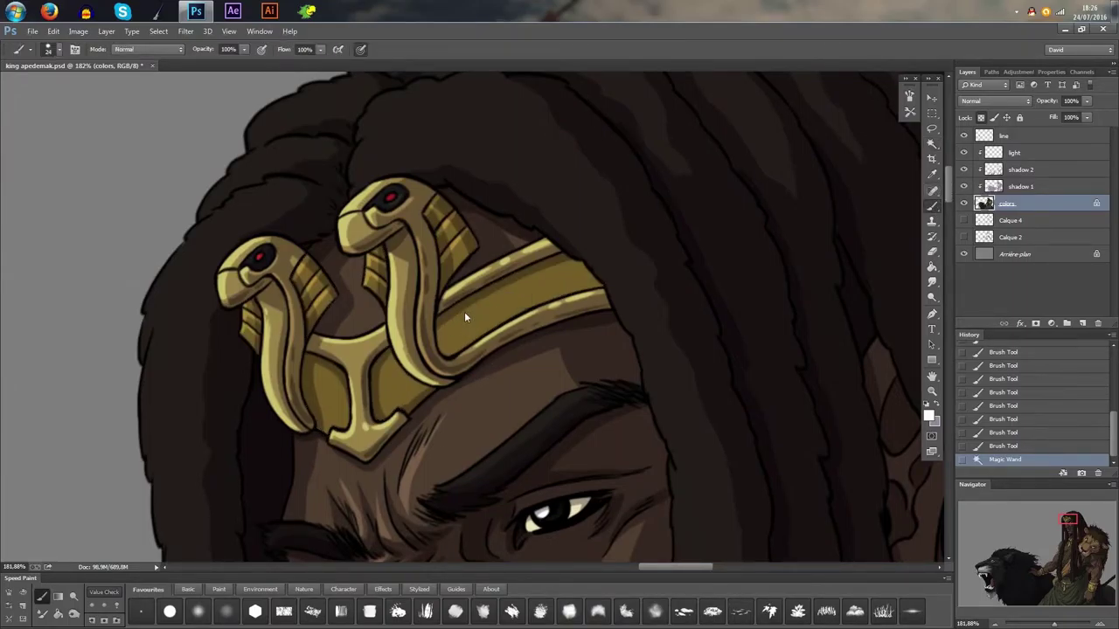
pyautogui.moveTo(470, 298); pyautogui.dragTo(464, 348)
pyautogui.hotkey('ctrl', 'z')
pyautogui.click(1022, 152)
pyautogui.moveTo(464, 299); pyautogui.dragTo(463, 349)
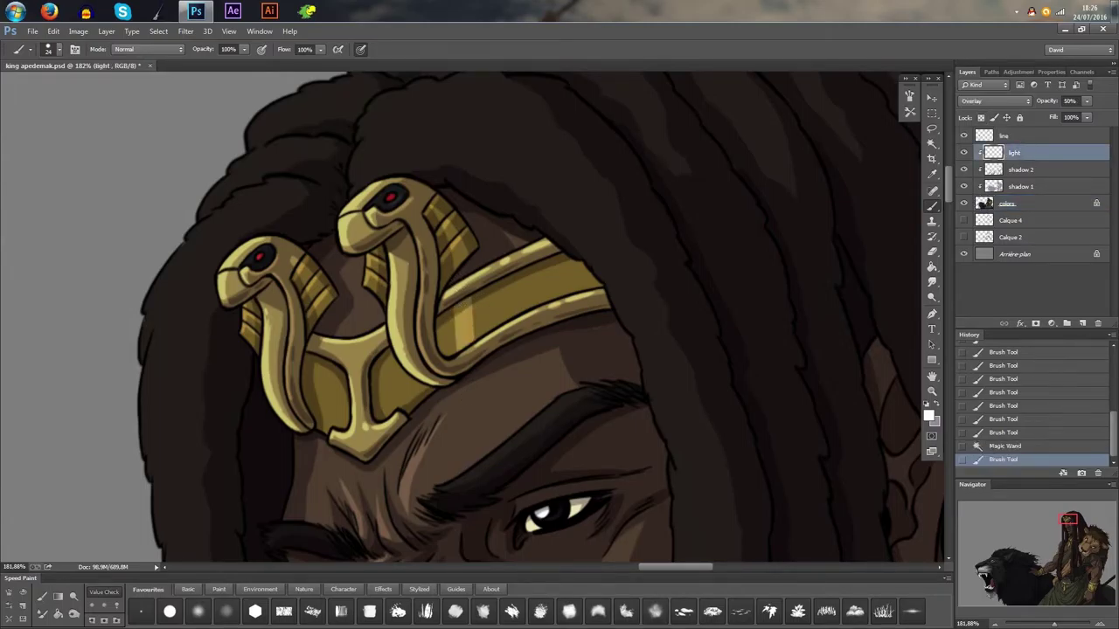
pyautogui.moveTo(471, 296)
pyautogui.mouseDown()
pyautogui.moveTo(469, 343)
pyautogui.moveTo(483, 336)
pyautogui.mouseUp()
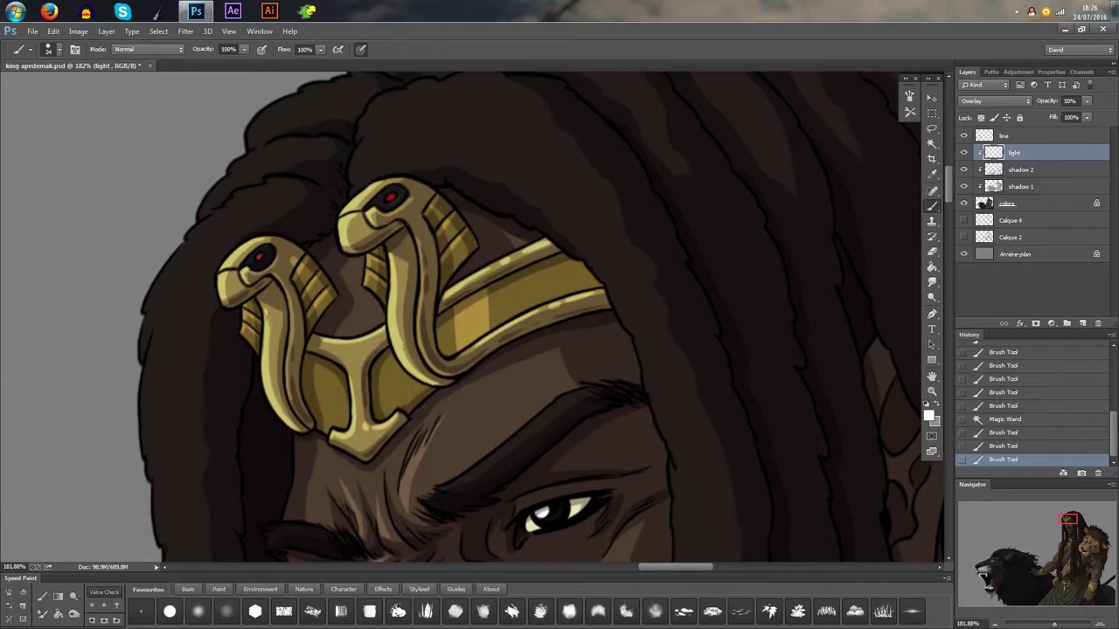
pyautogui.moveTo(499, 281); pyautogui.dragTo(499, 324)
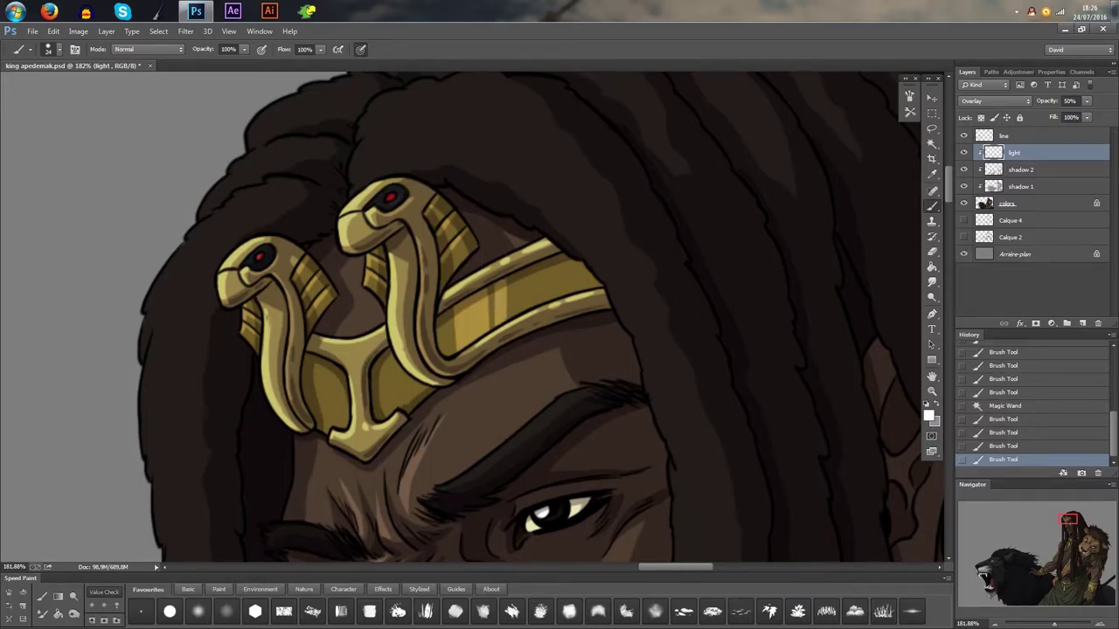
pyautogui.moveTo(333, 382); pyautogui.dragTo(334, 426)
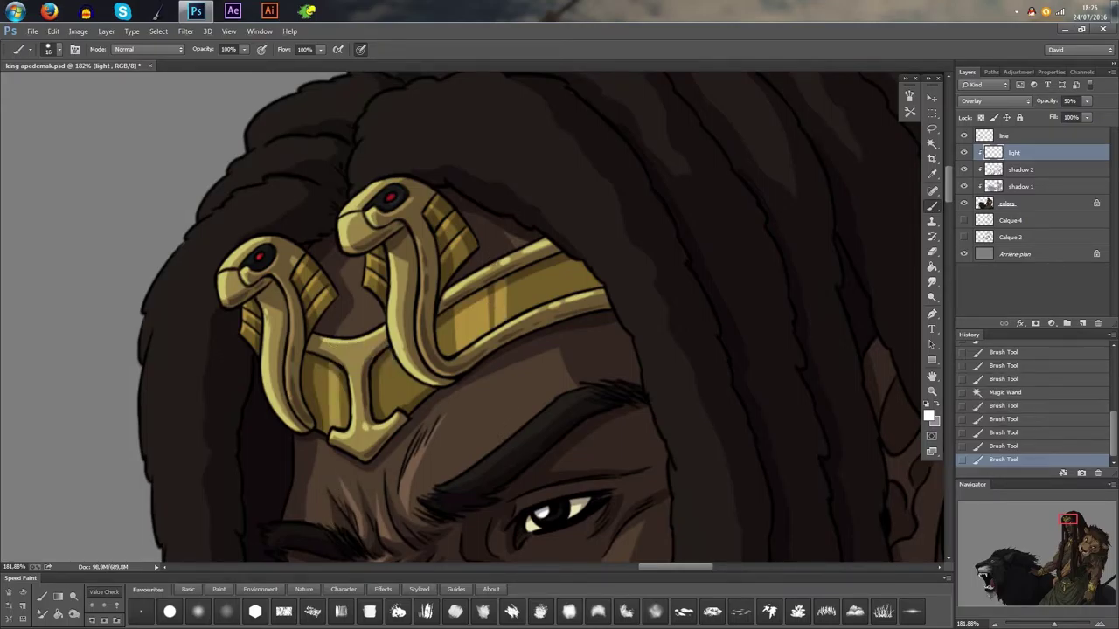
# - Paint vertical highlight bars on the diadem's dark gold panels either side of its central bracket, on the light layer
pyautogui.moveTo(336, 371); pyautogui.dragTo(337, 425)
pyautogui.moveTo(318, 354); pyautogui.dragTo(317, 416)
pyautogui.hotkey('ctrl', 'z')
pyautogui.moveTo(331, 365); pyautogui.dragTo(318, 418)
pyautogui.hotkey('ctrl', 'z')
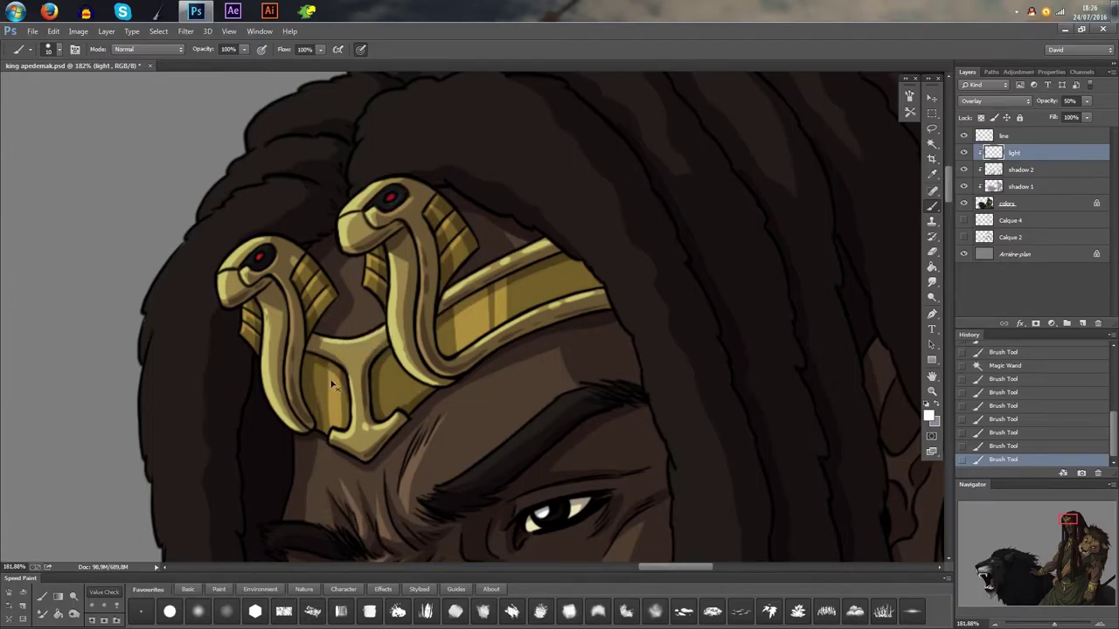
pyautogui.moveTo(320, 356); pyautogui.dragTo(320, 429)
pyautogui.moveTo(391, 352); pyautogui.dragTo(390, 411)
pyautogui.scroll(-3, 399, 476)
pyautogui.moveTo(516, 310); pyautogui.dragTo(518, 335)
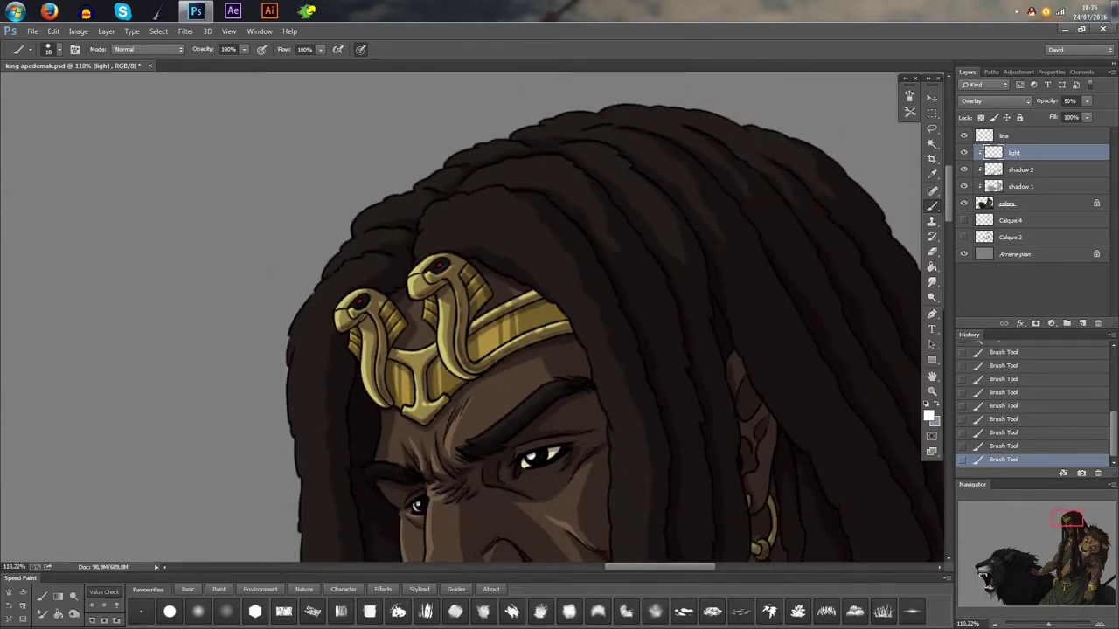
# - Toggle the light layer's visibility to compare the whole head with and without the highlights
pyautogui.scroll(-3, 528, 426)
pyautogui.moveTo(589, 389); pyautogui.dragTo(513, 232)
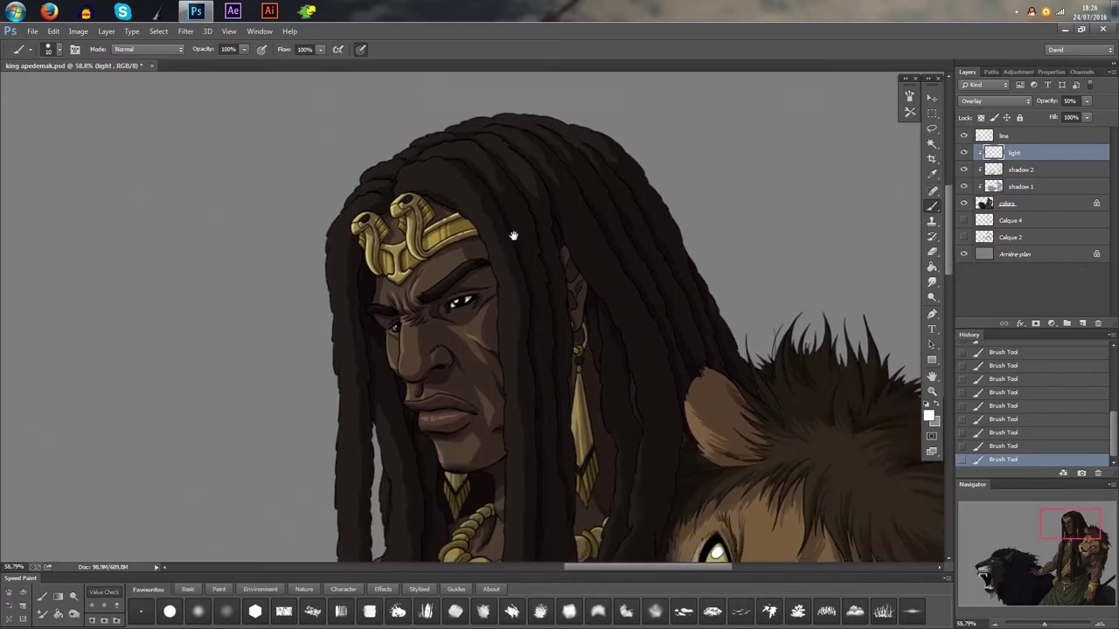
pyautogui.scroll(-3, 548, 219)
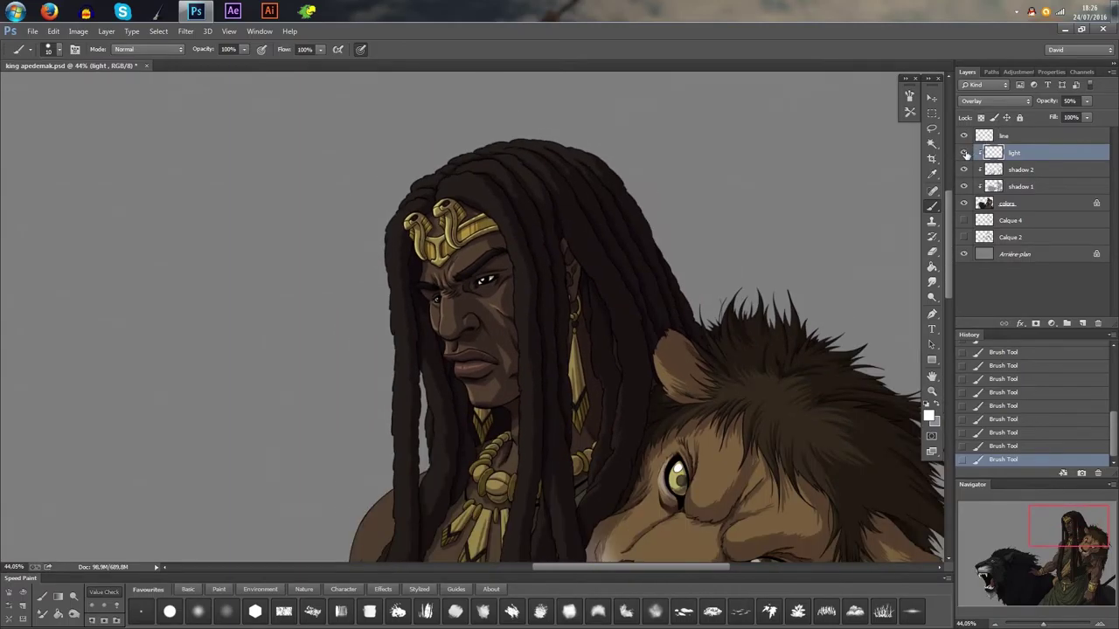
pyautogui.click(965, 154)
pyautogui.click(965, 153)
pyautogui.click(965, 154)
pyautogui.click(965, 154)
# - Compare the full illustration, including both lions, with the light layer hidden and shown
pyautogui.scroll(-4, 637, 324)
pyautogui.moveTo(637, 324); pyautogui.dragTo(525, 242)
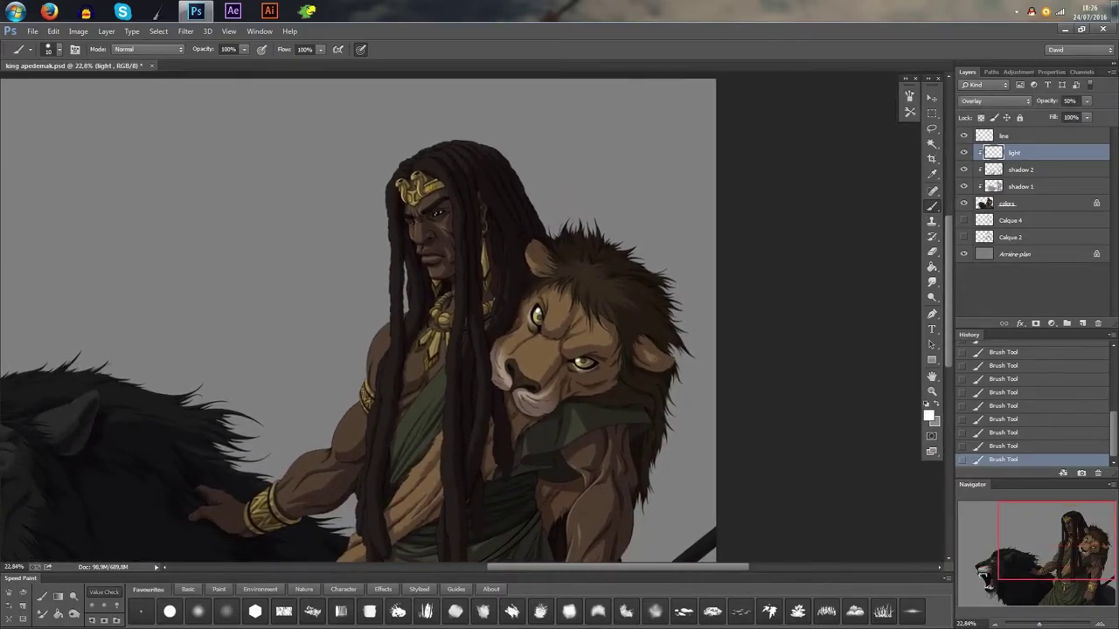
pyautogui.scroll(-2, 525, 240)
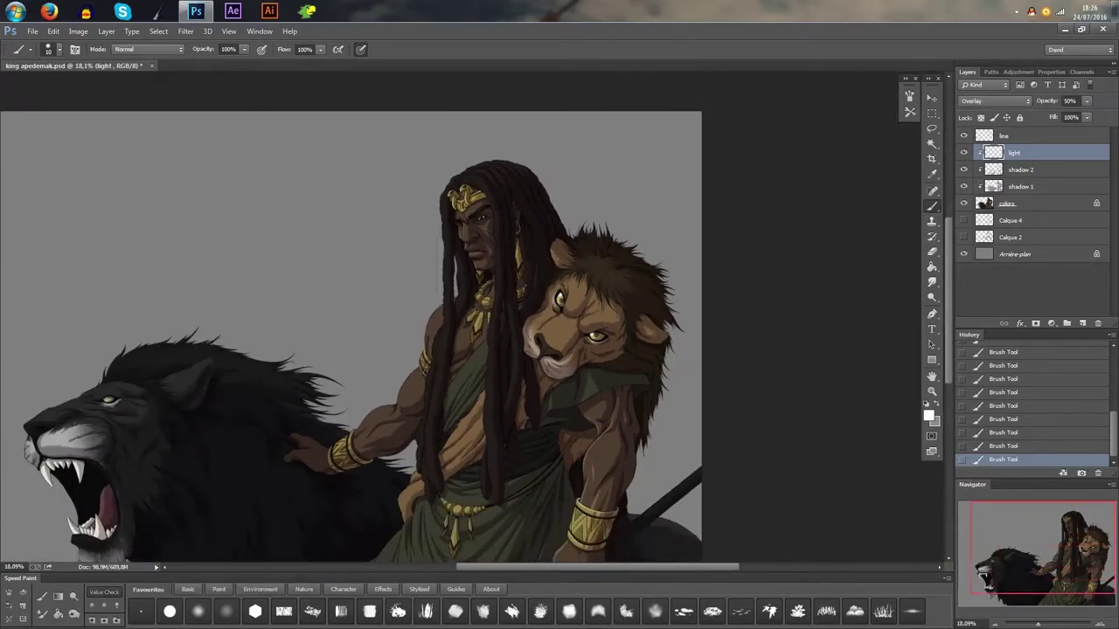
pyautogui.click(965, 153)
pyautogui.click(965, 154)
pyautogui.scroll(-1, 647, 278)
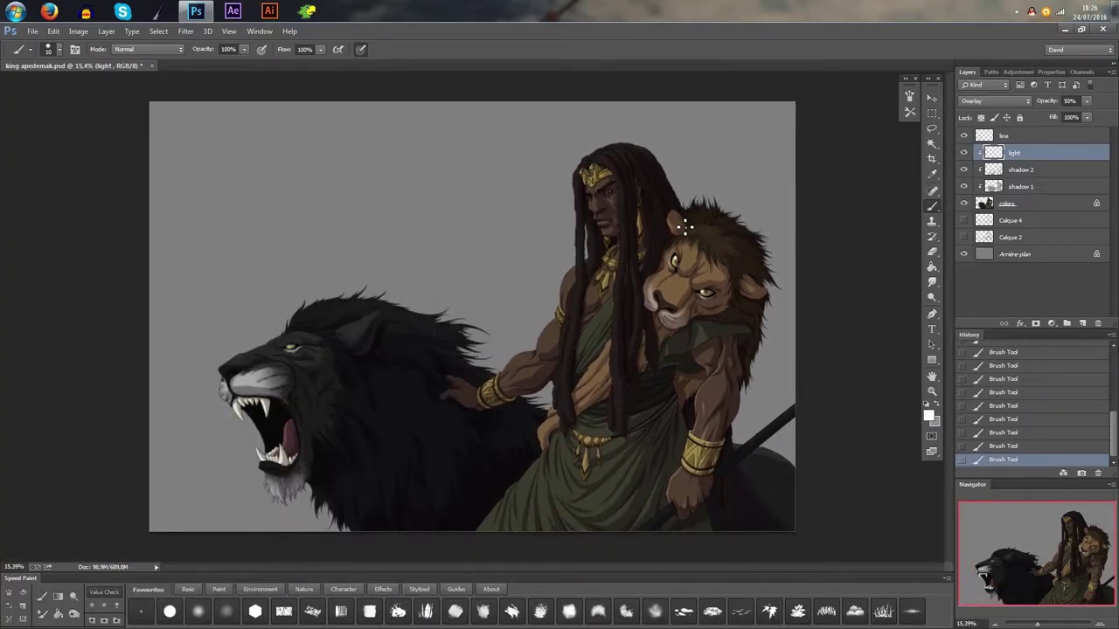
pyautogui.scroll(1, 590, 270)
pyautogui.moveTo(727, 228); pyautogui.dragTo(611, 256)
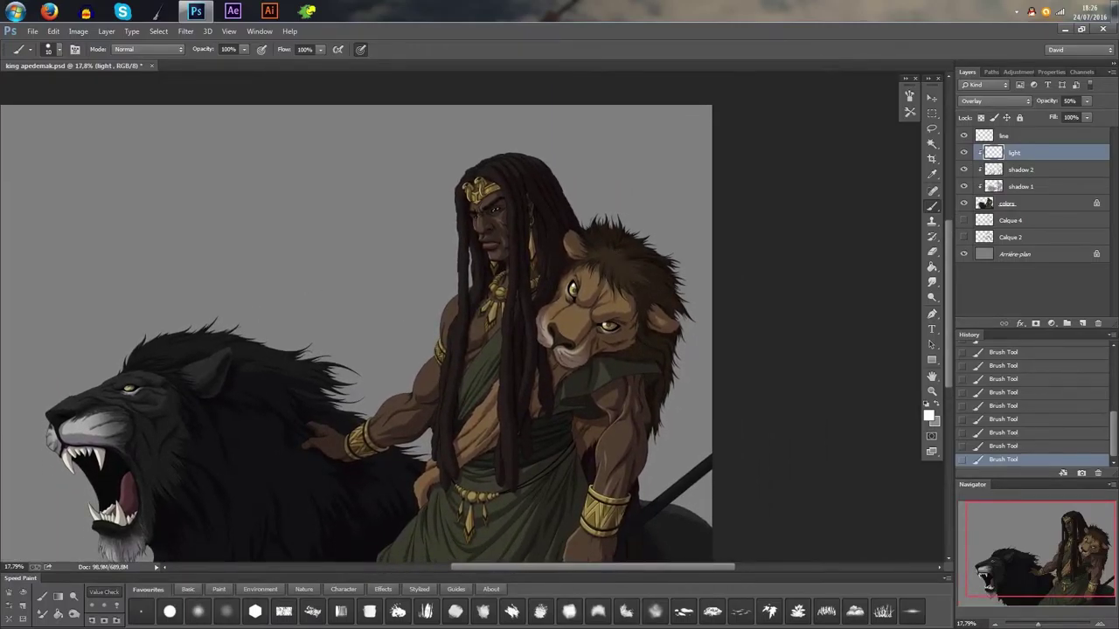
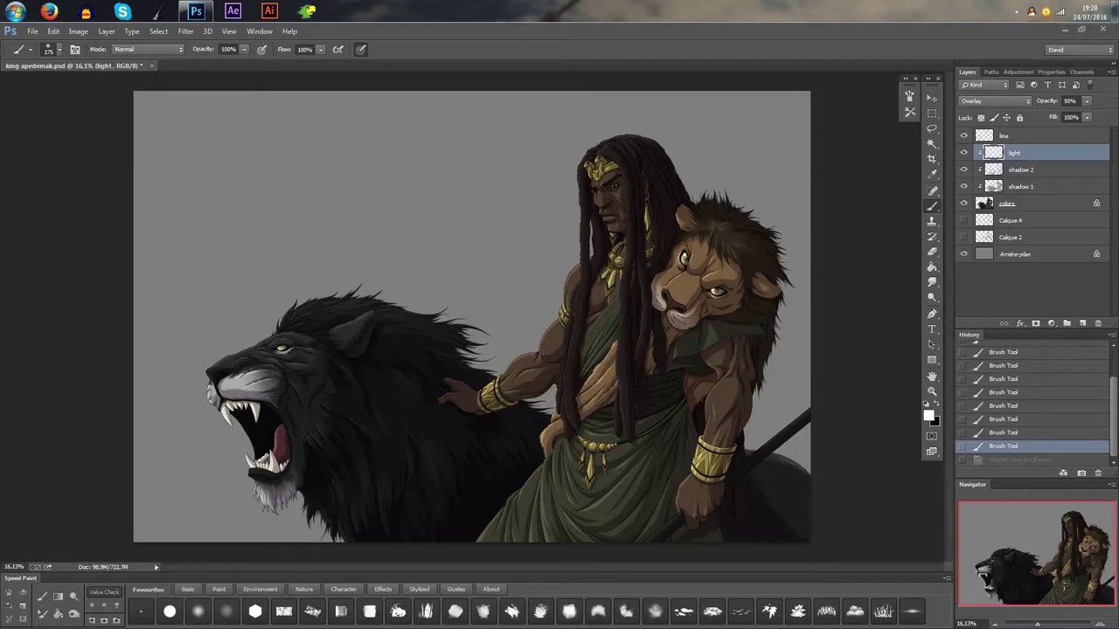
pyautogui.click(965, 153)
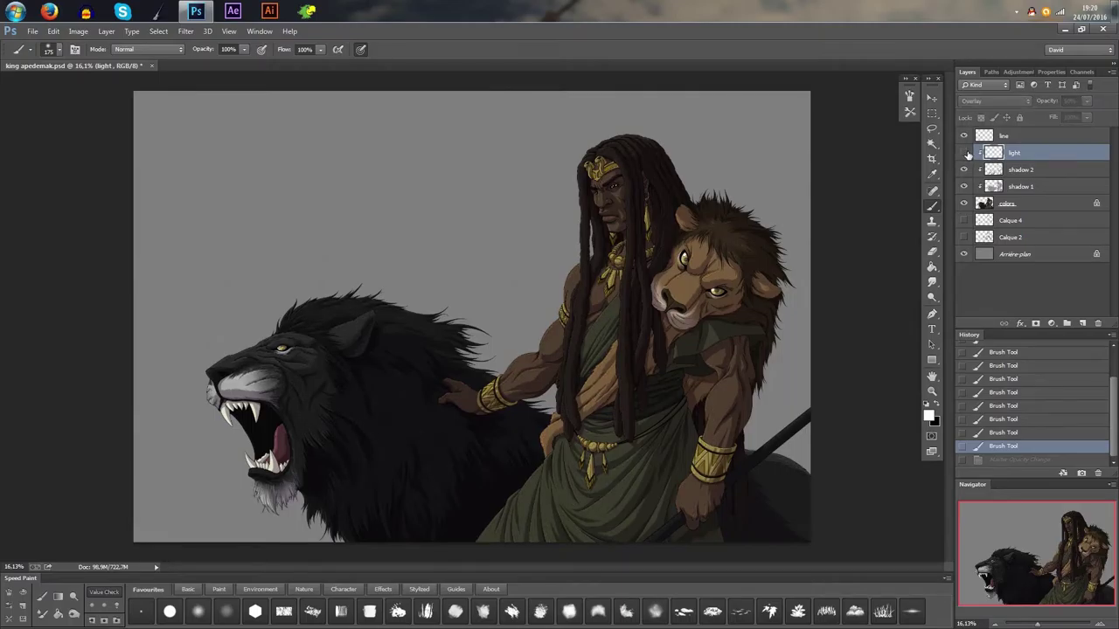
pyautogui.click(965, 153)
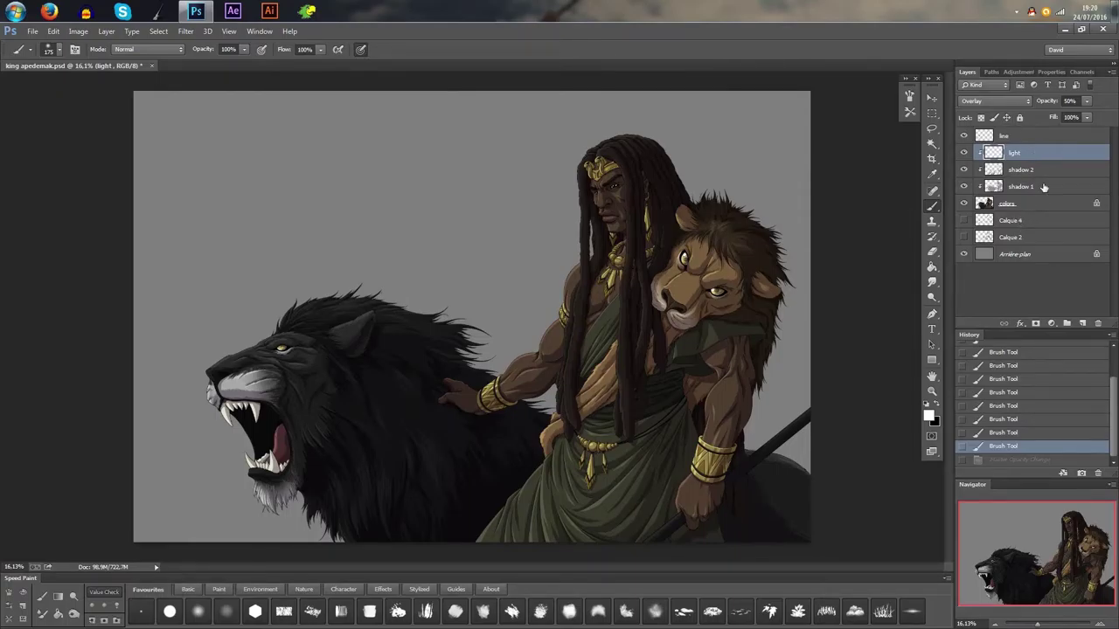
# - Add a layer named light 2 above light, clipped to colors, and set its blend mode to Screen
pyautogui.click(1084, 323)
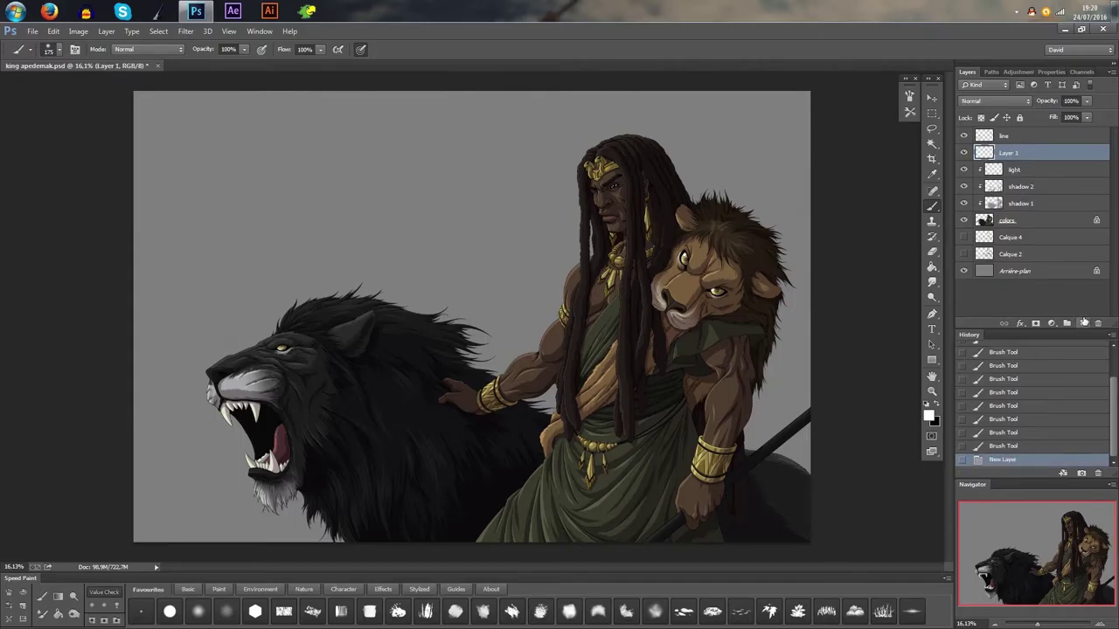
pyautogui.rightClick(1036, 155)
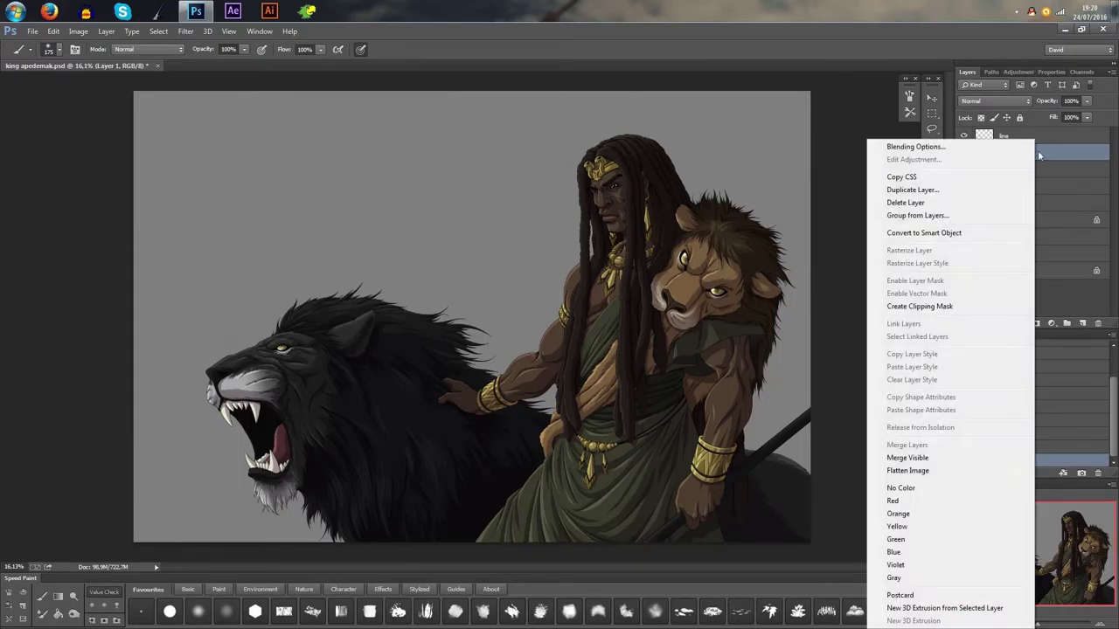
pyautogui.click(951, 307)
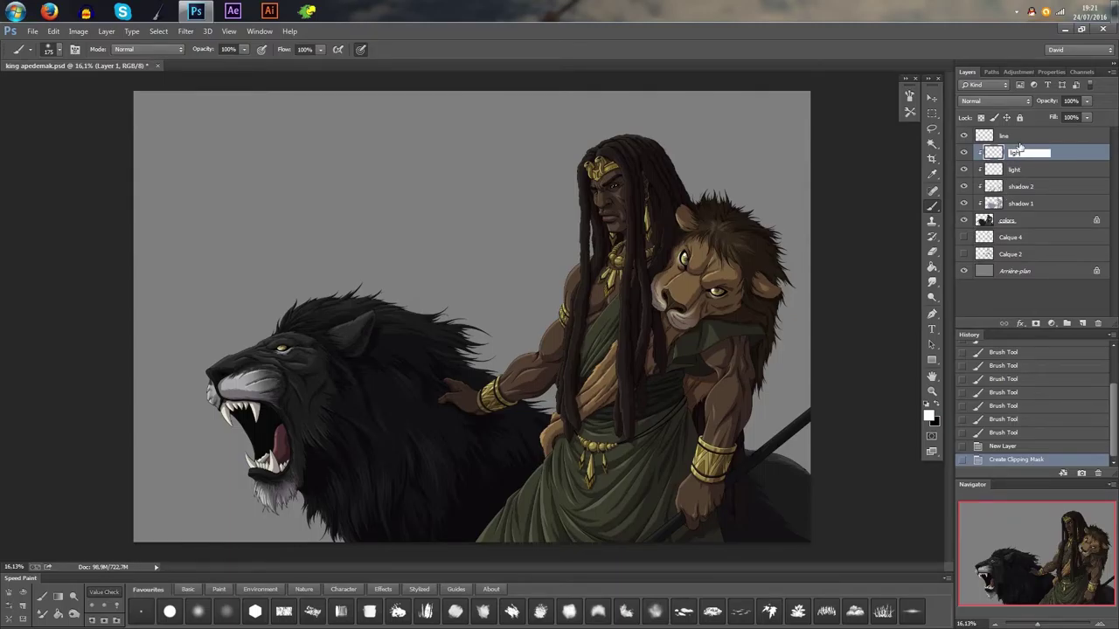
pyautogui.press('Return')
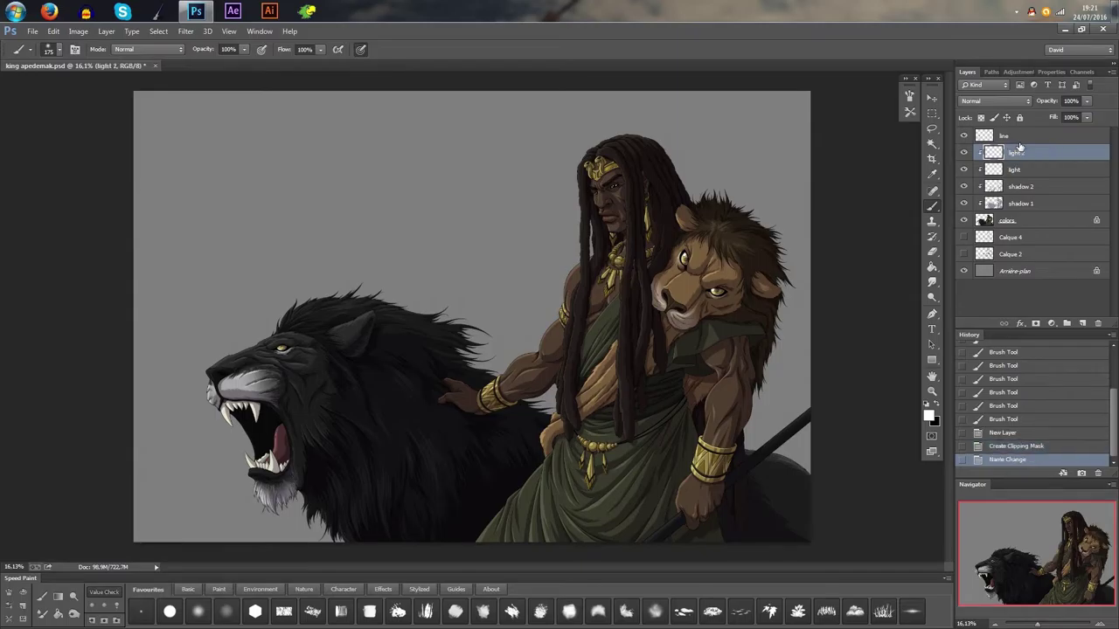
pyautogui.click(1012, 102)
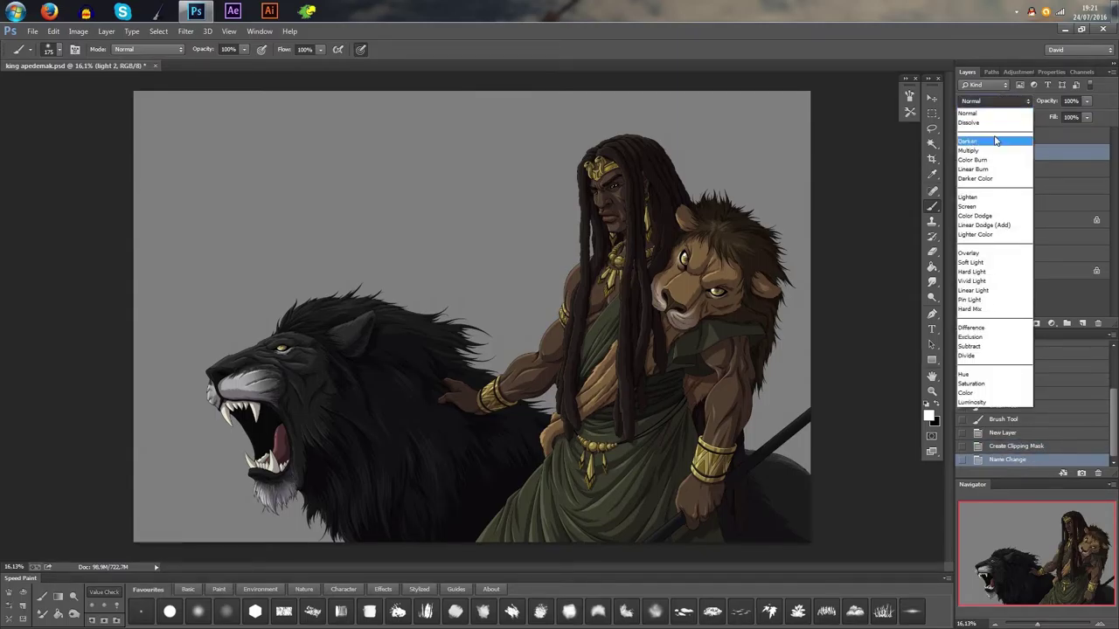
pyautogui.click(987, 207)
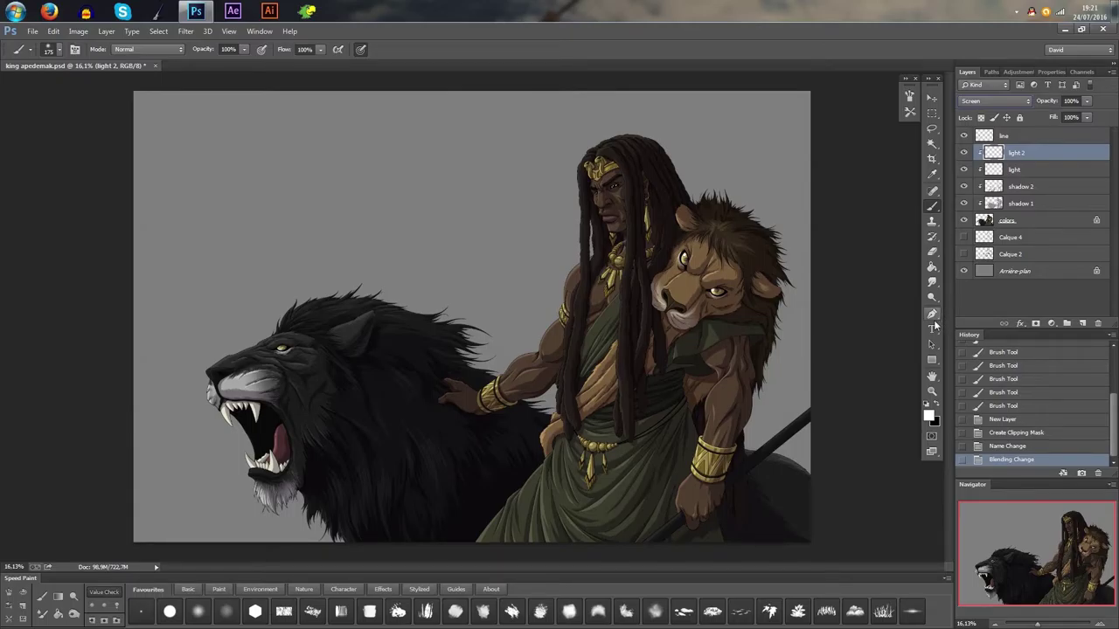
# - Set the foreground colour to the very dark blue 070a27
pyautogui.click(931, 417)
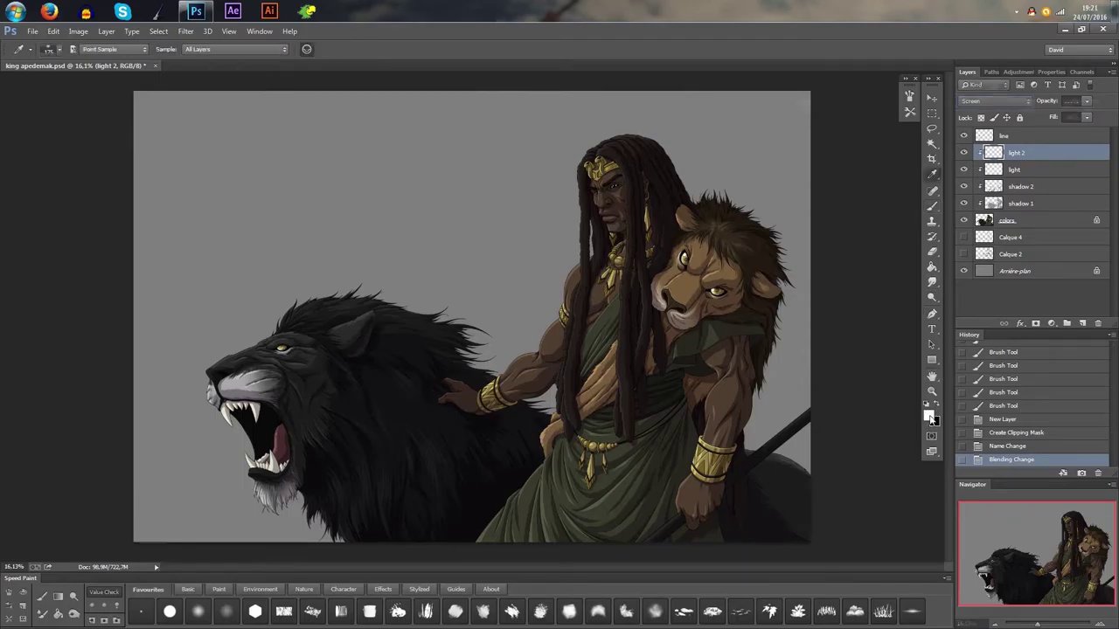
pyautogui.click(963, 186)
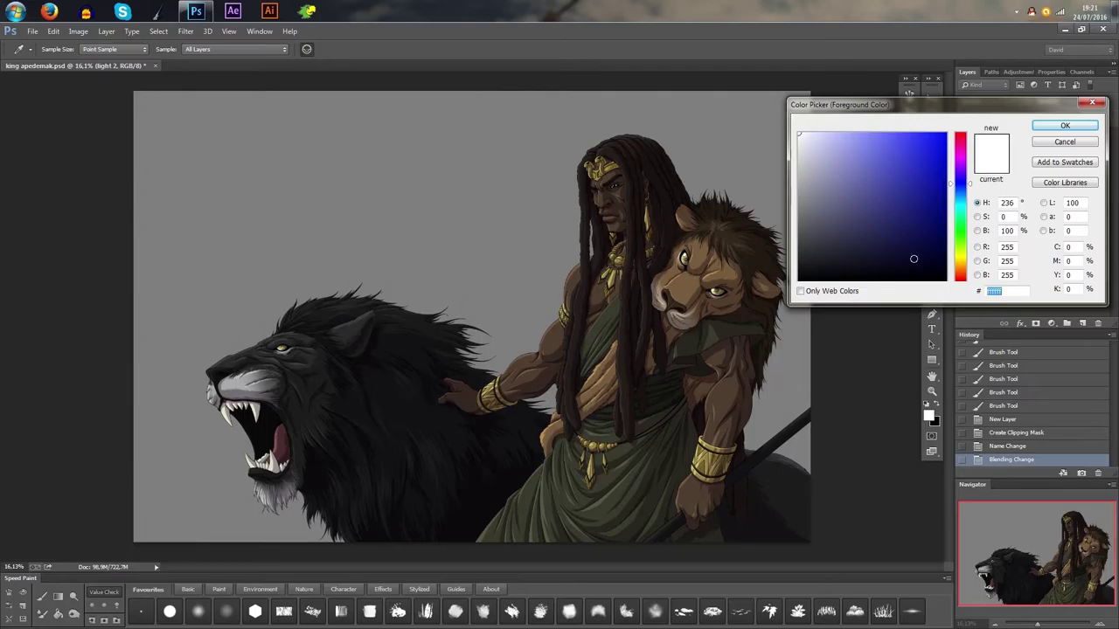
pyautogui.click(915, 260)
pyautogui.moveTo(916, 259); pyautogui.dragTo(918, 259)
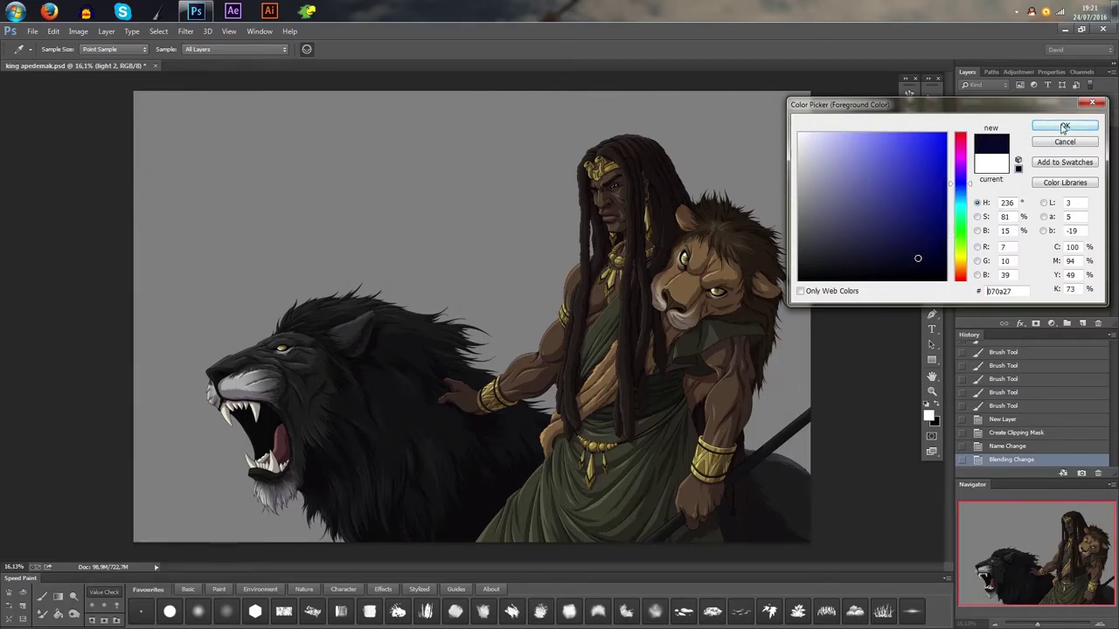
pyautogui.click(1066, 128)
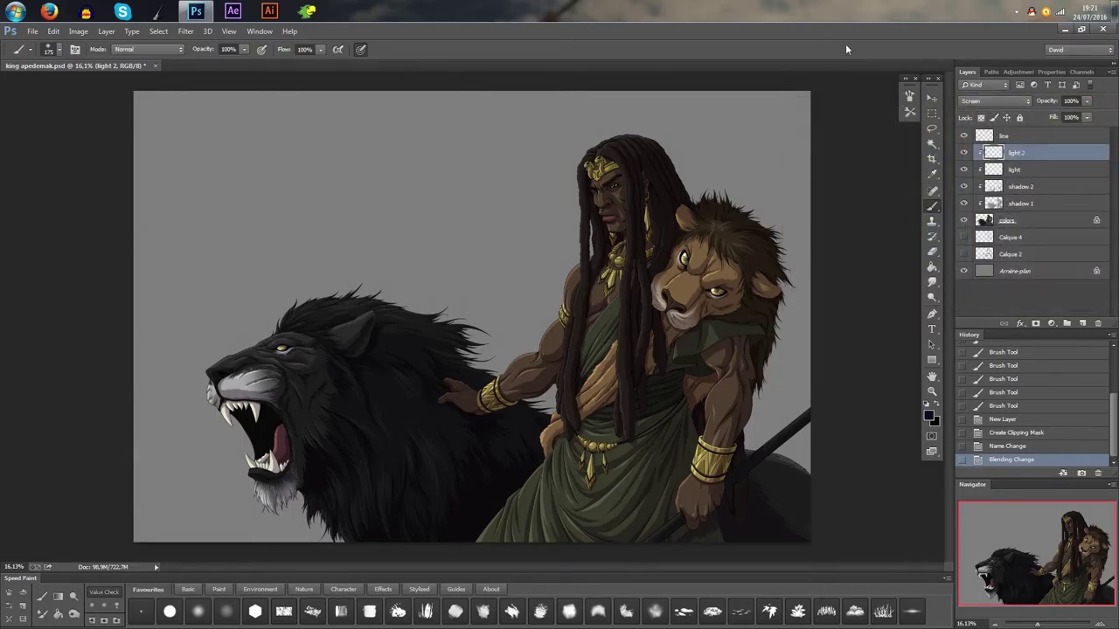
# - Choose the hard round brush at size 25 for rim light on the forearm above the large gold bracelet
pyautogui.scroll(10, 715, 308)
pyautogui.moveTo(800, 407)
pyautogui.mouseDown()
pyautogui.moveTo(764, 367)
pyautogui.moveTo(699, 60)
pyautogui.mouseUp()
pyautogui.moveTo(695, 383)
pyautogui.mouseDown()
pyautogui.moveTo(674, 307)
pyautogui.moveTo(652, 309)
pyautogui.mouseUp()
pyautogui.keyDown('alt'); pyautogui.rightClick(691, 291); pyautogui.keyUp('alt')
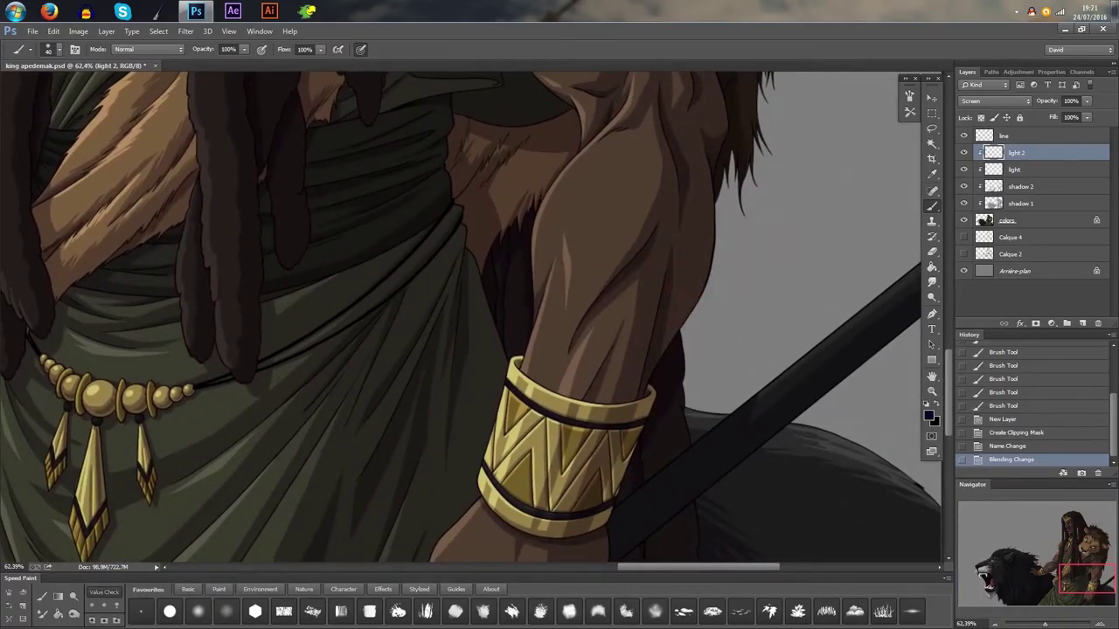
pyautogui.click(171, 612)
# - Try a rim-light stroke down the forearm's outer edge, and revert it
pyautogui.moveTo(715, 268); pyautogui.dragTo(662, 367)
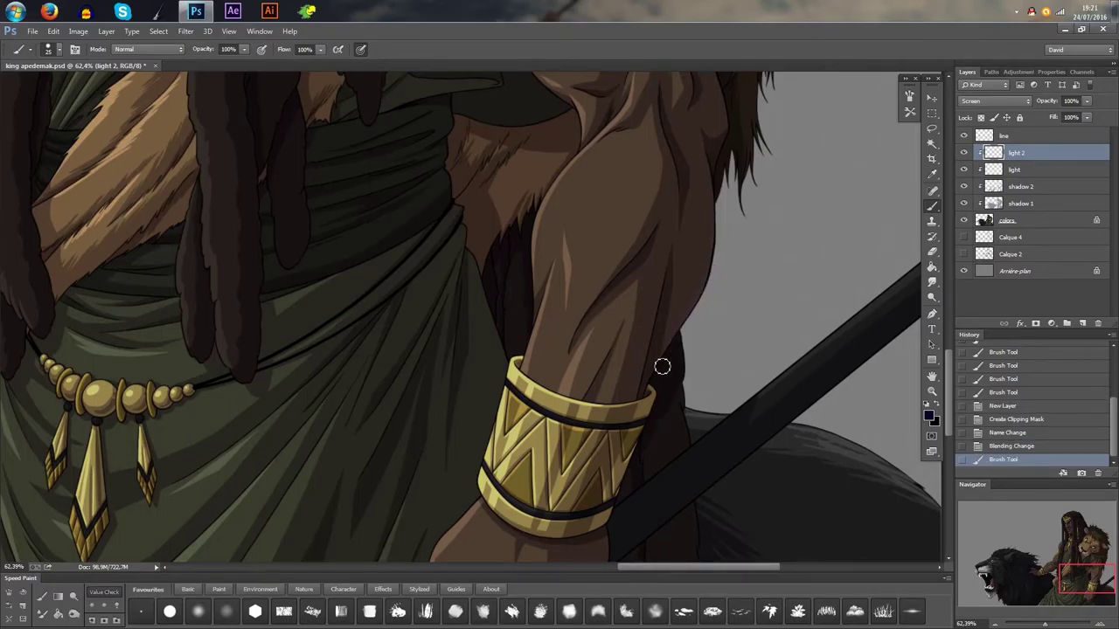
pyautogui.hotkey('ctrl', 'z')
pyautogui.click(1011, 447)
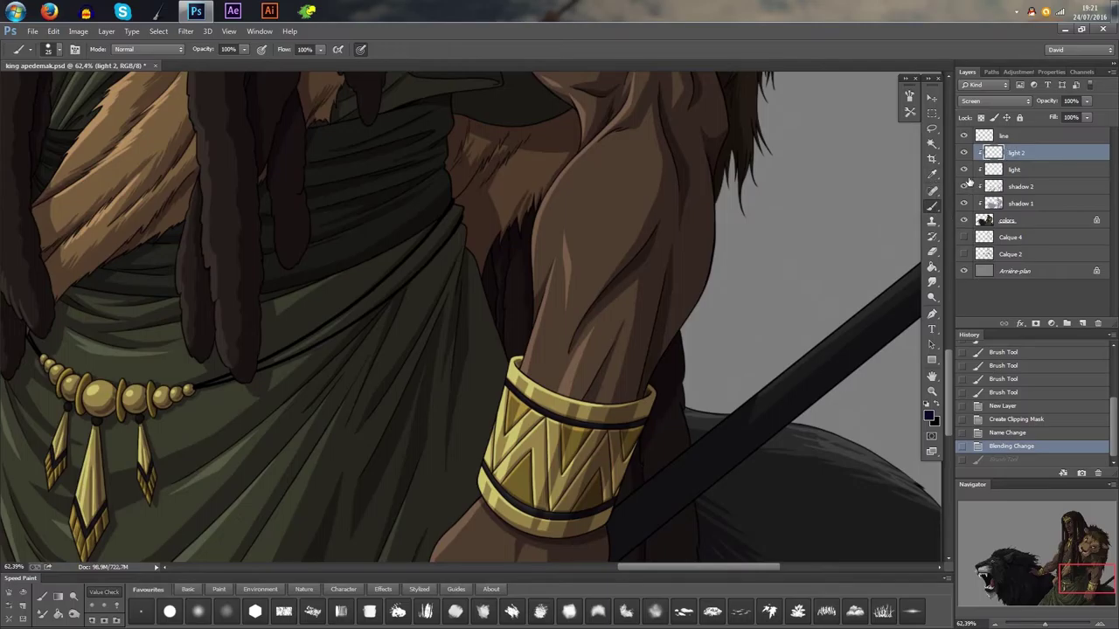
# - Select the skin areas on the colors layer with the Magic Wand, hide the selection outline, and return to light 2 with the Brush tool
pyautogui.click(932, 144)
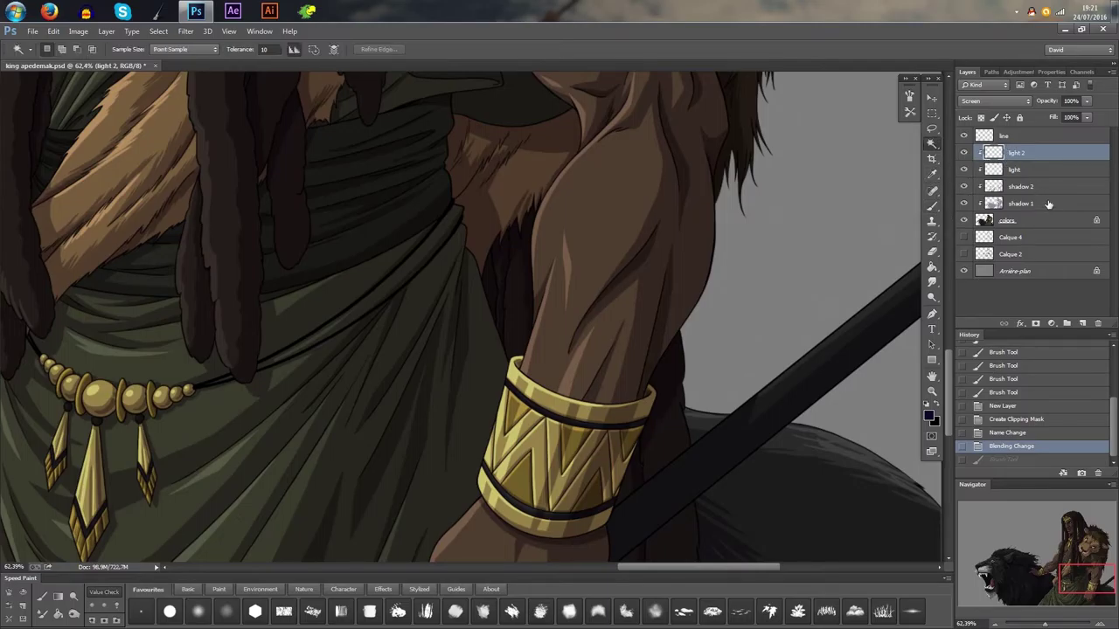
pyautogui.click(1052, 222)
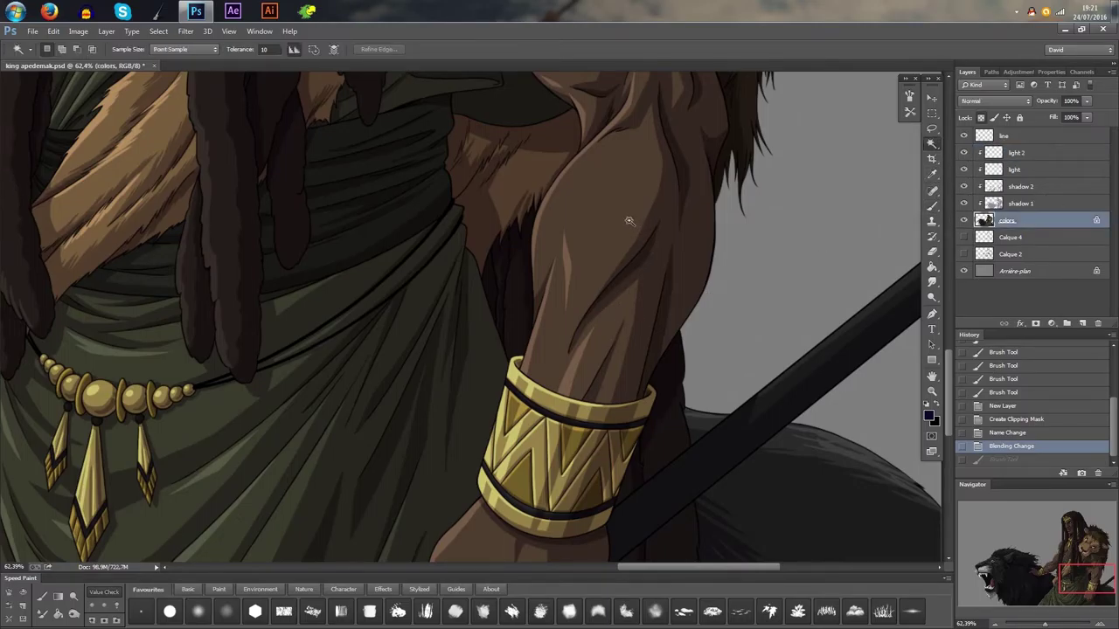
pyautogui.click(655, 339)
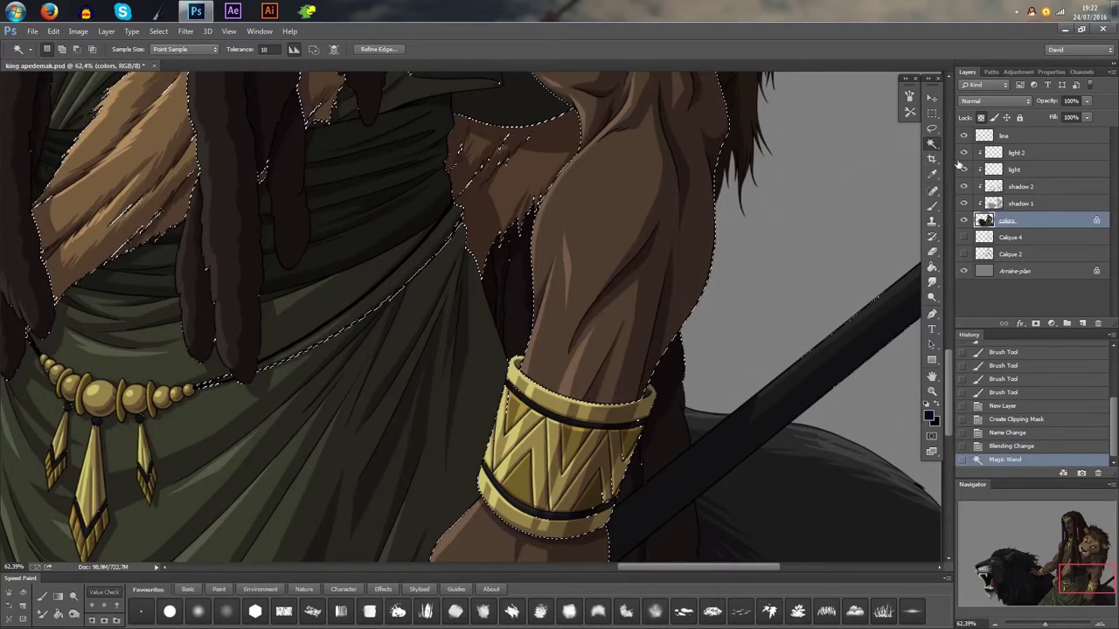
pyautogui.hotkey('ctrl', 'h')
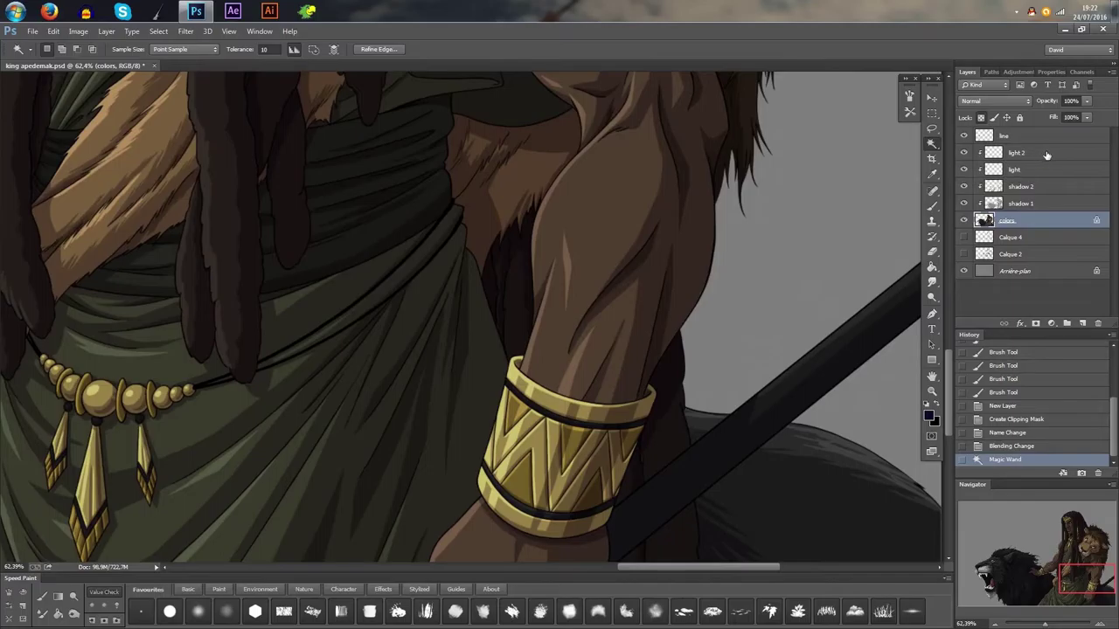
pyautogui.click(1048, 153)
pyautogui.click(932, 207)
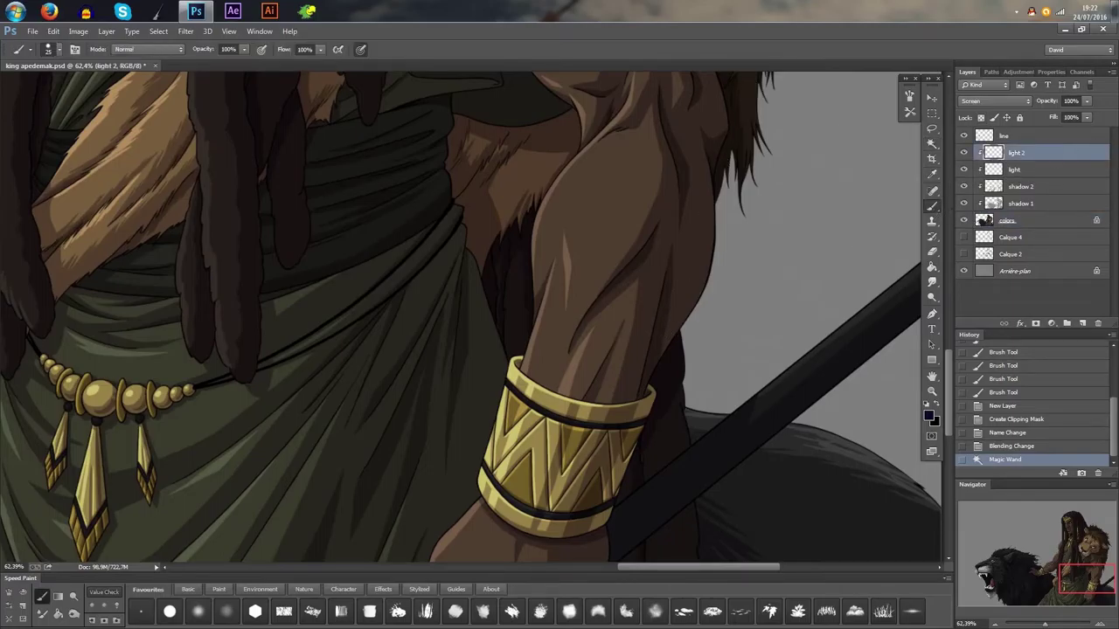
# - Paint a bluish rim light along the forearm's outer edge from the bracelet up towards the elbow
pyautogui.moveTo(668, 338); pyautogui.dragTo(566, 377)
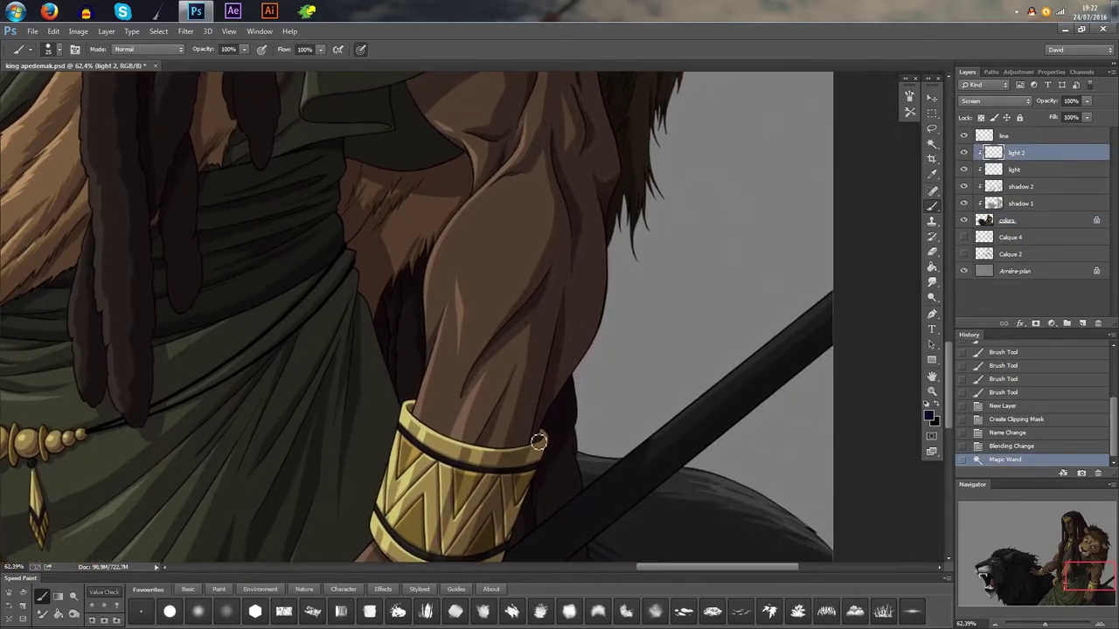
pyautogui.moveTo(538, 442)
pyautogui.mouseDown()
pyautogui.moveTo(608, 300)
pyautogui.moveTo(590, 332)
pyautogui.mouseUp()
pyautogui.moveTo(604, 264); pyautogui.dragTo(596, 200)
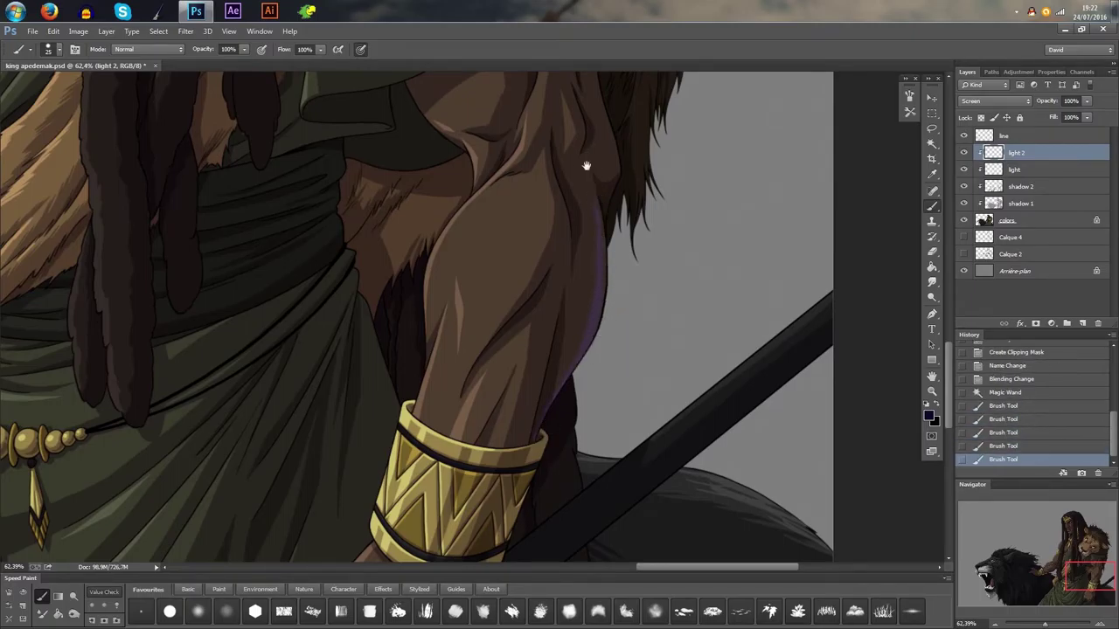
pyautogui.moveTo(630, 296)
pyautogui.mouseDown()
pyautogui.moveTo(622, 345)
pyautogui.moveTo(577, 390)
pyautogui.mouseUp()
pyautogui.click(592, 291)
pyautogui.hotkey('ctrl', 'z')
pyautogui.moveTo(581, 230)
pyautogui.mouseDown()
pyautogui.moveTo(588, 269)
pyautogui.moveTo(584, 252)
pyautogui.mouseUp()
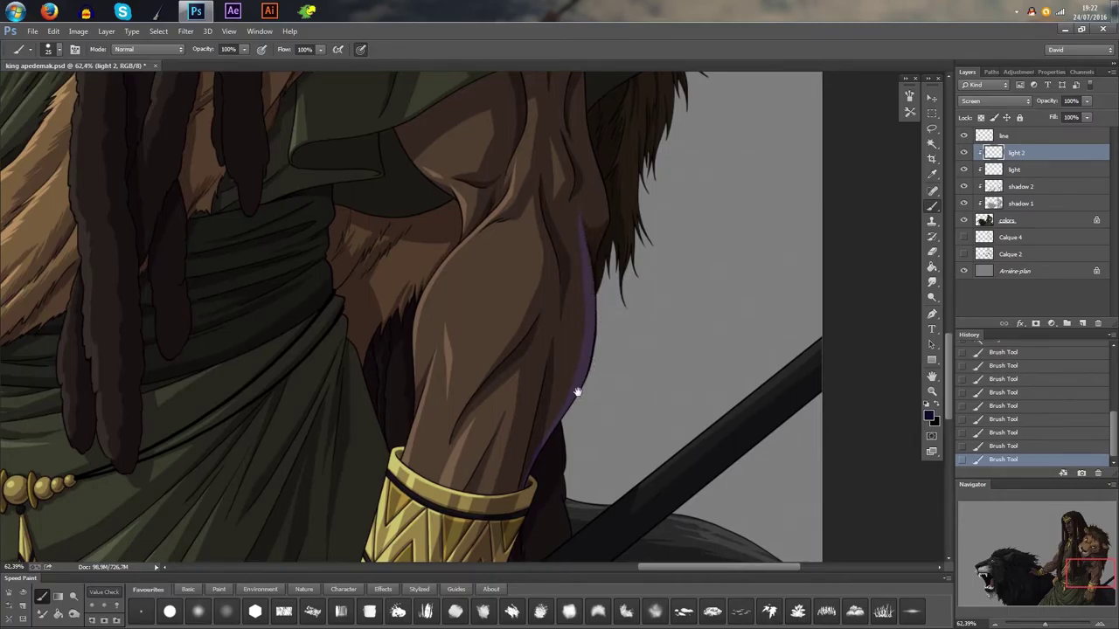
# - Paint a thin second rim light inside the forearm, following the muscle line up from the bracelet
pyautogui.moveTo(577, 389); pyautogui.dragTo(601, 312)
pyautogui.moveTo(552, 417)
pyautogui.mouseDown()
pyautogui.moveTo(578, 406)
pyautogui.moveTo(557, 313)
pyautogui.mouseUp()
pyautogui.hotkey('ctrl', 'z')
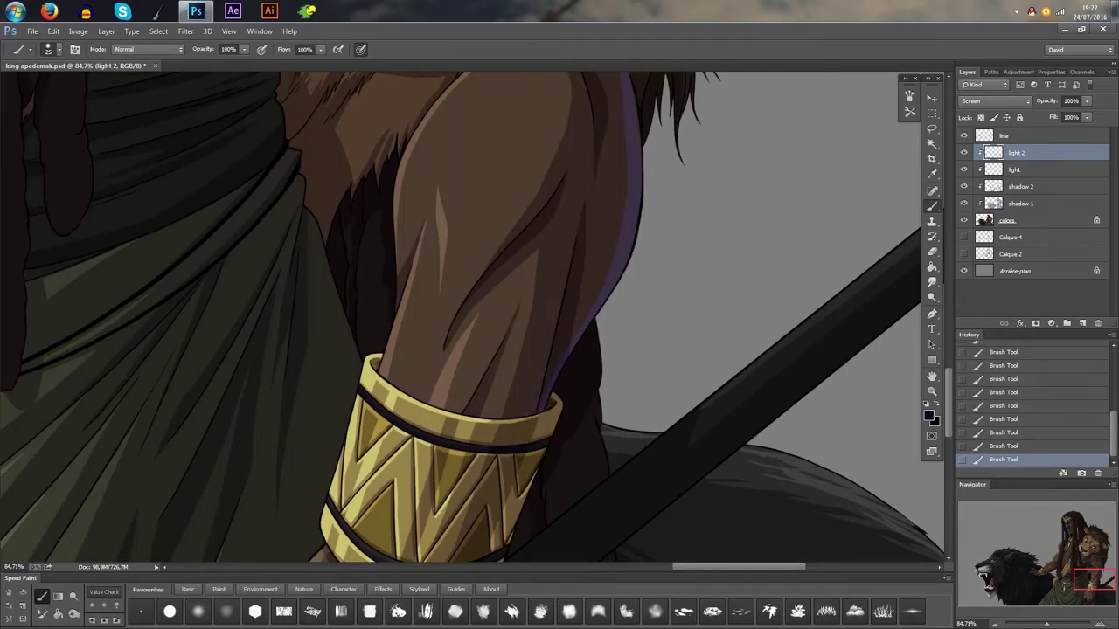
pyautogui.moveTo(536, 411); pyautogui.dragTo(552, 298)
pyautogui.hotkey('ctrl', 'z')
pyautogui.moveTo(530, 411); pyautogui.dragTo(568, 256)
pyautogui.hotkey('ctrl', 'z')
pyautogui.moveTo(551, 335)
pyautogui.mouseDown()
pyautogui.moveTo(584, 166)
pyautogui.moveTo(559, 289)
pyautogui.mouseUp()
# - Trim and taper the inner forearm rim light with the Eraser, adjusting the eraser size as needed
pyautogui.press('e')
pyautogui.click(589, 234)
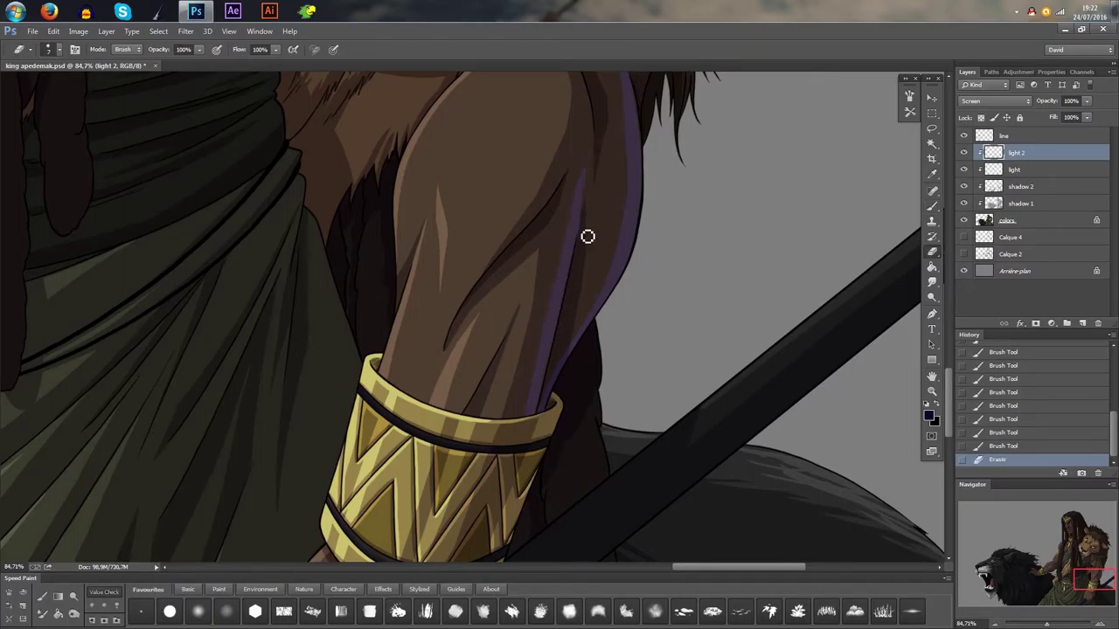
pyautogui.moveTo(592, 207); pyautogui.dragTo(590, 217)
pyautogui.keyDown('alt'); pyautogui.rightClick(582, 230); pyautogui.keyUp('alt')
pyautogui.moveTo(588, 164); pyautogui.dragTo(590, 180)
pyautogui.moveTo(547, 320); pyautogui.dragTo(551, 315)
pyautogui.click(589, 164)
pyautogui.click(535, 369)
pyautogui.scroll(1, 513, 407)
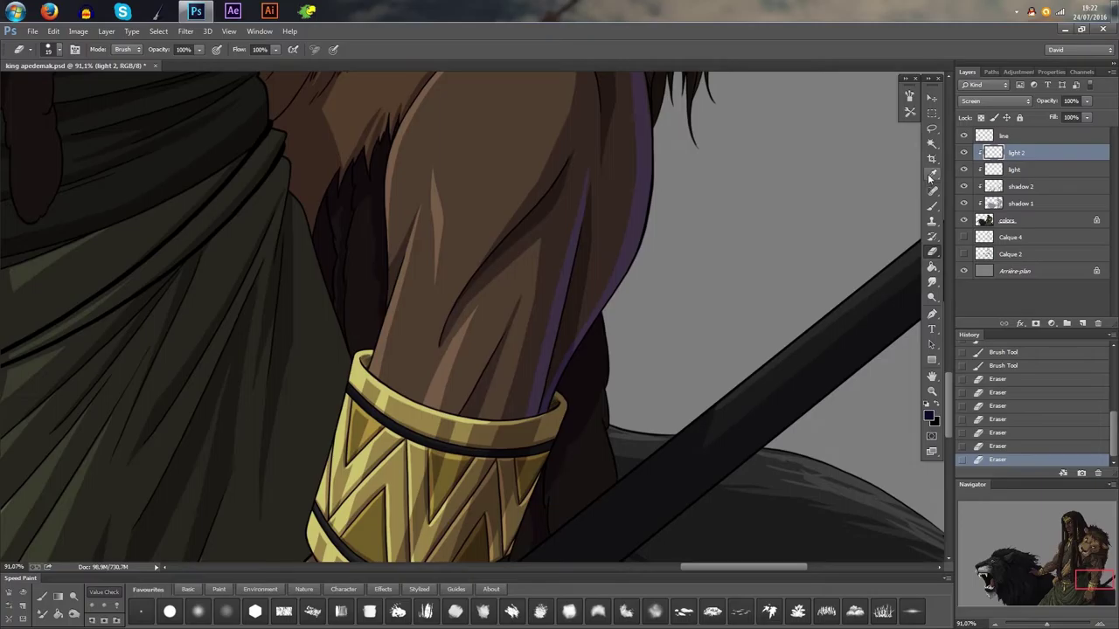
# - Paint a thin rim light along the lower muscle crease of the forearm, rising diagonally from the bracelet with the Brush tool
pyautogui.click(932, 202)
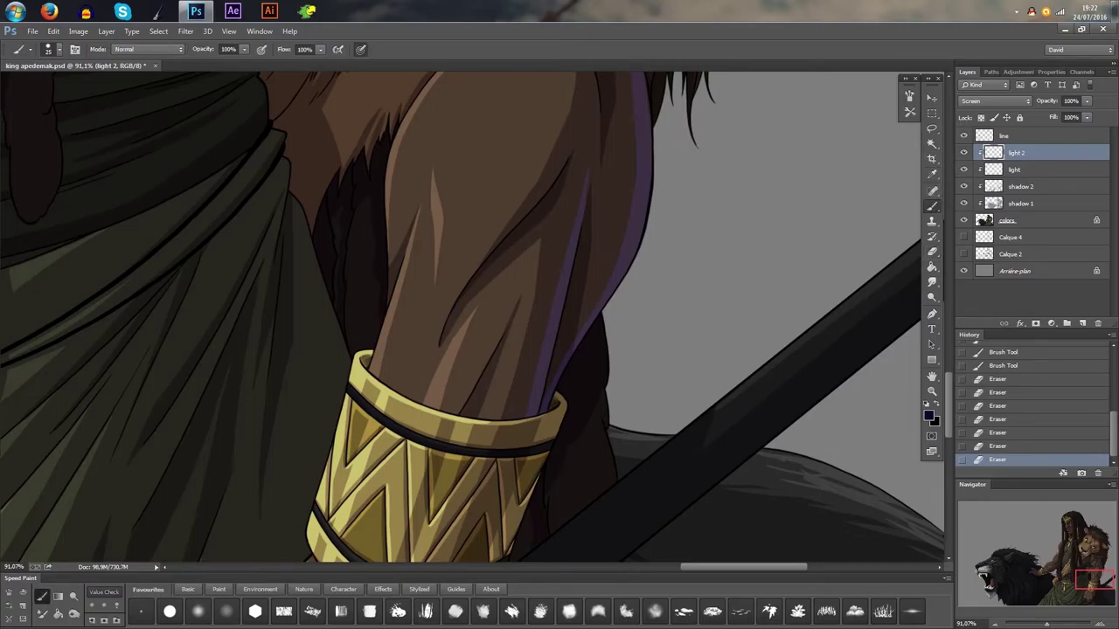
pyautogui.keyDown('alt'); pyautogui.rightClick(478, 379); pyautogui.keyUp('alt')
pyautogui.moveTo(485, 358); pyautogui.dragTo(449, 425)
pyautogui.moveTo(507, 321); pyautogui.dragTo(472, 385)
pyautogui.click(530, 281)
pyautogui.click(564, 200)
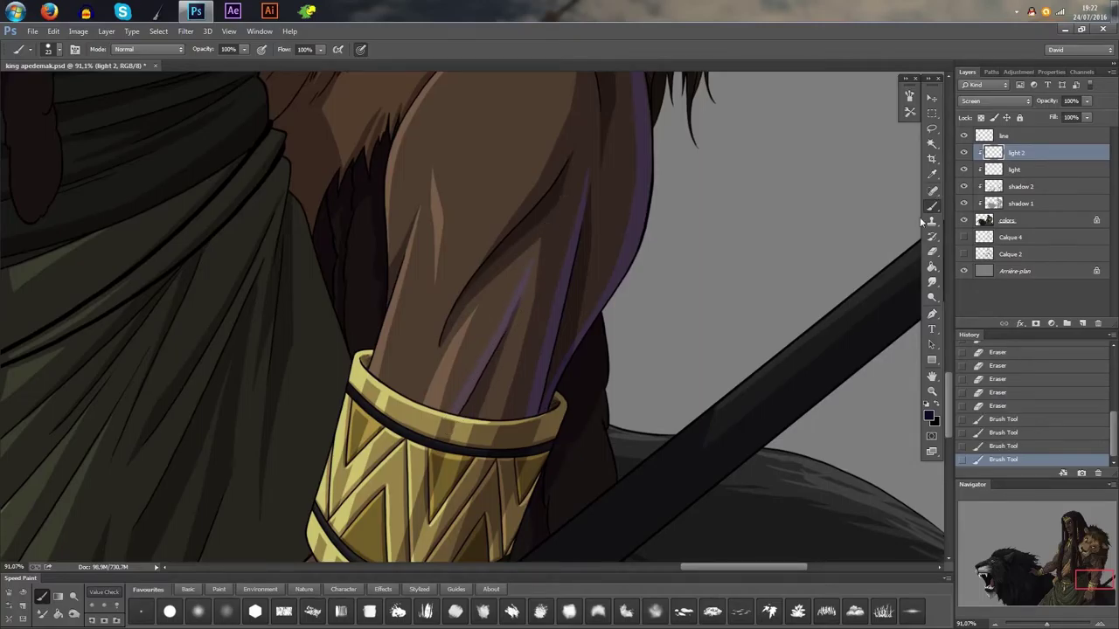
# - Trim the upper end of the new forearm rim light to a taper with the Eraser
pyautogui.click(932, 252)
pyautogui.click(544, 263)
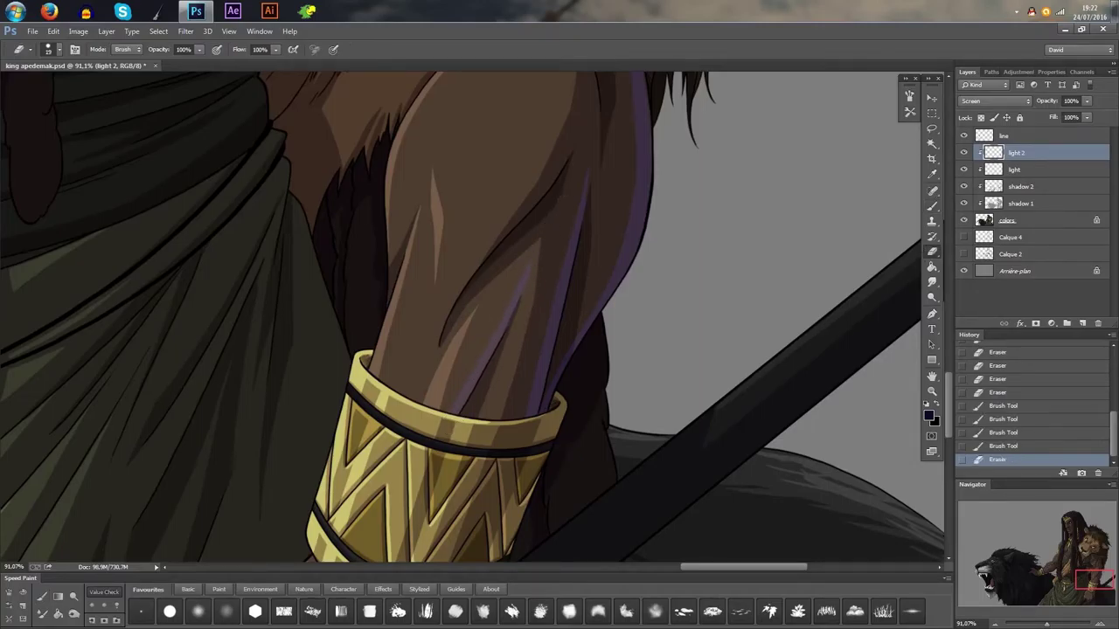
pyautogui.click(545, 252)
pyautogui.click(546, 246)
# - Adjust Hue/Saturation on light 2 with saturation -15 and lightness -28, comparing the preview against the original
pyautogui.scroll(-5, 563, 229)
pyautogui.moveTo(659, 250)
pyautogui.mouseDown()
pyautogui.moveTo(659, 292)
pyautogui.moveTo(624, 350)
pyautogui.mouseUp()
pyautogui.scroll(-3, 624, 350)
pyautogui.moveTo(738, 281); pyautogui.dragTo(656, 306)
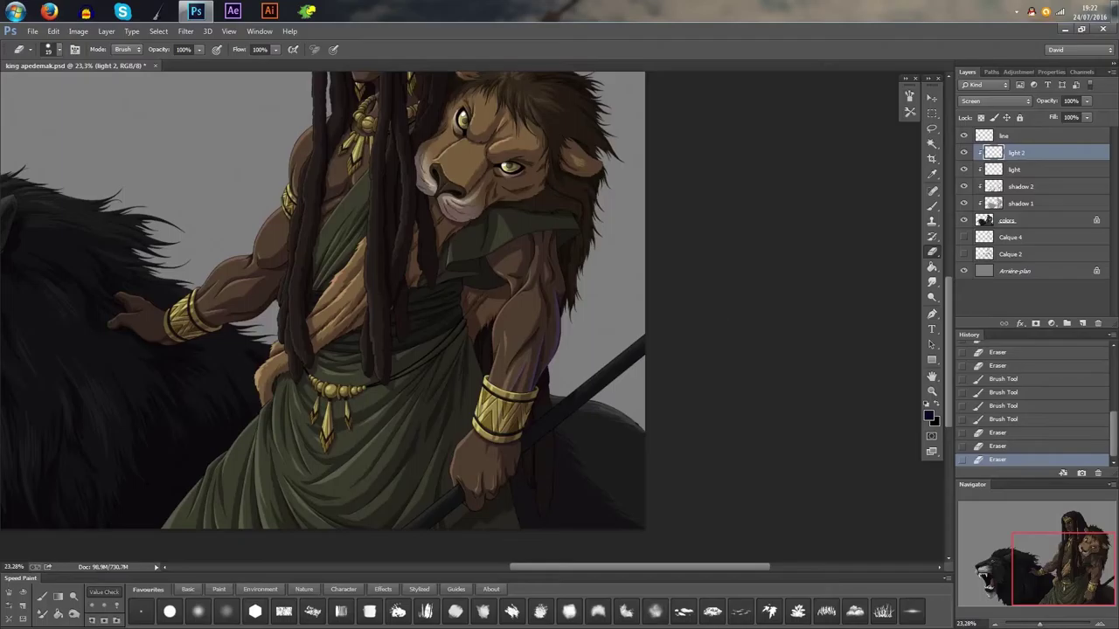
pyautogui.scroll(2, 699, 300)
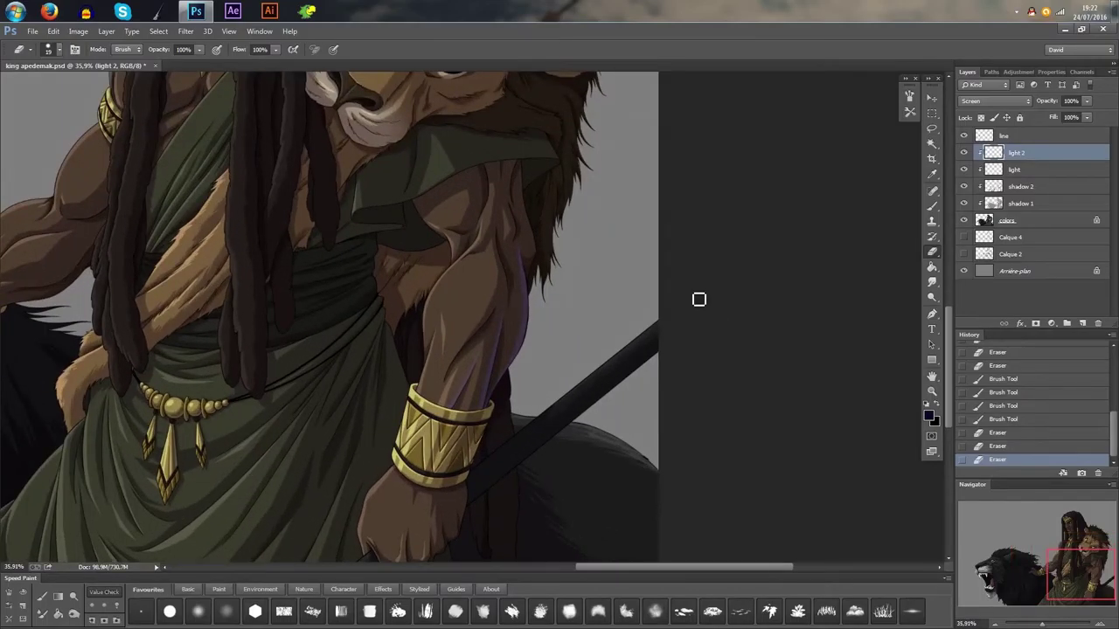
pyautogui.hotkey('ctrl', 'u')
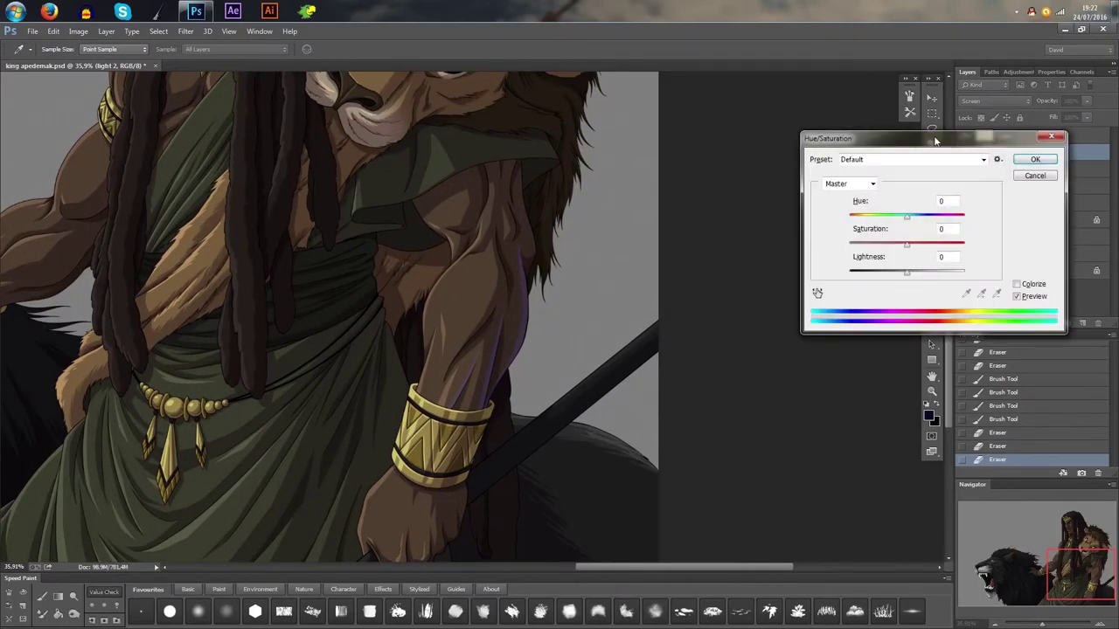
pyautogui.moveTo(937, 141); pyautogui.dragTo(767, 85)
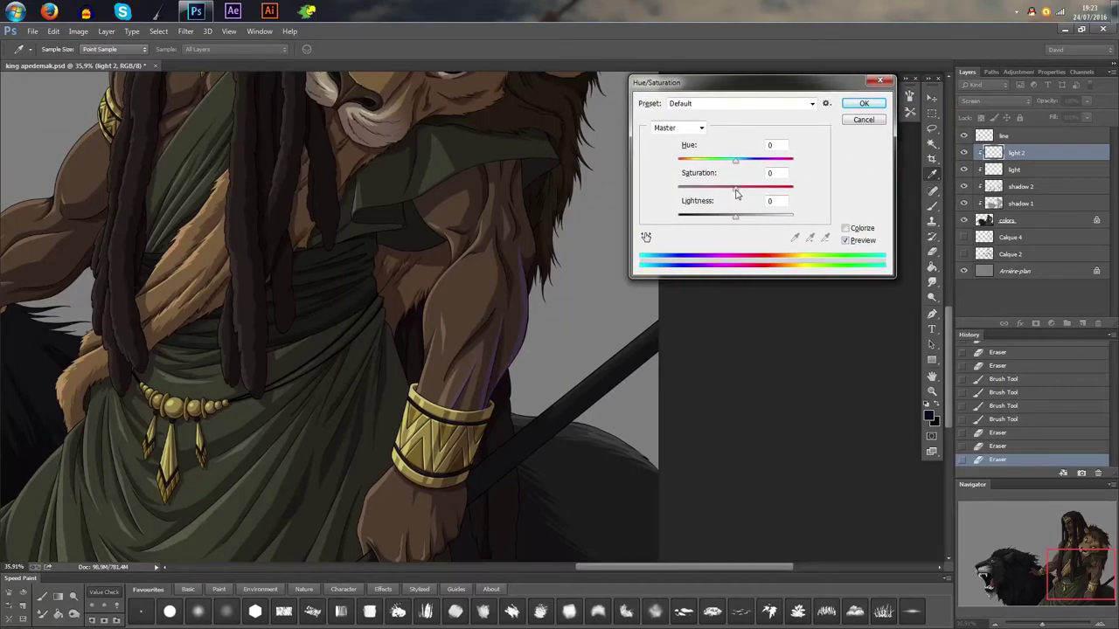
pyautogui.moveTo(735, 193); pyautogui.dragTo(720, 224)
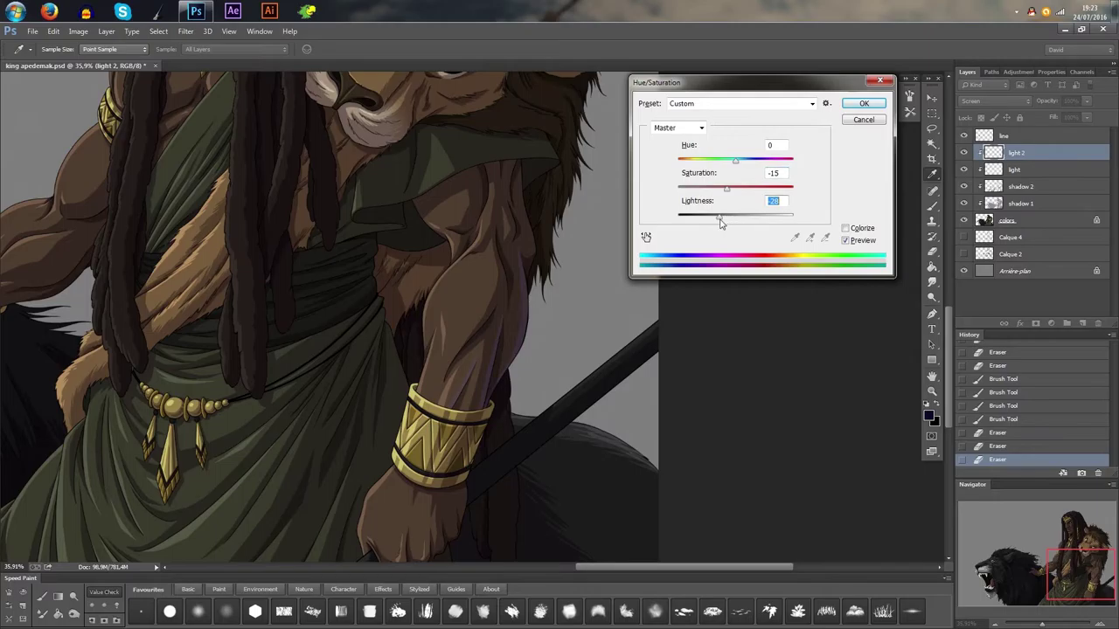
pyautogui.click(846, 241)
pyautogui.click(846, 241)
# - Ease the Hue/Saturation adjustment to saturation -9 and lightness -9, compare the preview, and apply it
pyautogui.moveTo(719, 217); pyautogui.dragTo(724, 217)
pyautogui.click(847, 241)
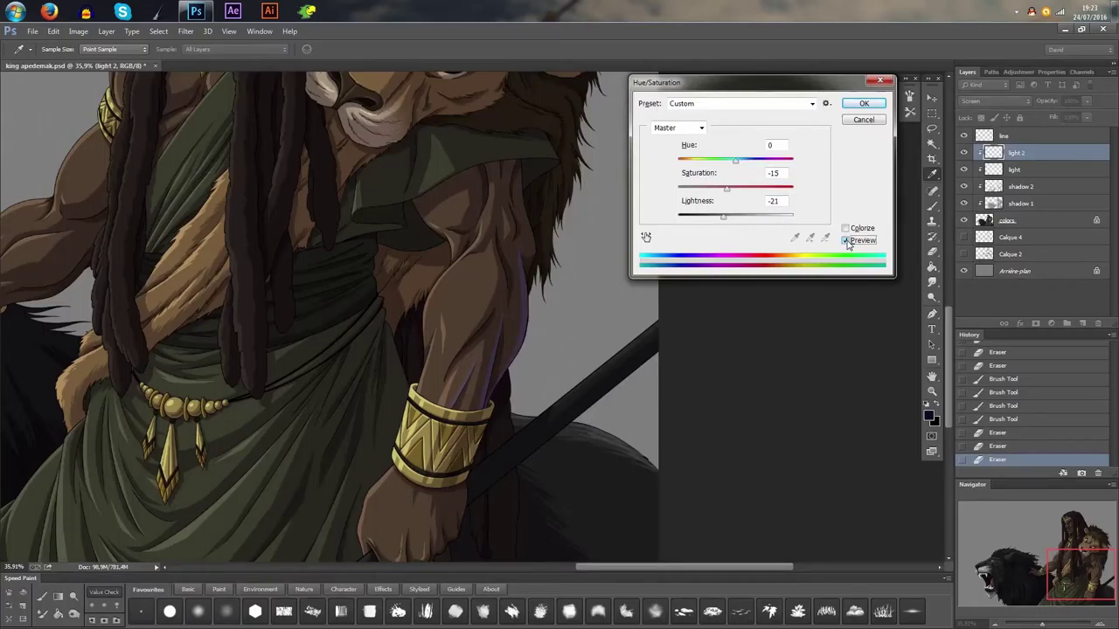
pyautogui.moveTo(723, 220); pyautogui.dragTo(725, 222)
pyautogui.click(847, 243)
pyautogui.moveTo(726, 216); pyautogui.dragTo(731, 194)
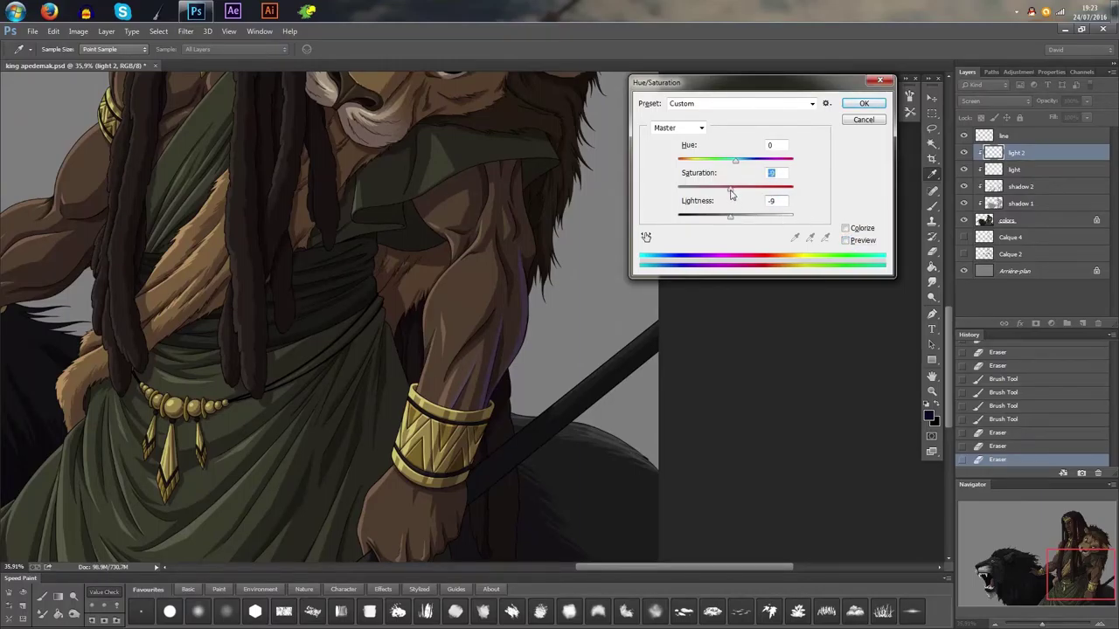
pyautogui.click(846, 241)
pyautogui.click(865, 103)
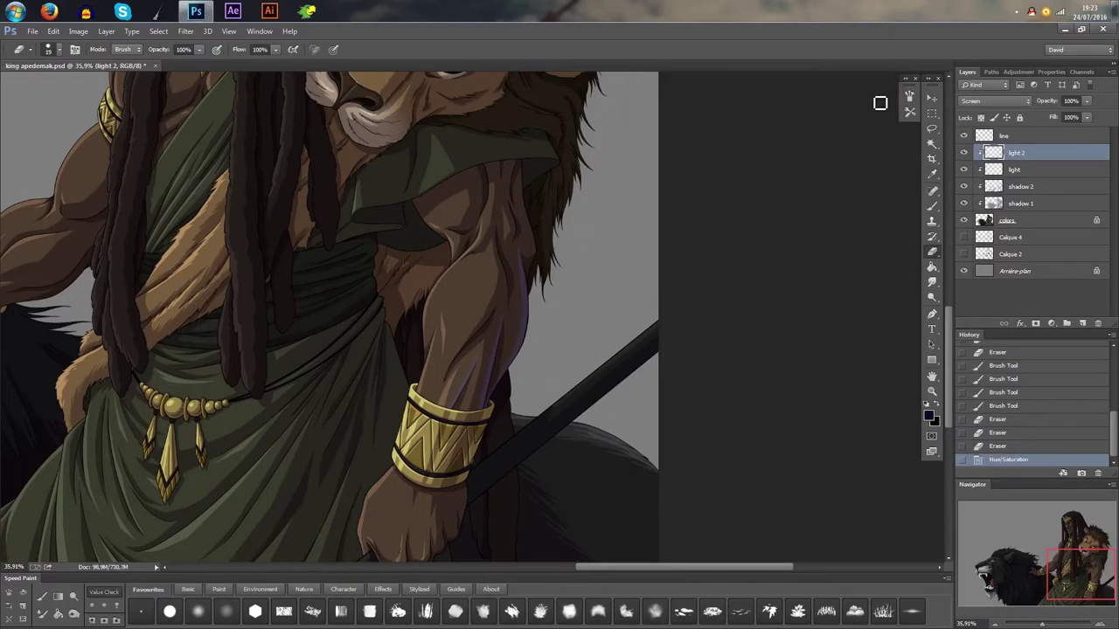
# - Change the Eyedropper's sampling source from All Layers and return to the Brush tool
pyautogui.click(932, 173)
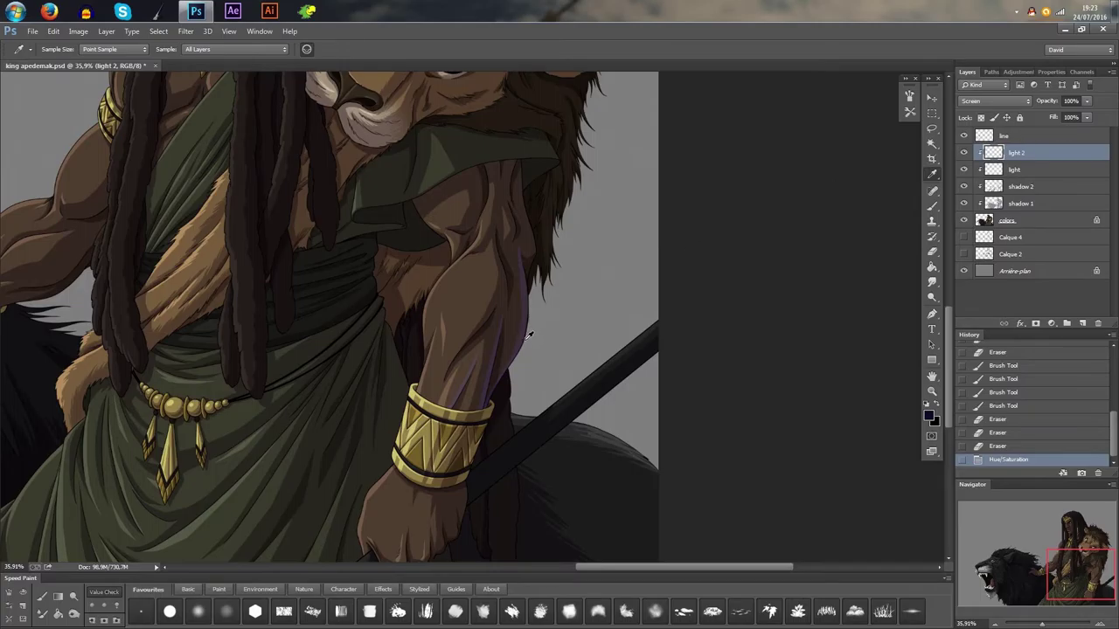
pyautogui.click(251, 50)
pyautogui.click(254, 69)
pyautogui.click(932, 206)
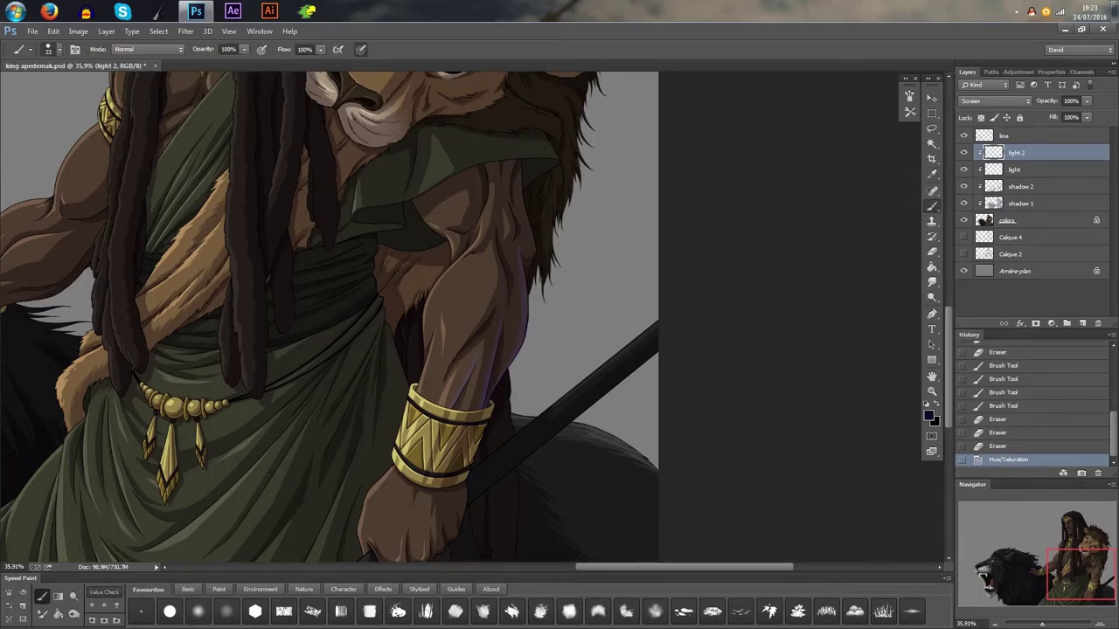
# - Examine the toned-down arm rim light both close up and against the whole figure
pyautogui.scroll(-3, 601, 282)
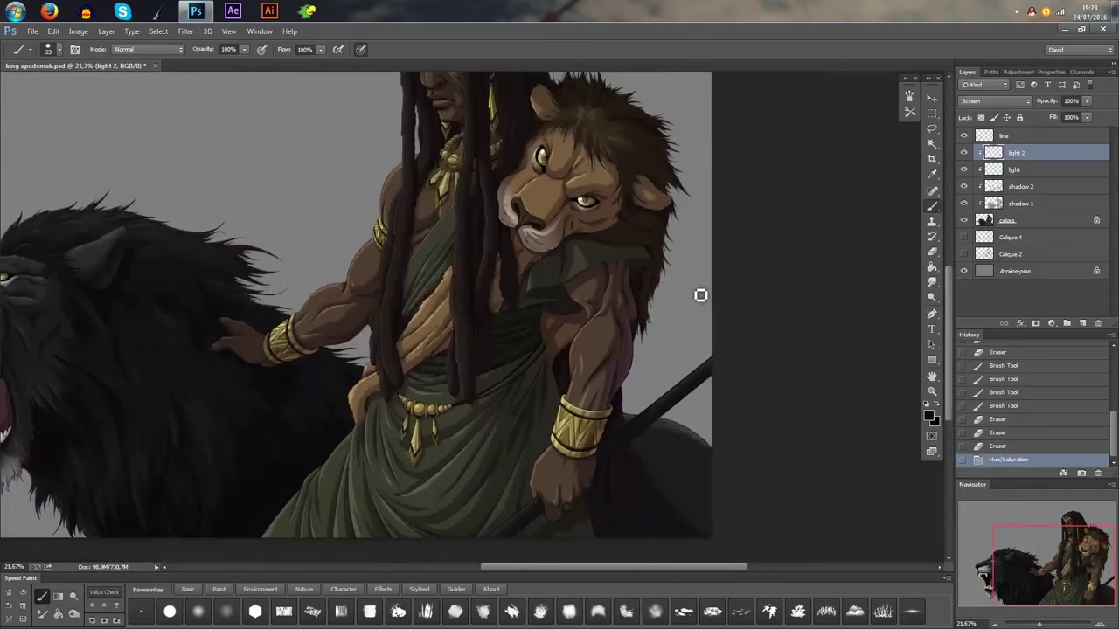
pyautogui.scroll(8, 701, 296)
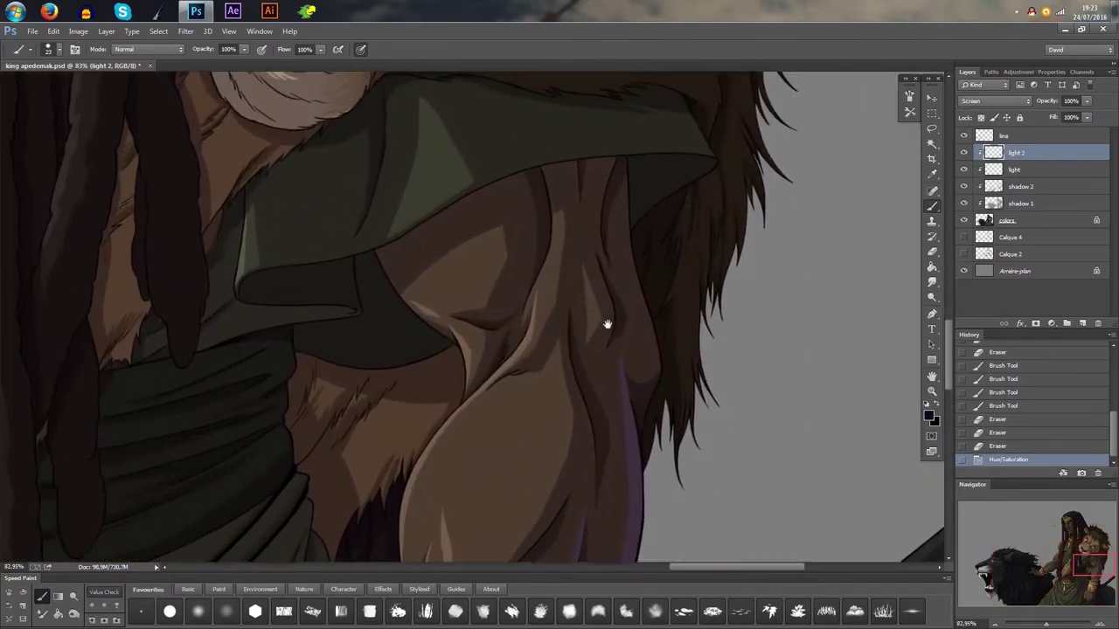
pyautogui.moveTo(608, 324); pyautogui.dragTo(592, 237)
pyautogui.scroll(-4, 700, 306)
pyautogui.moveTo(699, 317); pyautogui.dragTo(653, 328)
pyautogui.scroll(-4, 678, 257)
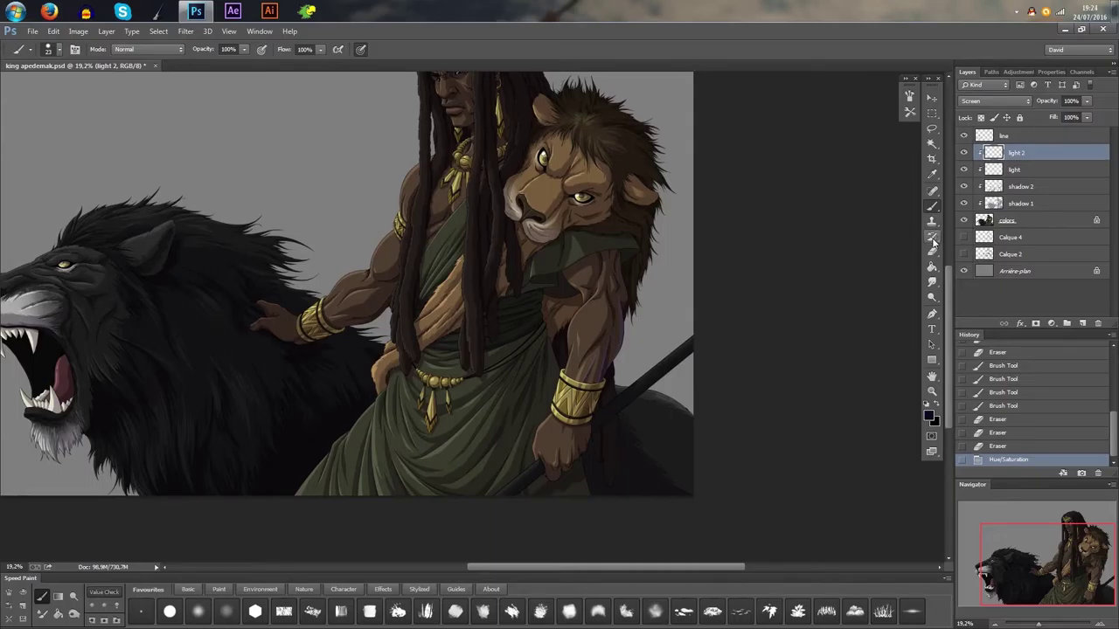
pyautogui.scroll(6, 631, 338)
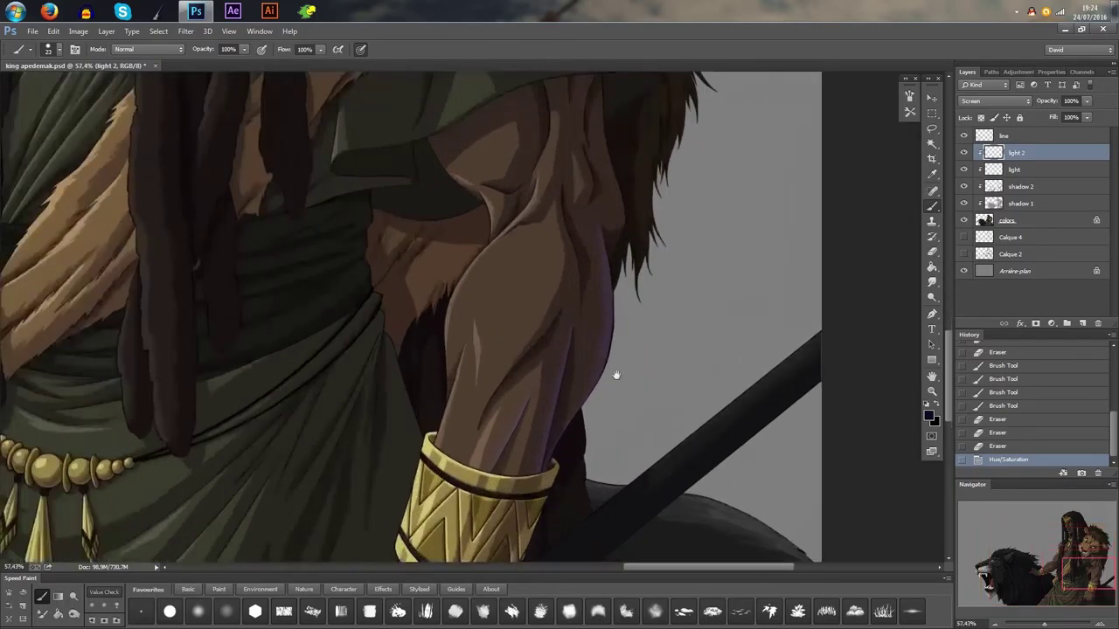
# - Paint a bluish rim light down the staff hand's outer edge and around the two outermost fingers
pyautogui.moveTo(617, 375); pyautogui.dragTo(647, 130)
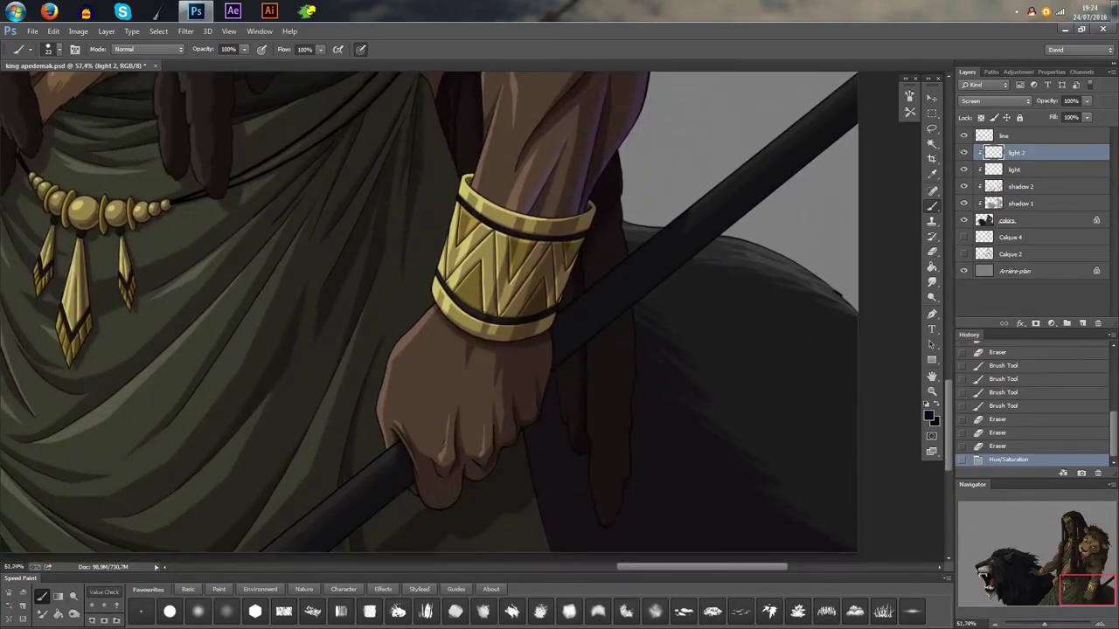
pyautogui.scroll(2, 566, 351)
pyautogui.moveTo(551, 351)
pyautogui.mouseDown()
pyautogui.moveTo(546, 373)
pyautogui.moveTo(537, 321)
pyautogui.moveTo(534, 435)
pyautogui.mouseUp()
pyautogui.moveTo(554, 344); pyautogui.dragTo(546, 335)
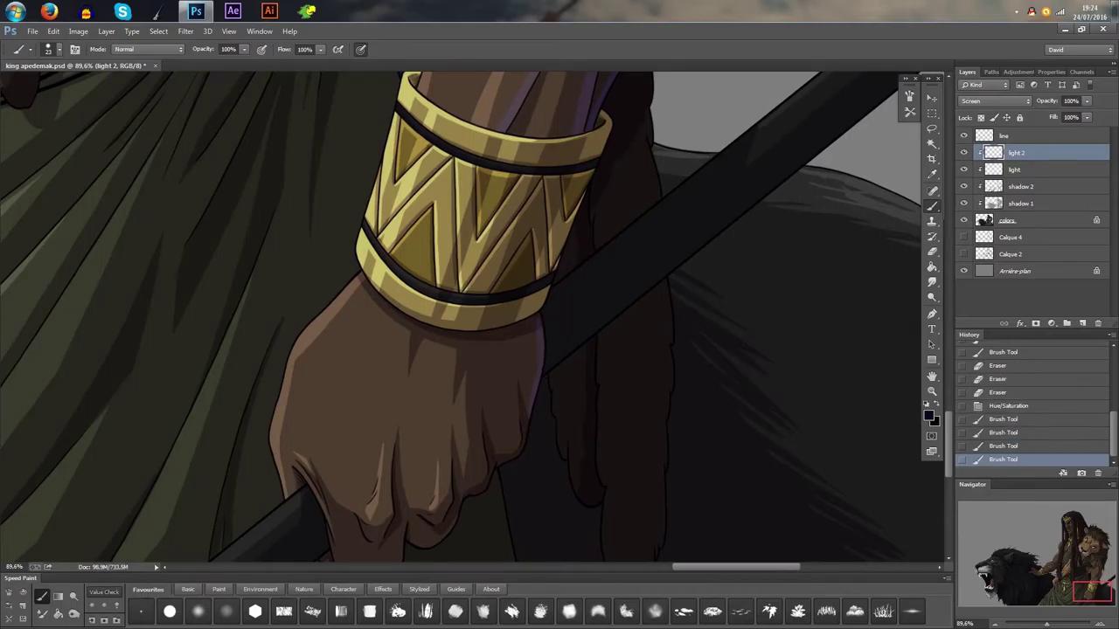
pyautogui.moveTo(538, 378); pyautogui.dragTo(528, 425)
pyautogui.scroll(2, 520, 436)
pyautogui.moveTo(484, 487); pyautogui.dragTo(480, 495)
pyautogui.moveTo(519, 445); pyautogui.dragTo(563, 348)
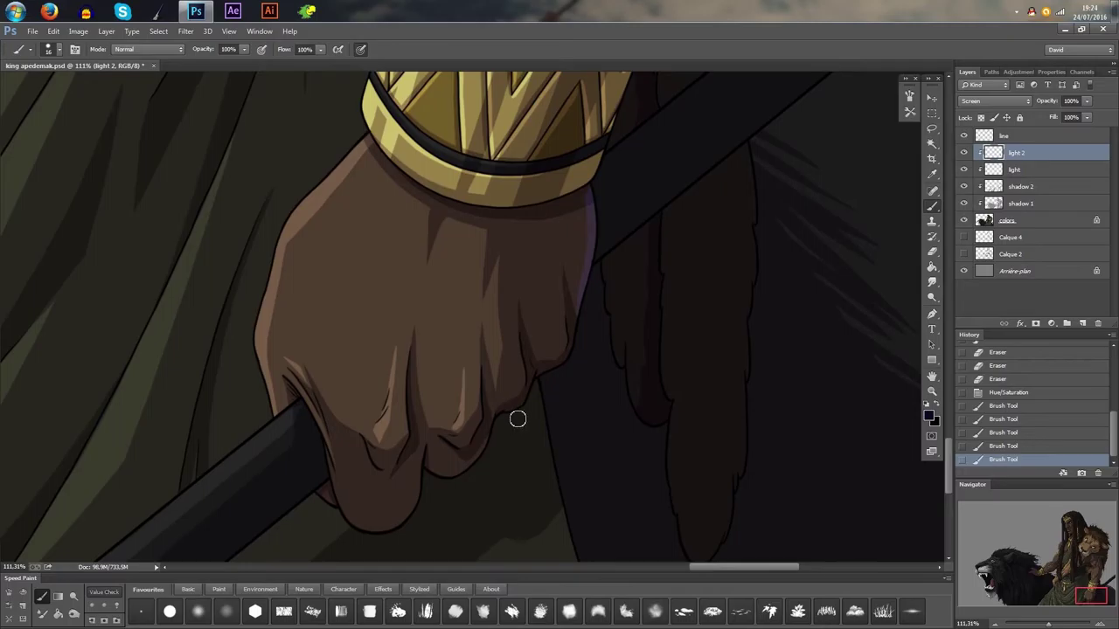
pyautogui.moveTo(518, 417); pyautogui.dragTo(529, 376)
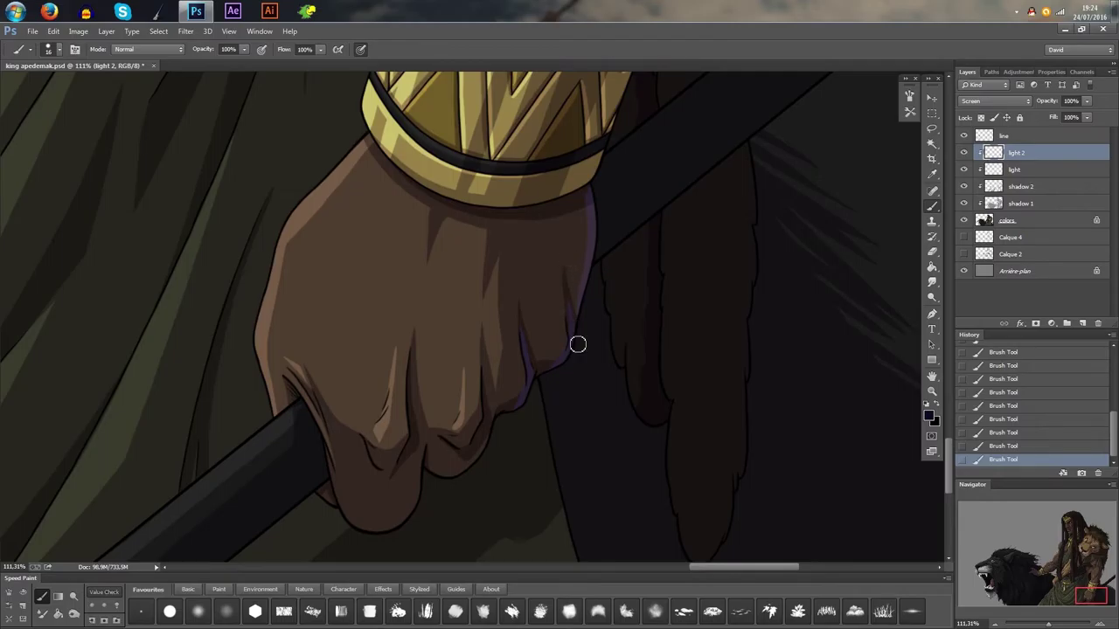
# - Extend the rim light around the edges of the remaining two fingers and up the creases between the knuckles
pyautogui.scroll(-3, 578, 344)
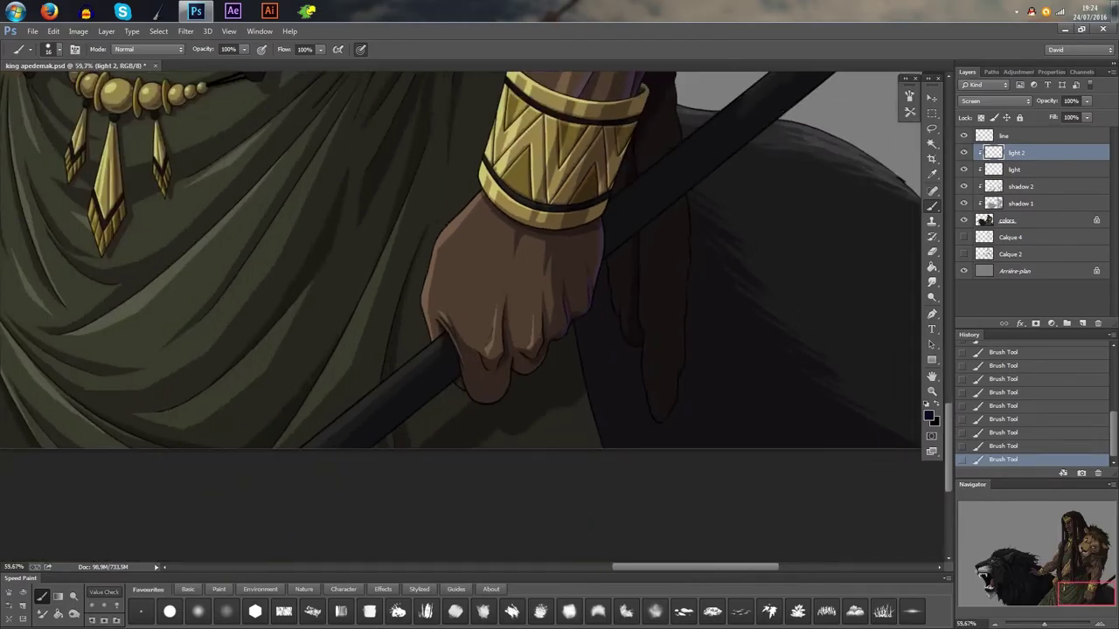
pyautogui.scroll(3, 583, 275)
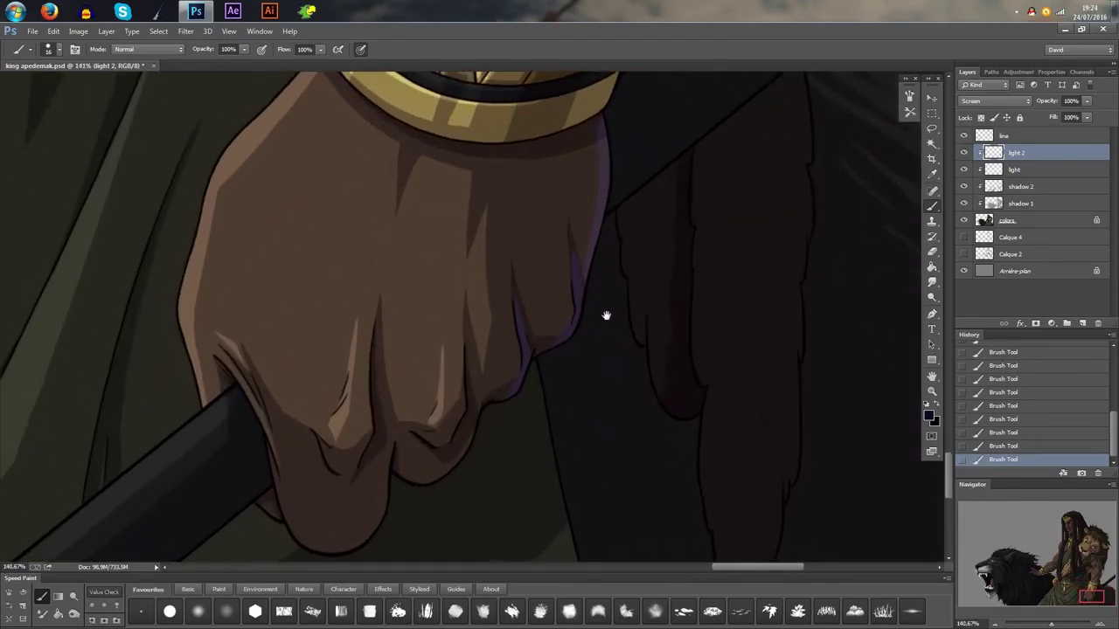
pyautogui.moveTo(607, 315); pyautogui.dragTo(709, 268)
pyautogui.moveTo(534, 454); pyautogui.dragTo(580, 385)
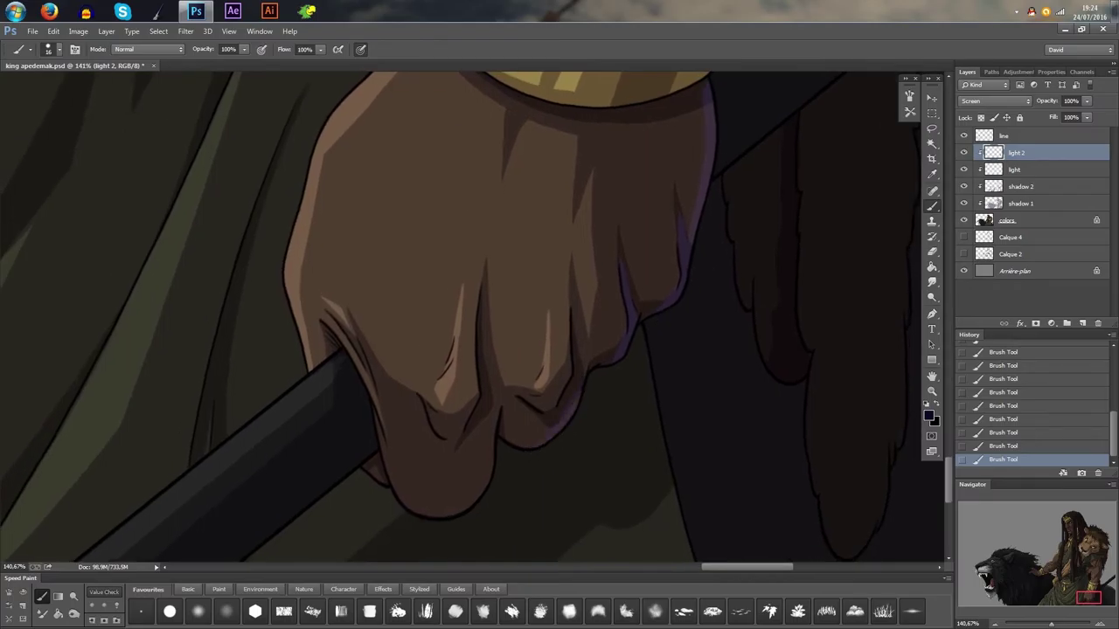
pyautogui.scroll(-2, 591, 368)
pyautogui.moveTo(639, 365); pyautogui.dragTo(669, 347)
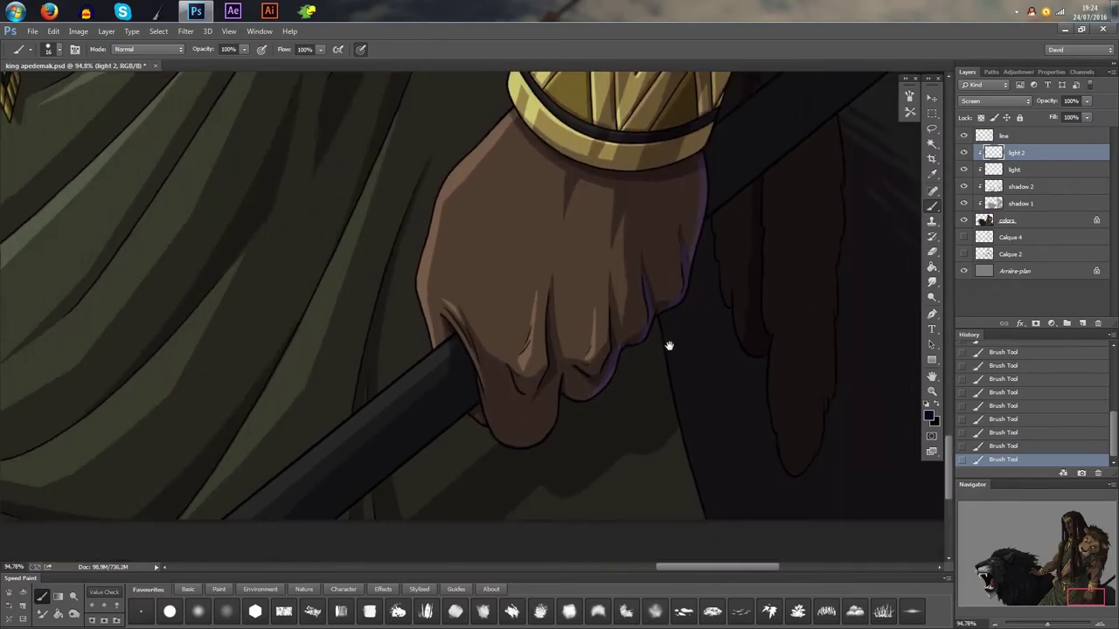
pyautogui.scroll(2, 616, 359)
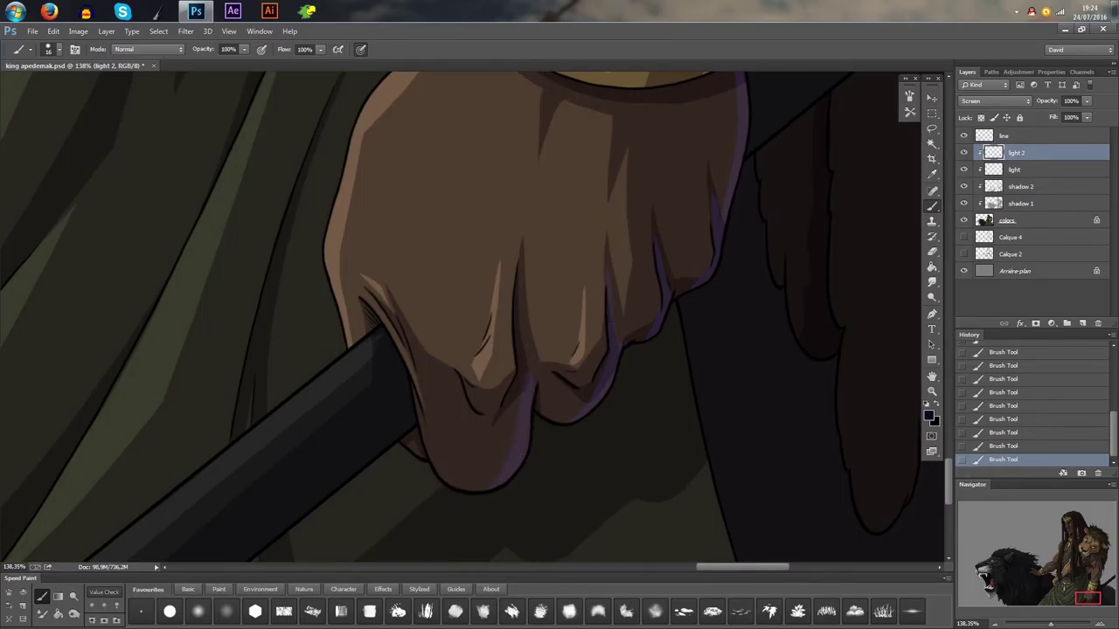
pyautogui.moveTo(536, 382); pyautogui.dragTo(523, 263)
# - Thin and taper the rim light on the finger nearest the staff with the Eraser
pyautogui.press('e')
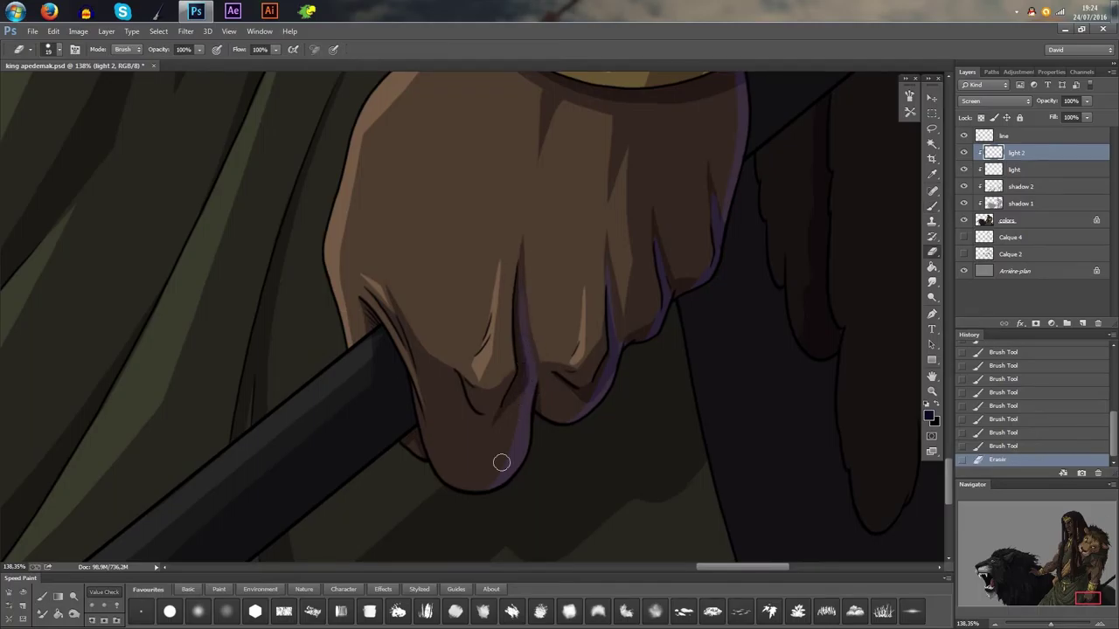
pyautogui.moveTo(501, 462); pyautogui.dragTo(510, 447)
pyautogui.moveTo(522, 253); pyautogui.dragTo(541, 398)
pyautogui.scroll(-2, 540, 398)
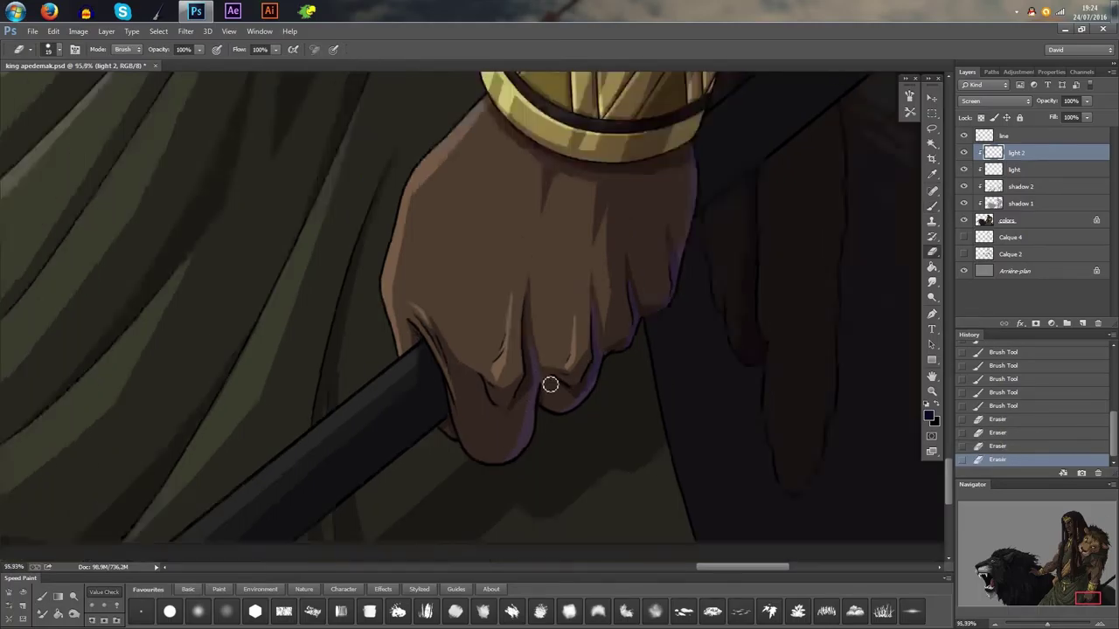
# - Lower the light 2 layer's opacity to 80%
pyautogui.scroll(-3, 550, 385)
pyautogui.scroll(-2, 754, 275)
pyautogui.moveTo(755, 275); pyautogui.dragTo(605, 344)
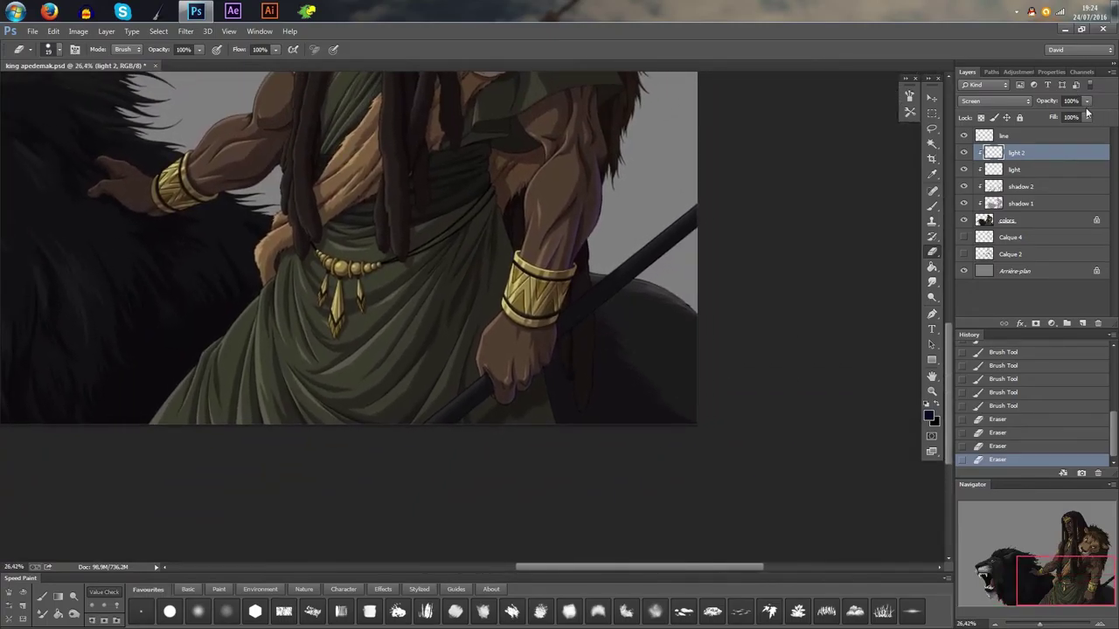
pyautogui.click(1087, 102)
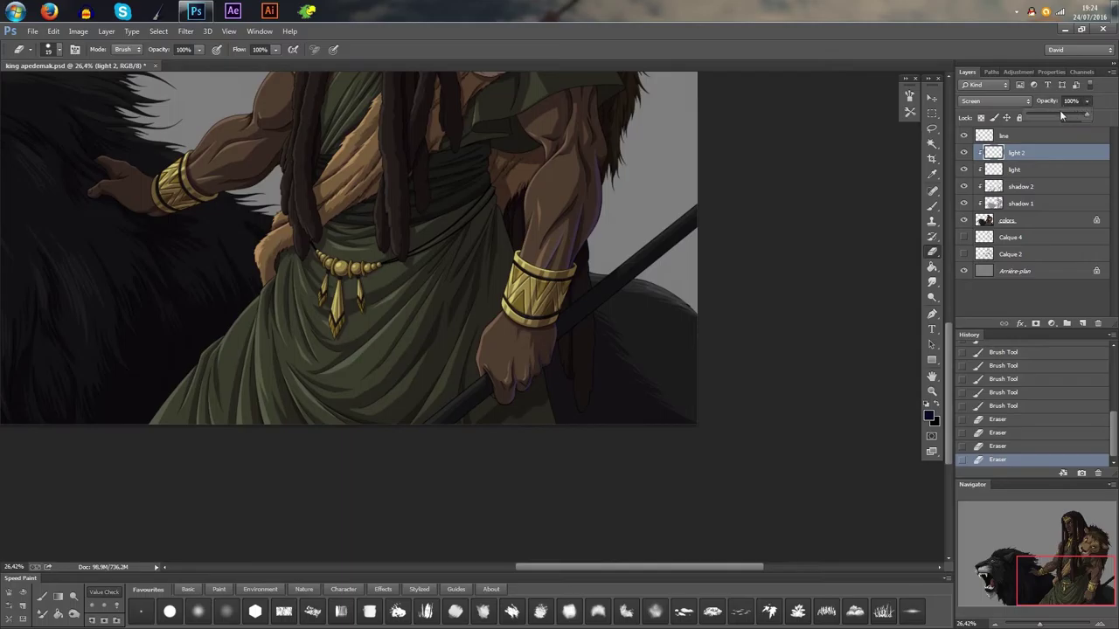
pyautogui.moveTo(1053, 115); pyautogui.dragTo(1056, 114)
pyautogui.moveTo(1073, 115); pyautogui.dragTo(1076, 115)
# - Paint a thin rim light on the back of the hand, running down from the bracelet towards the knuckles
pyautogui.click(932, 206)
pyautogui.scroll(5, 519, 398)
pyautogui.moveTo(573, 372)
pyautogui.mouseDown()
pyautogui.moveTo(694, 315)
pyautogui.moveTo(618, 379)
pyautogui.mouseUp()
pyautogui.scroll(3, 617, 379)
pyautogui.scroll(3, 622, 376)
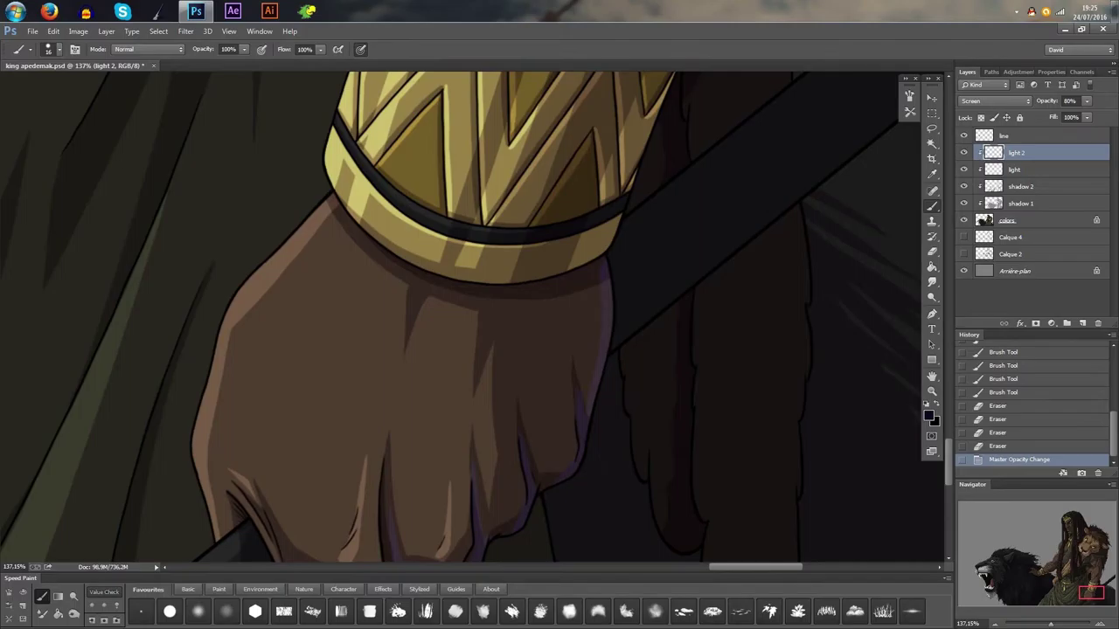
pyautogui.moveTo(525, 299); pyautogui.dragTo(522, 357)
pyautogui.moveTo(537, 285); pyautogui.dragTo(523, 363)
pyautogui.moveTo(536, 288)
pyautogui.mouseDown()
pyautogui.moveTo(522, 393)
pyautogui.moveTo(524, 367)
pyautogui.mouseUp()
# - Trim and taper the rim light on the back of the hand with the Eraser
pyautogui.press('e')
pyautogui.click(552, 293)
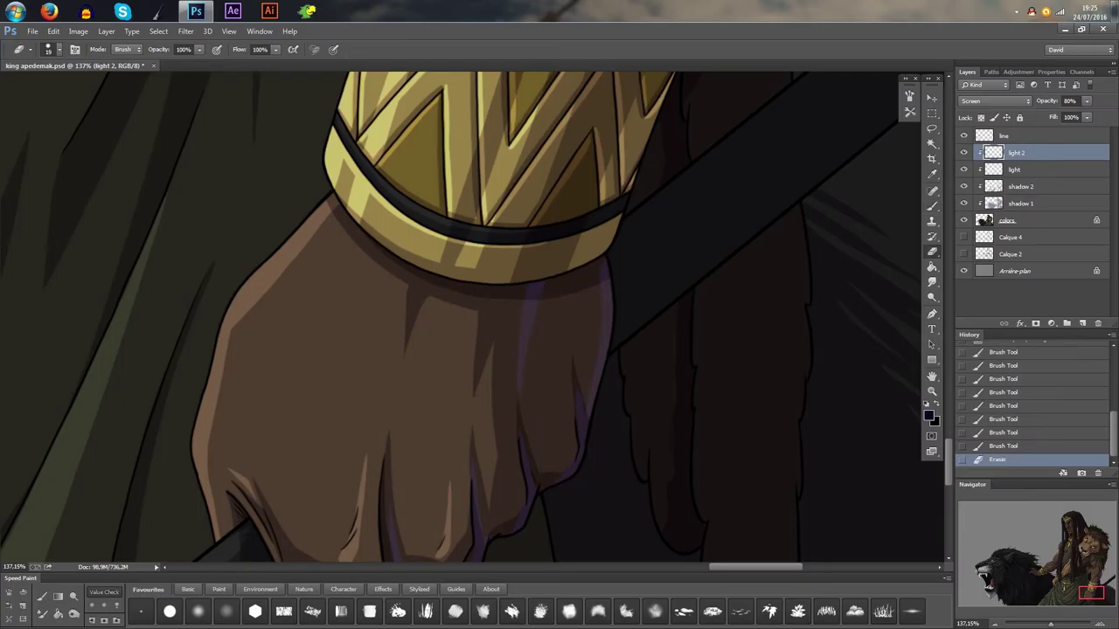
pyautogui.click(511, 426)
pyautogui.moveTo(548, 277); pyautogui.dragTo(543, 283)
pyautogui.click(546, 402)
pyautogui.click(548, 406)
pyautogui.click(534, 274)
# - Return to the Brush tool and review the rim lighting across the whole illustration
pyautogui.scroll(-5, 515, 385)
pyautogui.scroll(-4, 672, 317)
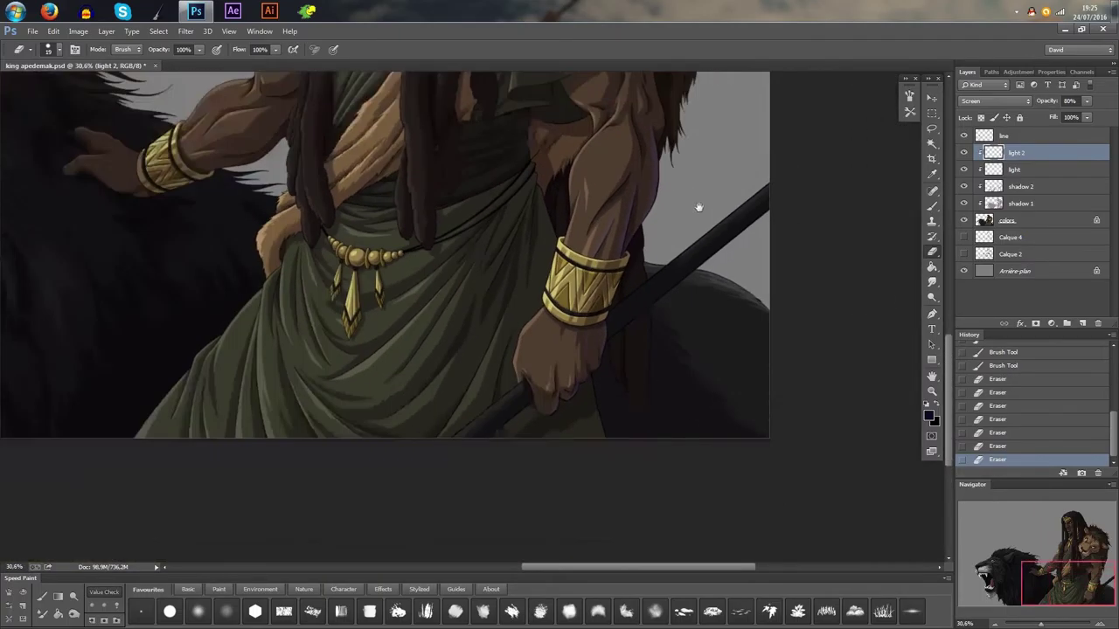
pyautogui.moveTo(699, 209)
pyautogui.mouseDown()
pyautogui.moveTo(666, 373)
pyautogui.moveTo(677, 432)
pyautogui.mouseUp()
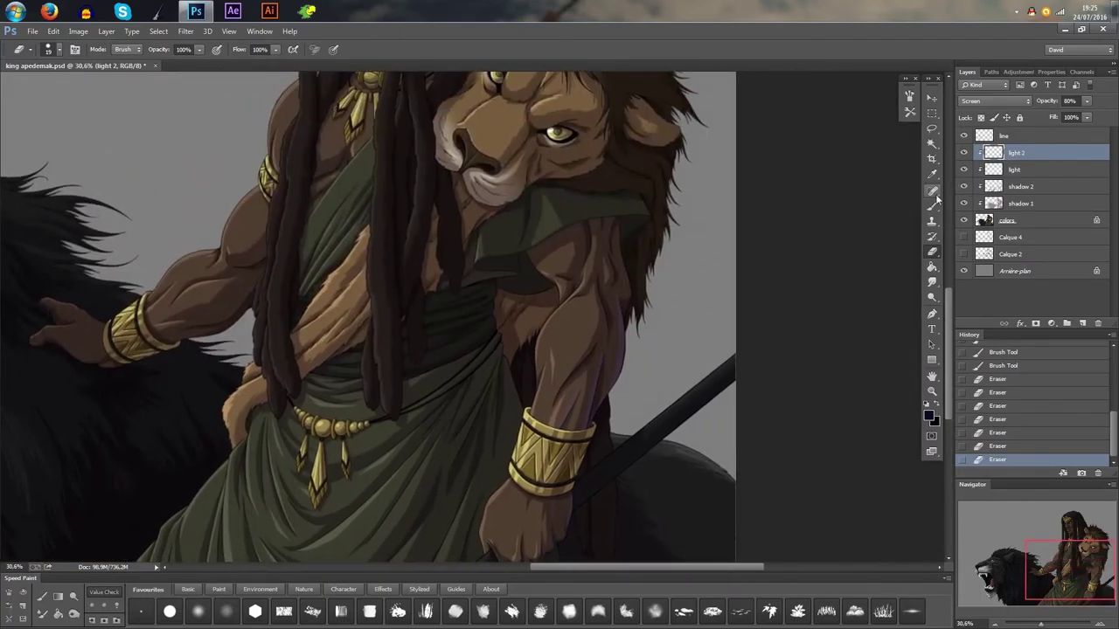
pyautogui.click(932, 203)
pyautogui.hotkey('ctrl', '0')
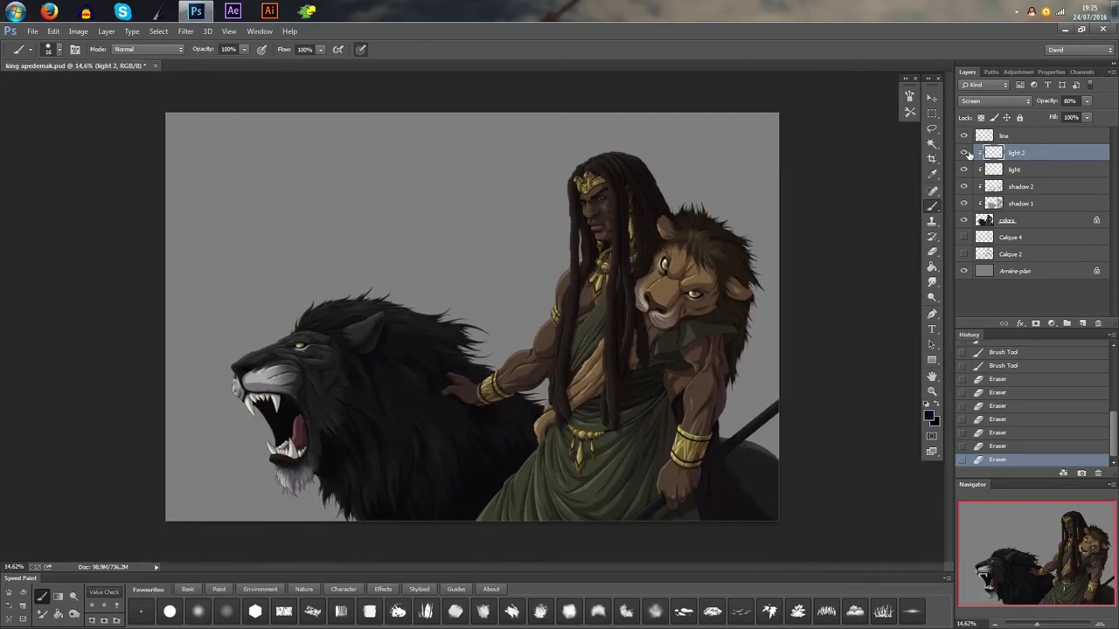
# - Compare the illustration with the light 2 layer hidden and shown
pyautogui.click(965, 154)
pyautogui.click(965, 154)
pyautogui.click(966, 155)
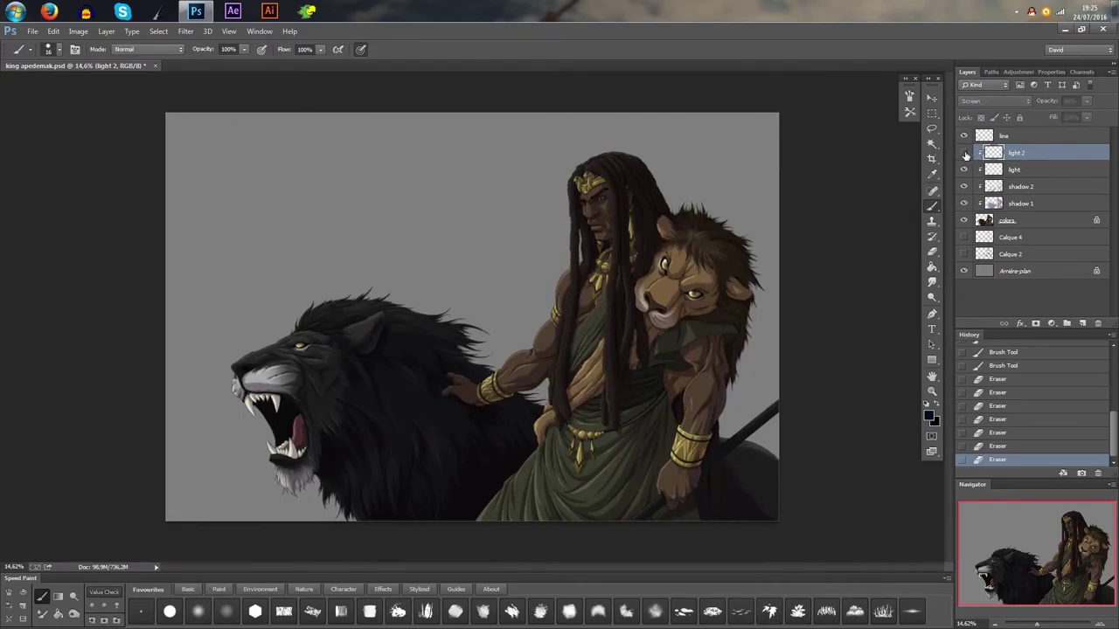
pyautogui.click(965, 154)
pyautogui.click(965, 154)
pyautogui.click(965, 154)
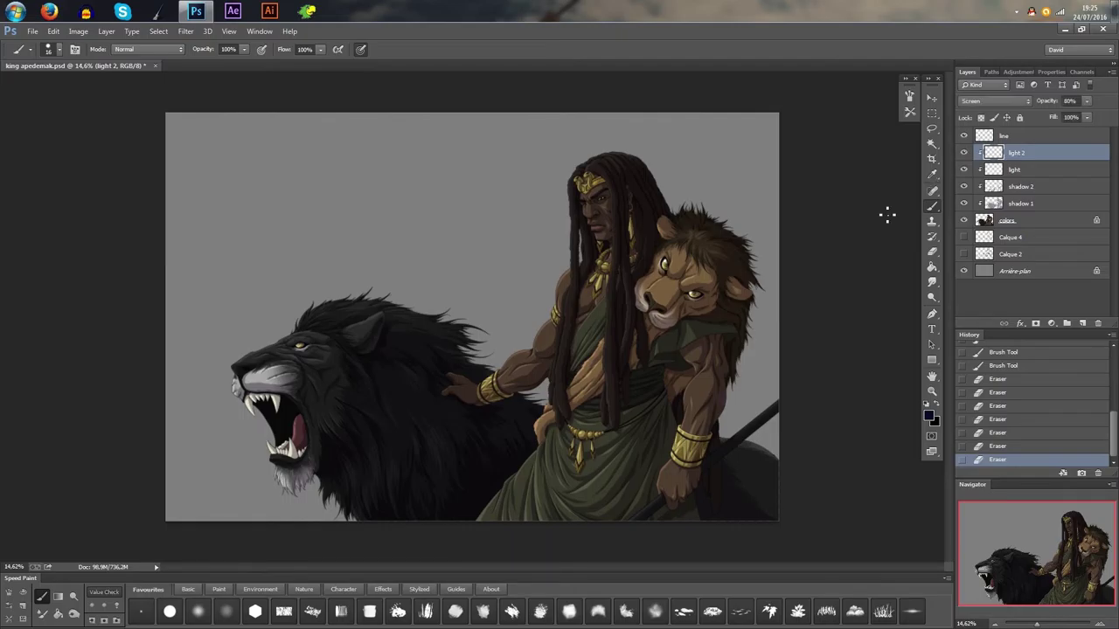
# - Paint a thin rim light along the outer edge of the staff-holding arm, from the green cloth to the elbow, and clean it with the Eraser
pyautogui.scroll(7, 635, 409)
pyautogui.moveTo(700, 320); pyautogui.dragTo(615, 364)
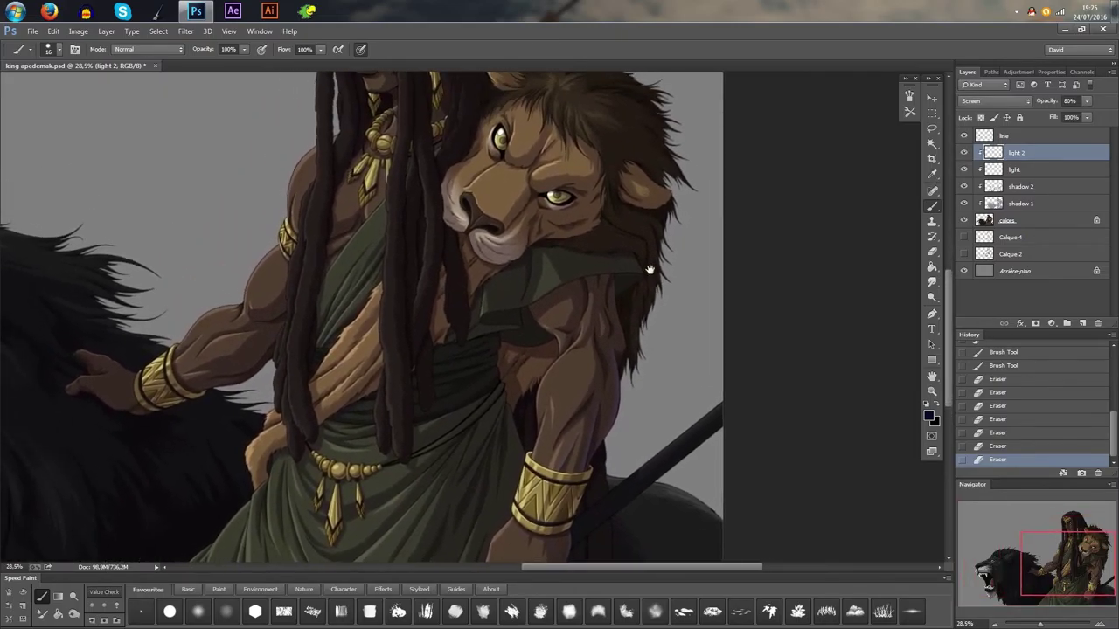
pyautogui.moveTo(649, 270); pyautogui.dragTo(584, 316)
pyautogui.scroll(3, 647, 319)
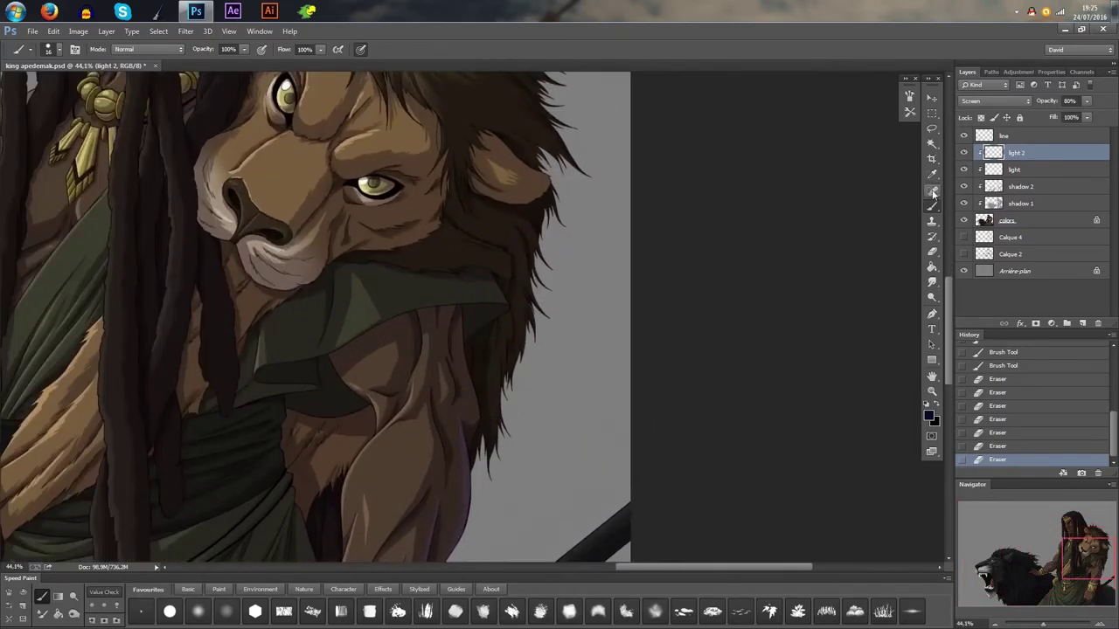
pyautogui.scroll(3, 548, 347)
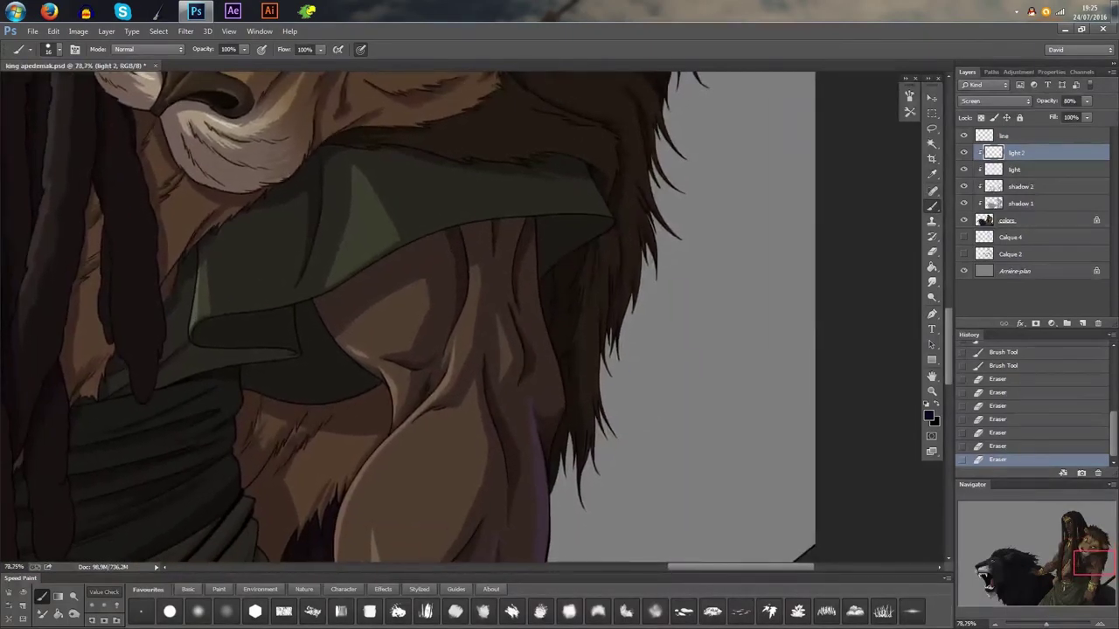
pyautogui.scroll(3, 547, 262)
pyautogui.moveTo(538, 317)
pyautogui.mouseDown()
pyautogui.moveTo(532, 297)
pyautogui.moveTo(567, 428)
pyautogui.moveTo(544, 303)
pyautogui.mouseUp()
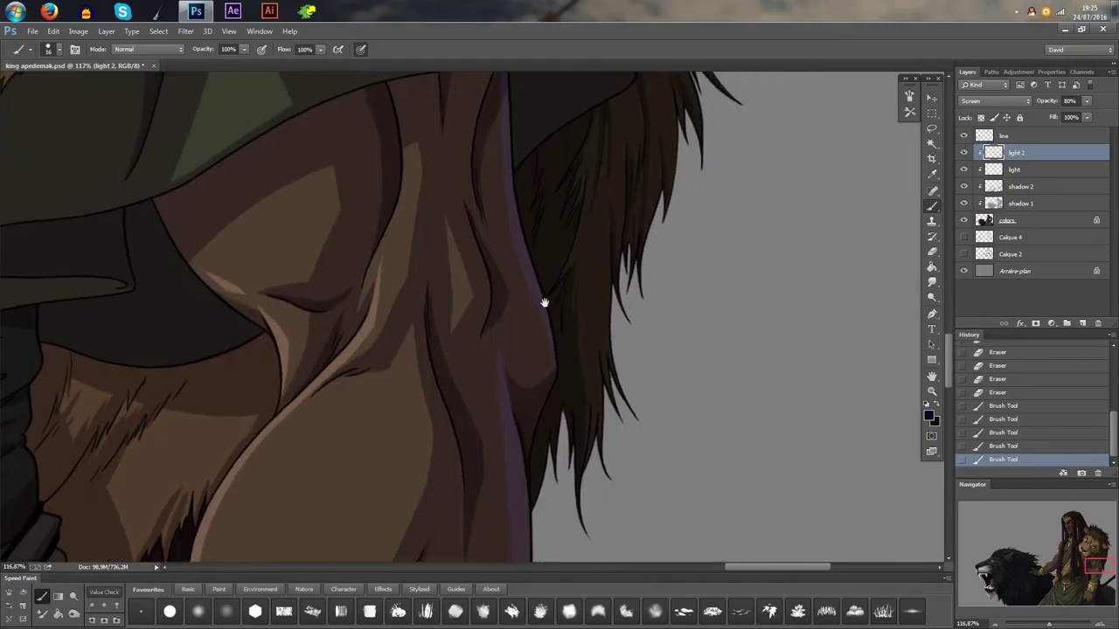
pyautogui.moveTo(519, 434); pyautogui.dragTo(527, 468)
pyautogui.moveTo(552, 376)
pyautogui.mouseDown()
pyautogui.moveTo(530, 443)
pyautogui.moveTo(556, 371)
pyautogui.mouseUp()
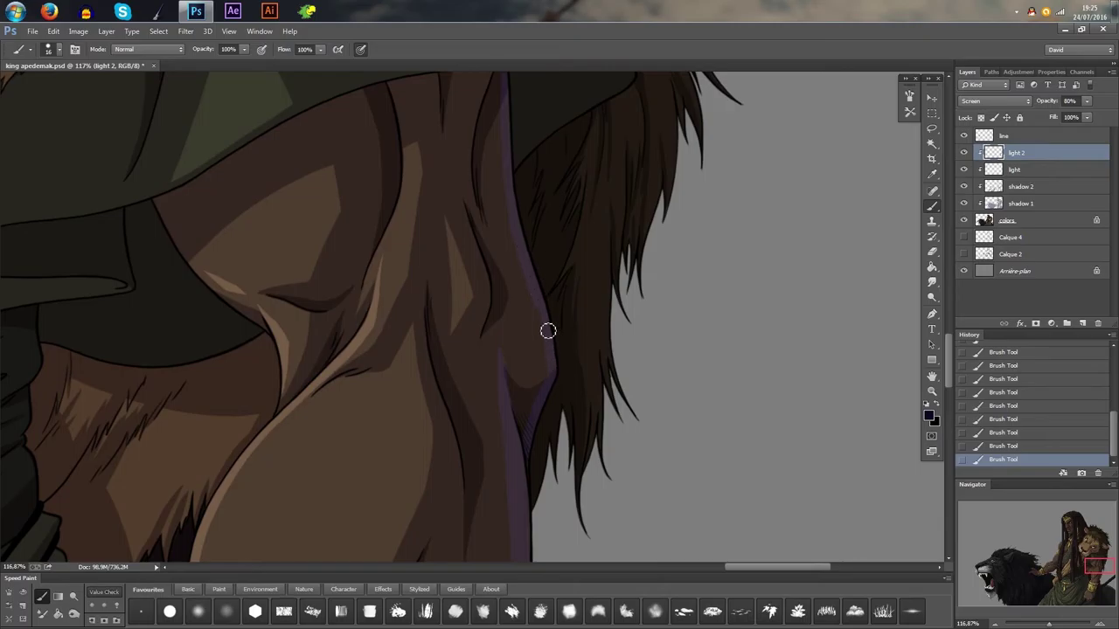
pyautogui.press('e')
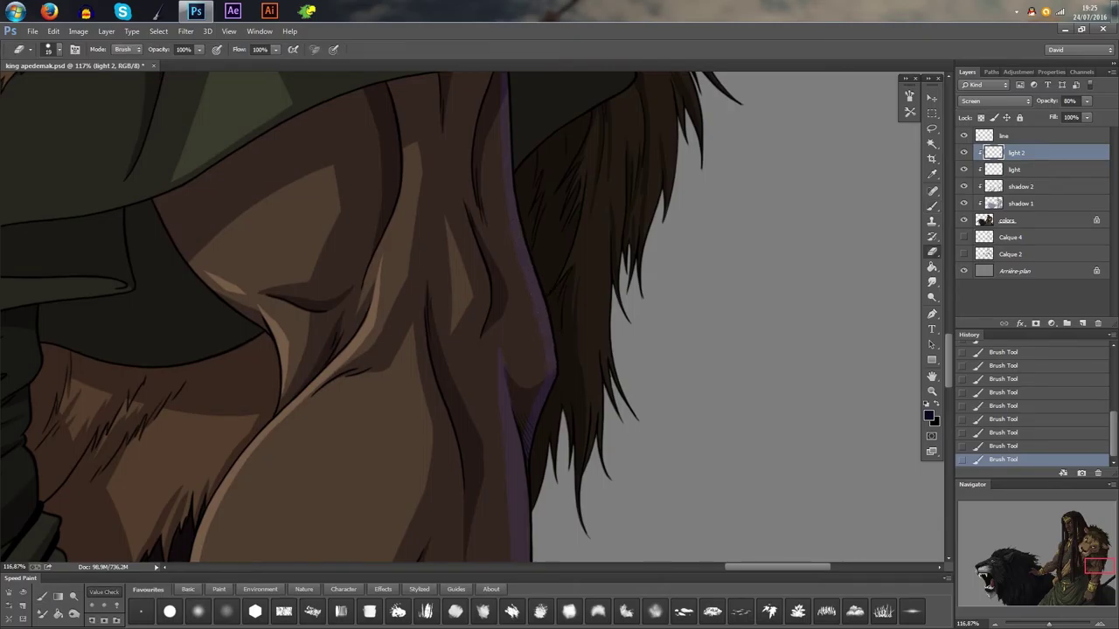
pyautogui.moveTo(570, 375)
pyautogui.mouseDown()
pyautogui.moveTo(570, 408)
pyautogui.moveTo(577, 351)
pyautogui.mouseUp()
# - Paint a thin rim light along the short curved muscle line of the upper arm, just above the elbow
pyautogui.press('b')
pyautogui.scroll(3, 479, 324)
pyautogui.moveTo(475, 356)
pyautogui.mouseDown()
pyautogui.moveTo(488, 294)
pyautogui.moveTo(481, 245)
pyautogui.mouseUp()
pyautogui.moveTo(493, 296); pyautogui.dragTo(477, 348)
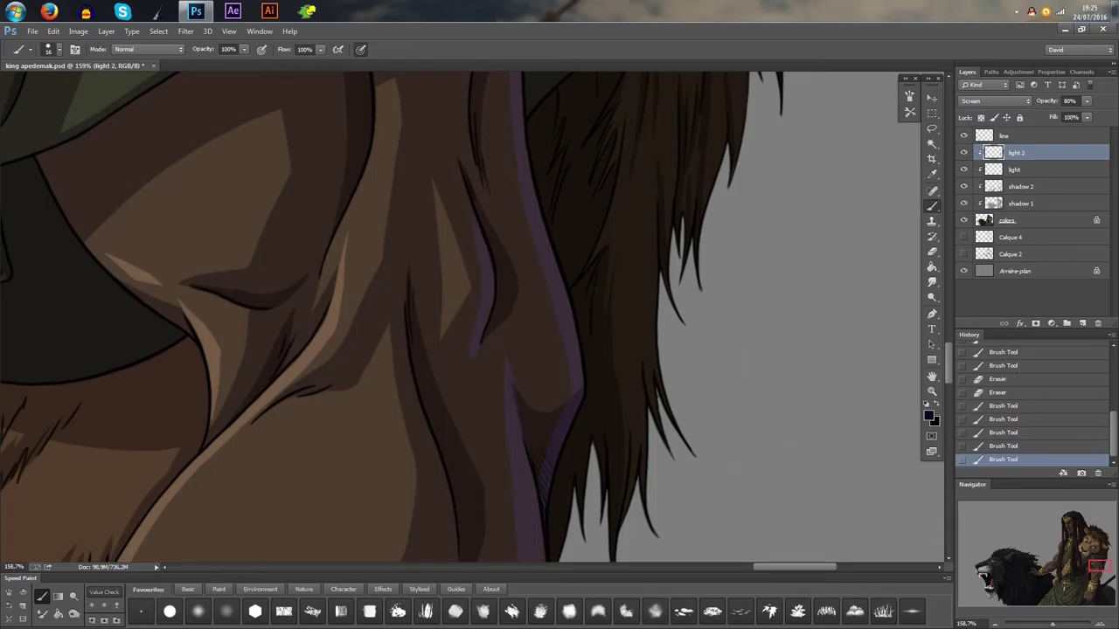
pyautogui.moveTo(484, 250); pyautogui.dragTo(452, 118)
# - Thin and taper both ends of the rim light on the upper arm's muscle line with the Eraser
pyautogui.click(932, 252)
pyautogui.click(454, 423)
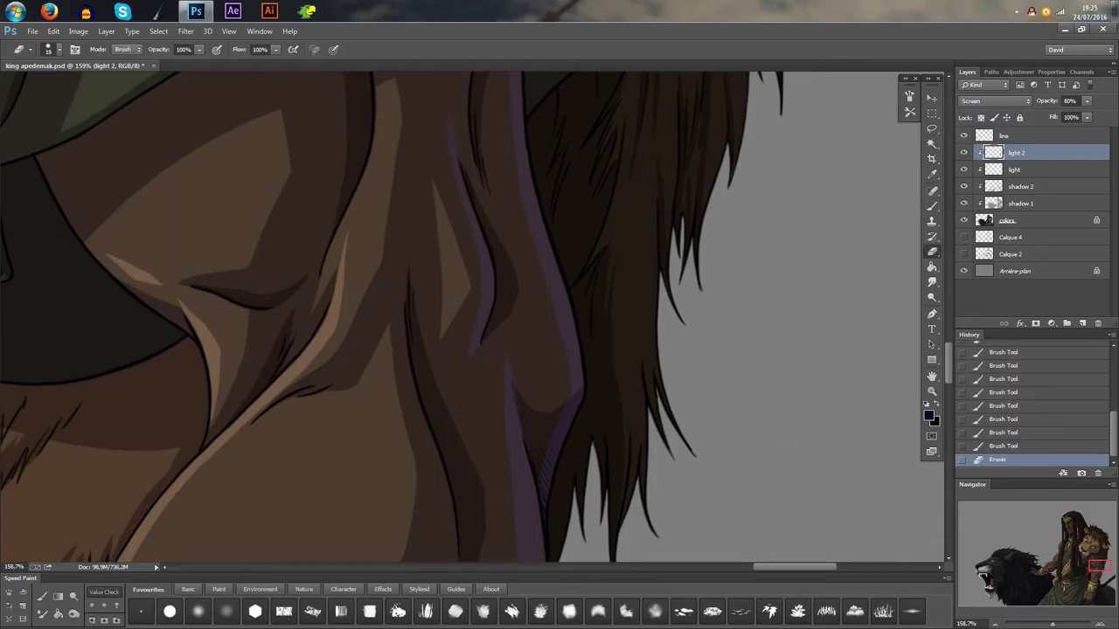
pyautogui.click(460, 380)
pyautogui.moveTo(553, 243); pyautogui.dragTo(602, 379)
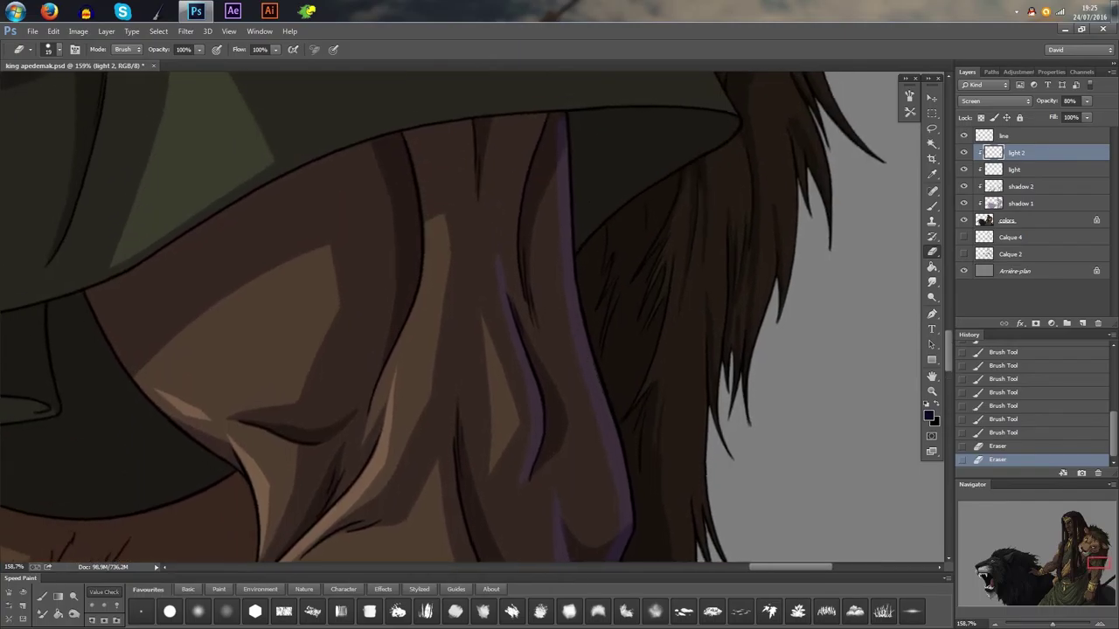
pyautogui.moveTo(499, 233); pyautogui.dragTo(510, 279)
pyautogui.moveTo(510, 279); pyautogui.dragTo(487, 223)
pyautogui.moveTo(547, 279)
pyautogui.mouseDown()
pyautogui.moveTo(516, 282)
pyautogui.moveTo(552, 282)
pyautogui.mouseUp()
pyautogui.moveTo(584, 410); pyautogui.dragTo(588, 267)
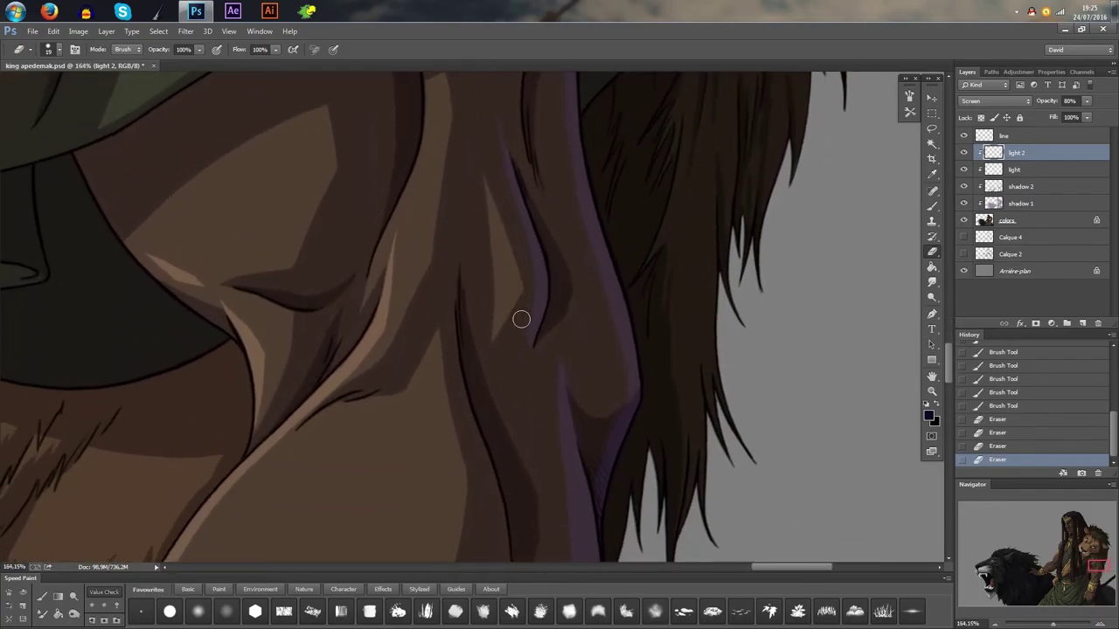
pyautogui.click(517, 290)
# - Trim the inner side of the rim light running down from the elbow with the Eraser
pyautogui.scroll(-5, 574, 300)
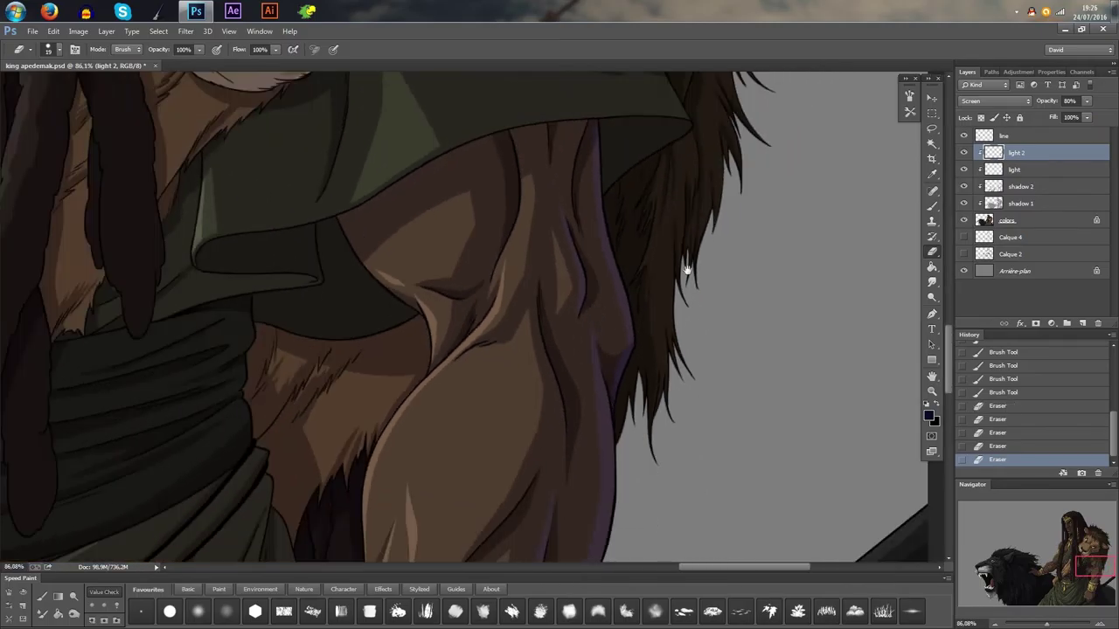
pyautogui.scroll(-3, 690, 263)
pyautogui.moveTo(691, 292); pyautogui.dragTo(688, 257)
pyautogui.scroll(5, 670, 289)
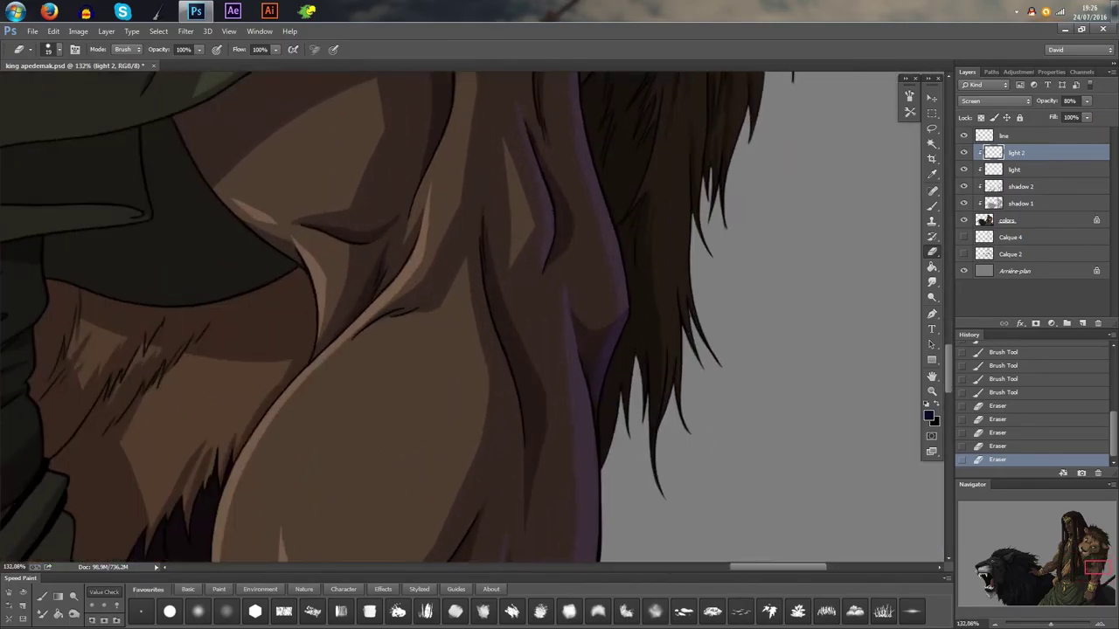
pyautogui.moveTo(569, 276); pyautogui.dragTo(564, 319)
pyautogui.moveTo(563, 293); pyautogui.dragTo(560, 312)
pyautogui.moveTo(560, 387); pyautogui.dragTo(563, 408)
# - Paint a rim light along the curved lower edge of the large forearm muscle with the Brush
pyautogui.scroll(-7, 656, 253)
pyautogui.moveTo(713, 274); pyautogui.dragTo(701, 318)
pyautogui.press('b')
pyautogui.scroll(4, 713, 293)
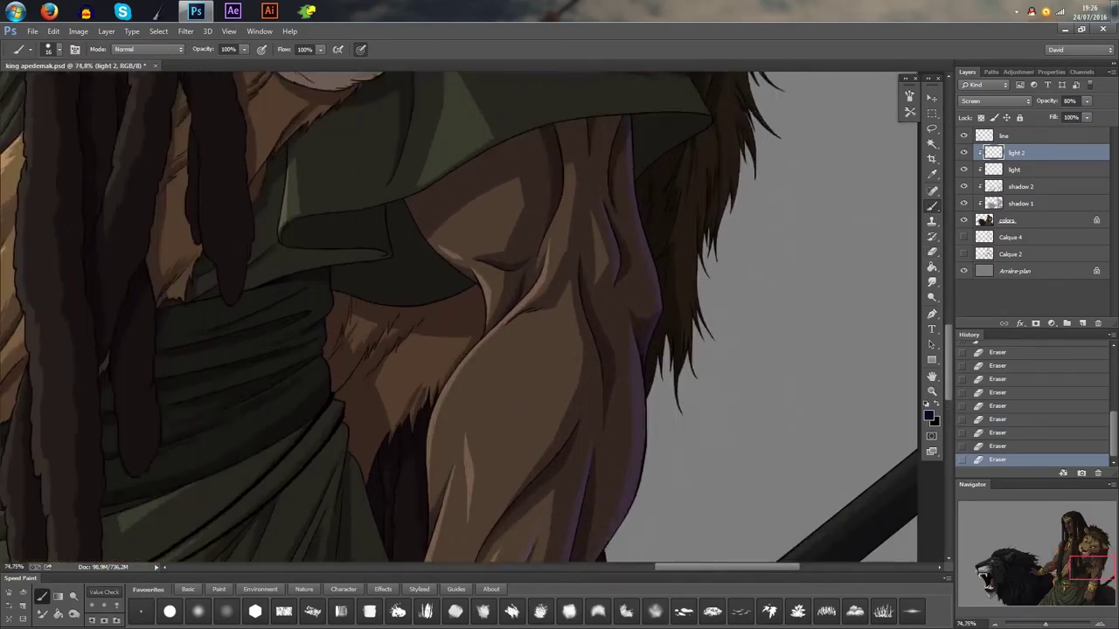
pyautogui.moveTo(586, 298)
pyautogui.mouseDown()
pyautogui.moveTo(515, 257)
pyautogui.moveTo(531, 245)
pyautogui.mouseUp()
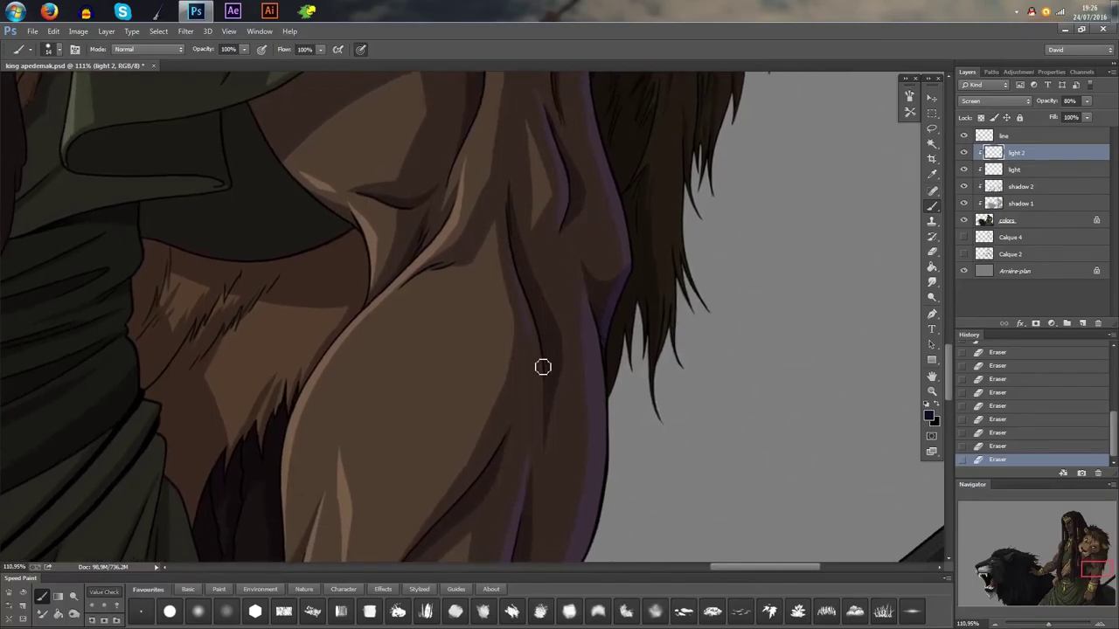
pyautogui.moveTo(543, 367)
pyautogui.mouseDown()
pyautogui.moveTo(530, 314)
pyautogui.moveTo(509, 459)
pyautogui.mouseUp()
pyautogui.moveTo(542, 350); pyautogui.dragTo(530, 388)
pyautogui.moveTo(540, 346)
pyautogui.mouseDown()
pyautogui.moveTo(544, 367)
pyautogui.moveTo(526, 403)
pyautogui.mouseUp()
pyautogui.moveTo(536, 310); pyautogui.dragTo(537, 311)
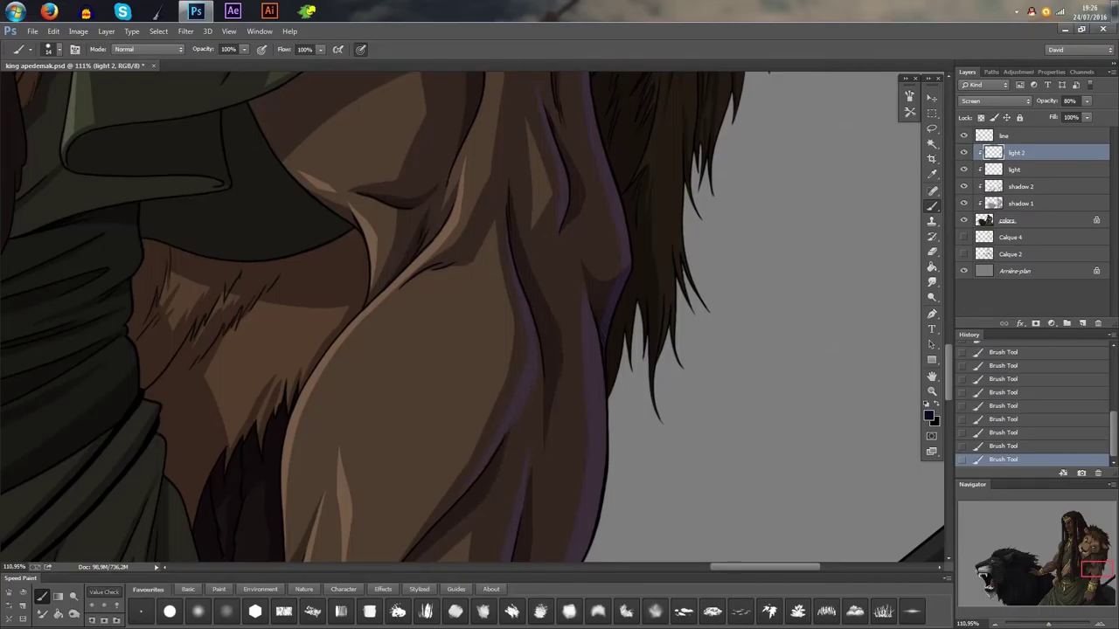
# - Narrow and taper the rim light on the large forearm muscle with the Eraser
pyautogui.scroll(-2, 538, 328)
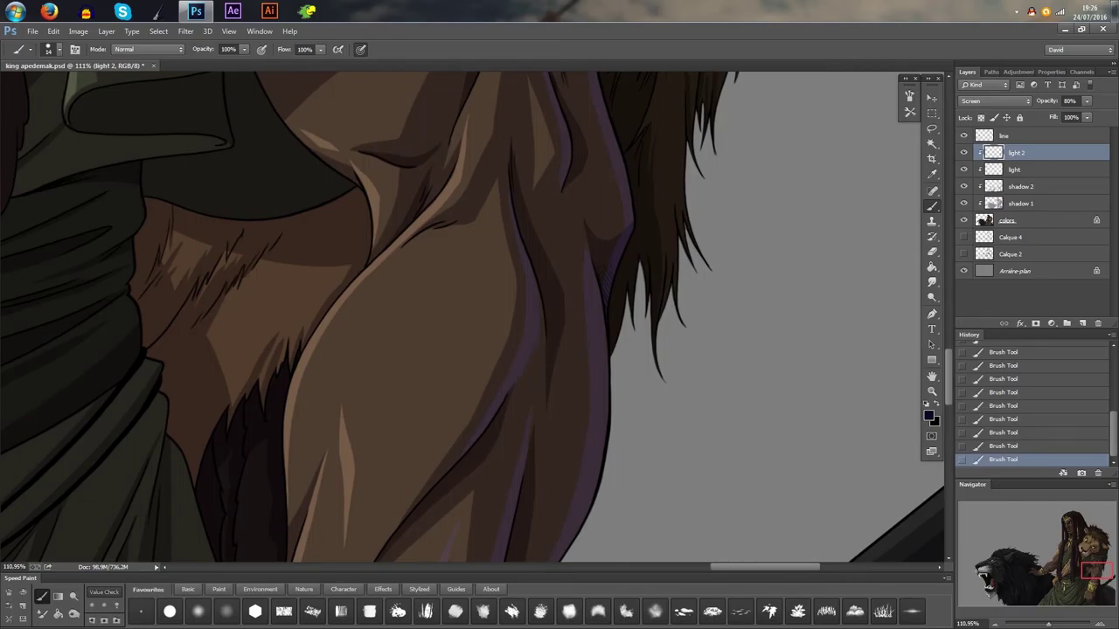
pyautogui.click(932, 250)
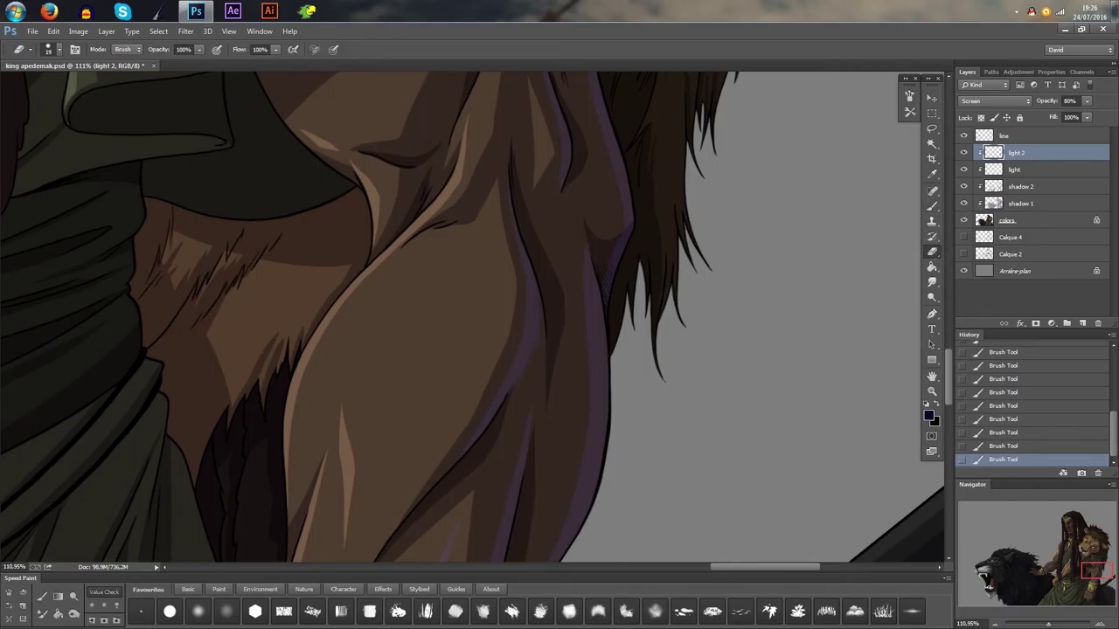
pyautogui.moveTo(510, 412); pyautogui.dragTo(547, 345)
pyautogui.moveTo(518, 404); pyautogui.dragTo(546, 329)
pyautogui.moveTo(528, 391)
pyautogui.mouseDown()
pyautogui.moveTo(544, 348)
pyautogui.moveTo(536, 390)
pyautogui.mouseUp()
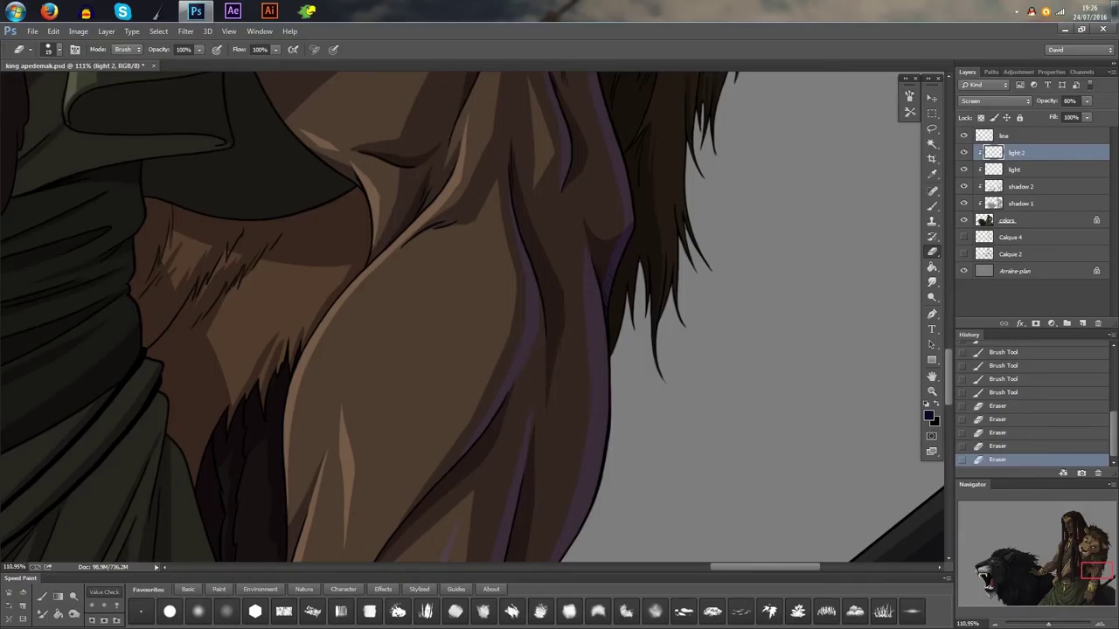
pyautogui.moveTo(525, 214); pyautogui.dragTo(517, 294)
pyautogui.moveTo(507, 185); pyautogui.dragTo(512, 307)
pyautogui.scroll(-1, 505, 297)
# - Paint a rim light down the long central forearm muscle line towards the gold bracelet
pyautogui.press('b')
pyautogui.scroll(3, 550, 332)
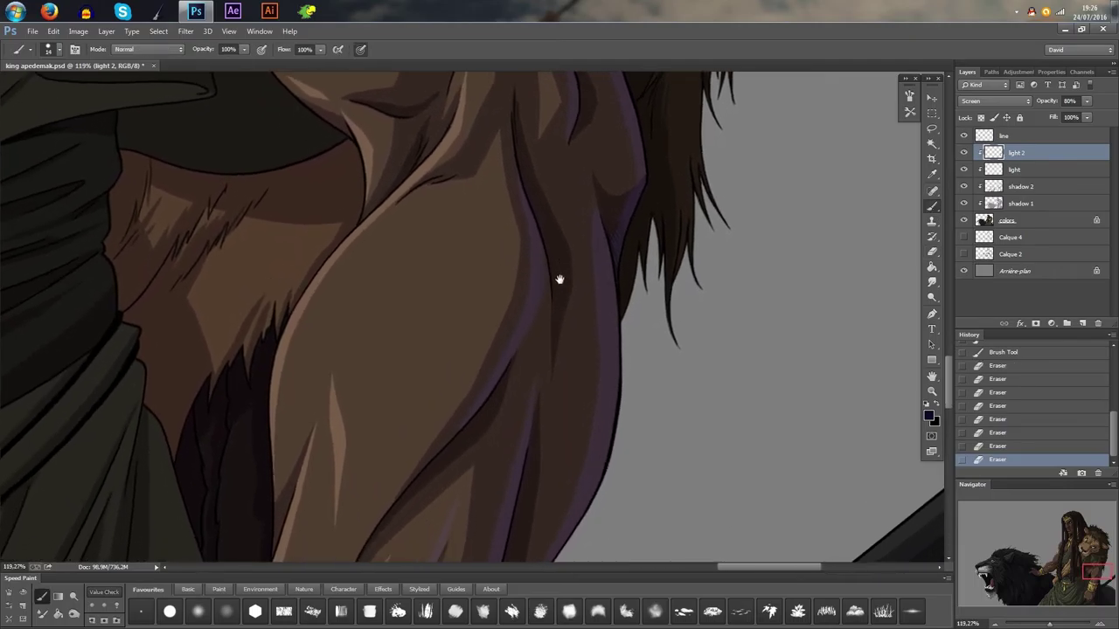
pyautogui.moveTo(532, 224); pyautogui.dragTo(542, 412)
pyautogui.moveTo(549, 350); pyautogui.dragTo(526, 488)
pyautogui.moveTo(543, 411); pyautogui.dragTo(522, 508)
pyautogui.moveTo(547, 375); pyautogui.dragTo(537, 442)
pyautogui.moveTo(542, 326); pyautogui.dragTo(539, 378)
pyautogui.moveTo(541, 314); pyautogui.dragTo(538, 383)
# - Trim the excess rim light beside the central forearm muscle line with the Eraser
pyautogui.scroll(-6, 631, 266)
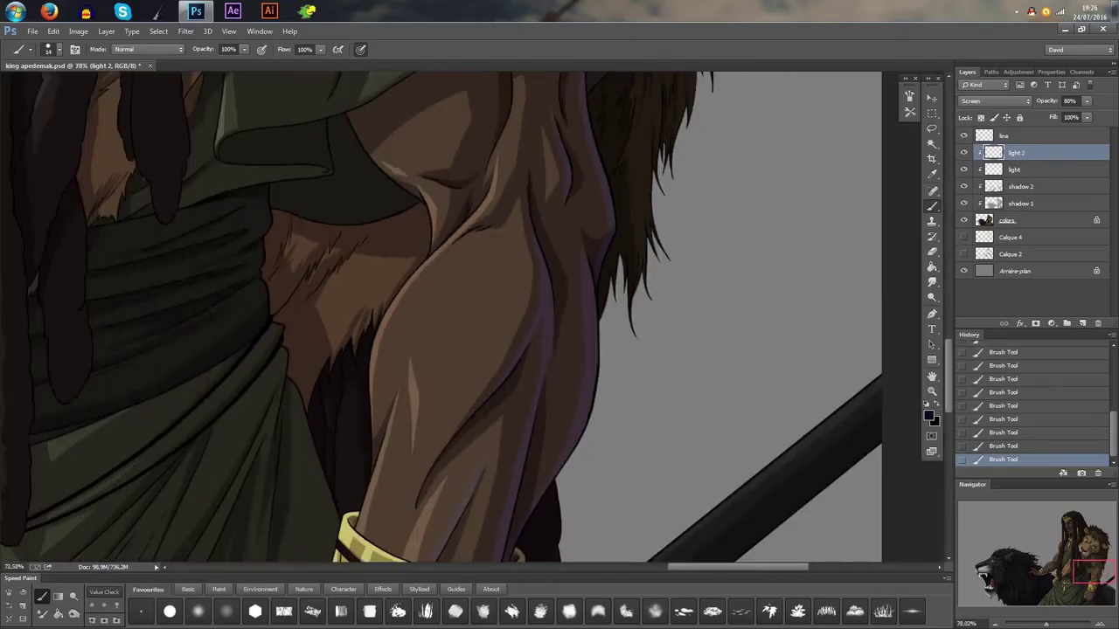
pyautogui.scroll(3, 681, 258)
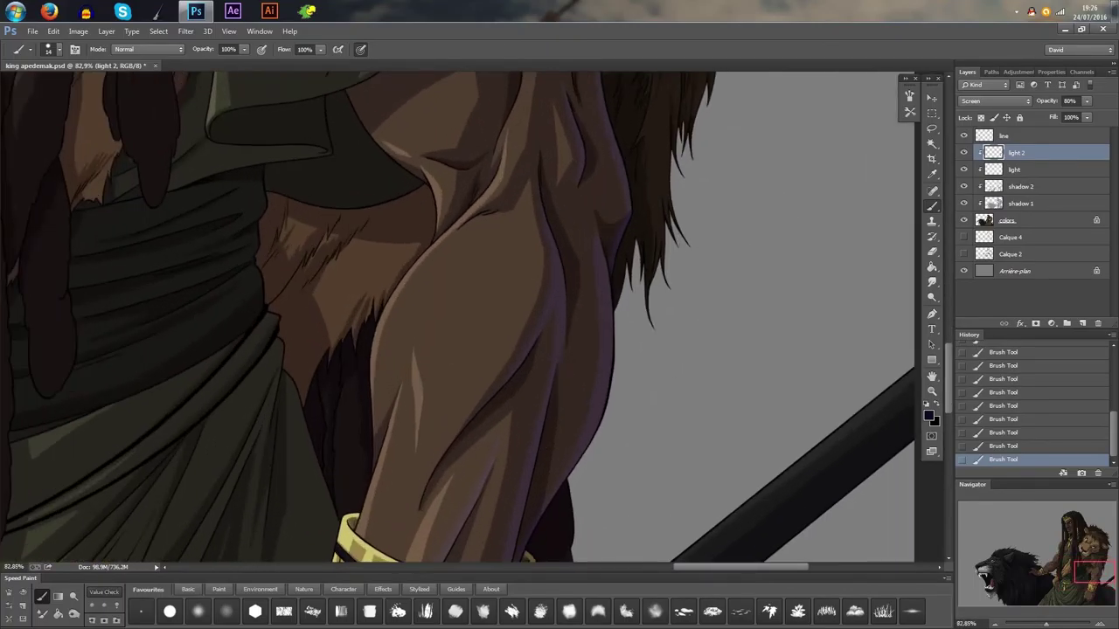
pyautogui.press('e')
pyautogui.moveTo(573, 344); pyautogui.dragTo(562, 385)
pyautogui.moveTo(574, 321)
pyautogui.mouseDown()
pyautogui.moveTo(567, 365)
pyautogui.moveTo(575, 333)
pyautogui.mouseUp()
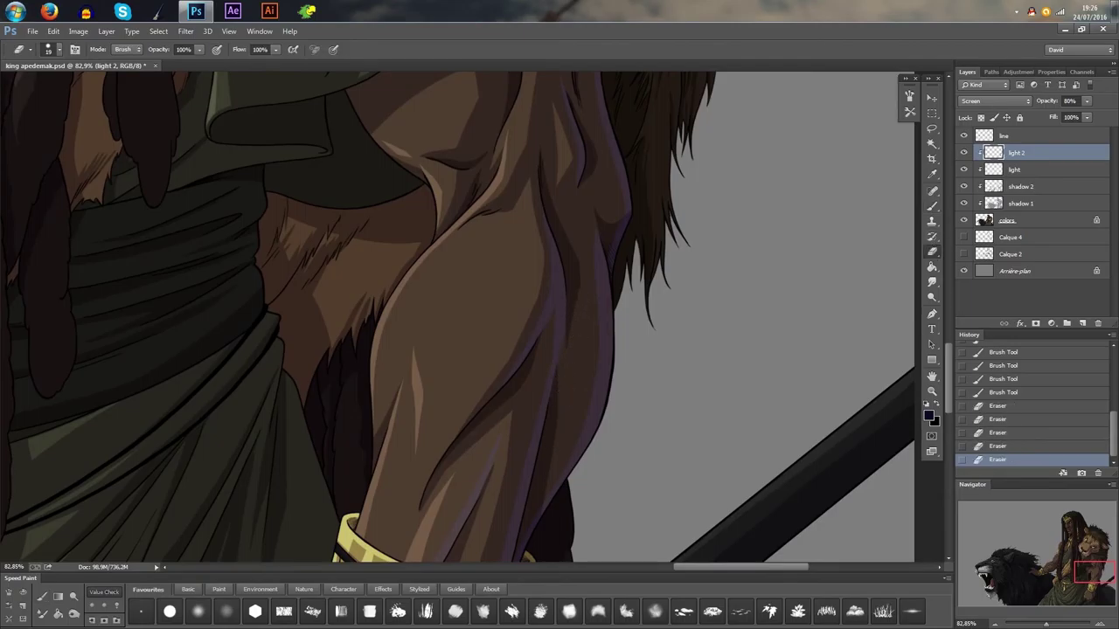
# - Add finishing rim light strokes along the lower diagonal and upper edge of the large forearm muscle with the Brush
pyautogui.press('b')
pyautogui.scroll(1, 597, 309)
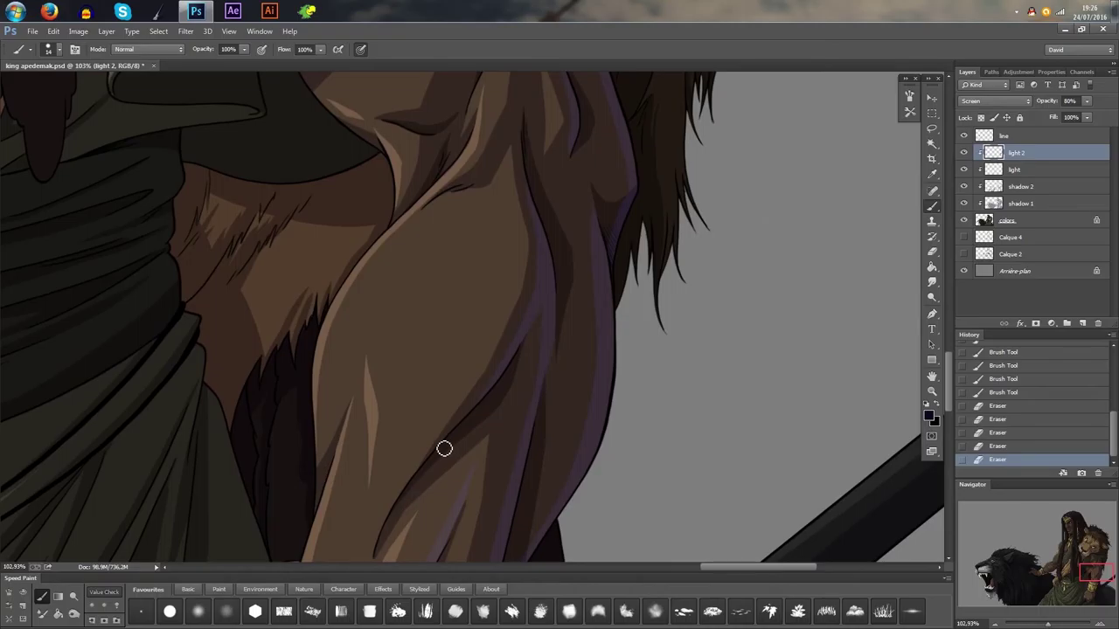
pyautogui.moveTo(444, 448)
pyautogui.mouseDown()
pyautogui.moveTo(510, 371)
pyautogui.moveTo(540, 309)
pyautogui.moveTo(529, 329)
pyautogui.mouseUp()
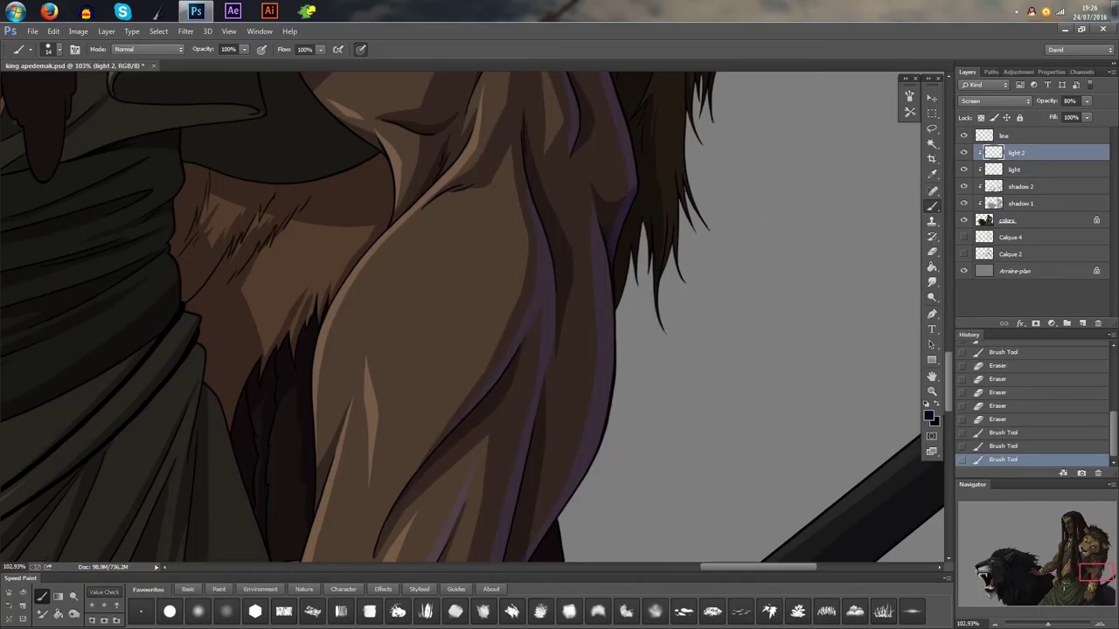
pyautogui.moveTo(544, 263); pyautogui.dragTo(530, 179)
# - Compare the arm's rim lighting with the light 2 layer hidden and shown, and fit the whole illustration in view
pyautogui.scroll(-5, 541, 84)
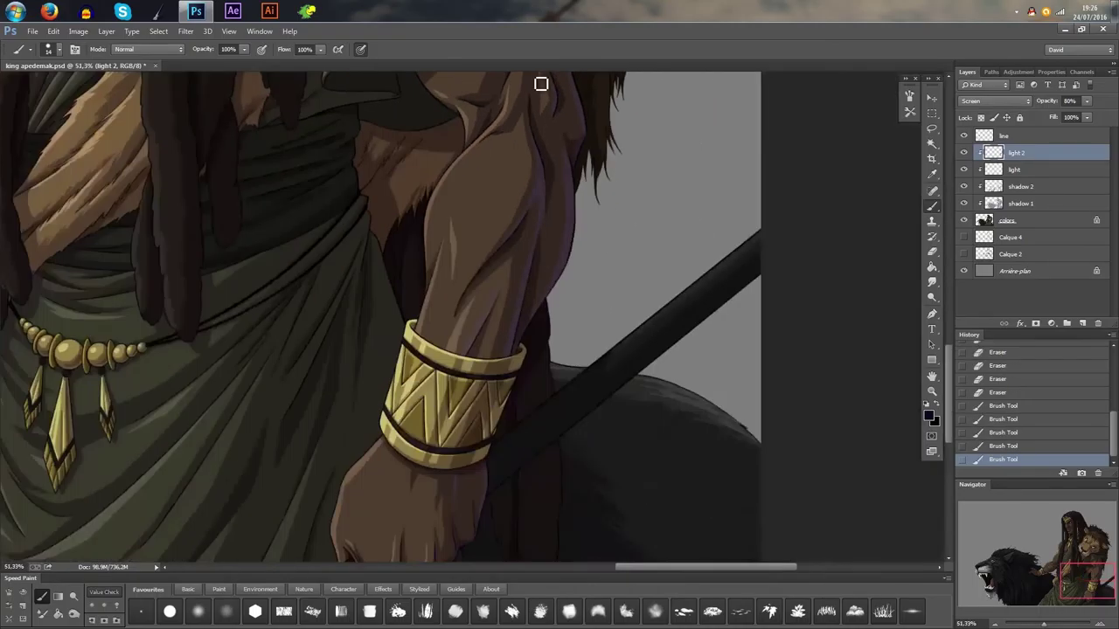
pyautogui.moveTo(600, 276); pyautogui.dragTo(585, 397)
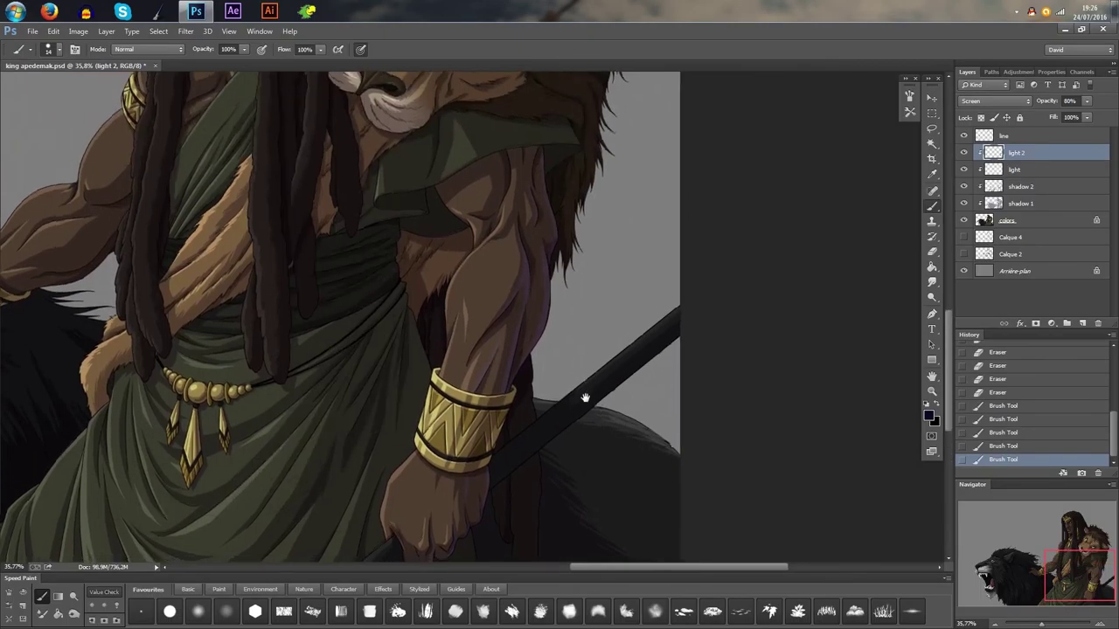
pyautogui.scroll(-1, 600, 374)
pyautogui.click(965, 153)
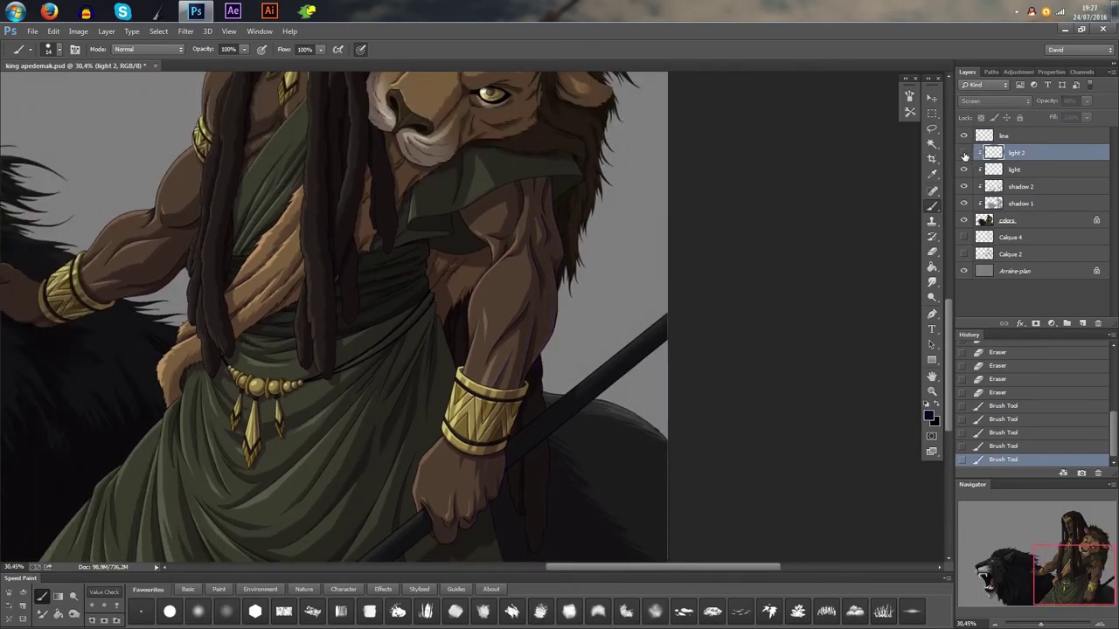
pyautogui.click(964, 153)
pyautogui.click(964, 153)
pyautogui.click(964, 154)
pyautogui.hotkey('ctrl', '0')
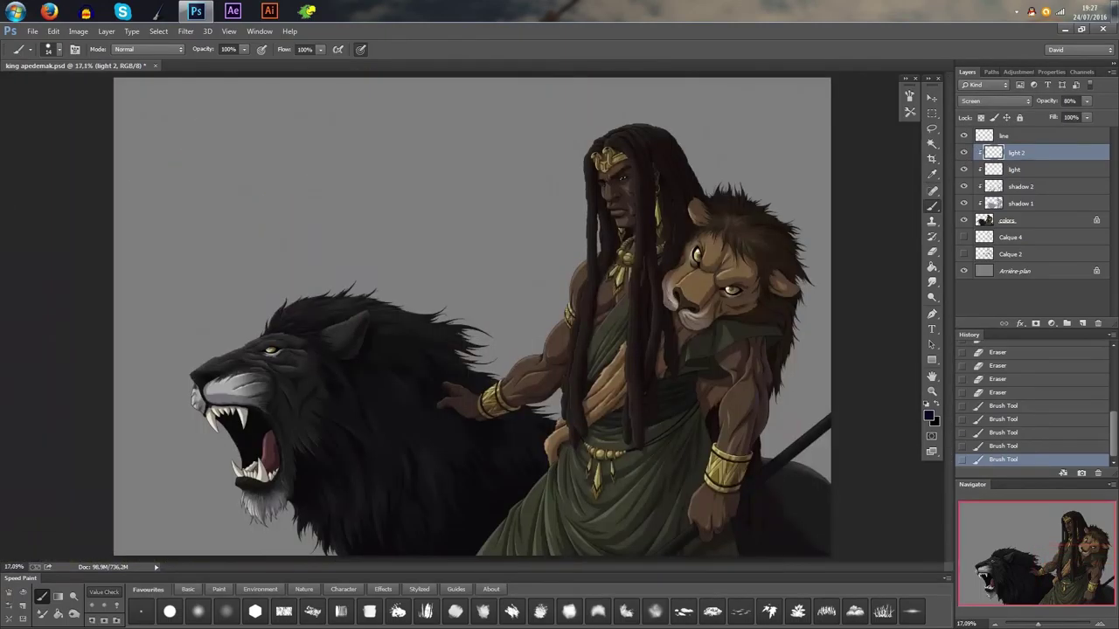
# - Examine the rim lighting on the staff-holding arm from the draped cloth down to the fist
pyautogui.scroll(3, 804, 332)
pyautogui.moveTo(804, 330); pyautogui.dragTo(648, 226)
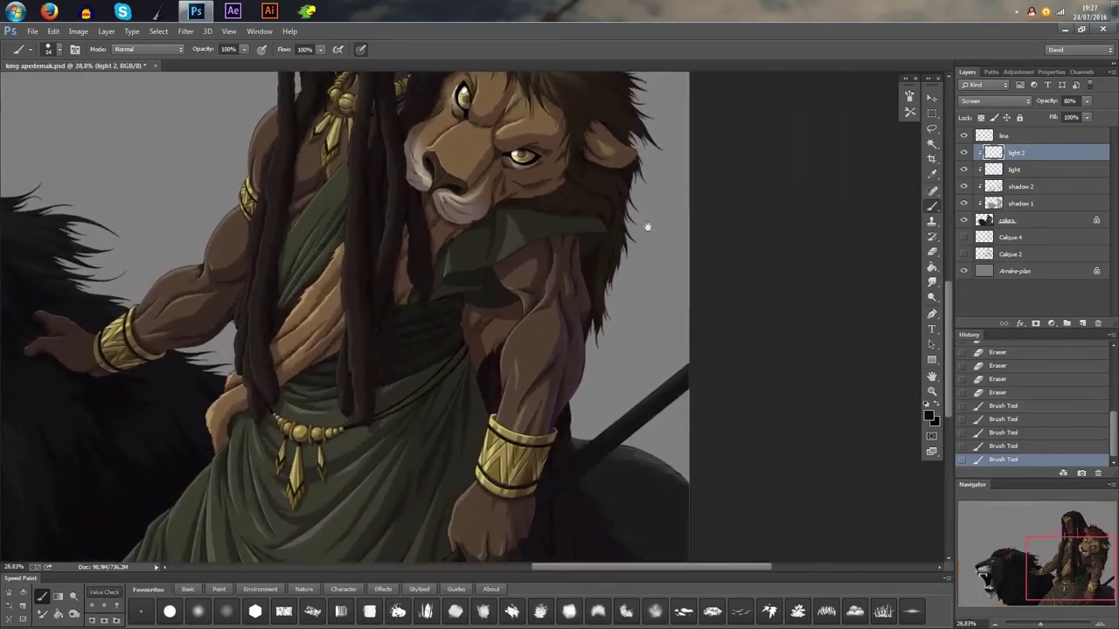
pyautogui.scroll(3, 590, 268)
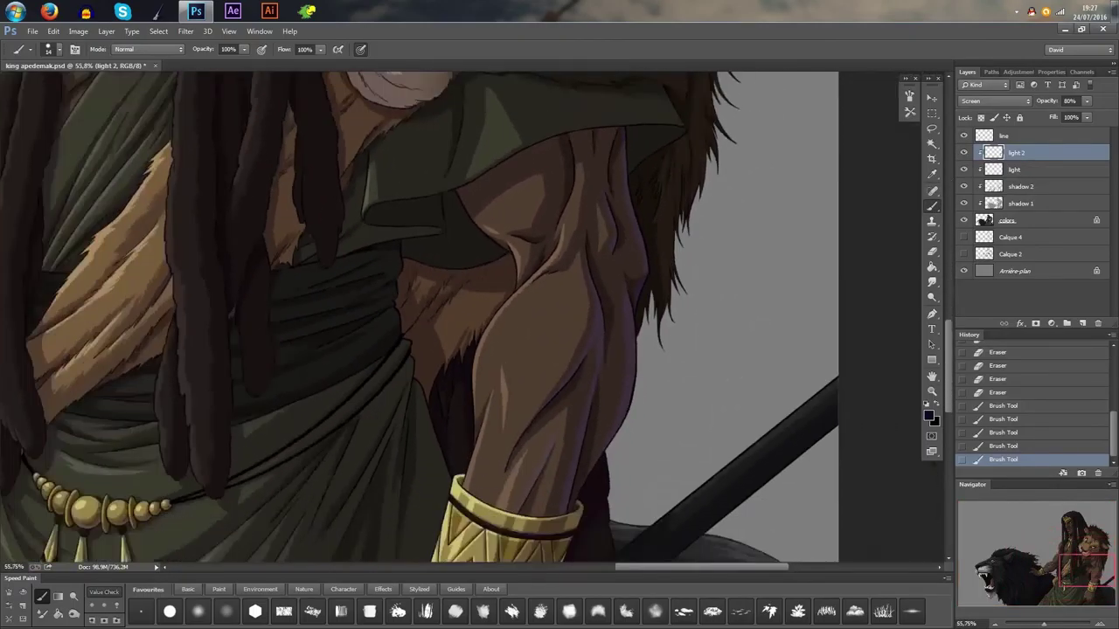
pyautogui.scroll(-4, 642, 293)
pyautogui.moveTo(641, 289); pyautogui.dragTo(630, 194)
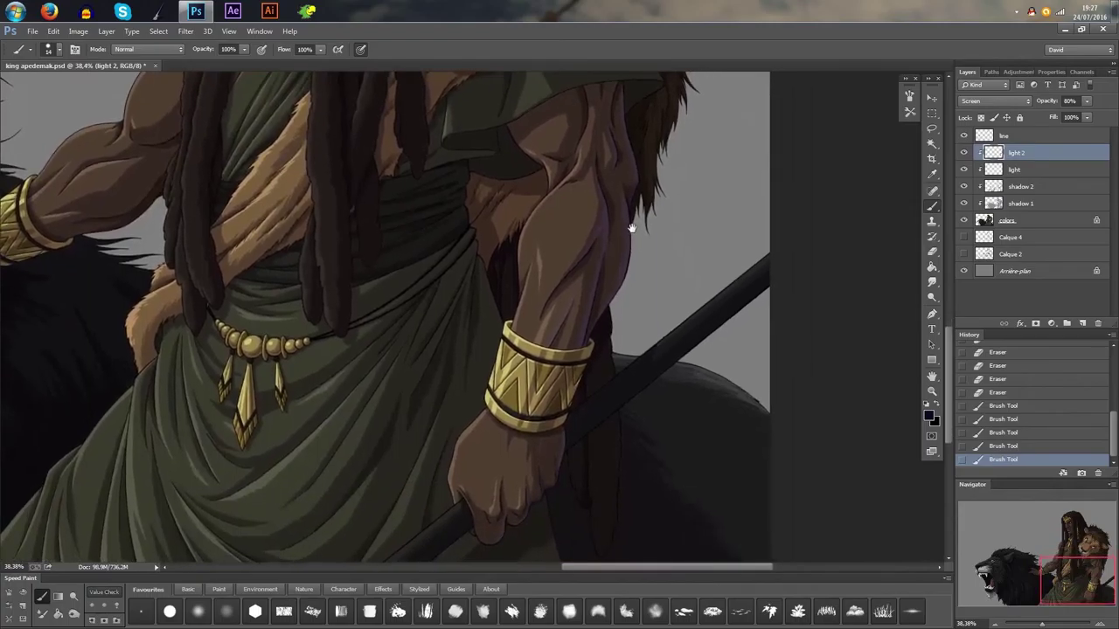
pyautogui.scroll(-2, 660, 250)
pyautogui.moveTo(672, 271); pyautogui.dragTo(632, 360)
pyautogui.scroll(-1, 632, 360)
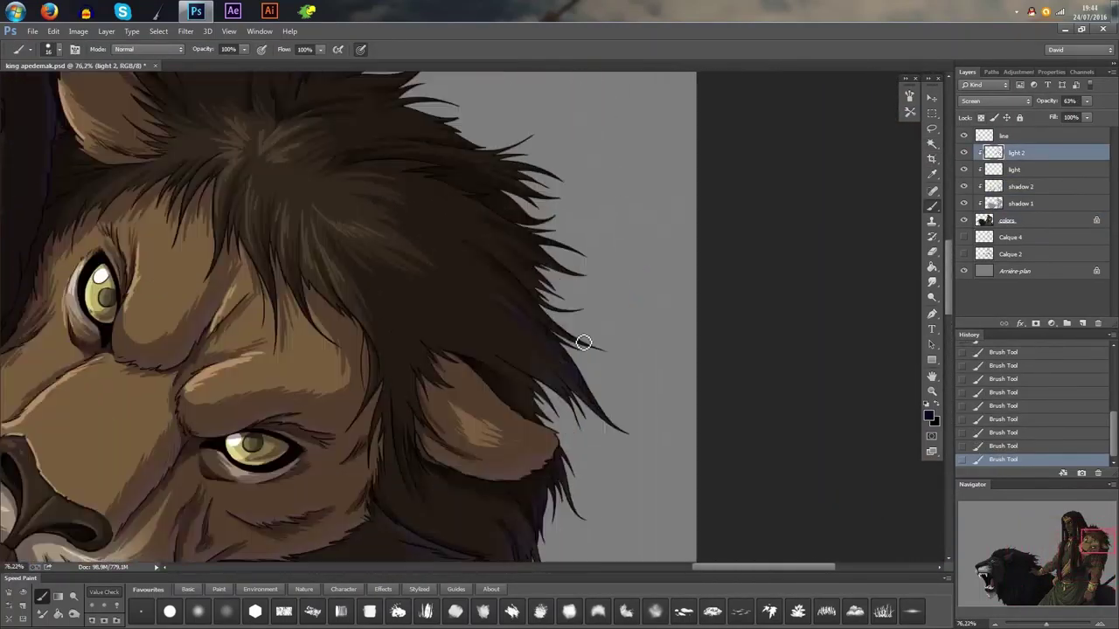
# - Paint blue rim light strokes among the outer hair tufts of the brown lion's mane
pyautogui.moveTo(584, 343); pyautogui.dragTo(559, 460)
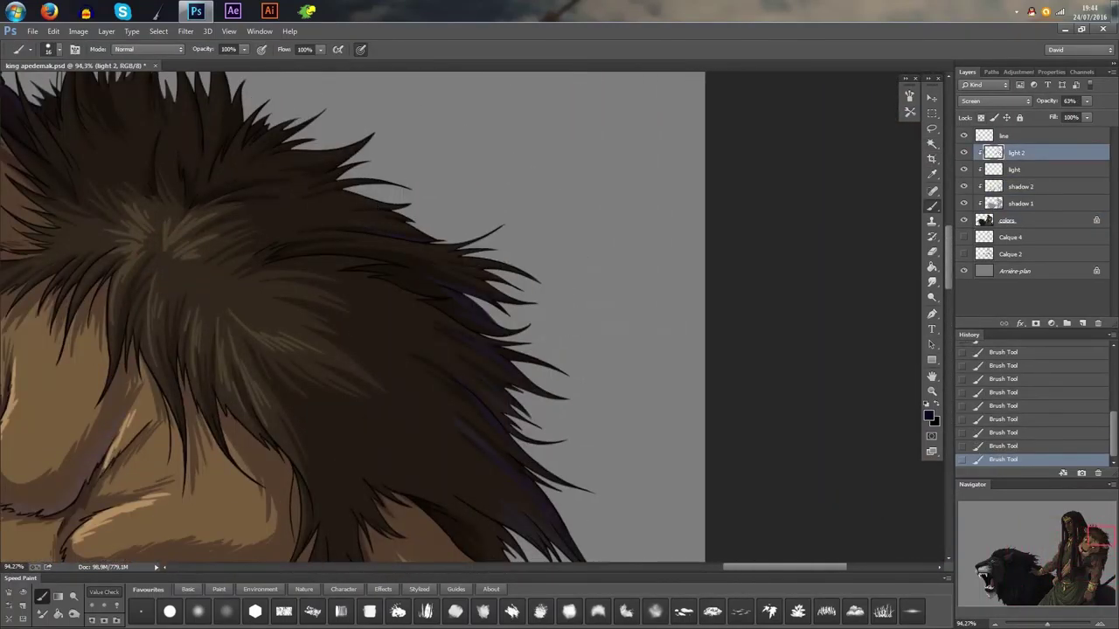
pyautogui.moveTo(393, 289); pyautogui.dragTo(580, 413)
# - Paint subtle blue rim light strokes into the black lion's fur and along the edges of the dreadlocks
pyautogui.scroll(-8, 584, 343)
pyautogui.moveTo(87, 441); pyautogui.dragTo(357, 425)
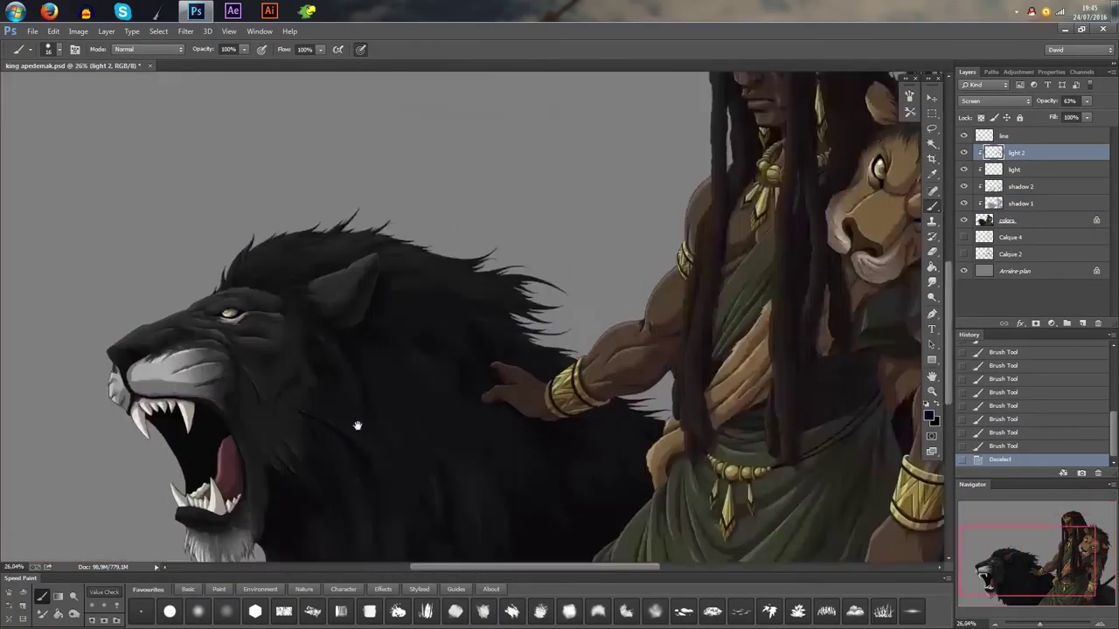
pyautogui.scroll(6, 358, 425)
pyautogui.scroll(4, 360, 340)
pyautogui.scroll(-5, 360, 340)
pyautogui.scroll(-6, 537, 312)
pyautogui.scroll(4, 537, 312)
pyautogui.moveTo(537, 490)
pyautogui.mouseDown()
pyautogui.moveTo(554, 192)
pyautogui.moveTo(505, 288)
pyautogui.mouseUp()
pyautogui.scroll(8, 505, 288)
pyautogui.scroll(-7, 504, 287)
pyautogui.moveTo(409, 299)
pyautogui.mouseDown()
pyautogui.moveTo(365, 222)
pyautogui.moveTo(674, 195)
pyautogui.mouseUp()
pyautogui.scroll(8, 365, 222)
pyautogui.scroll(-10, 534, 377)
pyautogui.moveTo(534, 377); pyautogui.dragTo(309, 280)
pyautogui.scroll(7, 534, 377)
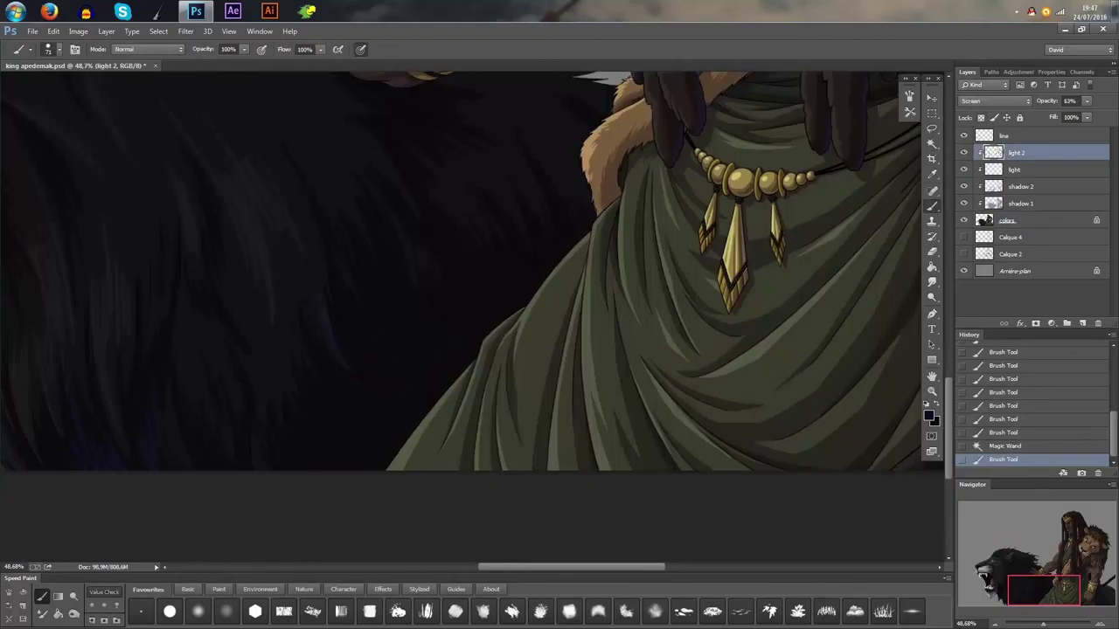
# - Raise the light 2 layer's opacity to 100%
pyautogui.scroll(-8, 466, 469)
pyautogui.moveTo(652, 432); pyautogui.dragTo(790, 227)
pyautogui.scroll(-3, 789, 228)
pyautogui.moveTo(1087, 102); pyautogui.dragTo(1115, 116)
pyautogui.hotkey('ctrl', 'u')
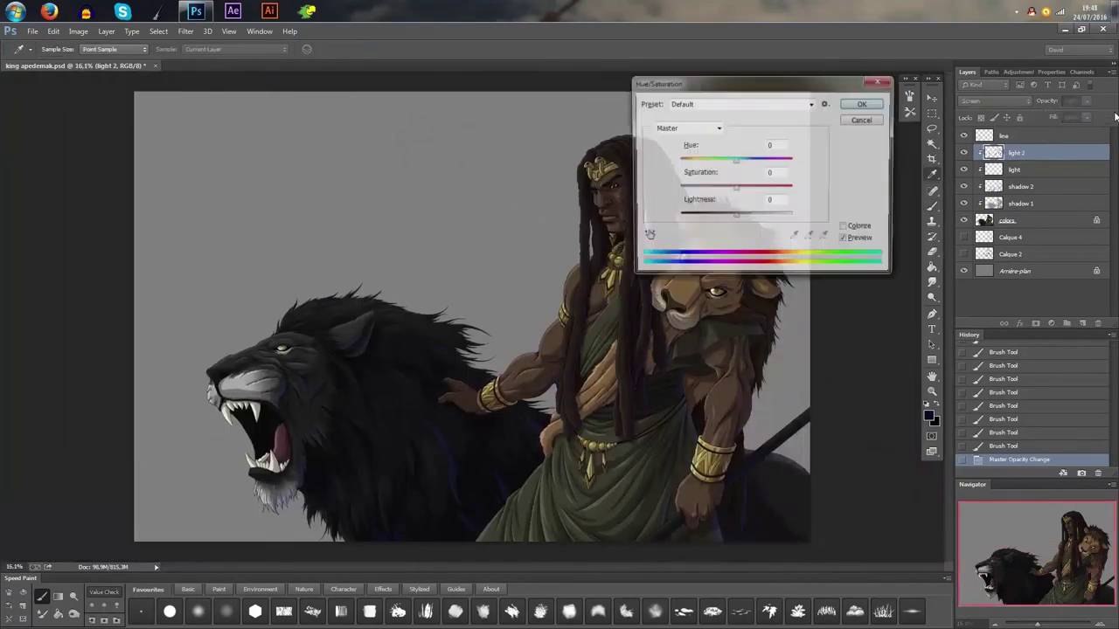
pyautogui.moveTo(744, 84); pyautogui.dragTo(939, 108)
pyautogui.moveTo(931, 214); pyautogui.dragTo(911, 214)
pyautogui.moveTo(931, 241); pyautogui.dragTo(898, 242)
pyautogui.moveTo(931, 187); pyautogui.dragTo(943, 192)
pyautogui.press('Escape')
# - Clear the selection and colorize the light 2 layer using Hue/Saturation with hue 234 and saturation 43
pyautogui.hotkey('ctrl', 'd')
pyautogui.hotkey('ctrl', 'u')
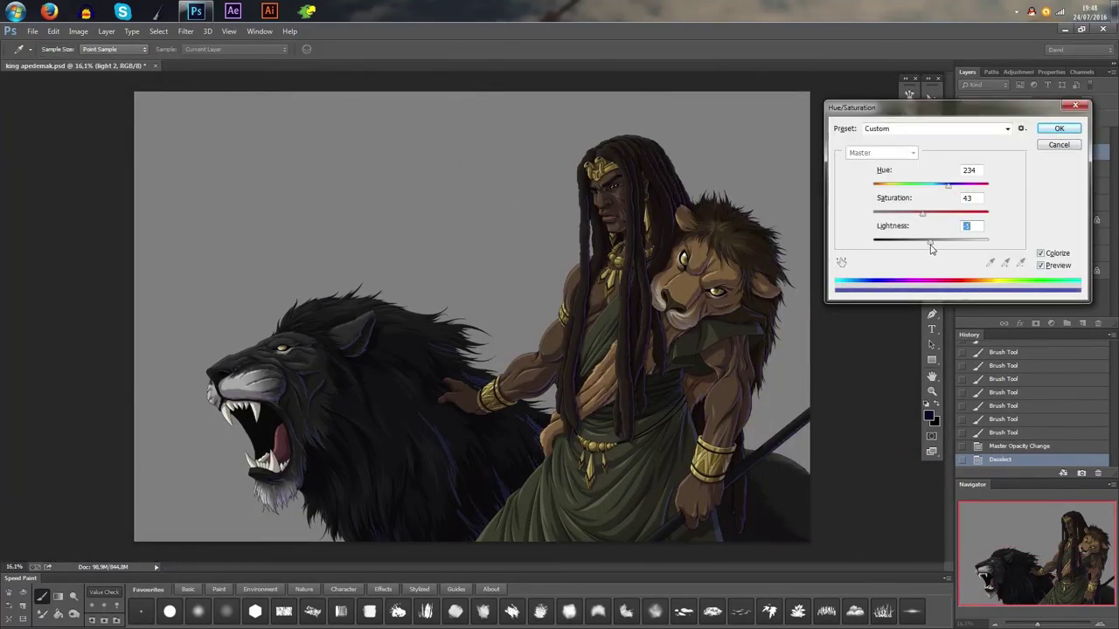
pyautogui.press('Return')
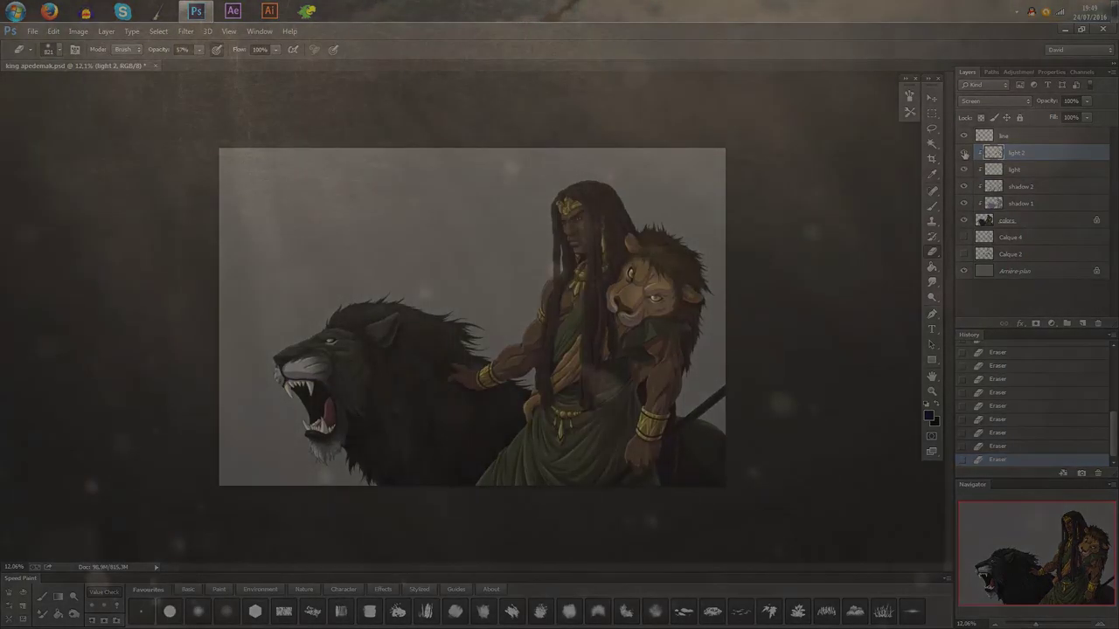